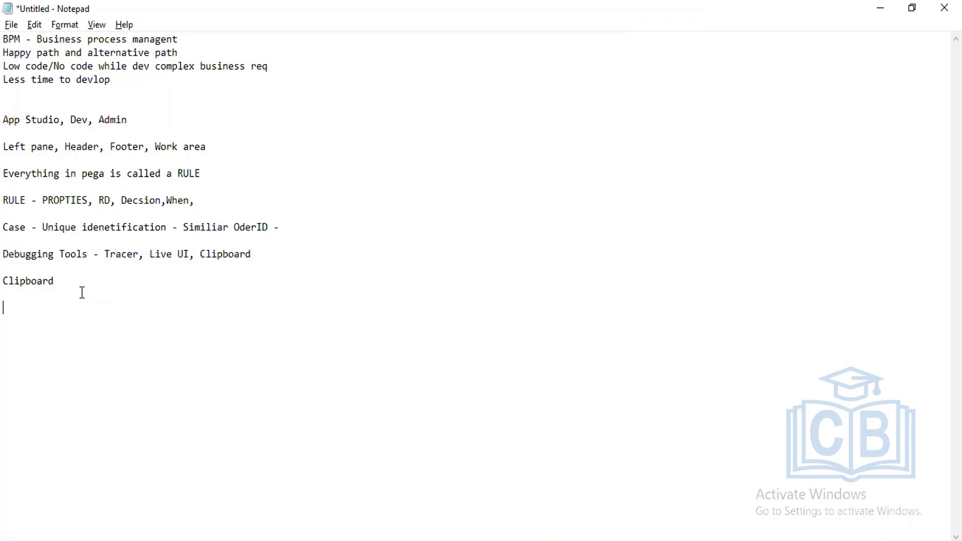
Step: Switch to the Pega browser window and change the GoGoRoad workspace from App Studio to Dev Studio
left_click(441, 540)
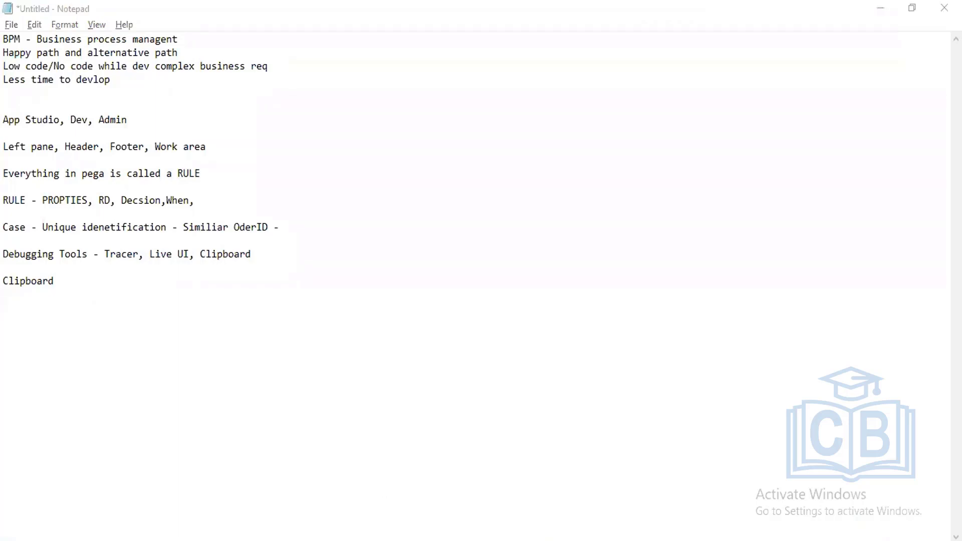
left_click(398, 511)
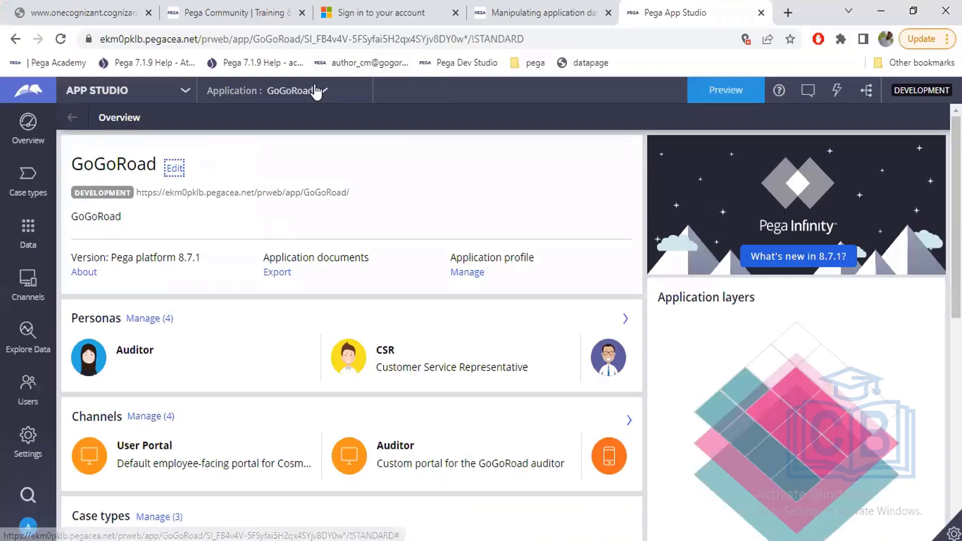
left_click(130, 98)
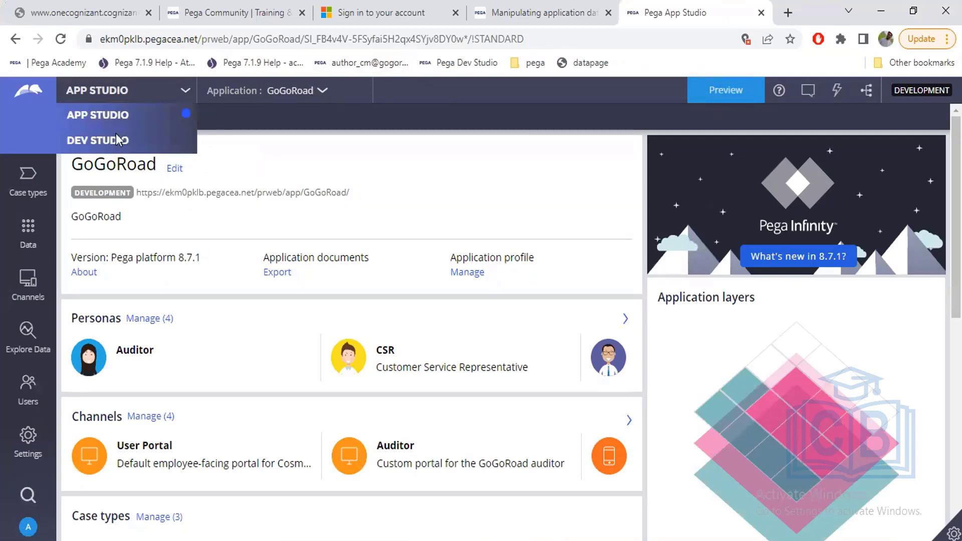
left_click(117, 141)
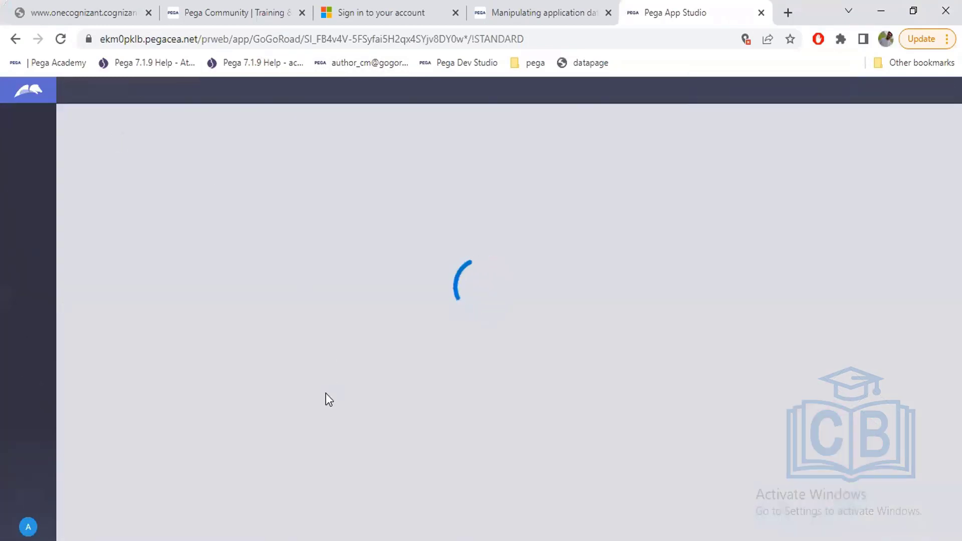
Step: Switch to Notepad and add the line "Screen - Clipboard - DB" below the Clipboard heading, highlighting its Screen and Clipboard words
key("alt+Tab")
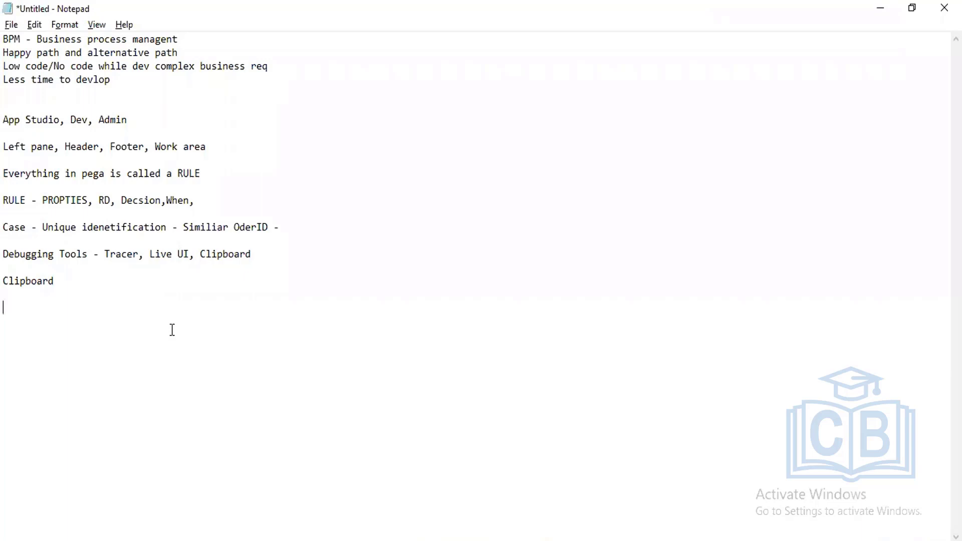
type("Screen - Clipboard - ")
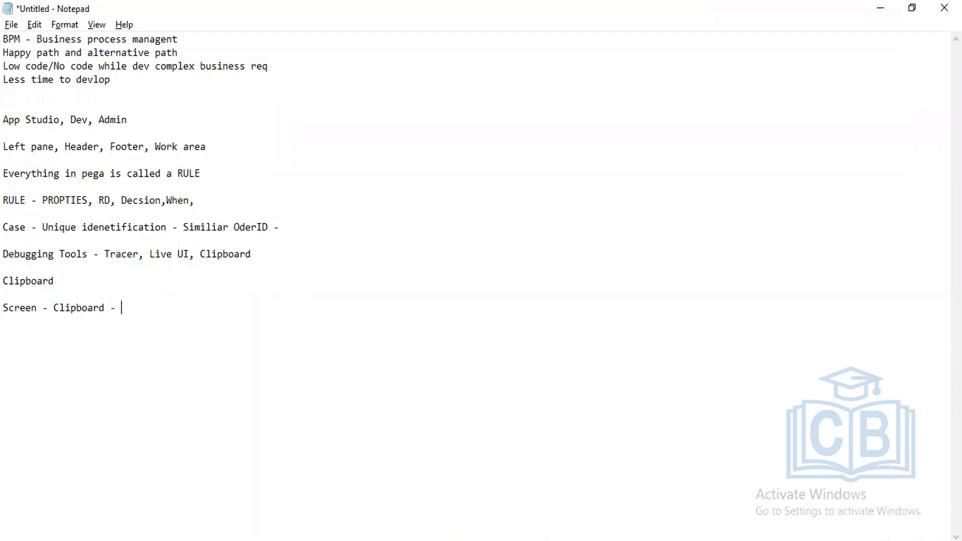
type("DB")
left_click_drag(41, 311, 7, 319)
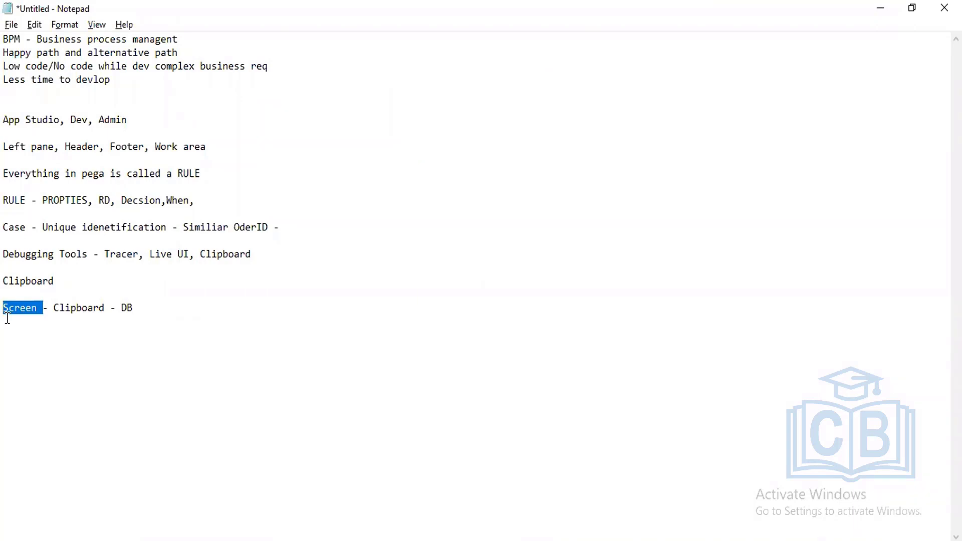
left_click_drag(104, 310, 54, 310)
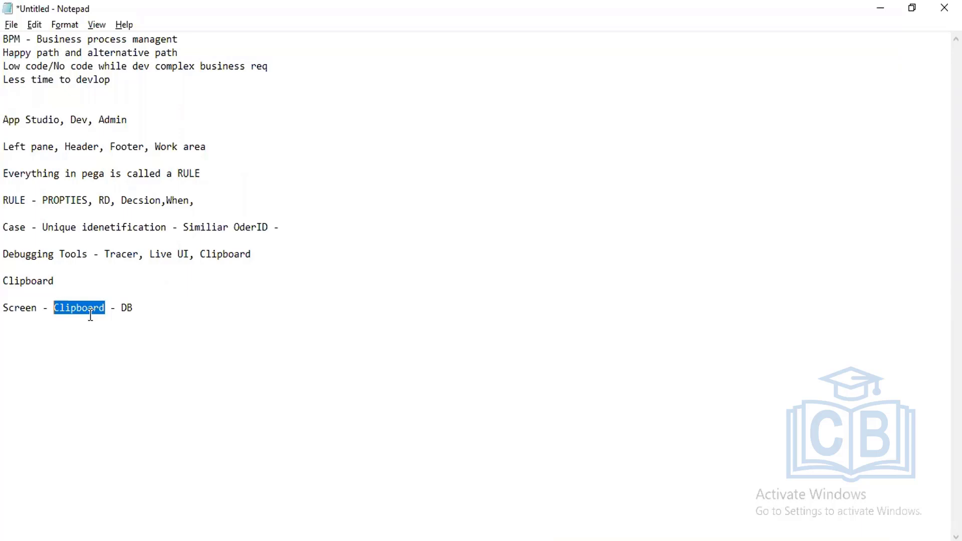
Step: Add the lines "Fetching/Obrowsing" and "DB - Clipboard - Screen" at the end of the notes, highlighting Clipboard in the last one
left_click(147, 306)
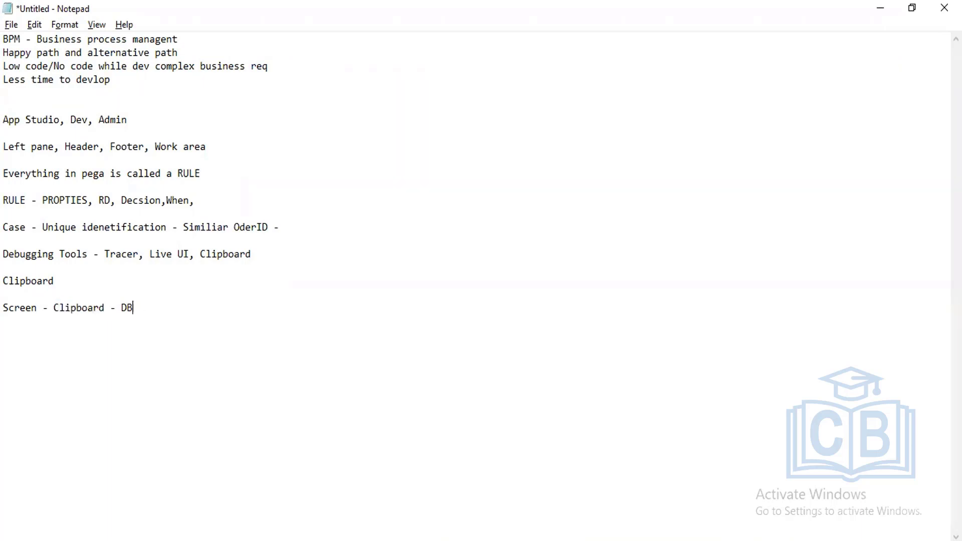
key("Return")
key("Return")
type("Fetching/Obrowsing")
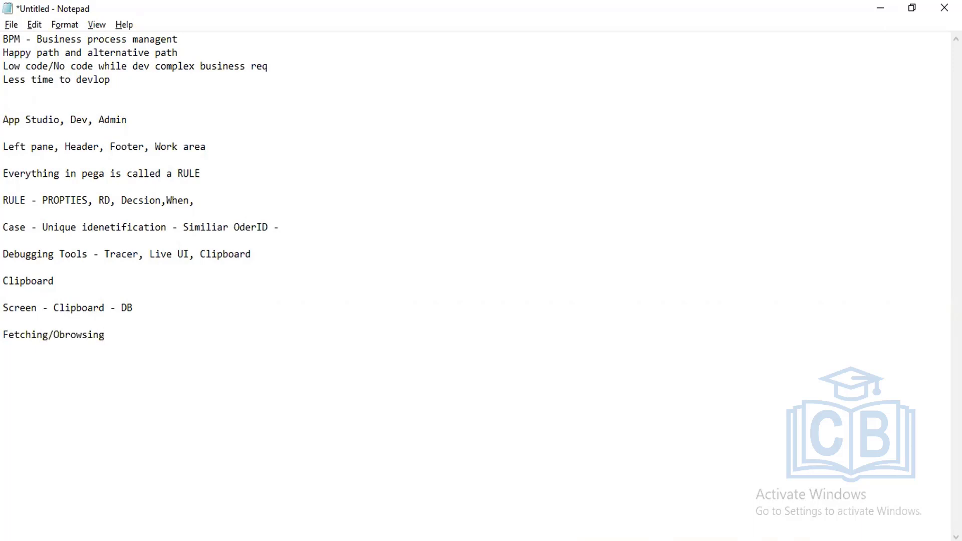
key("Return")
key("Return")
type("DB - Clipboard - Screen")
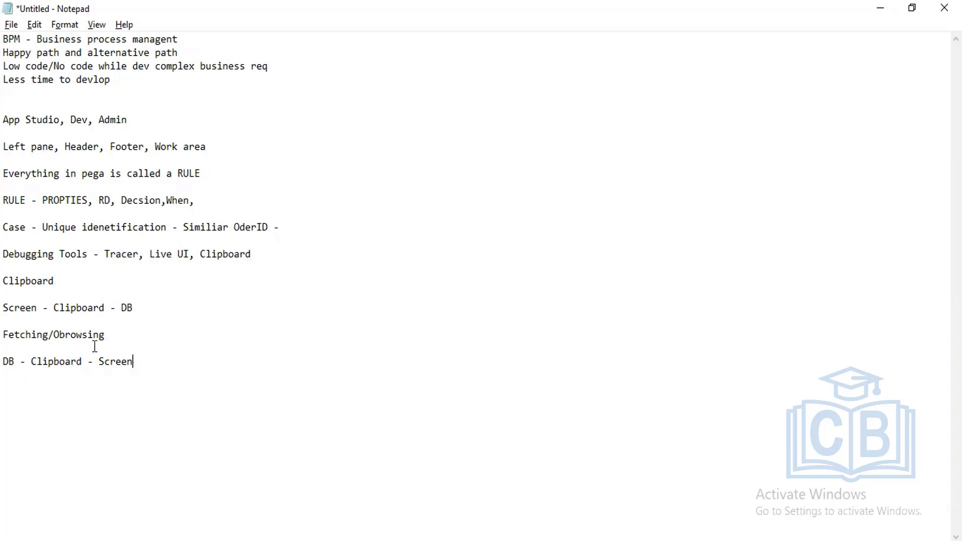
left_click_drag(83, 360, 27, 361)
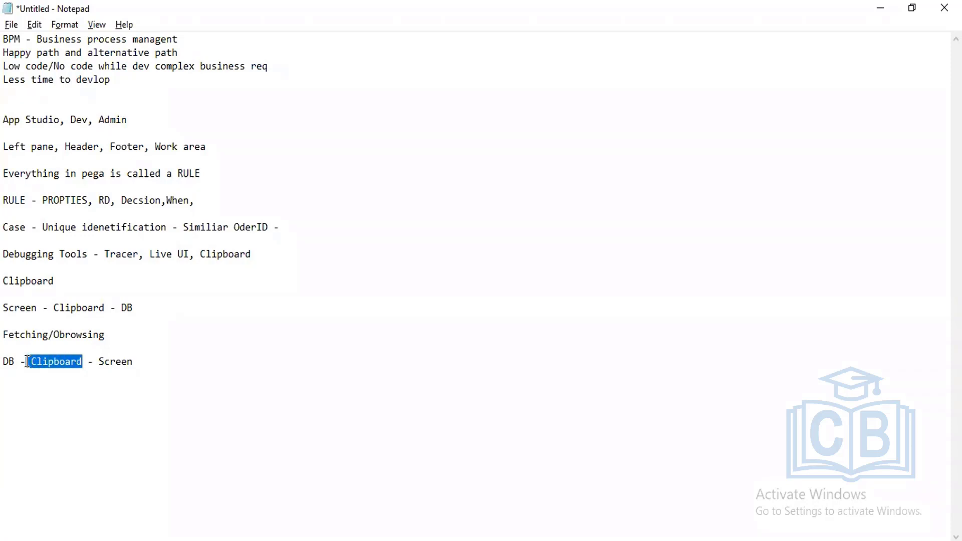
left_click_drag(28, 361, 25, 361)
Step: Switch to the Pega Dev Studio browser window and open the Clipboard Viewer in a maximized window
key("alt+Tab")
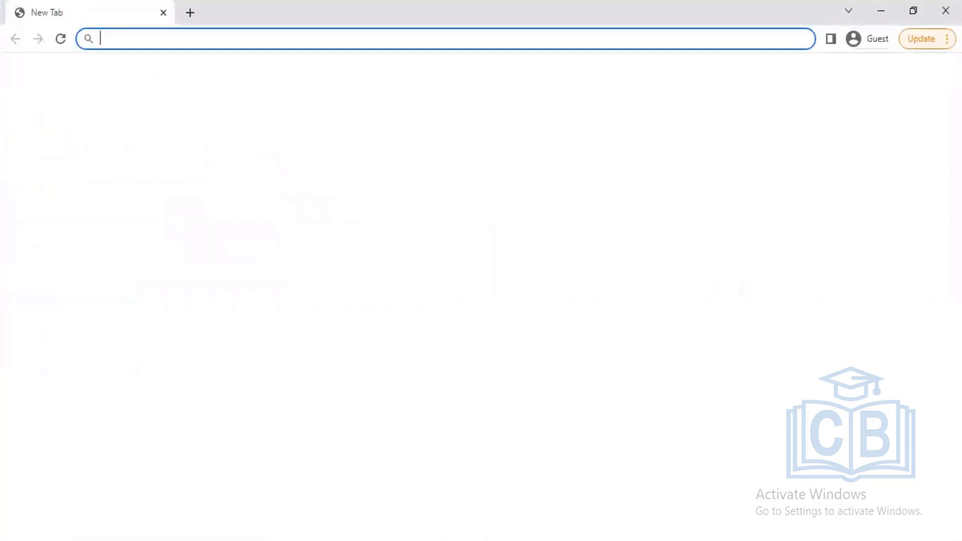
key("alt+Tab")
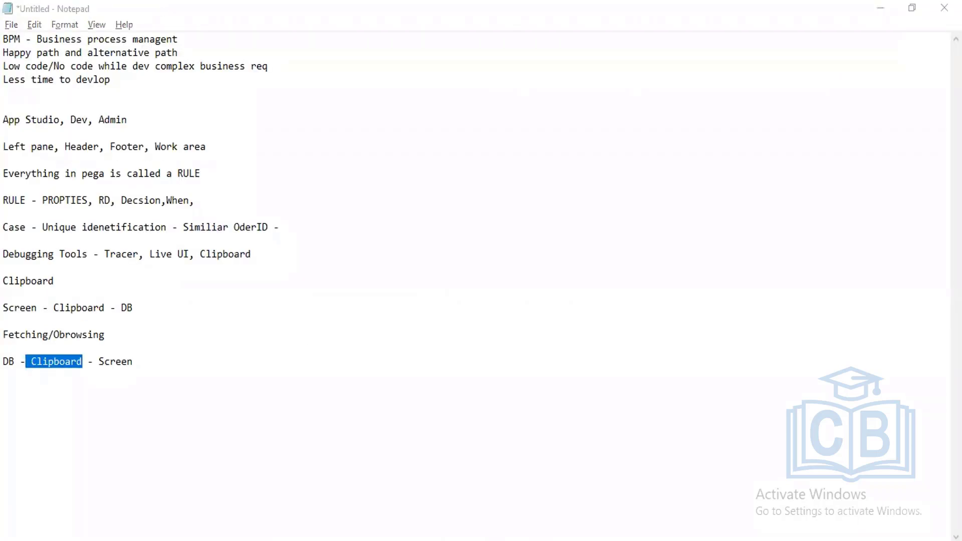
mouse_move(517, 536)
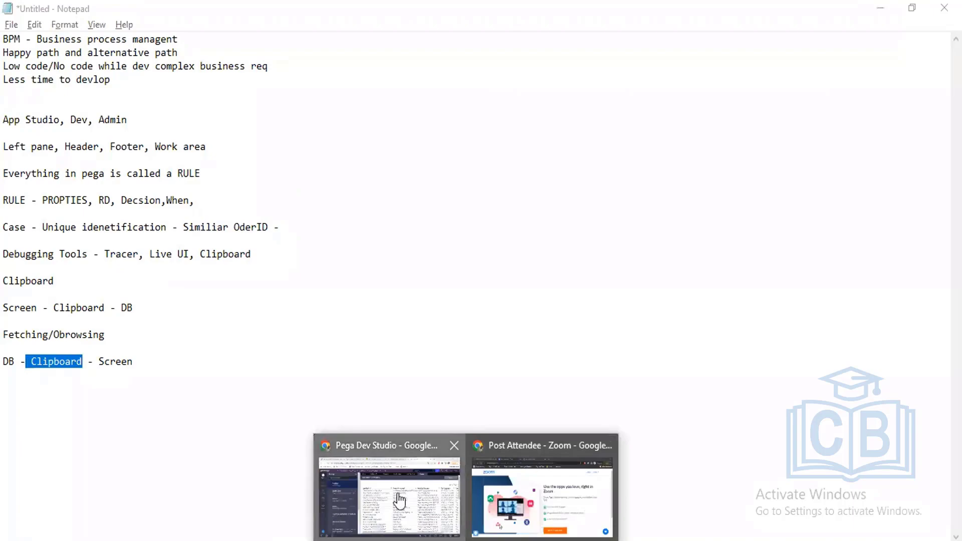
left_click(400, 500)
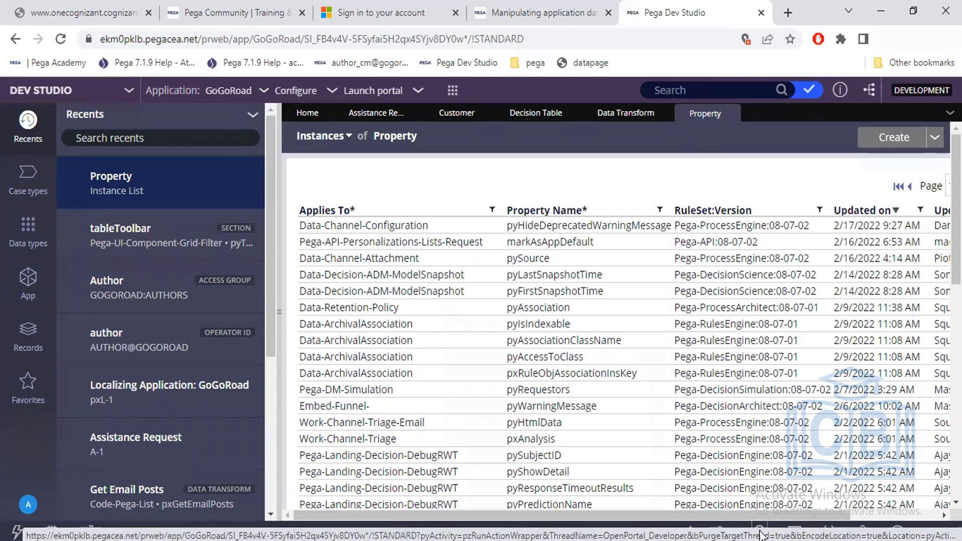
left_click(761, 535)
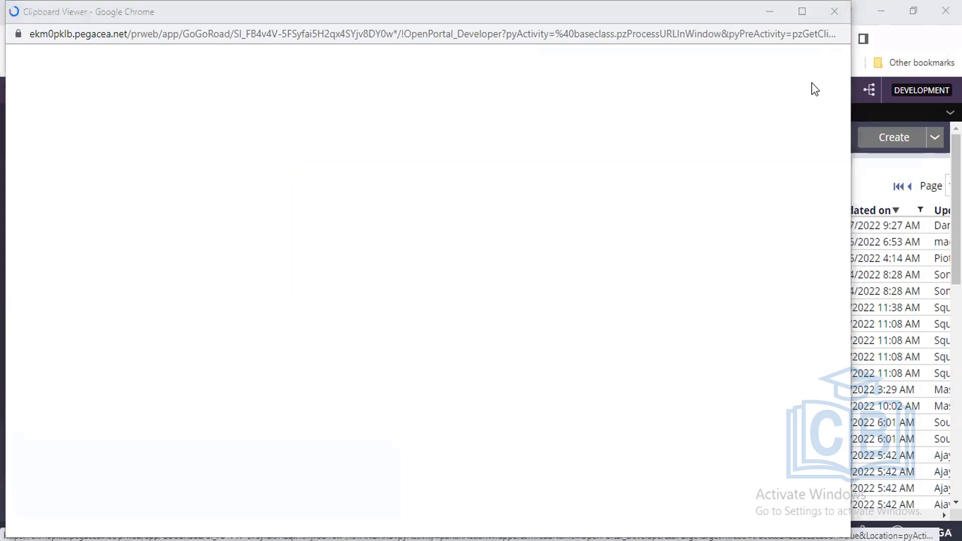
key("super+Up")
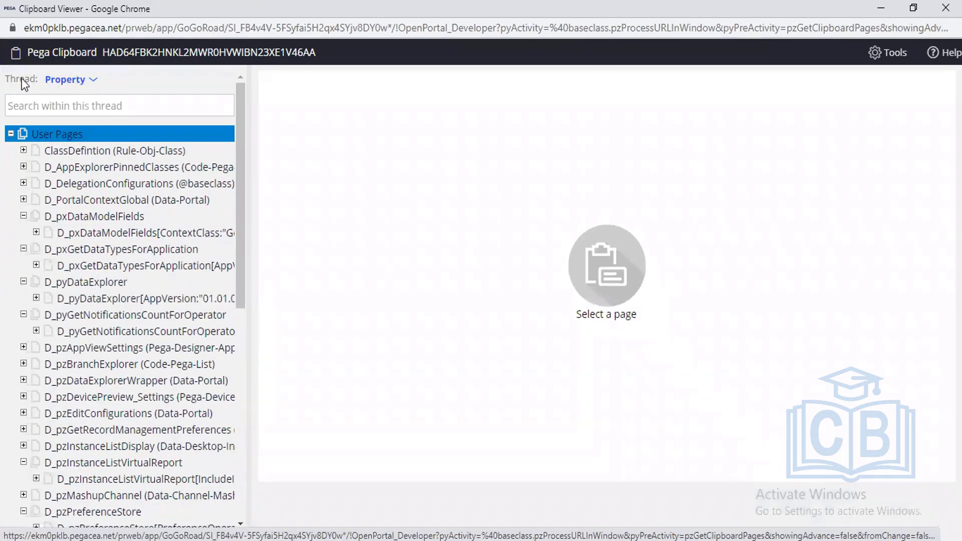
Step: Examine the threads available in the Clipboard Viewer, compare them with the Dev Studio window, and close the viewer
left_click_drag(28, 79, 9, 80)
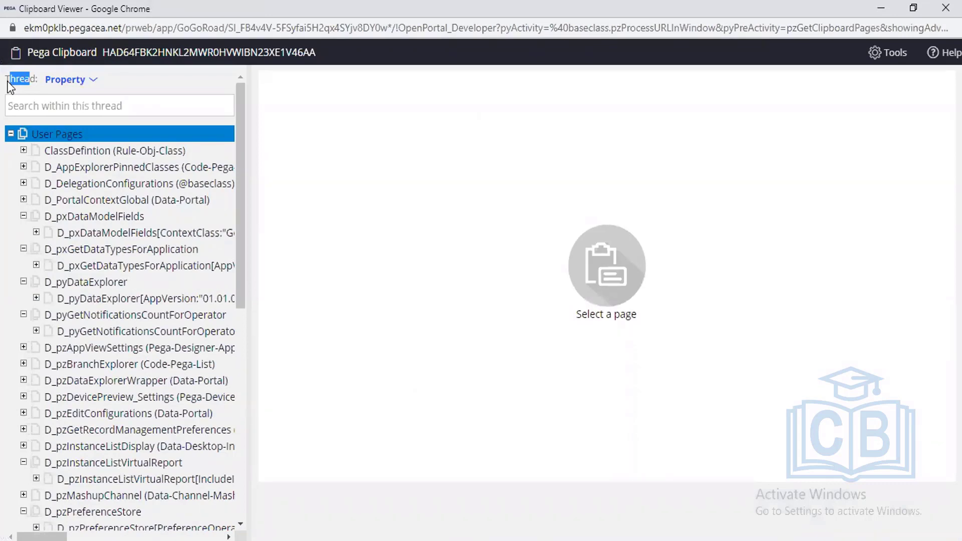
left_click(63, 80)
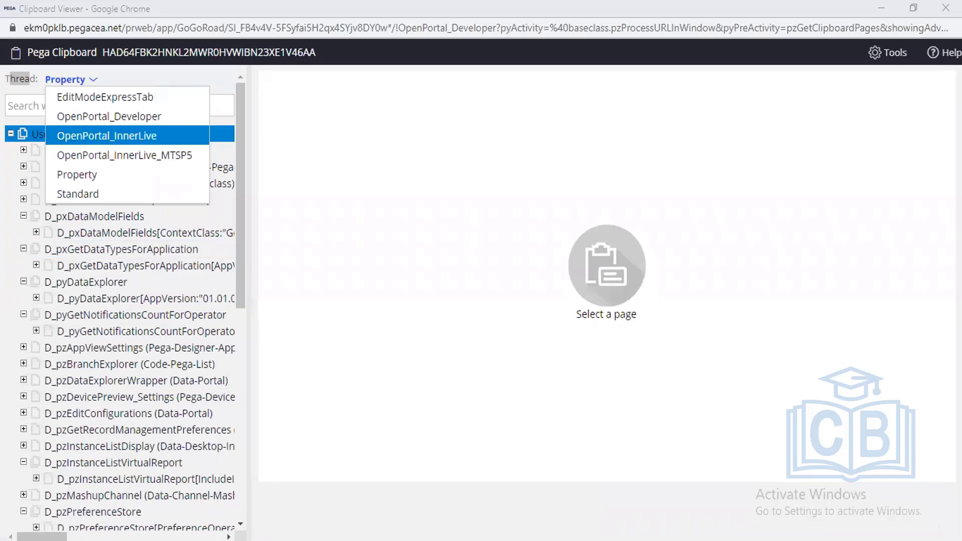
mouse_move(467, 538)
left_click(322, 482)
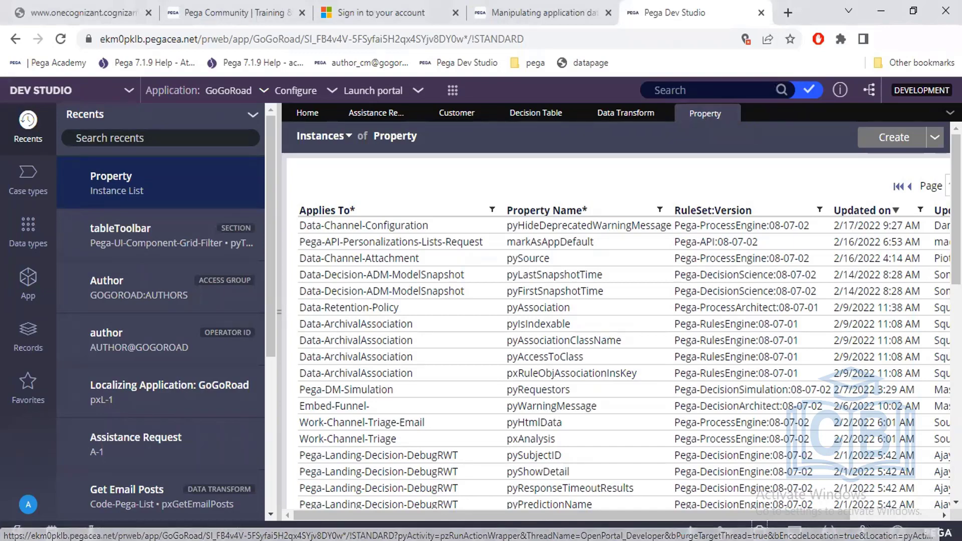
mouse_move(466, 539)
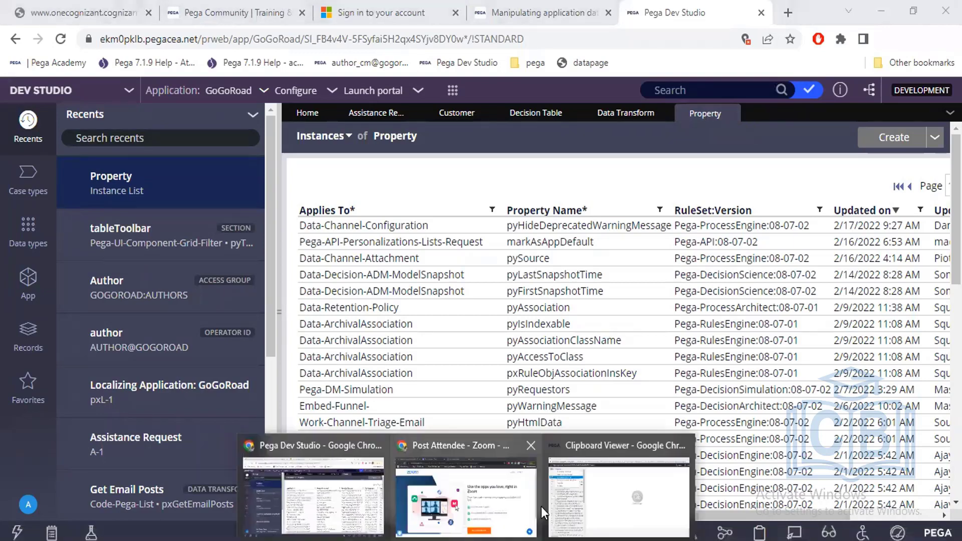
left_click(569, 497)
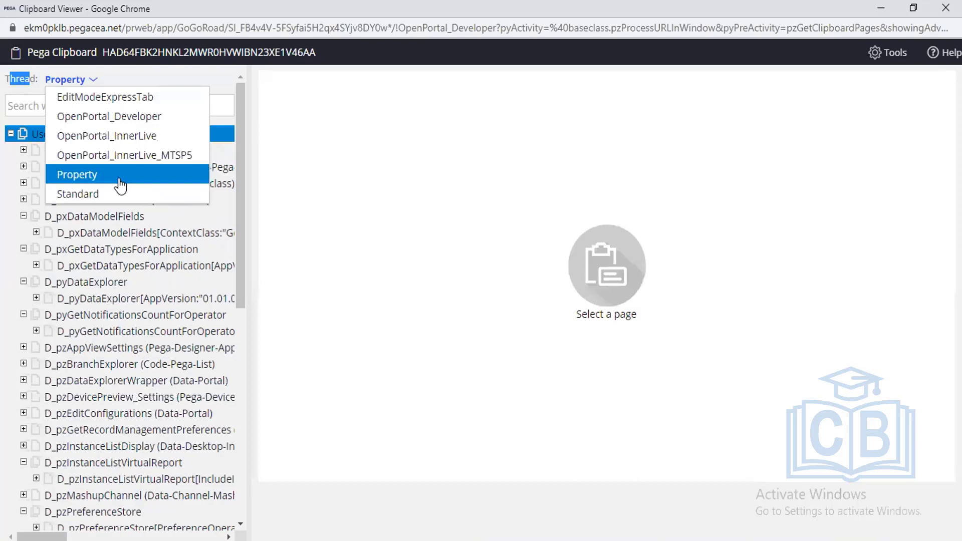
left_click(338, 176)
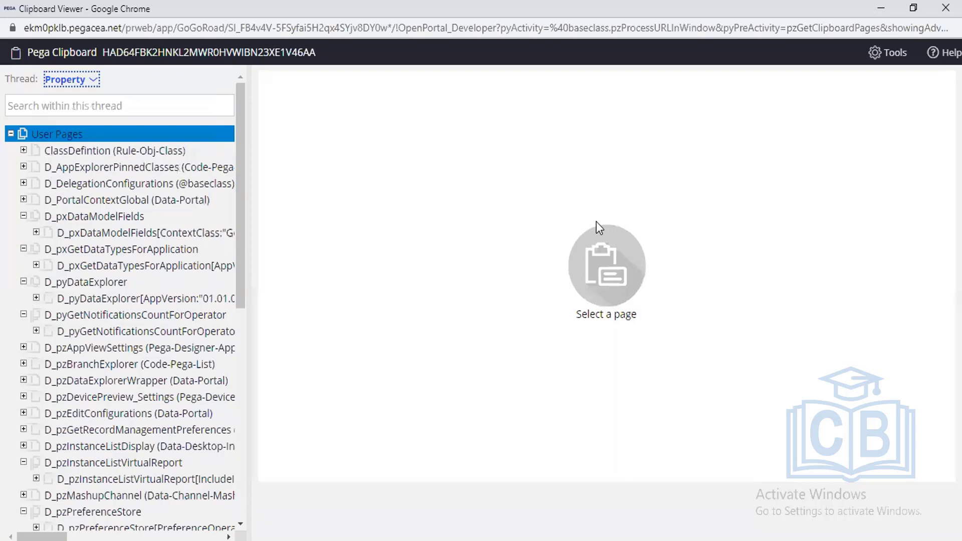
left_click(64, 80)
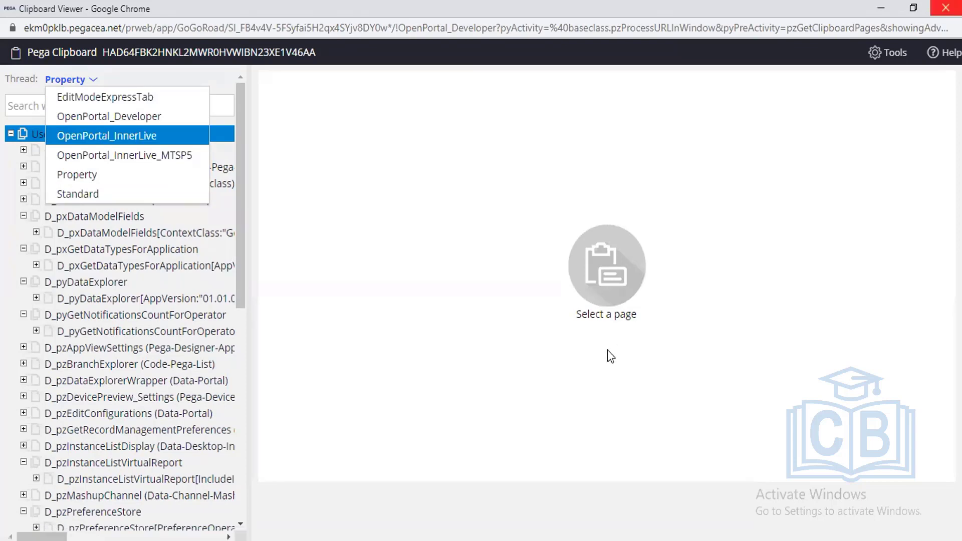
key("alt+F4")
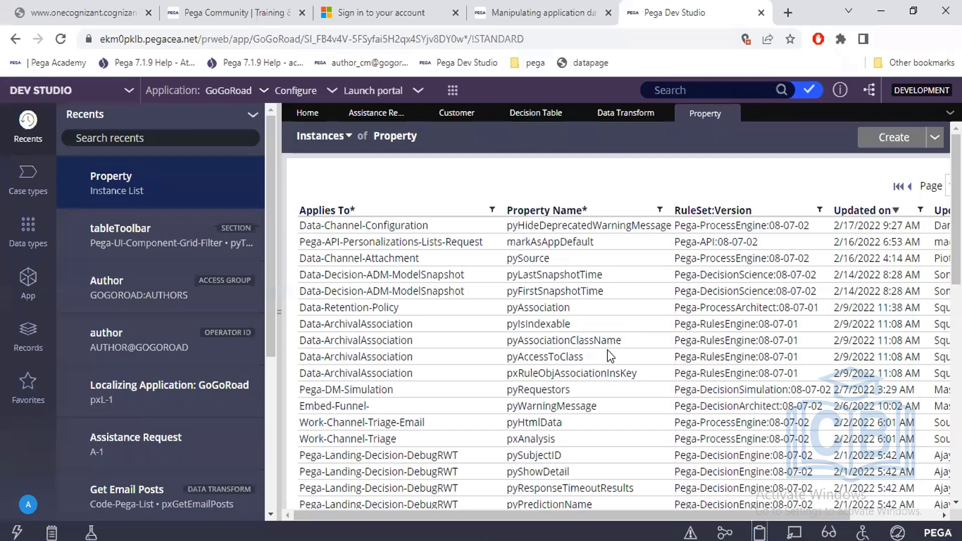
Step: Launch the User Portal from Dev Studio and create a new Assistance Request case
left_click(382, 96)
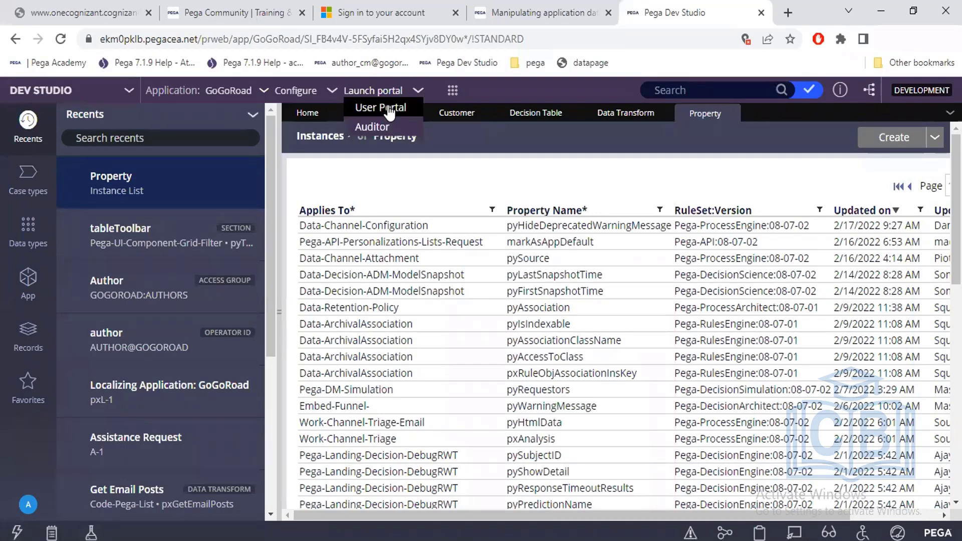
left_click(388, 108)
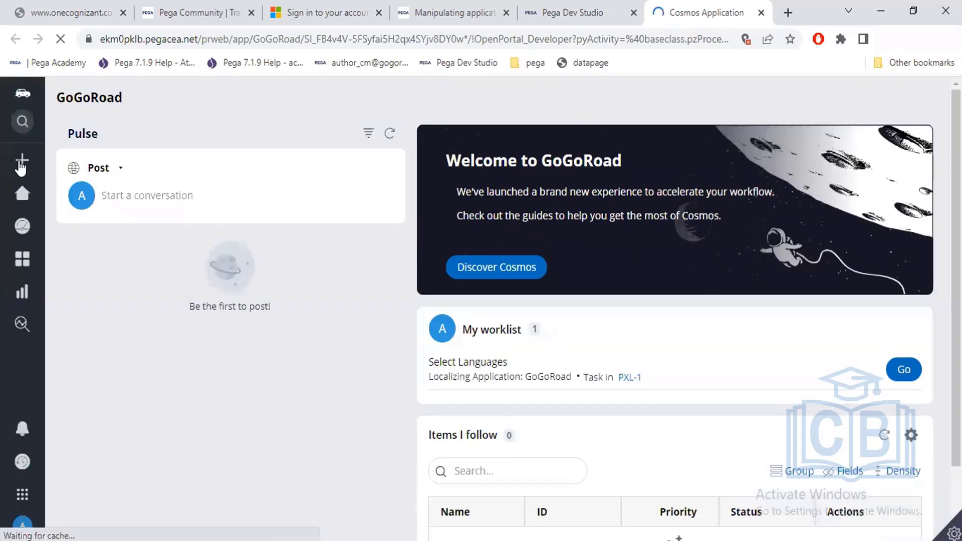
left_click(20, 163)
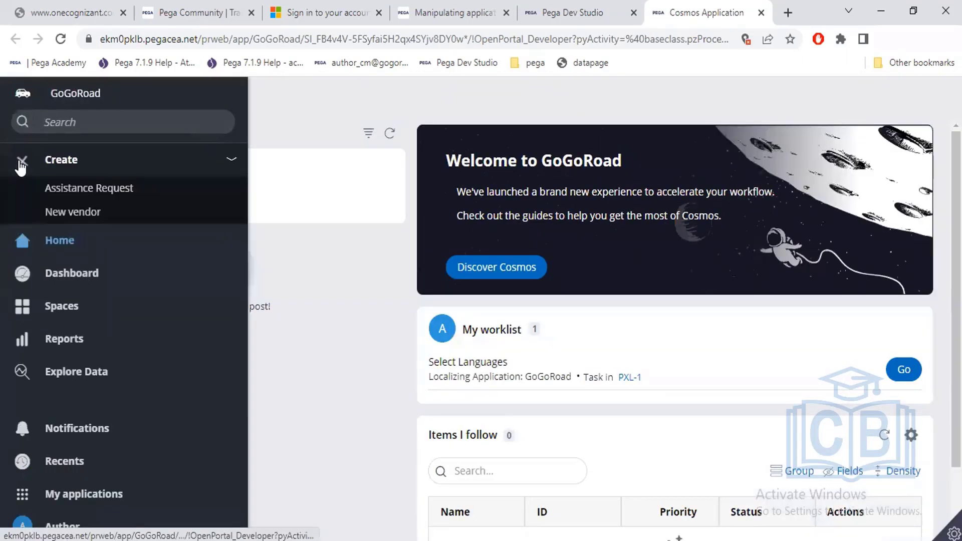
left_click(41, 189)
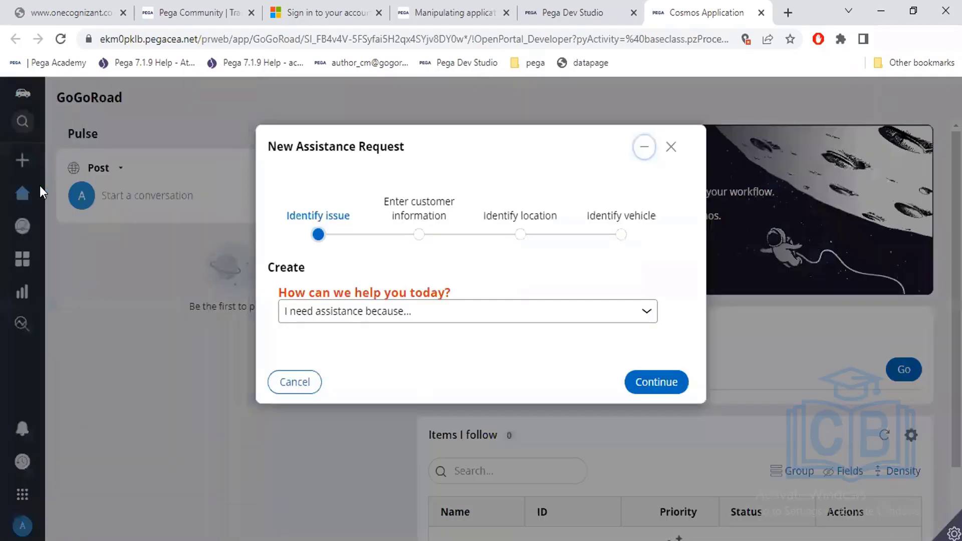
Step: Choose "My vehicle has a flat tire" as the reason for assistance and continue to the customer information
left_click(446, 314)
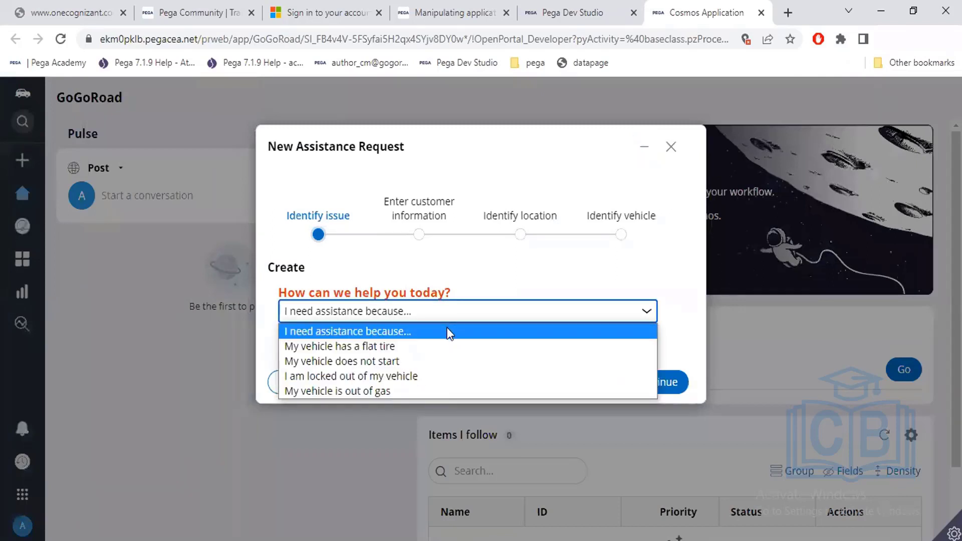
left_click(449, 334)
left_click(463, 313)
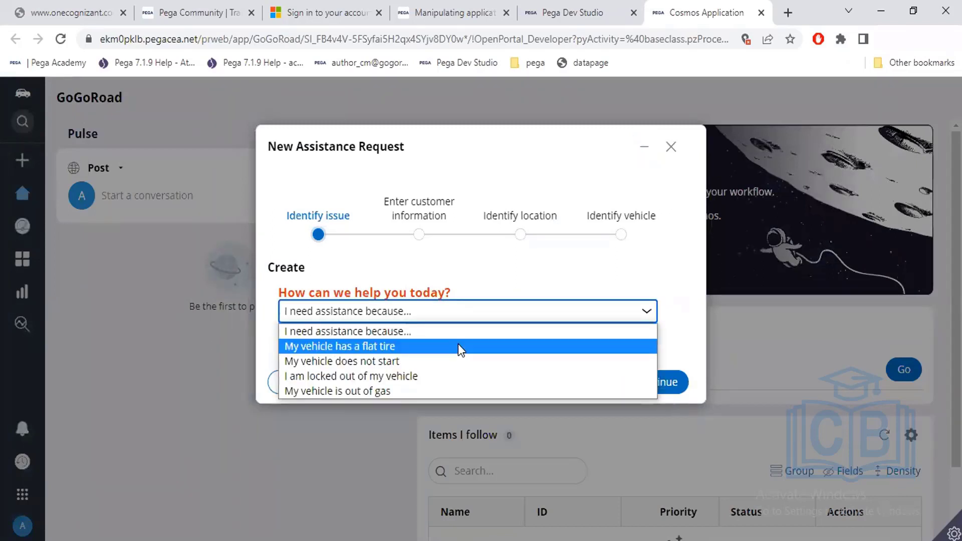
left_click(458, 346)
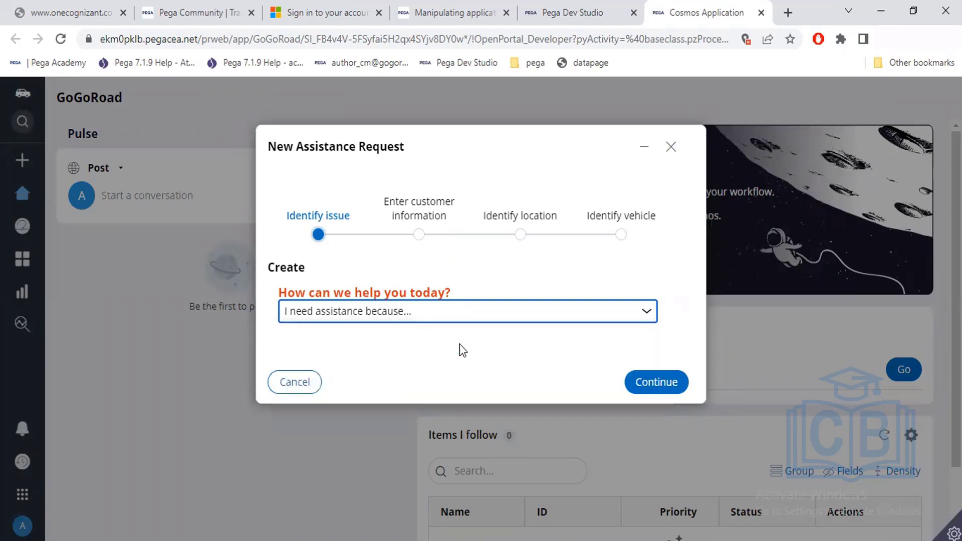
left_click(640, 384)
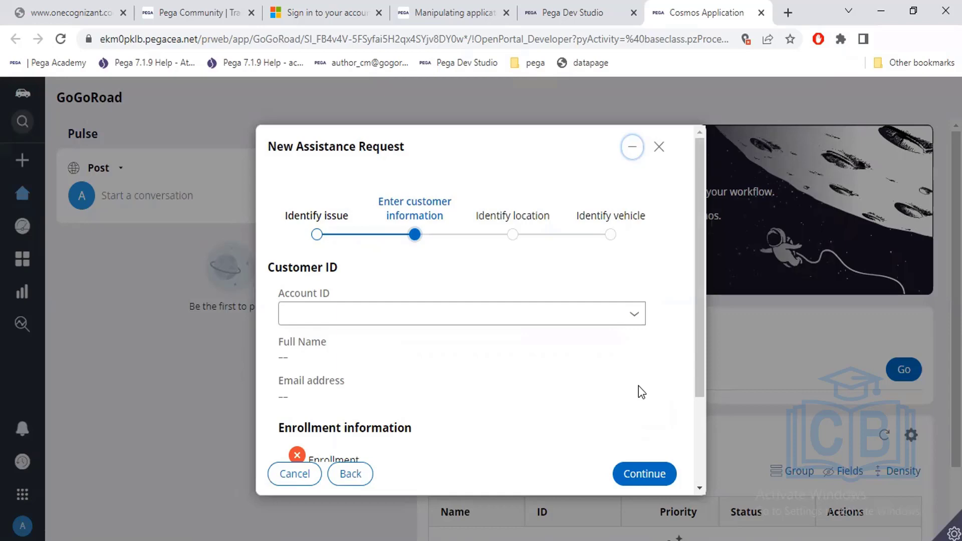
Step: Select the second listed customer account as the Account ID, check the enrollment information, and continue to the location details
left_click(634, 315)
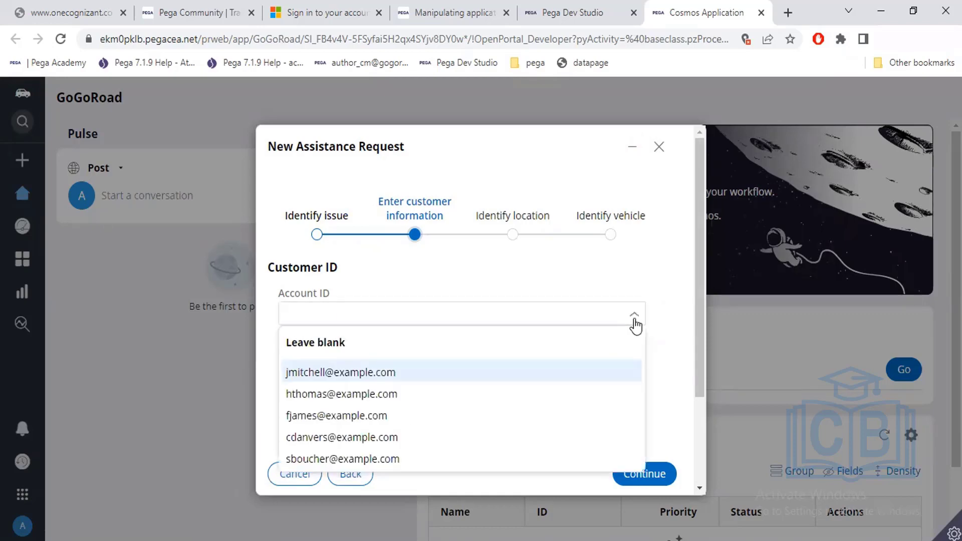
left_click(440, 399)
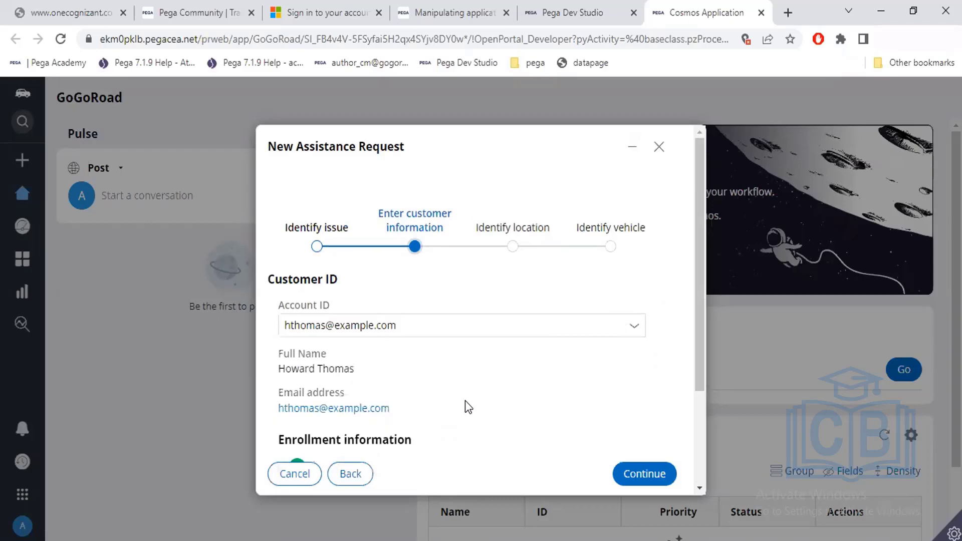
scroll(465, 401, "down", 3)
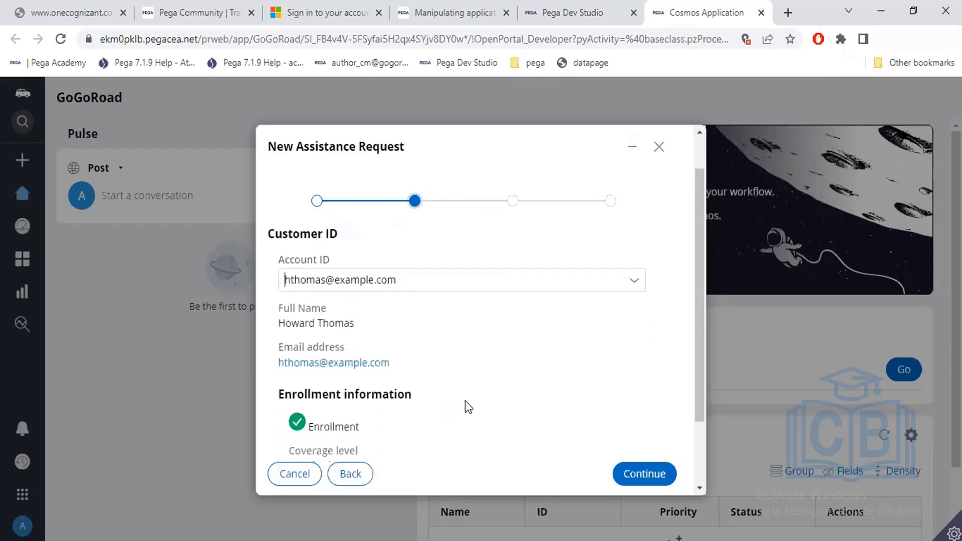
left_click(657, 471)
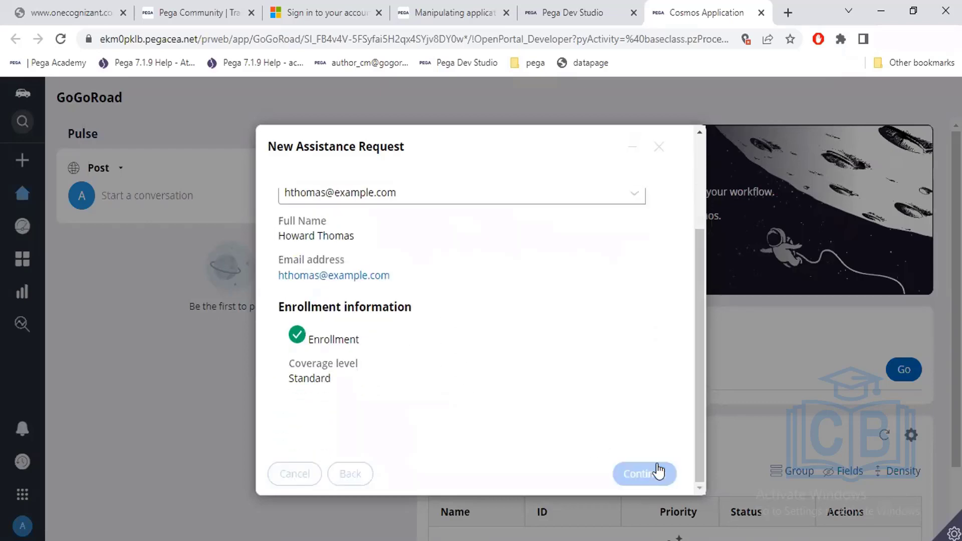
Step: Enter the service address with street "Test", city "ABC" and state "XYZ", and continue to the vehicle details
left_click(375, 309)
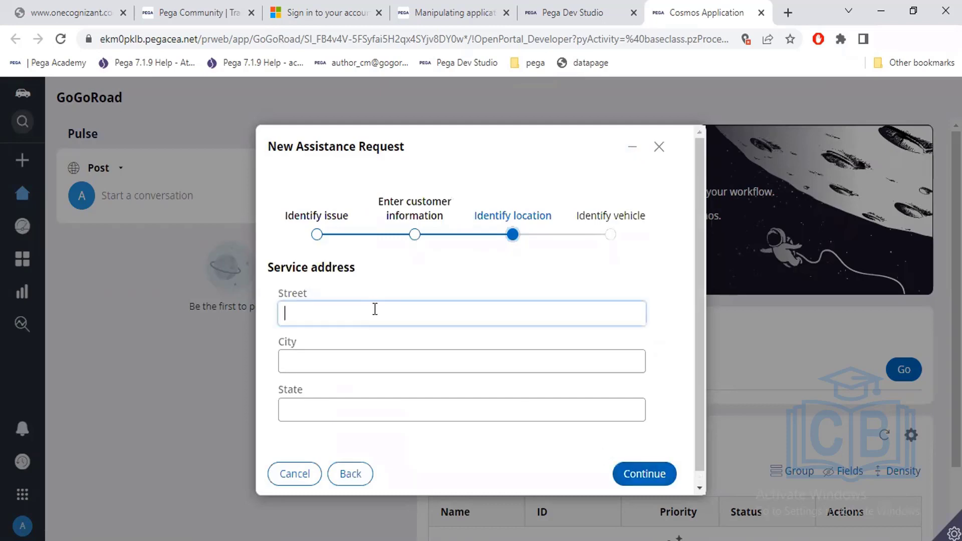
type("Test")
key("Tab")
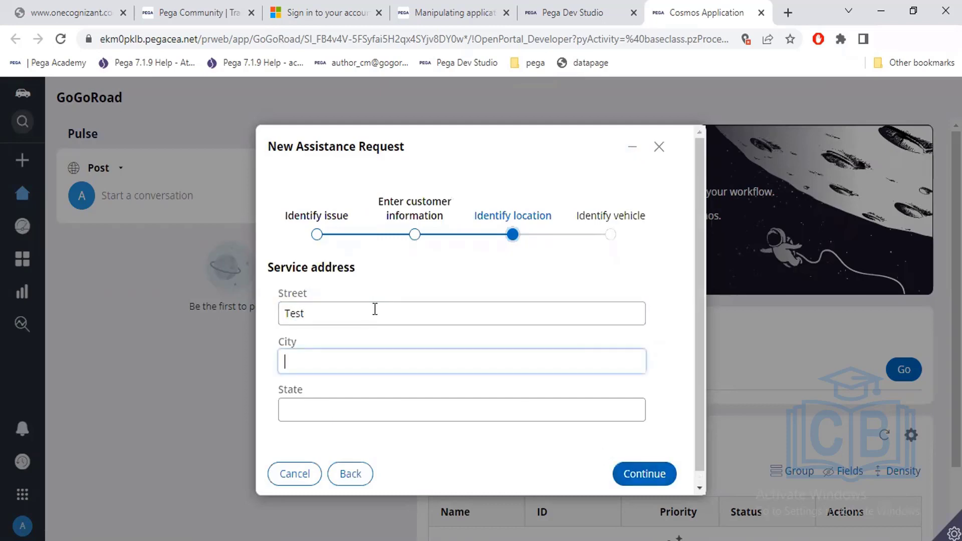
type("ABC")
key("Tab")
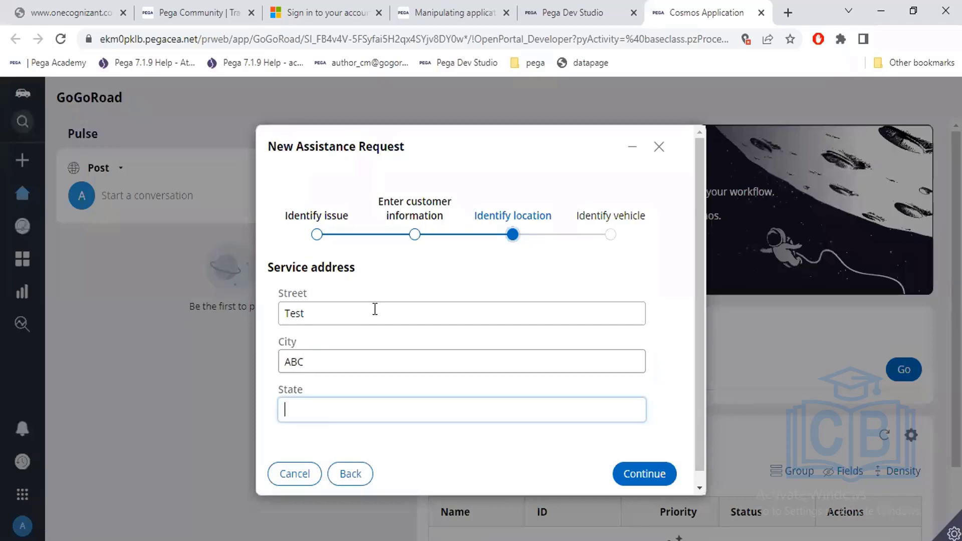
type("XYZ")
left_click(643, 477)
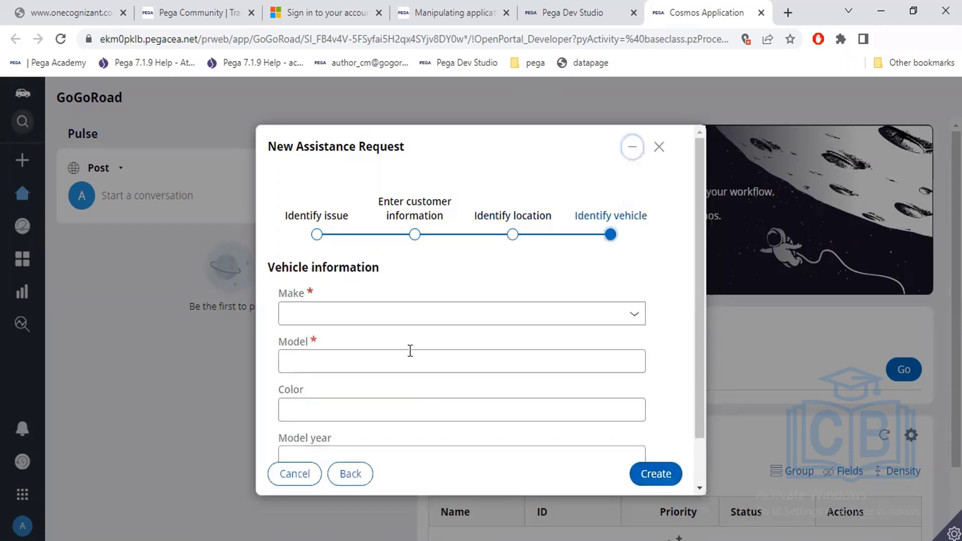
Step: Enter the vehicle information with make Hyundai, model 2020, color "blck" and model year 2020, and create the case
left_click(635, 328)
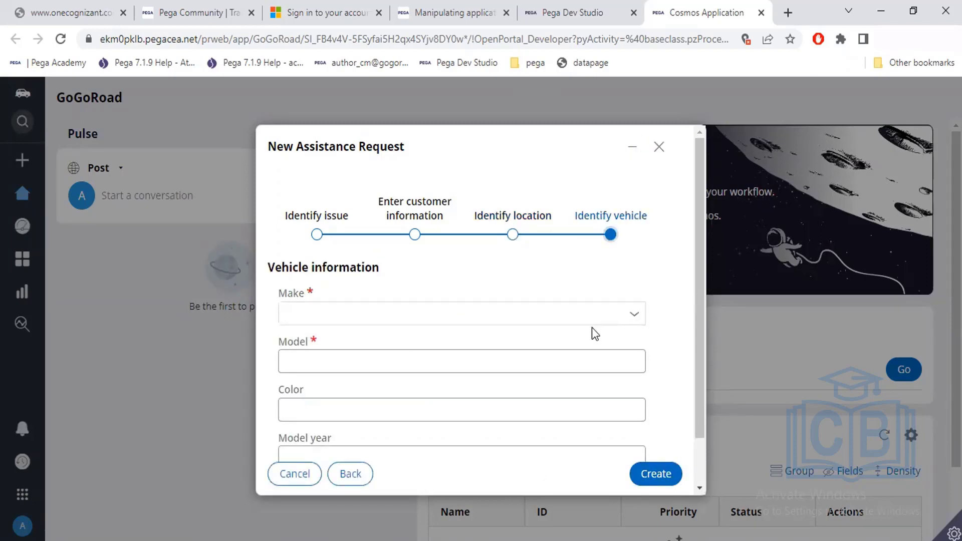
left_click(509, 211)
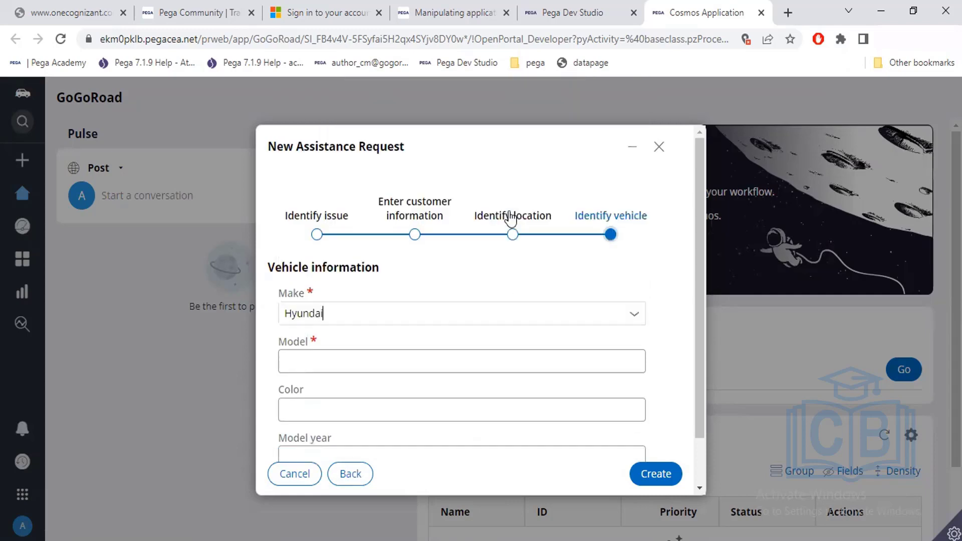
left_click(418, 370)
type("2020")
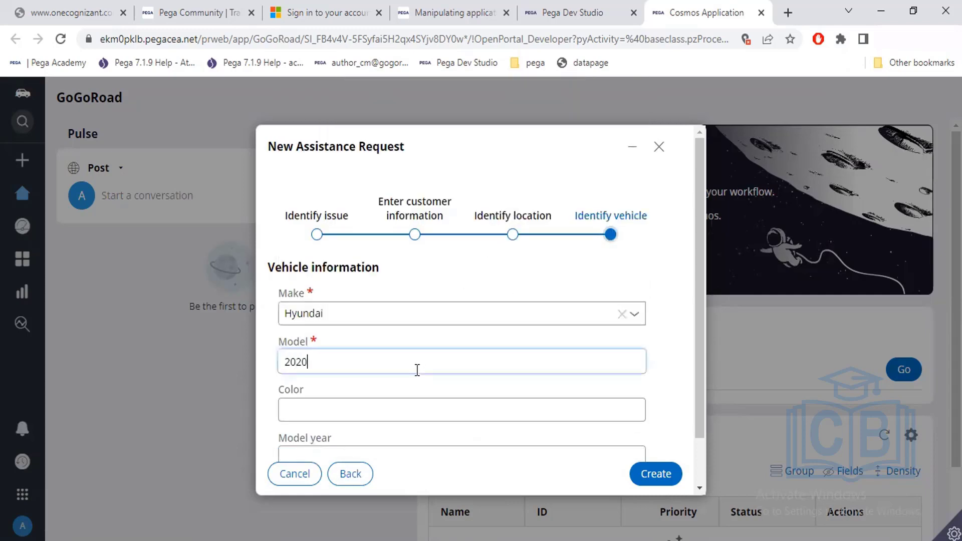
scroll(602, 435, "down", 1)
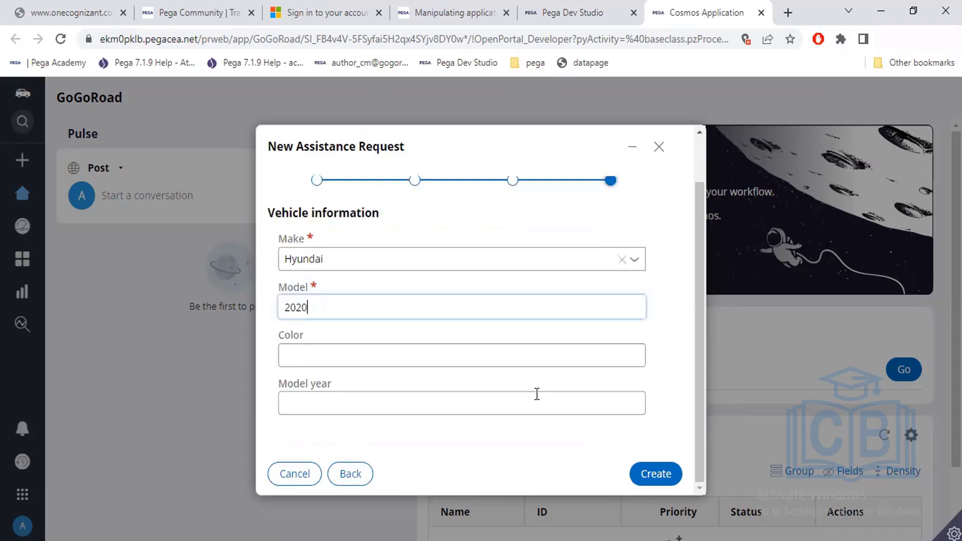
left_click(526, 351)
type("blck")
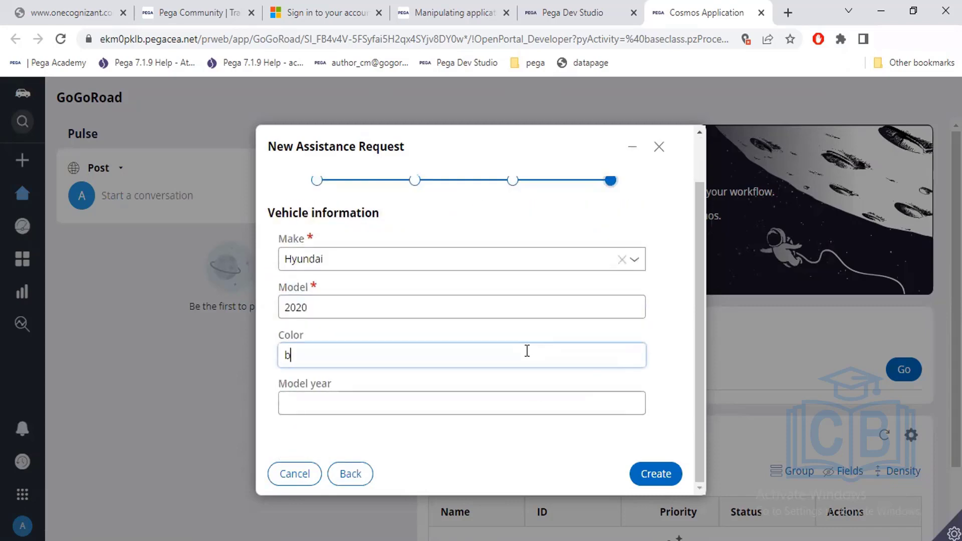
left_click(463, 411)
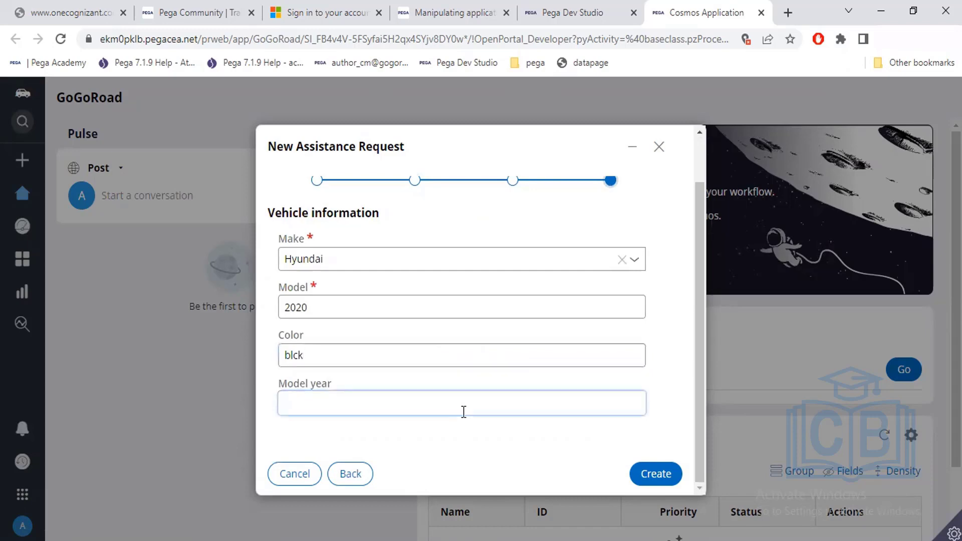
type("2020")
left_click(658, 473)
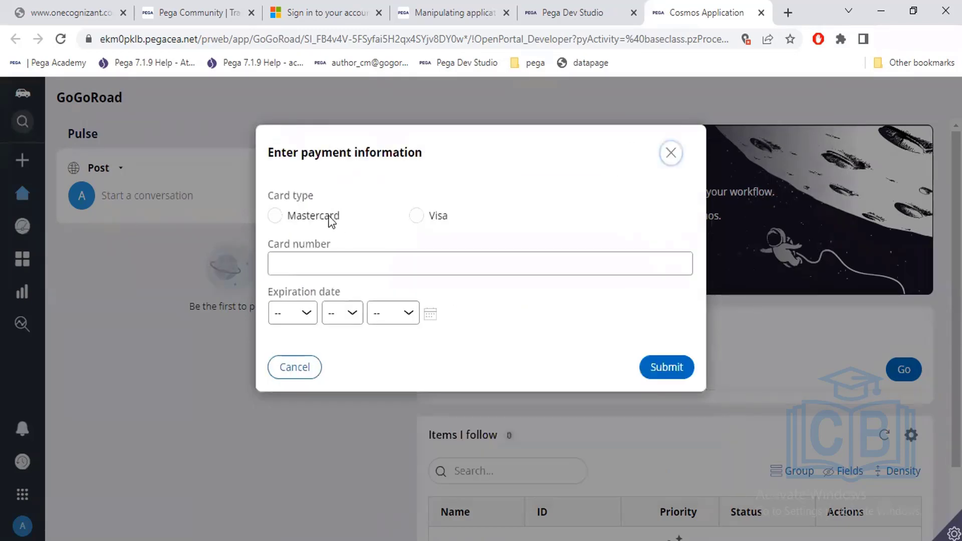
Step: Choose Mastercard as the card type and submit the payment information with the other fields blank
left_click(276, 216)
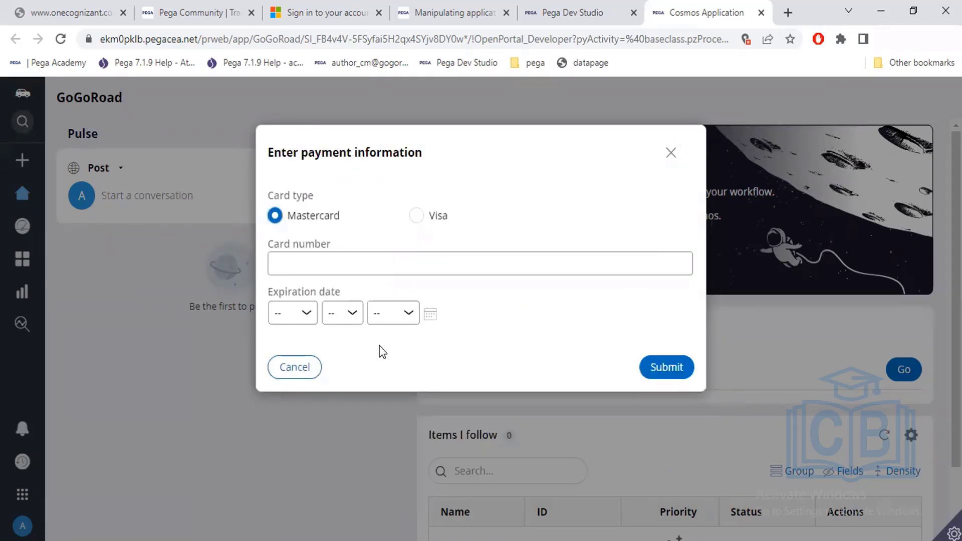
left_click(662, 376)
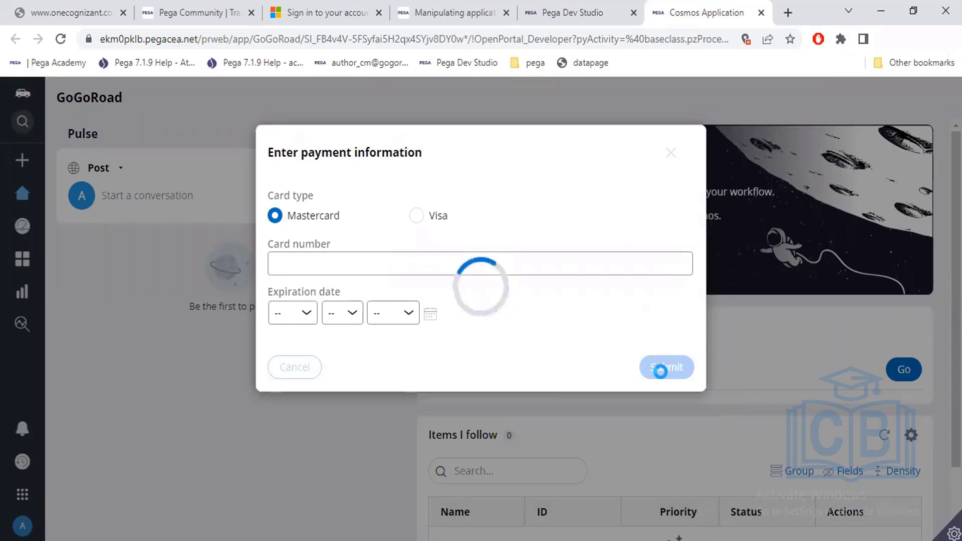
left_click(660, 370)
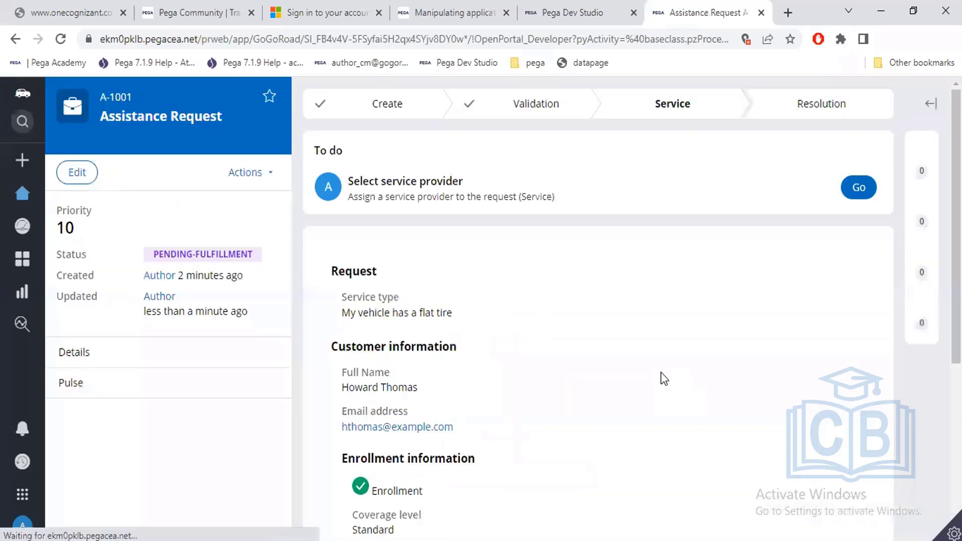
Step: Highlight the new case's ID, open its Clipboard Viewer from the User Portal, and compare the viewer with the case window
scroll(661, 372, "down", 4)
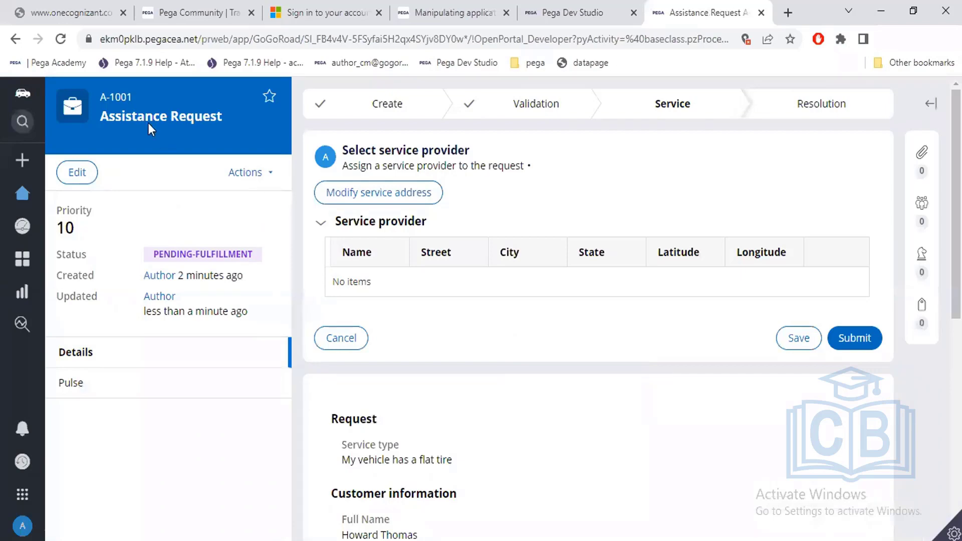
left_click_drag(131, 98, 98, 96)
left_click(953, 532)
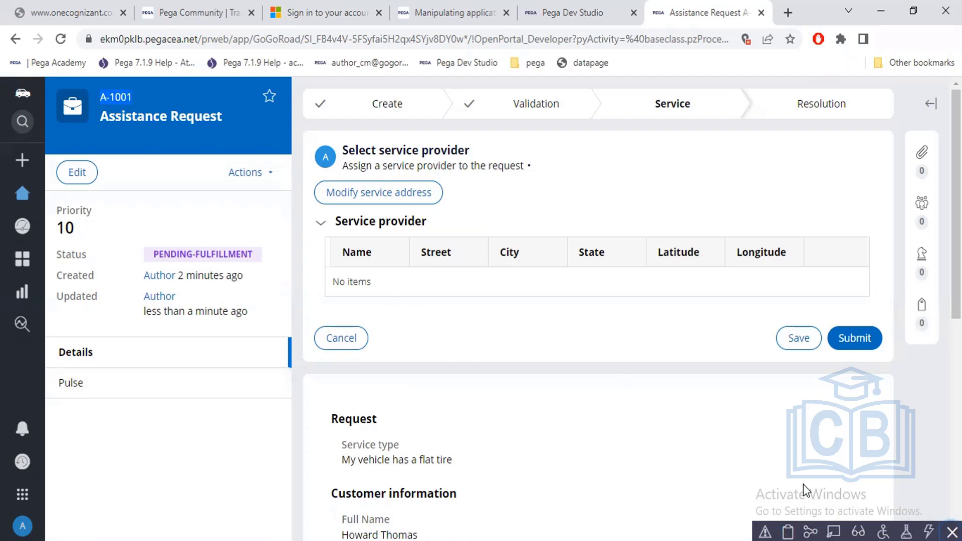
left_click(788, 532)
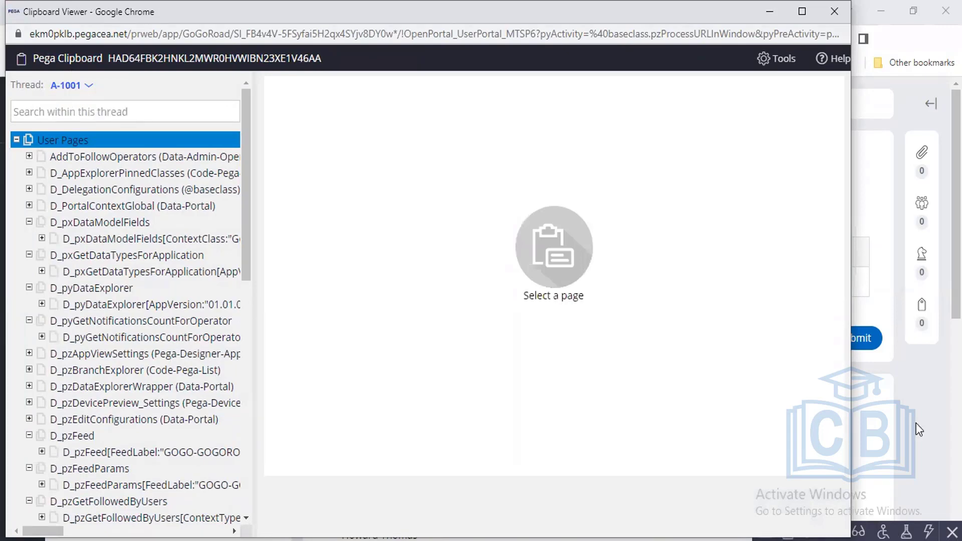
left_click(905, 429)
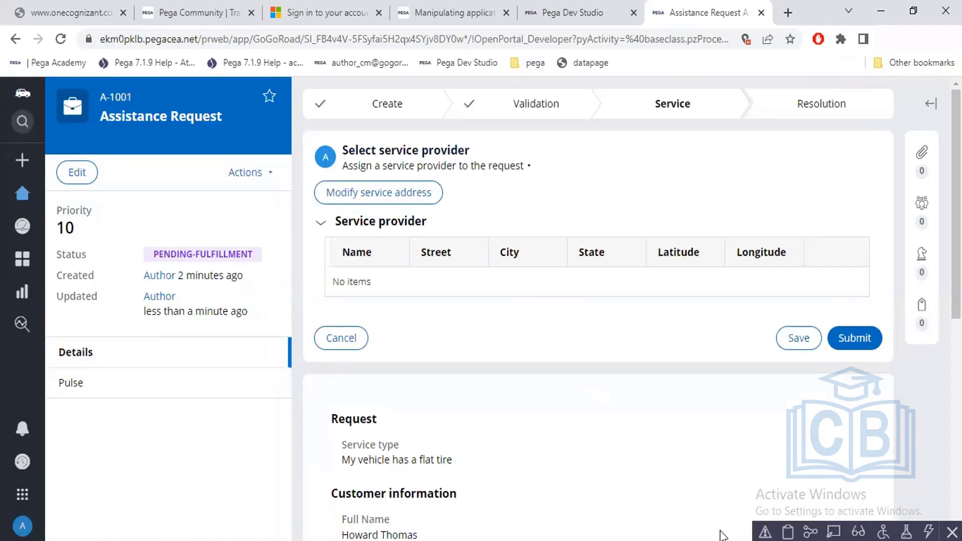
key("alt+Tab")
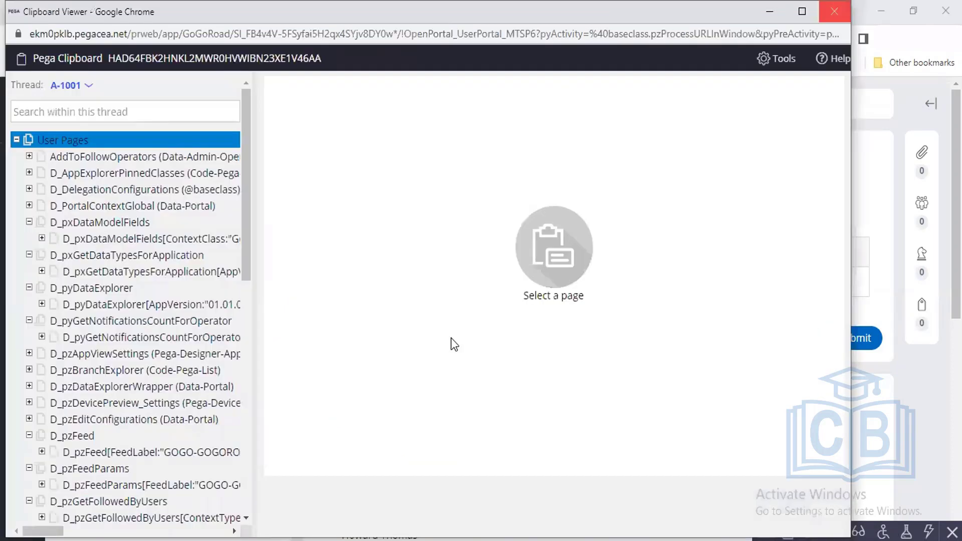
key("alt+Tab")
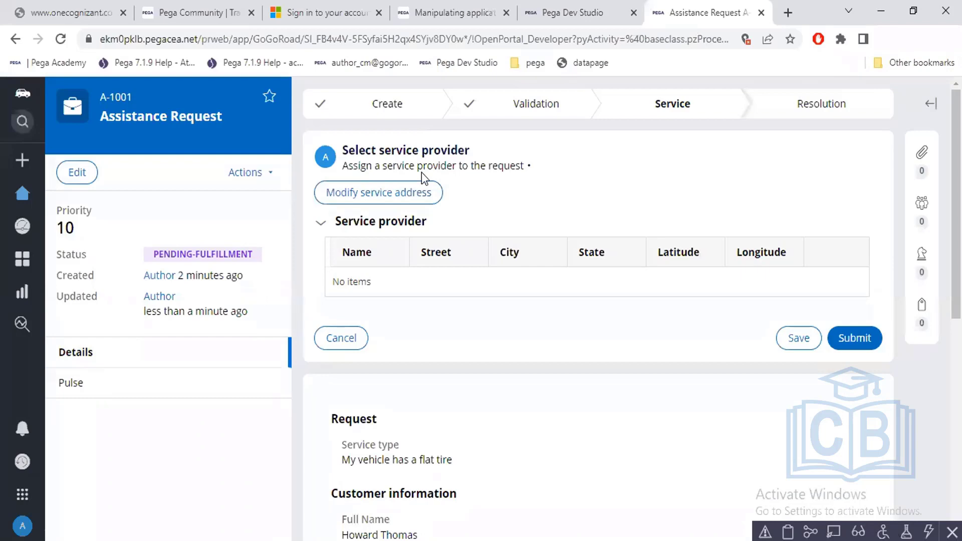
Step: Open the Clipboard Viewer from Dev Studio, switch it to the A-1001 thread, and maximize the window
key("ctrl+shift+Tab")
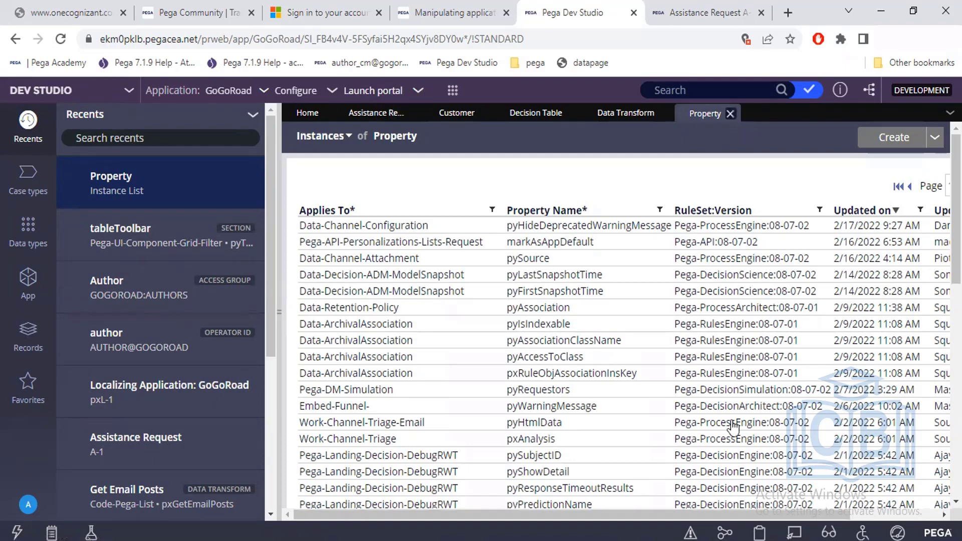
left_click(760, 534)
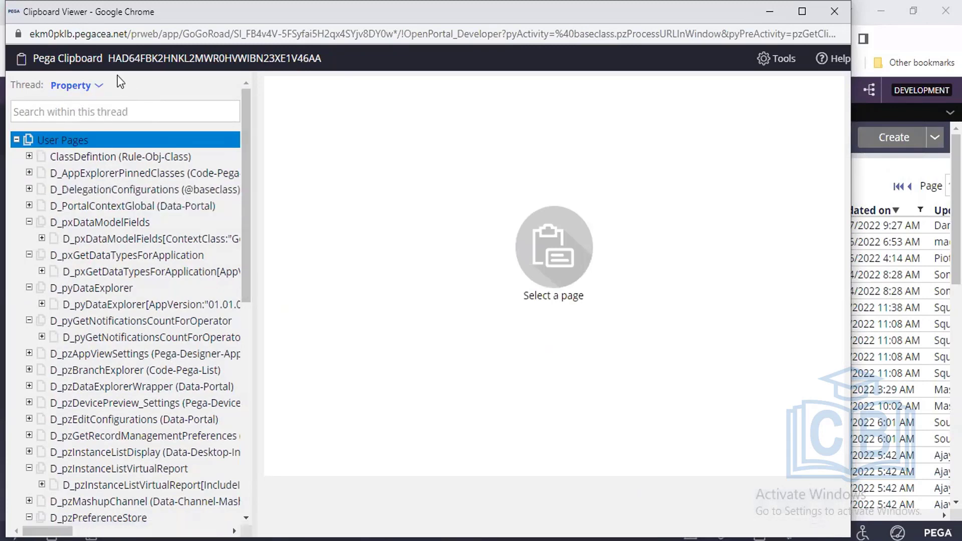
left_click(86, 86)
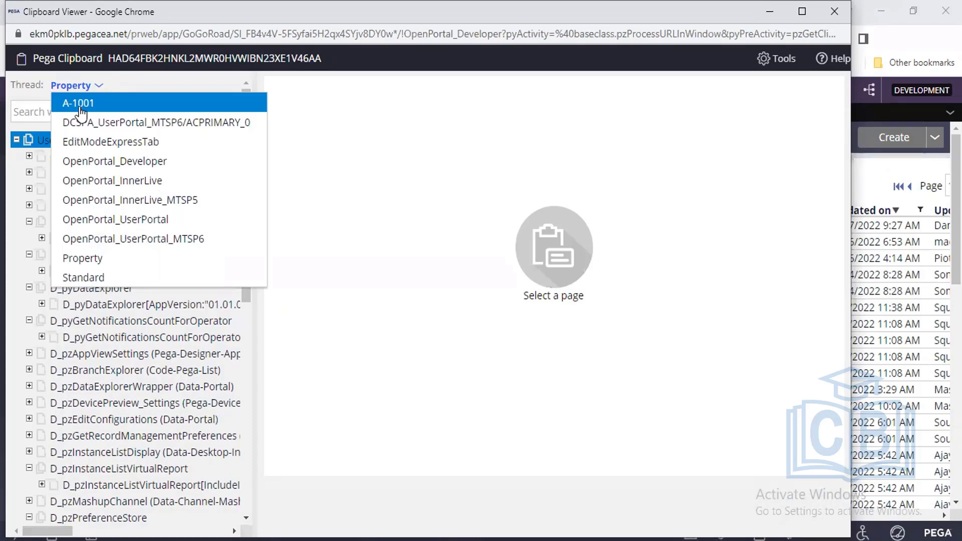
left_click(80, 105)
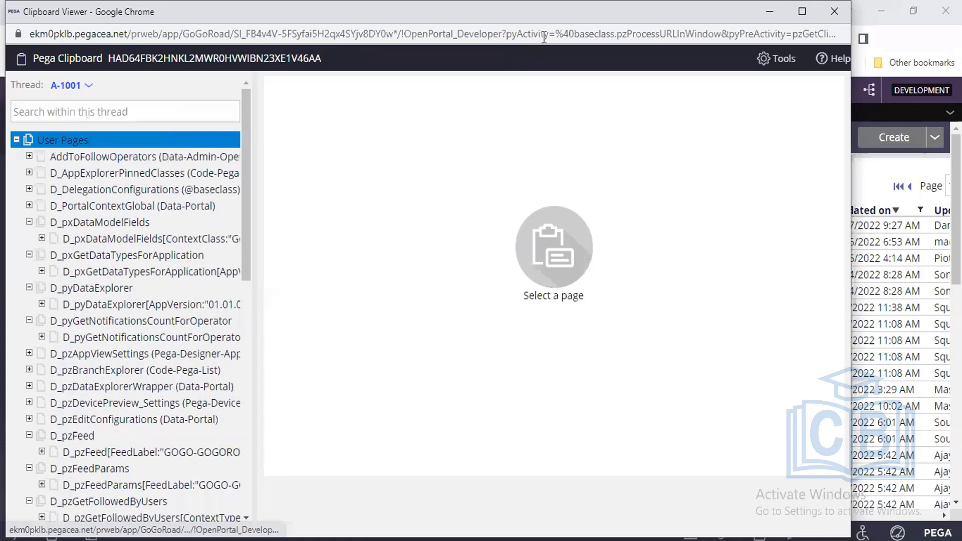
double_click(156, 17)
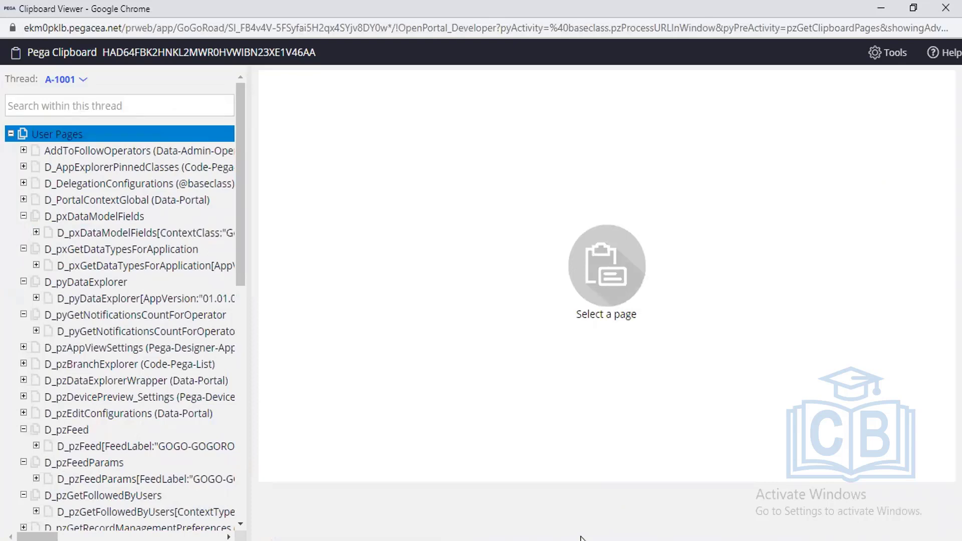
Step: Switch to Notepad, start a new line below "DB - Clipboard - Screen", and return to the Clipboard Viewer
left_click(273, 539)
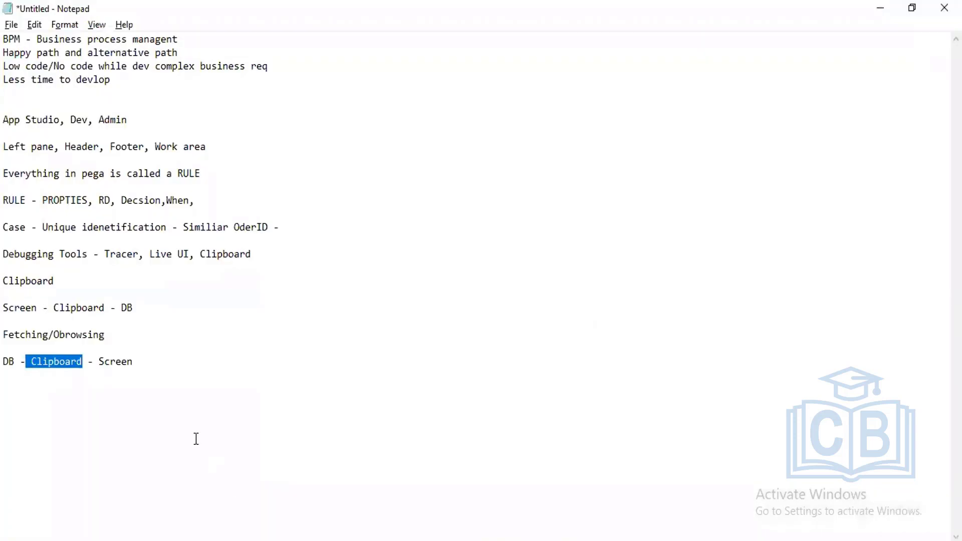
left_click(150, 374)
key("Return")
key("Return")
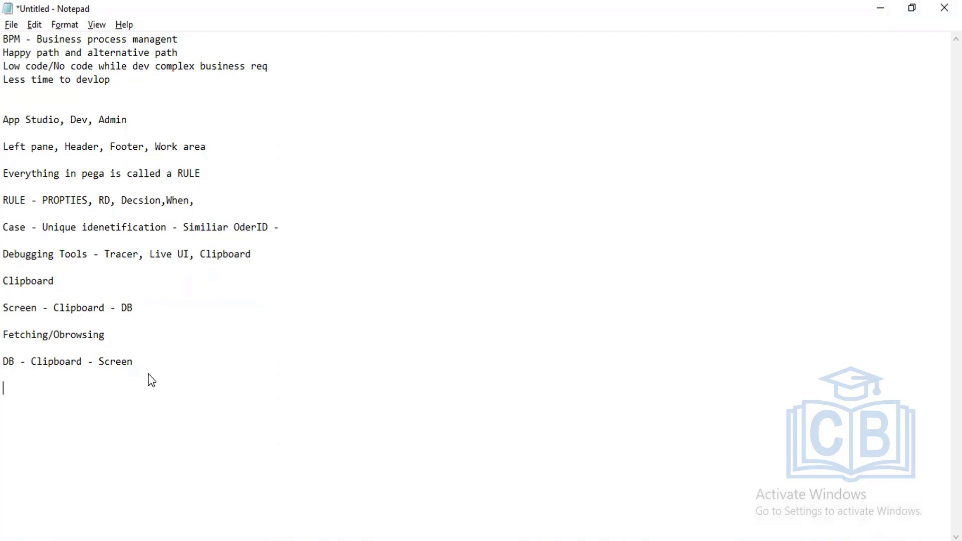
key("alt+Tab")
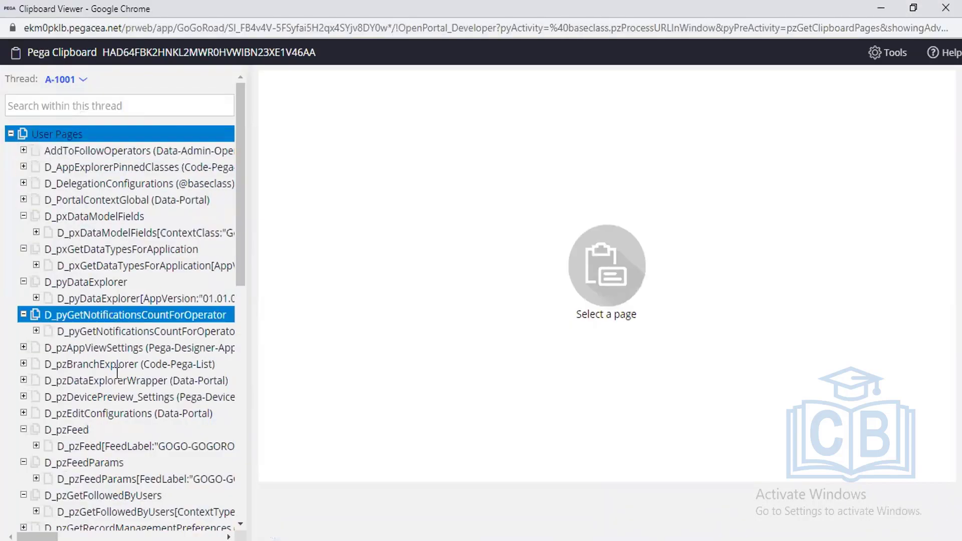
Step: Collapse User Pages to view the top-level page categories, expand it again, and select the D_pzAppViewSettings page
left_click(10, 134)
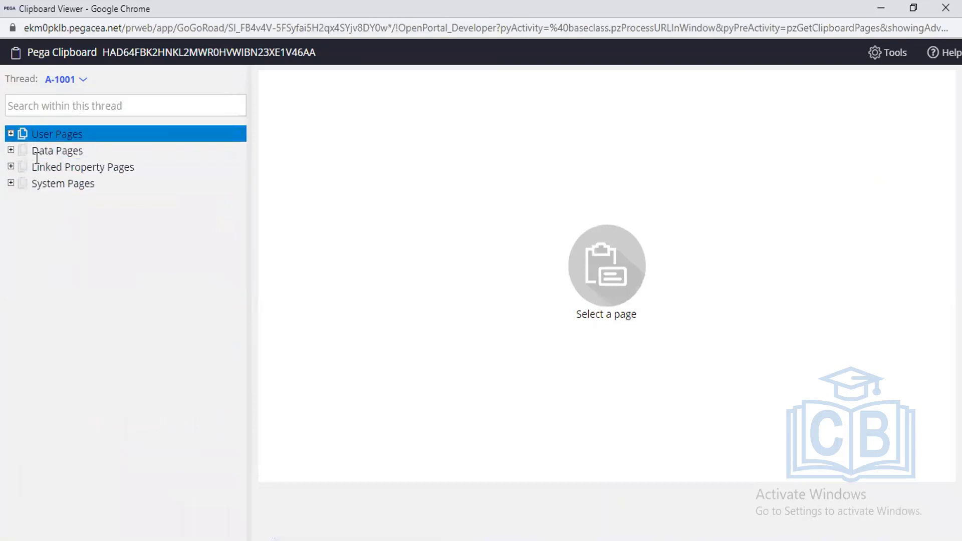
left_click(10, 134)
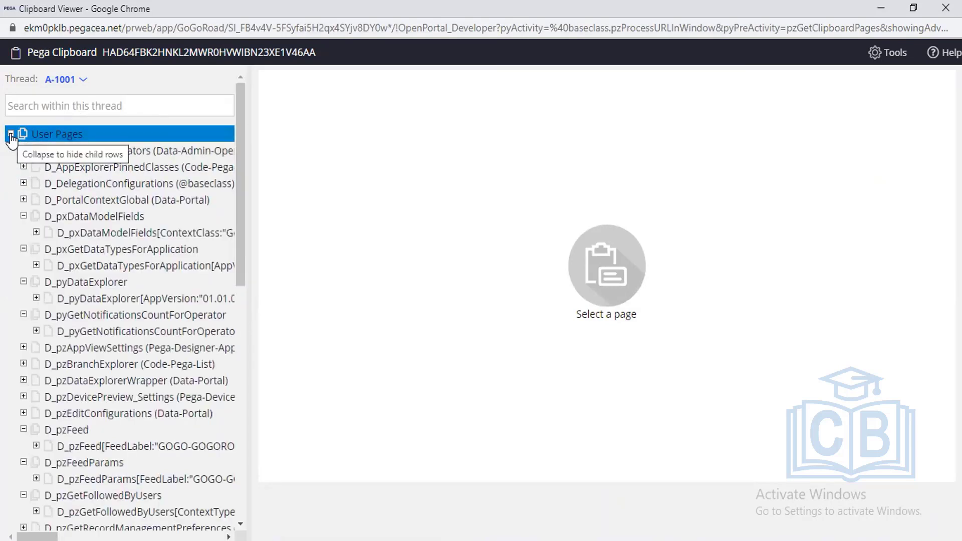
left_click(95, 348)
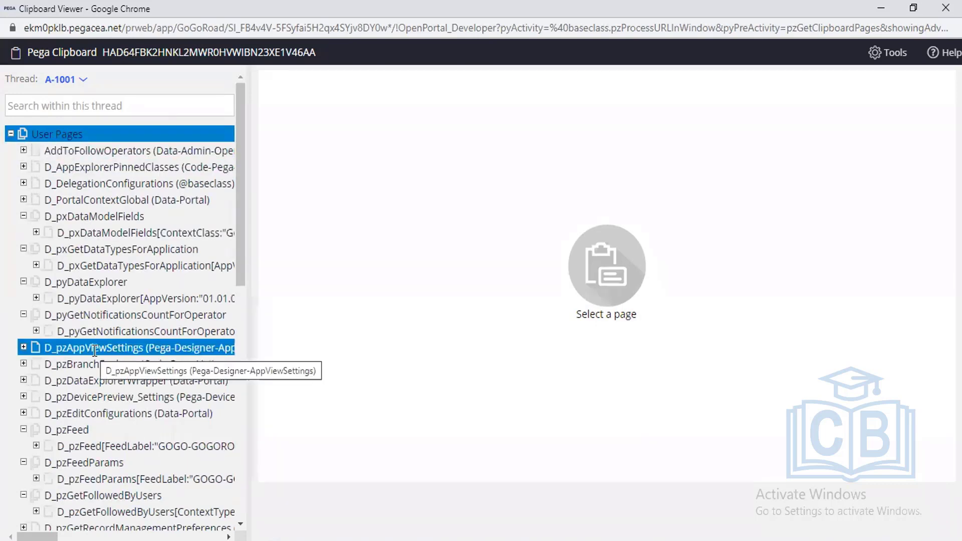
Step: Open the Declare_CaseTree page under User Pages and highlight its Property heading, page name and pxObjClass value
scroll(97, 381, "down", 8)
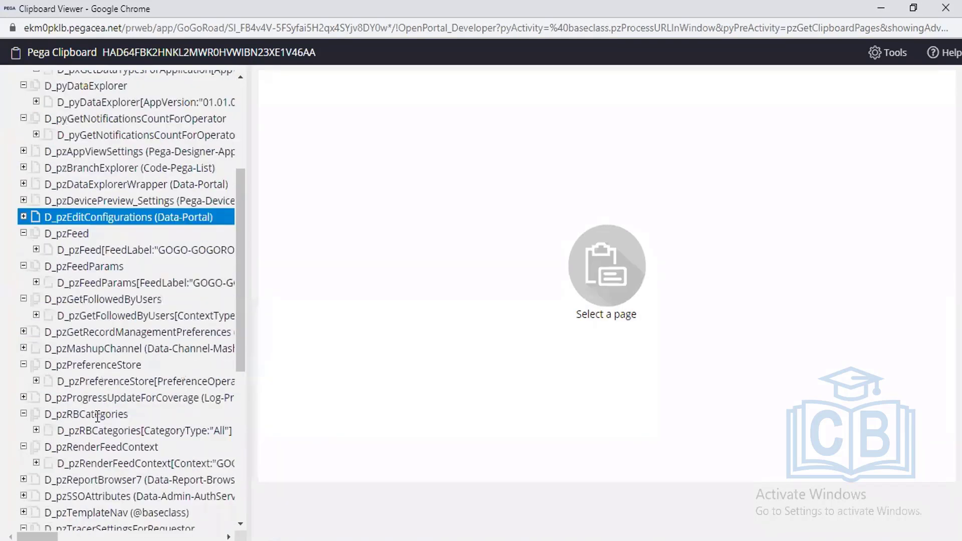
left_click(95, 368)
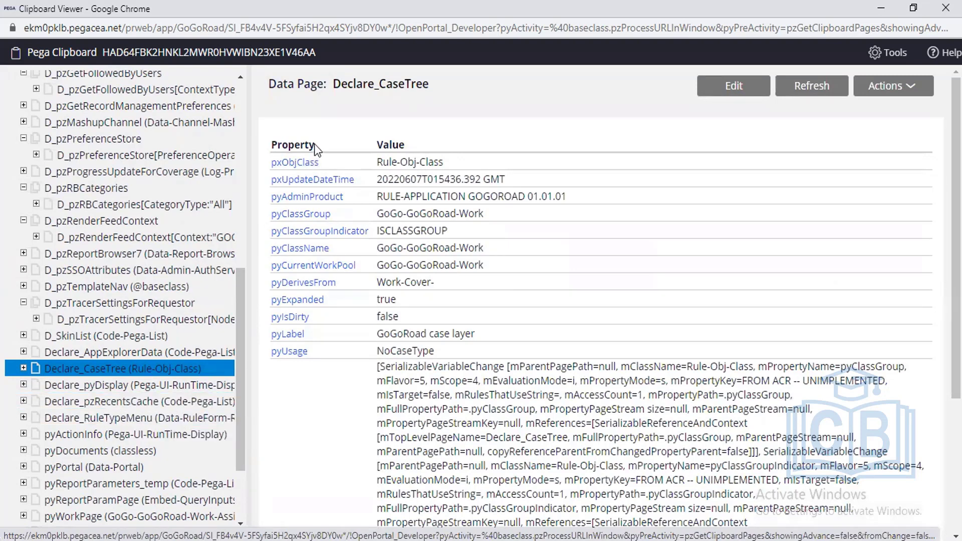
left_click_drag(314, 144, 266, 150)
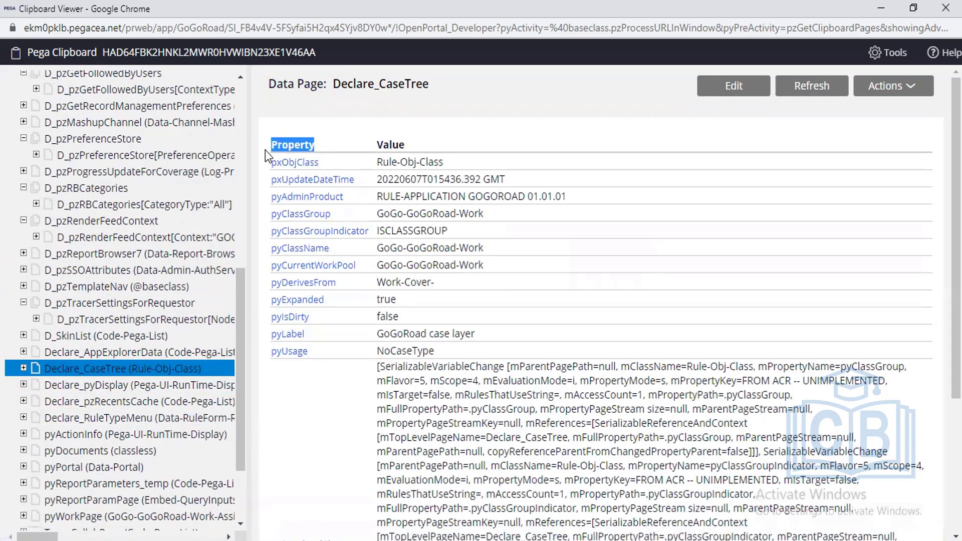
left_click(404, 86)
left_click_drag(430, 85, 334, 94)
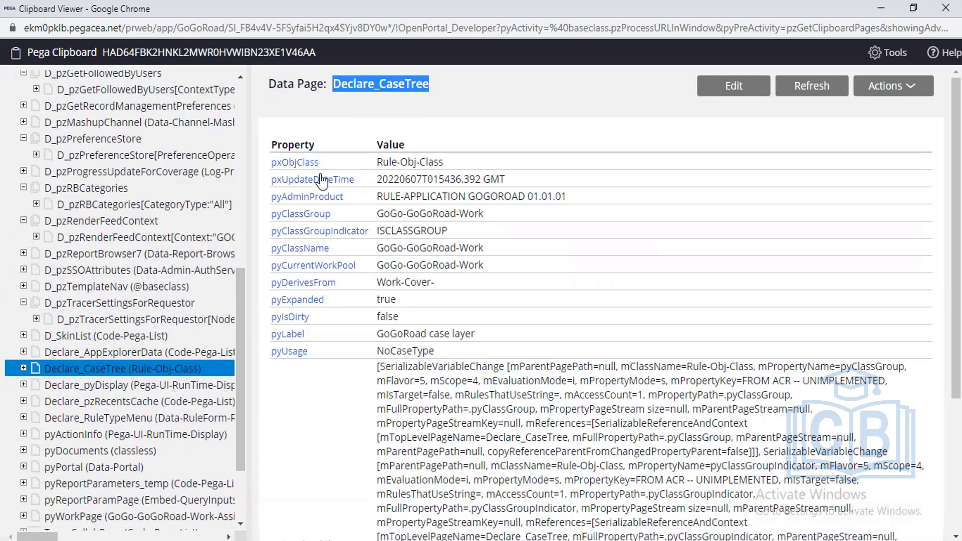
left_click_drag(443, 162, 379, 164)
left_click(465, 117)
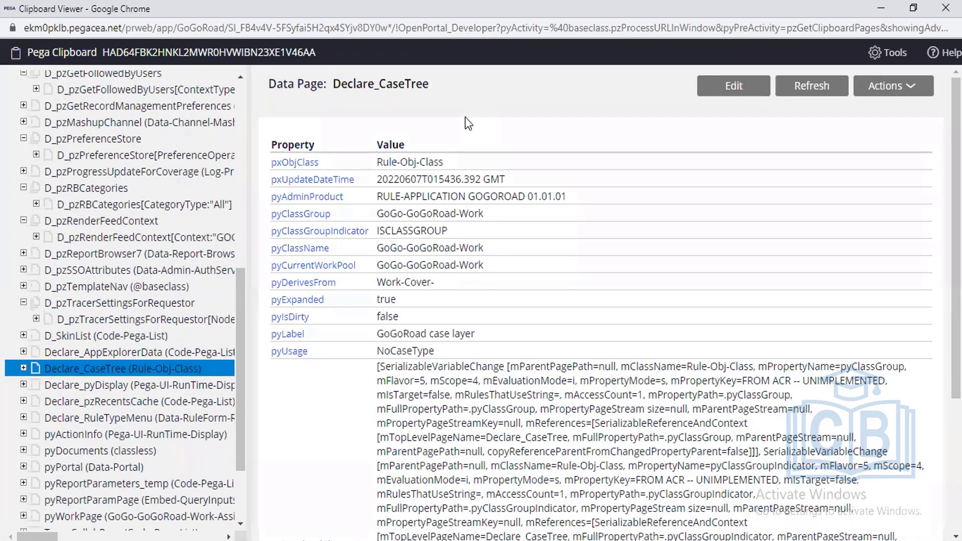
Step: Switch to Notepad, add the lines "Clipboard contains pages", "pages contains properties" and "properties holds the data", and highlight them
key("alt+Tab")
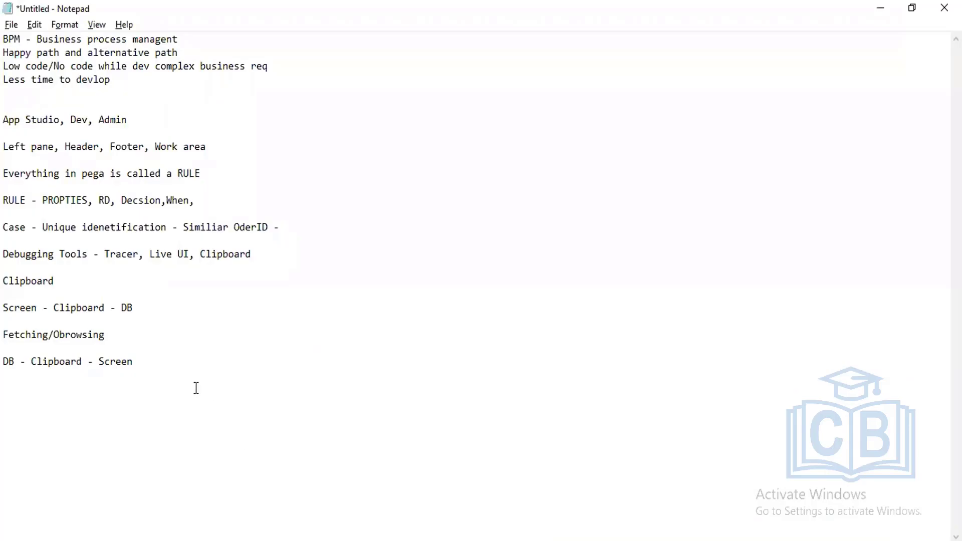
type("Clipboard contains pages")
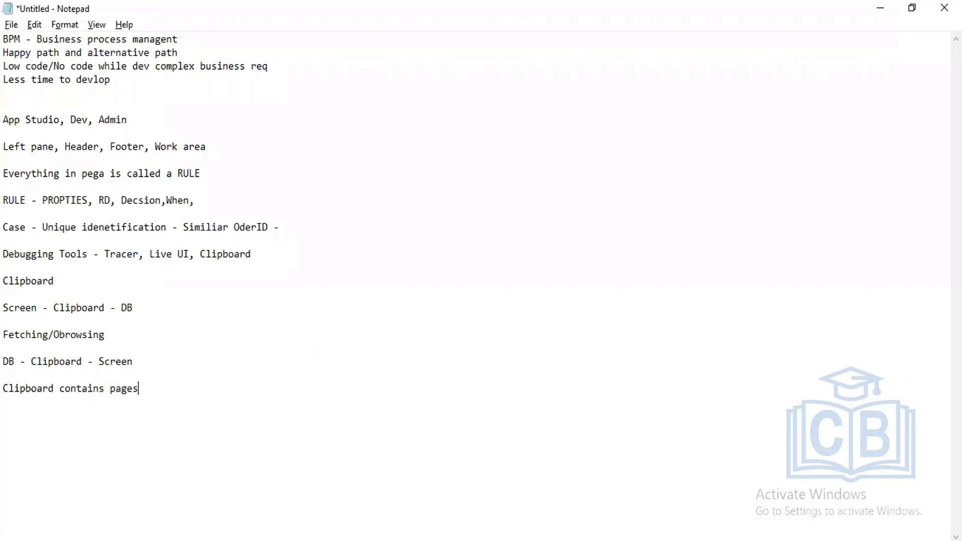
key("Return")
type("pages contains p")
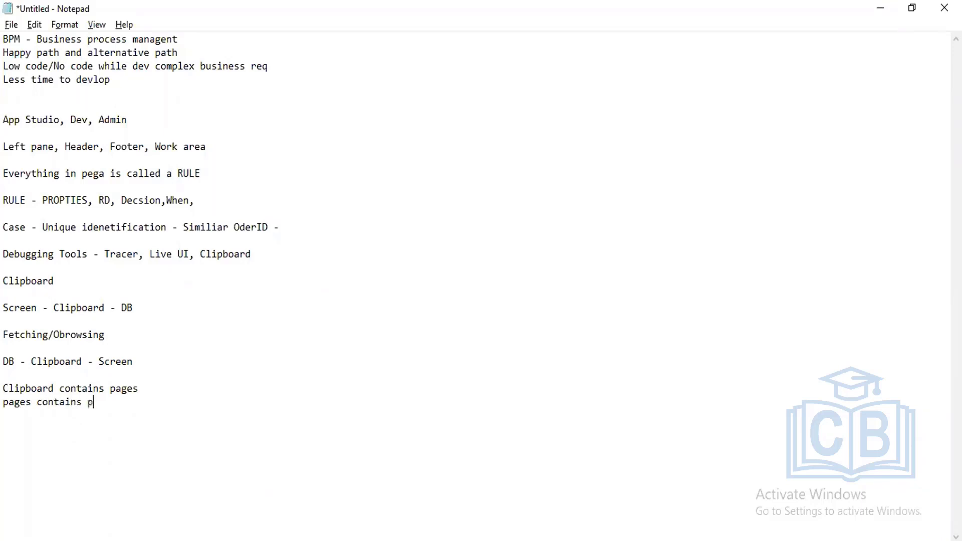
type("roperties")
key("Return")
type("properti")
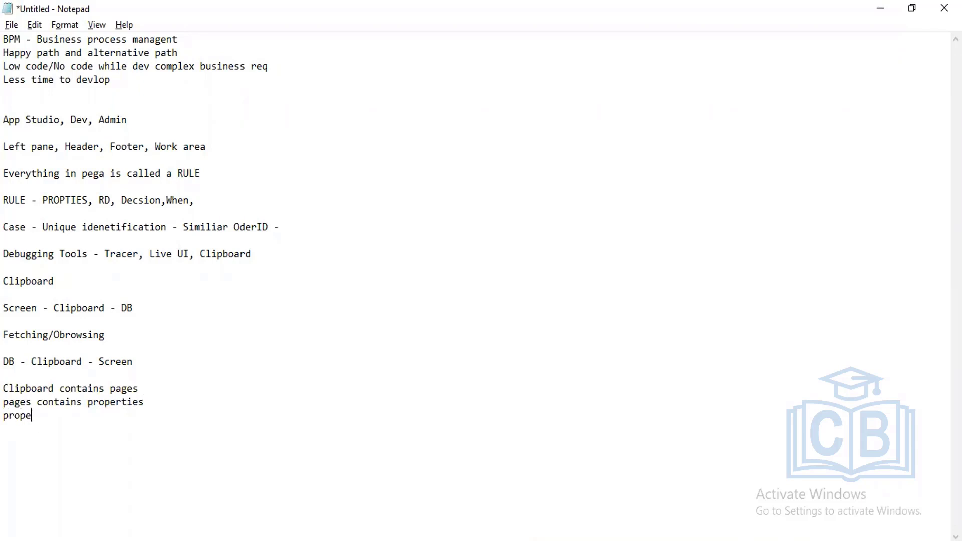
type("es holds the data")
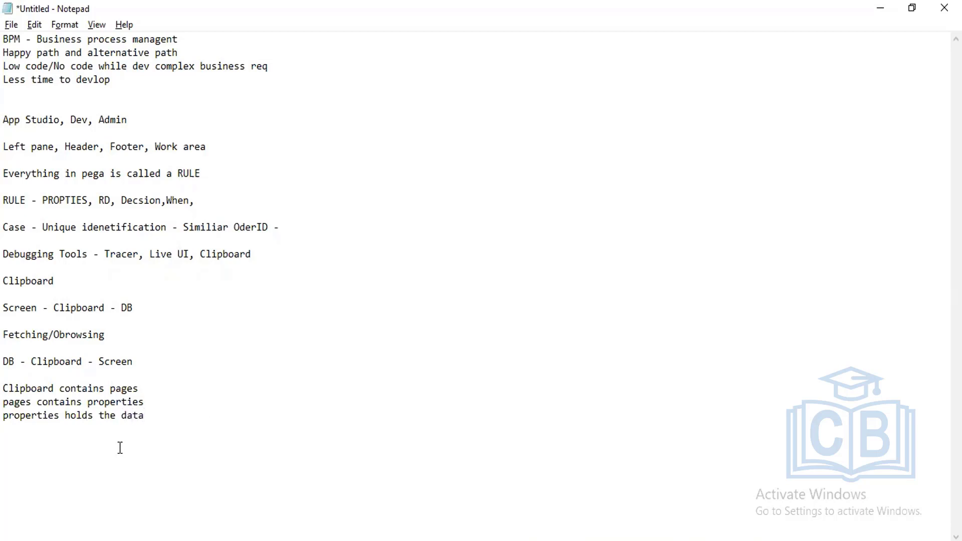
left_click_drag(144, 416, 3, 376)
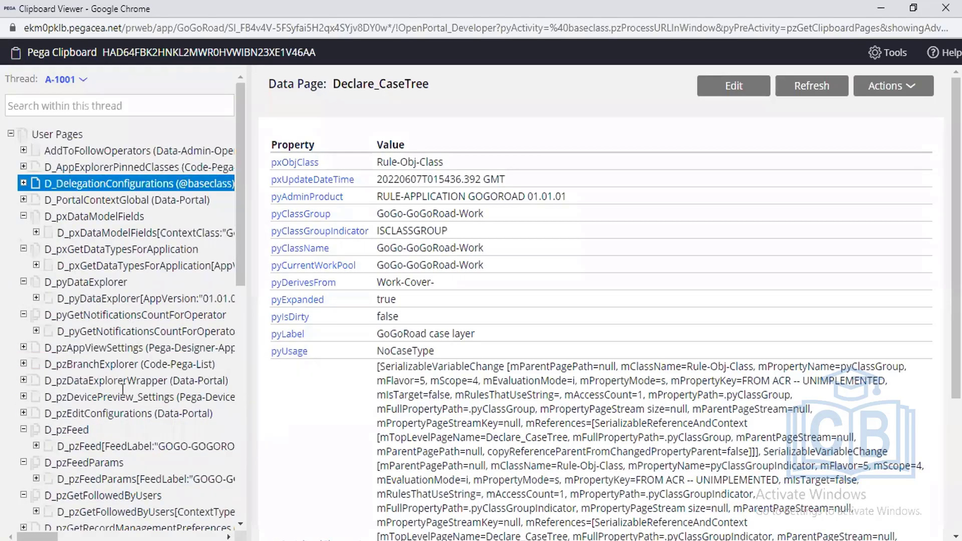
Step: Expand the D_pzBranchExplorer page and its pxResults list in the Clipboard Viewer, open pxResults(1), and highlight its page name
left_click(127, 395)
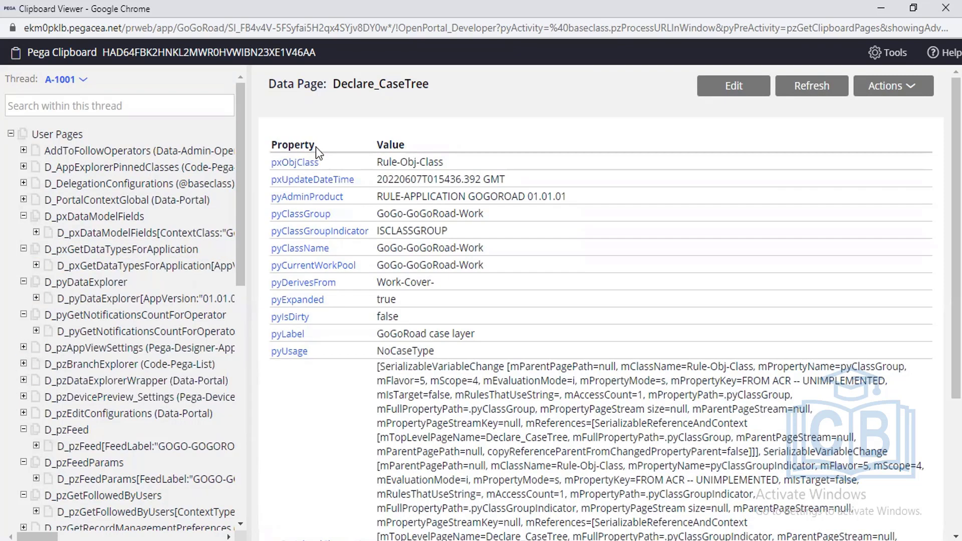
left_click(117, 365)
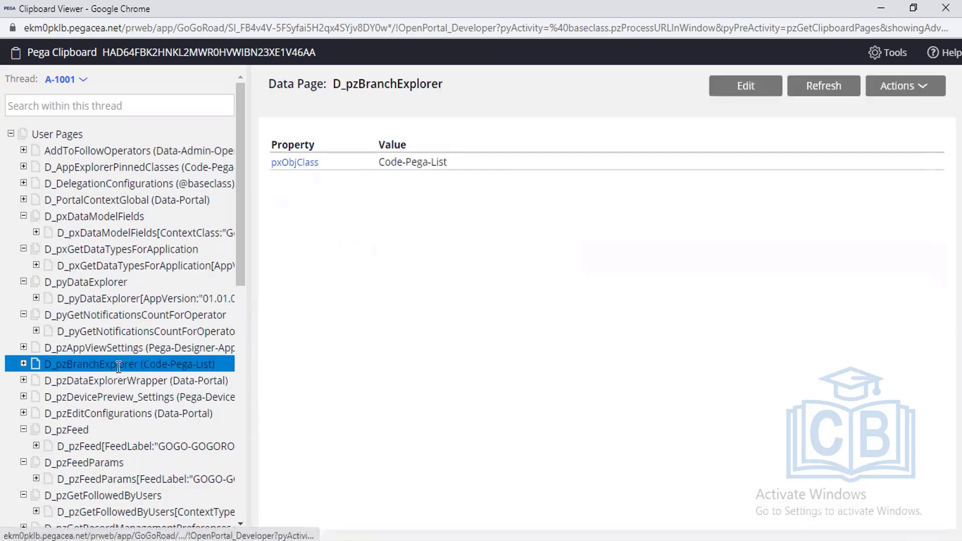
left_click(23, 364)
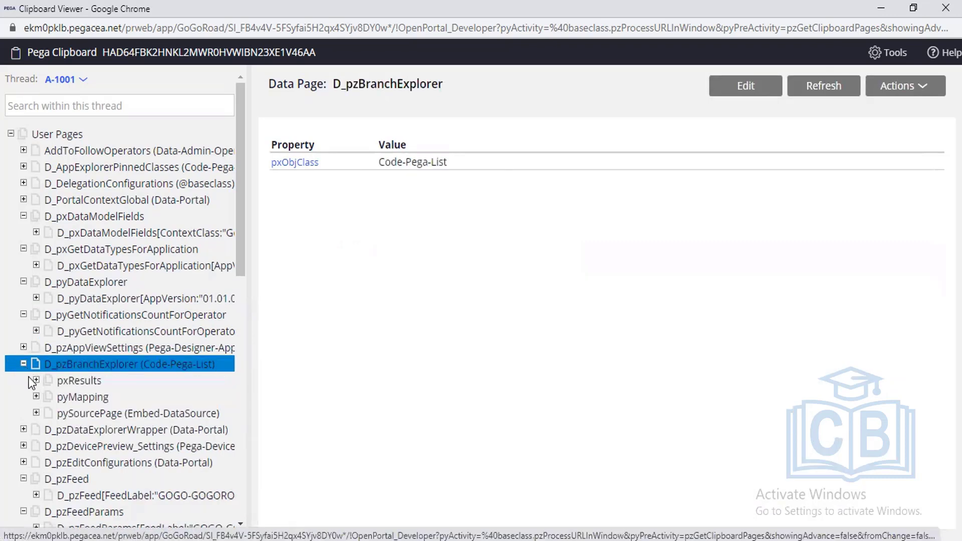
left_click(35, 380)
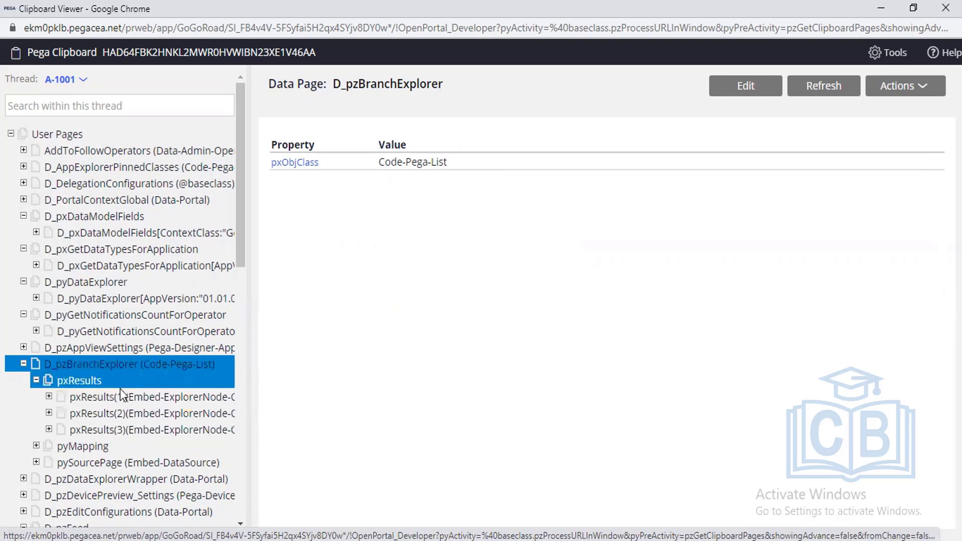
left_click(122, 396)
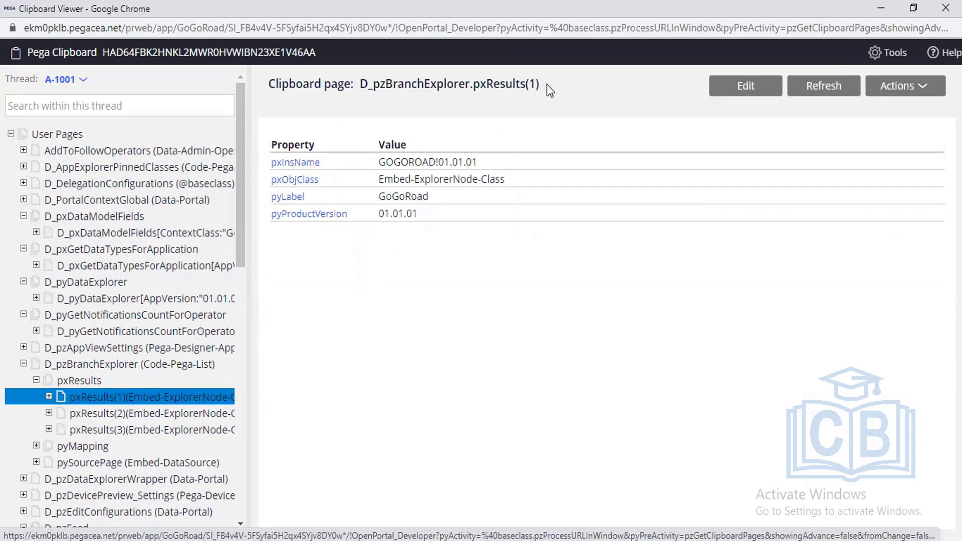
left_click_drag(546, 84, 356, 86)
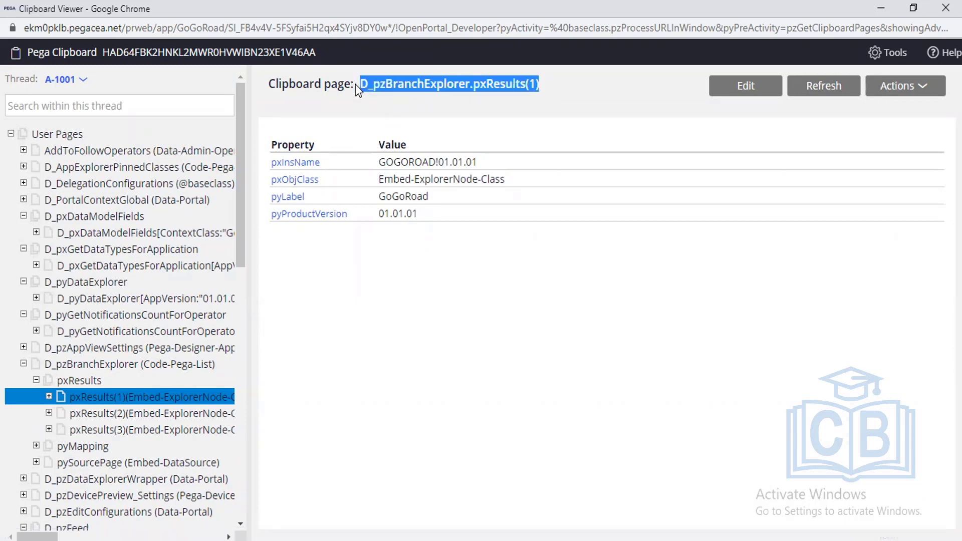
Step: View the Declare_AppExplorerData and pyPortal pages under User Pages, and highlight the pyPortal page name
scroll(109, 445, "down", 7)
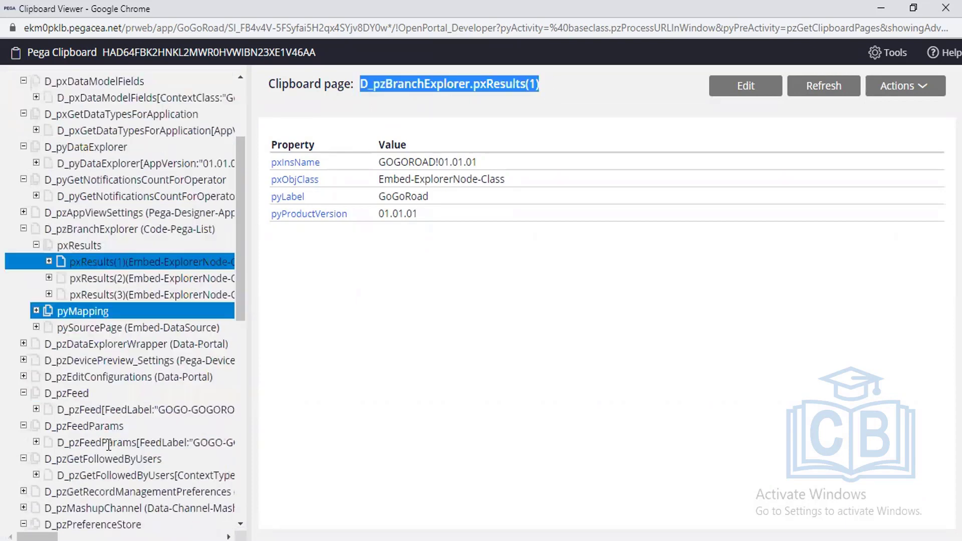
left_click(95, 455)
right_click(91, 505)
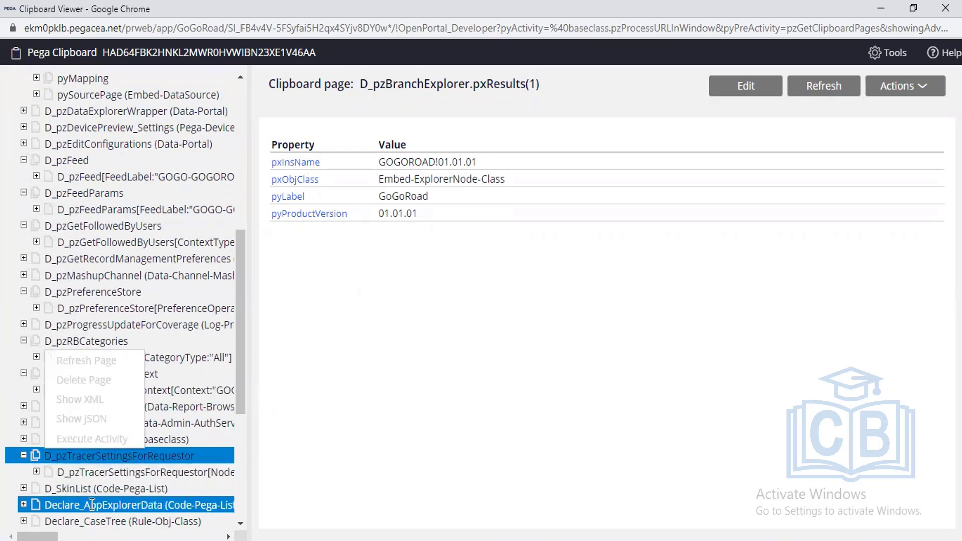
left_click(92, 505)
scroll(92, 505, "down", 5)
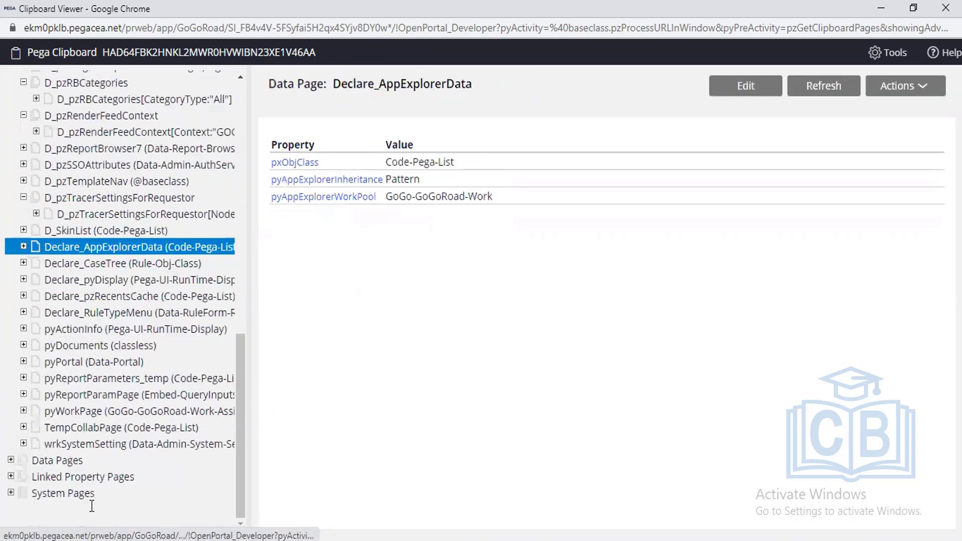
left_click(103, 365)
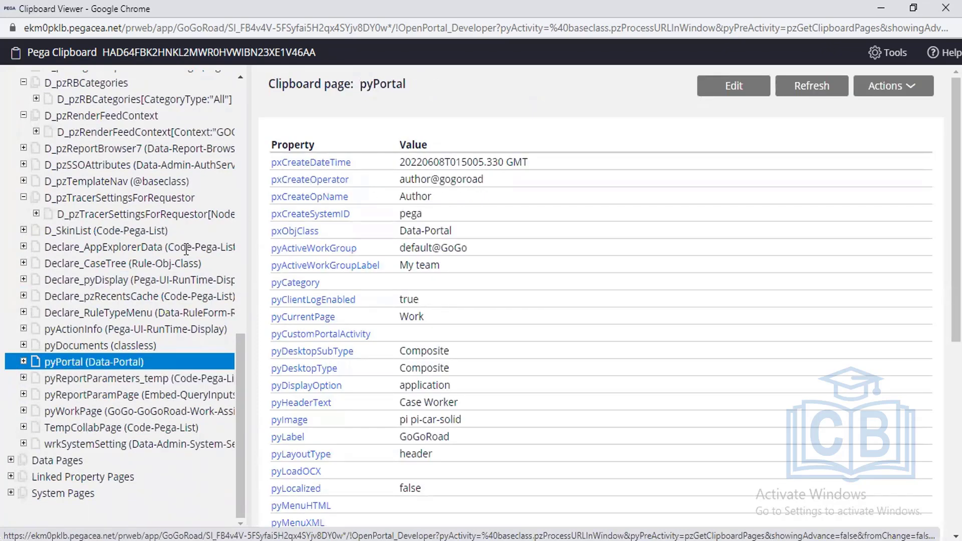
left_click_drag(407, 85, 355, 85)
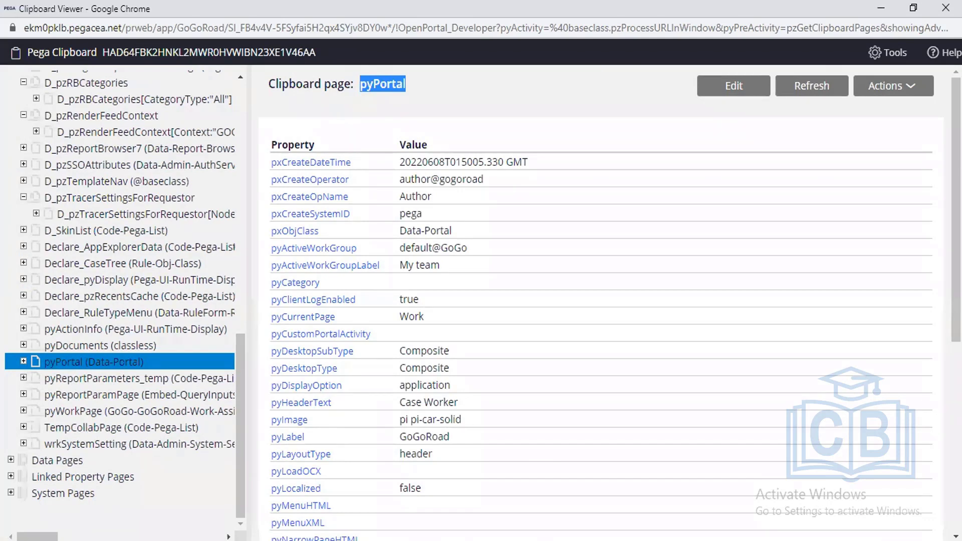
Step: Switch to Notepad and add the lines "px", "py" and "pz" after a blank line below "properties holds the data"
key("alt+Tab")
left_click(190, 420)
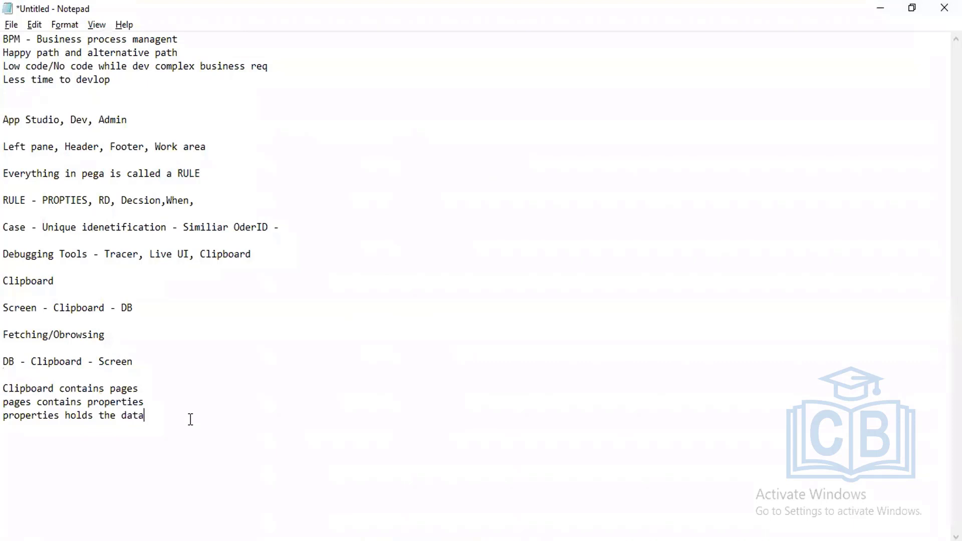
key("Return")
key("Return")
type("px")
key("Return")
type("py")
key("Return")
type("pz")
Step: Complete the prefix notes as "px - read the data" and "py - read and write", and highlight "read and write"
left_click(32, 443)
type("- read the ")
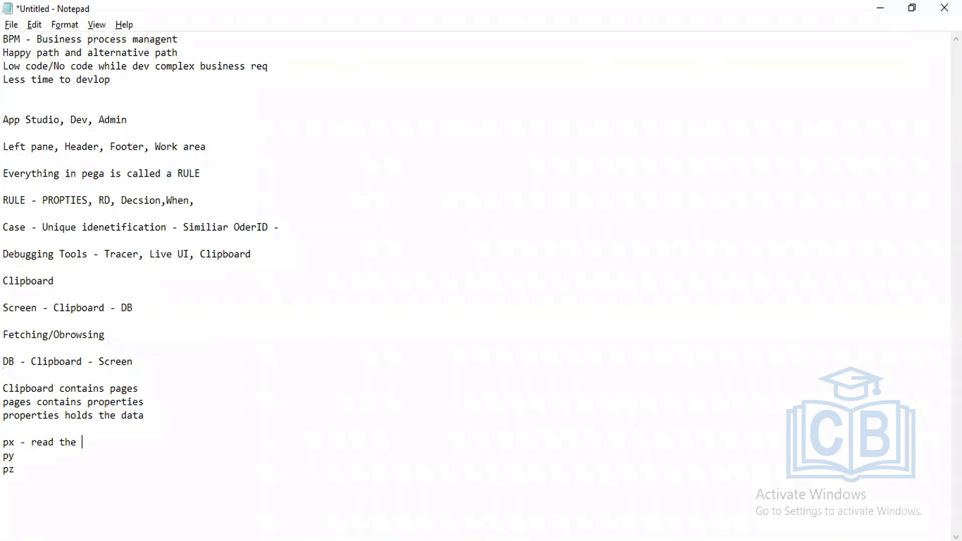
type("data")
type("-")
type(" read and ")
type("wri")
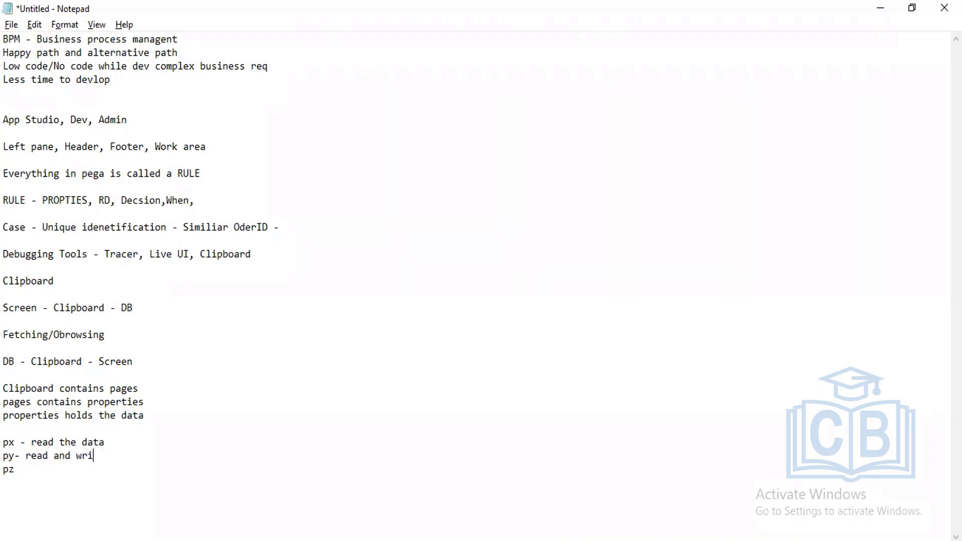
type("te")
left_click(14, 455)
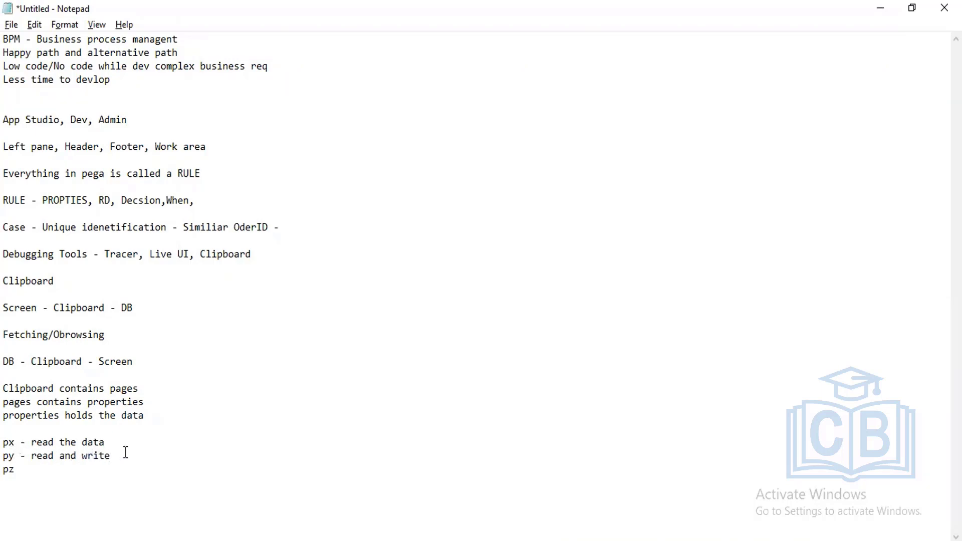
left_click_drag(110, 456, 31, 456)
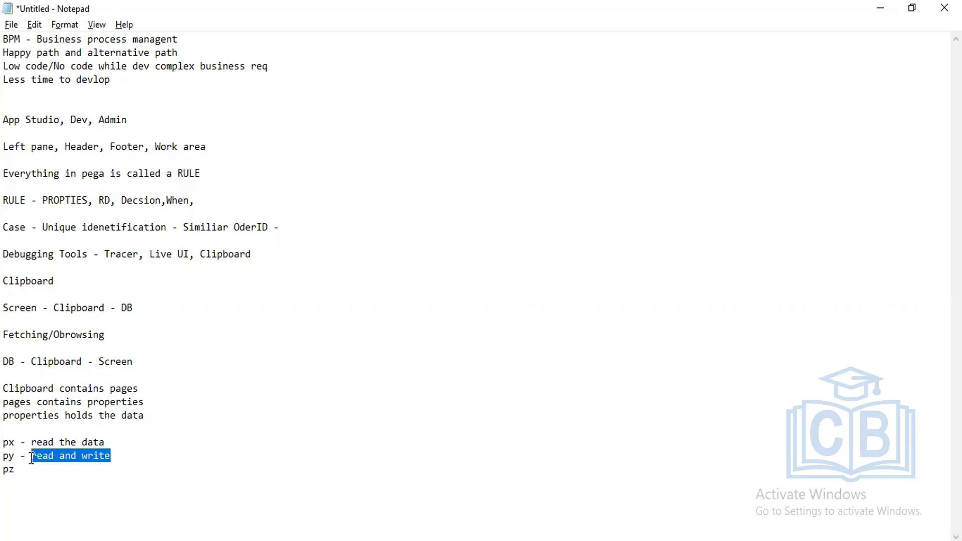
Step: Complete the pz line as "pz - Pega inernal processing" and highlight the px prefix
left_click(31, 474)
type("- ")
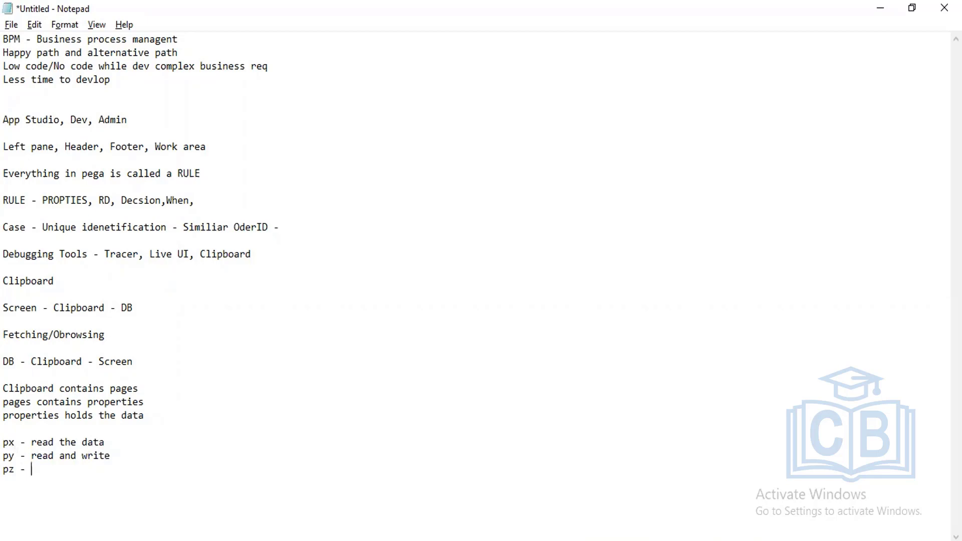
type("Pega inernal proce")
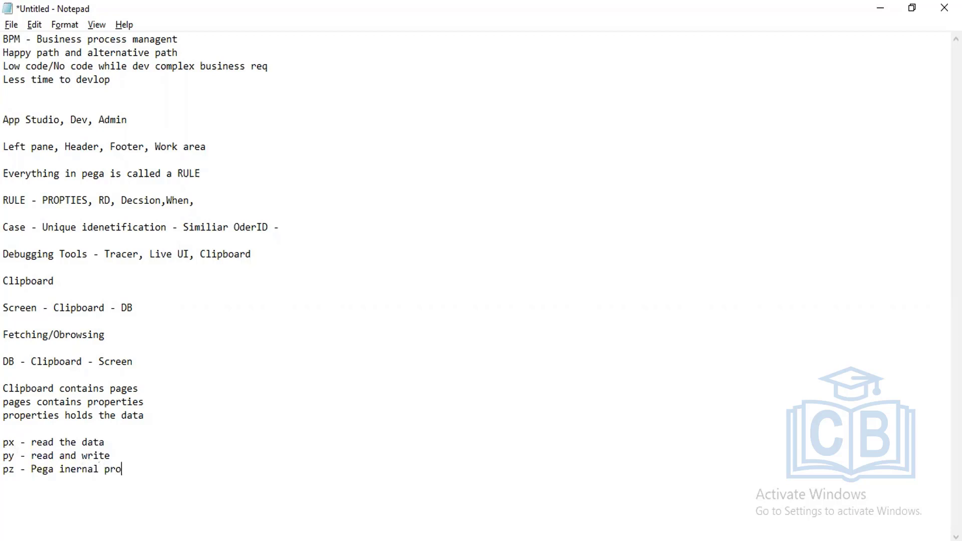
type("ssing")
left_click_drag(16, 445, 8, 443)
Step: Return to the Clipboard Viewer and highlight the pxCreateOperator and pyLabel properties with their values on the pyPortal page
key("alt+Tab")
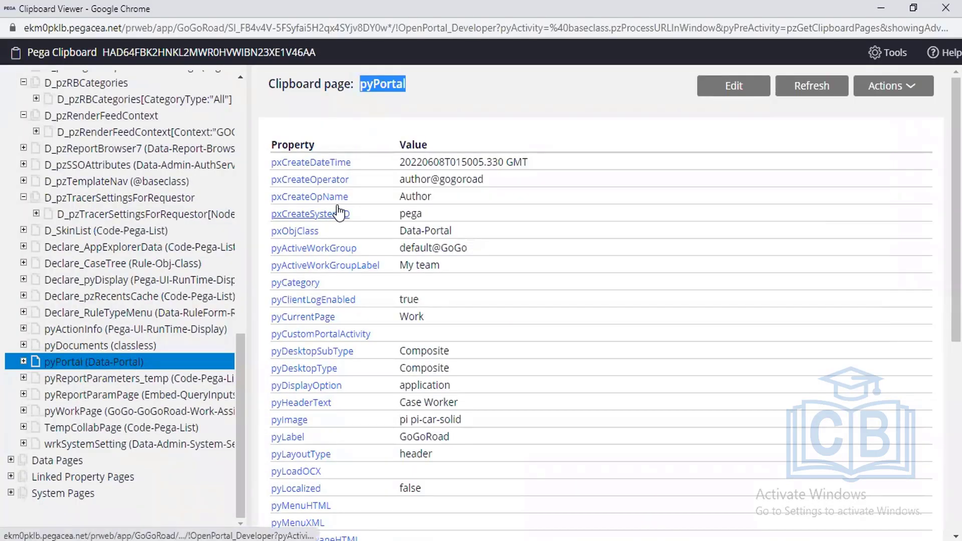
left_click_drag(353, 181, 275, 188)
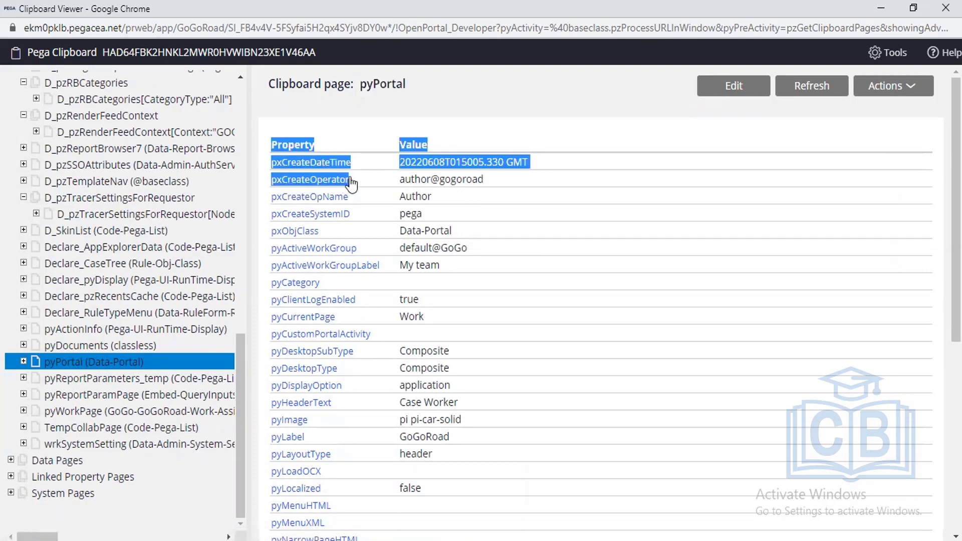
left_click(532, 79)
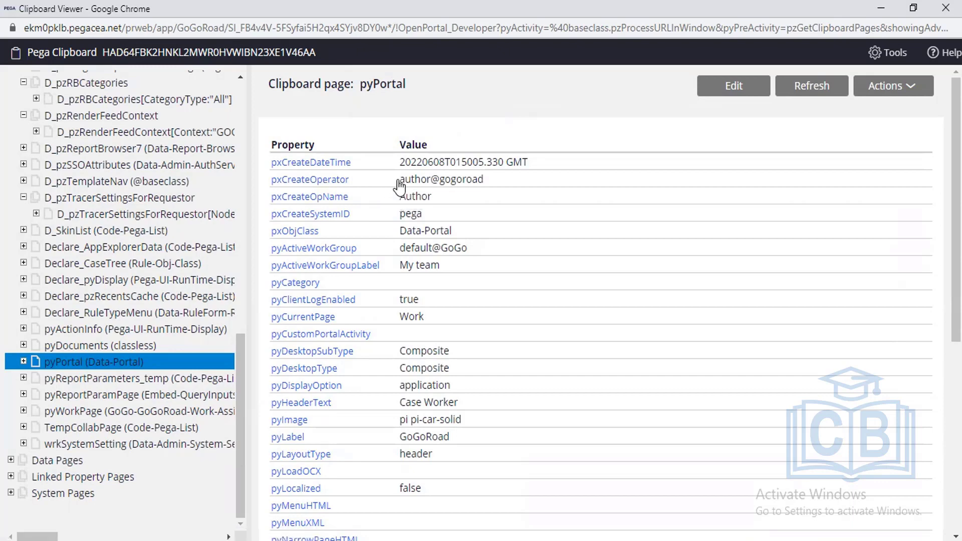
left_click_drag(398, 180, 493, 185)
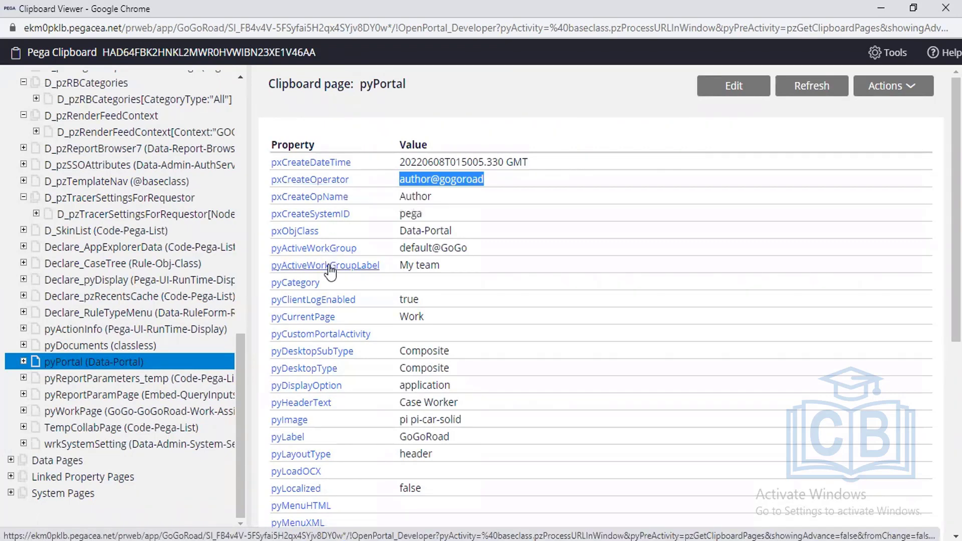
left_click_drag(312, 441, 273, 440)
left_click(374, 440)
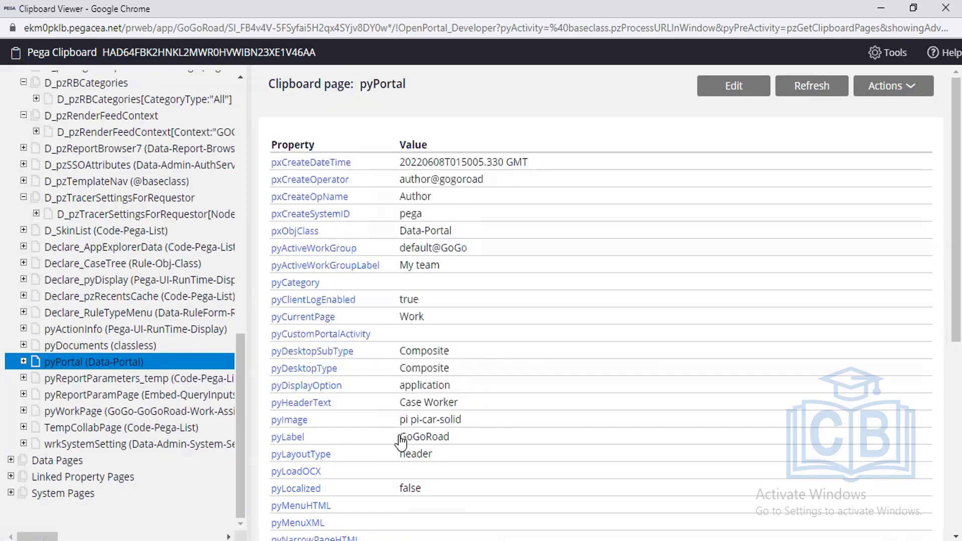
left_click_drag(400, 436, 454, 442)
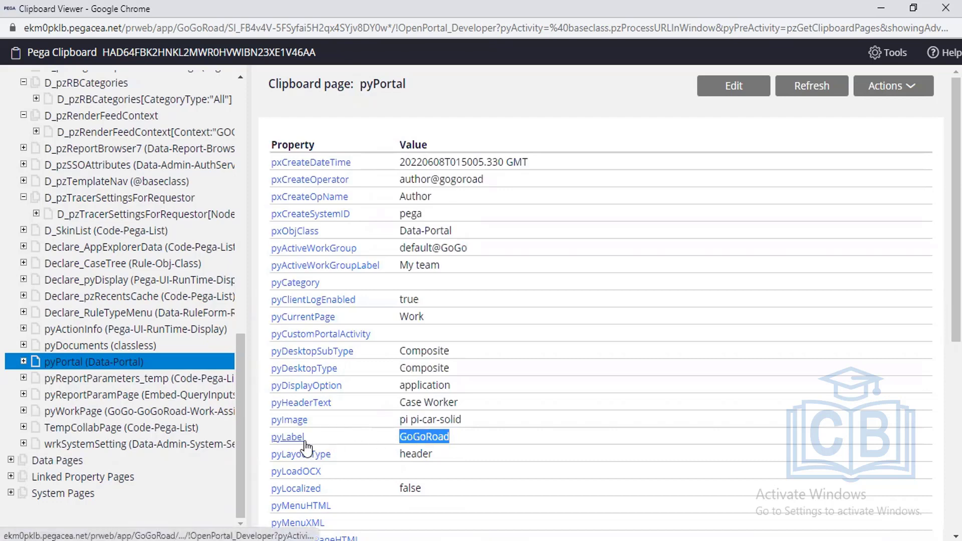
Step: Search the Clipboard Viewer page for "pz" and examine the matching properties on the pyPortal page
key("ctrl+f")
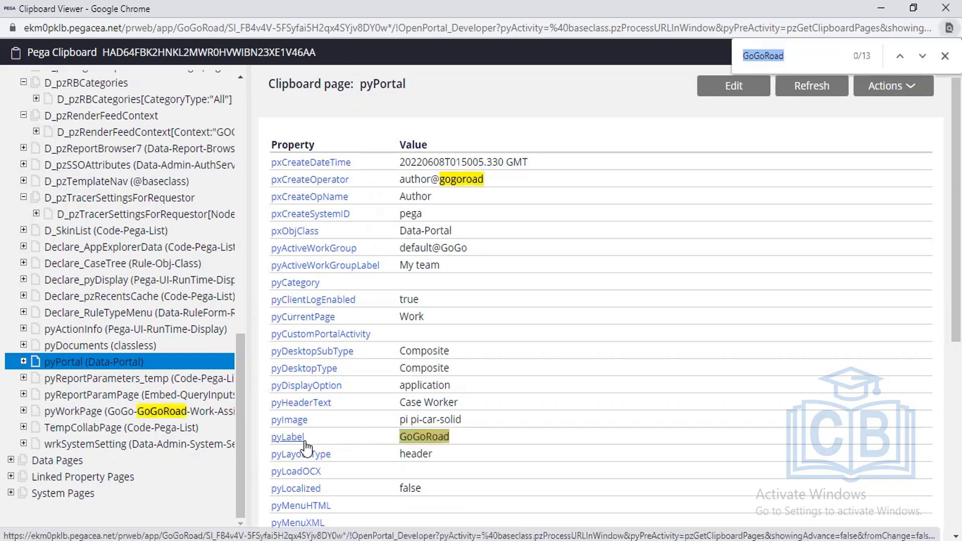
type("pz")
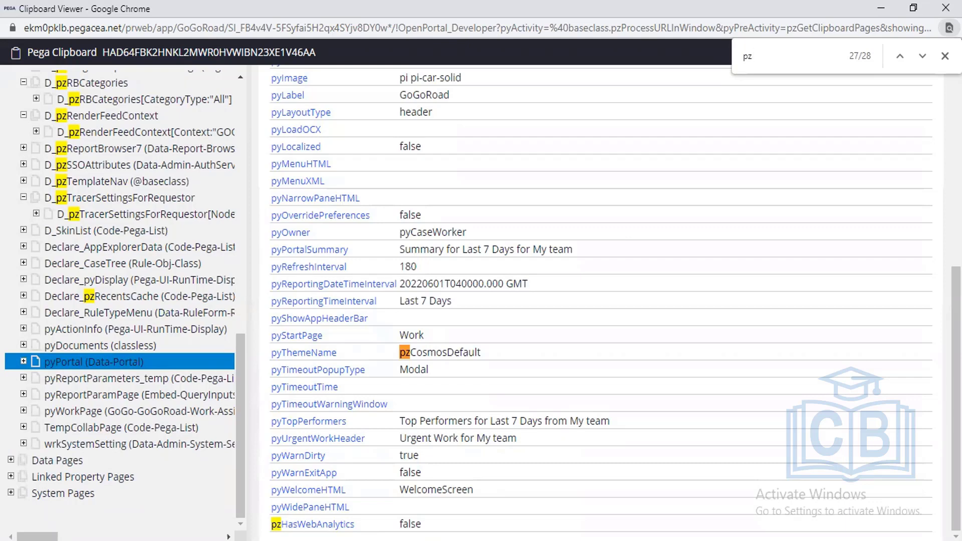
Step: Switch to Notepad, add "pzinskey" after a blank line below the pz note, and highlight the three prefix lines
key("alt+Tab")
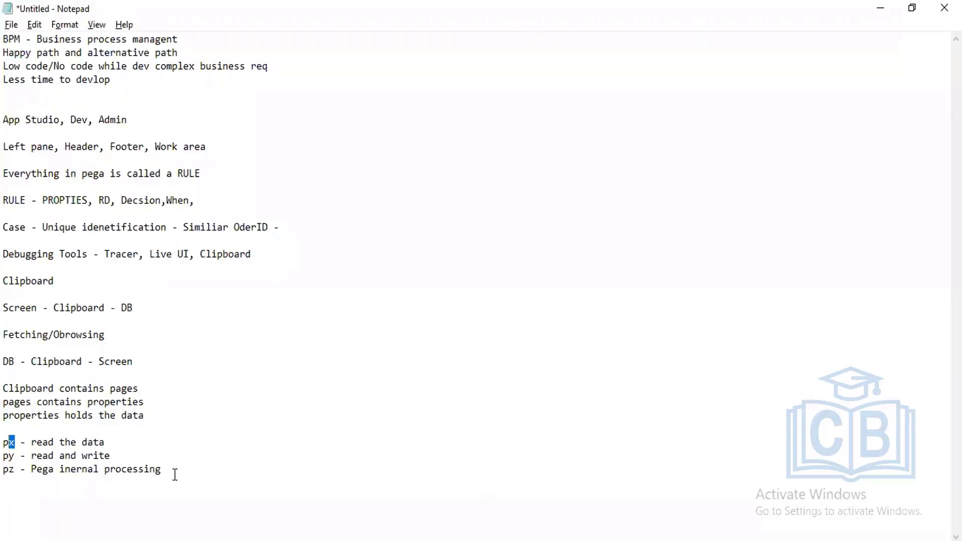
left_click(174, 472)
key("Return")
key("Return")
type("pzinskey")
left_click_drag(174, 477, 7, 446)
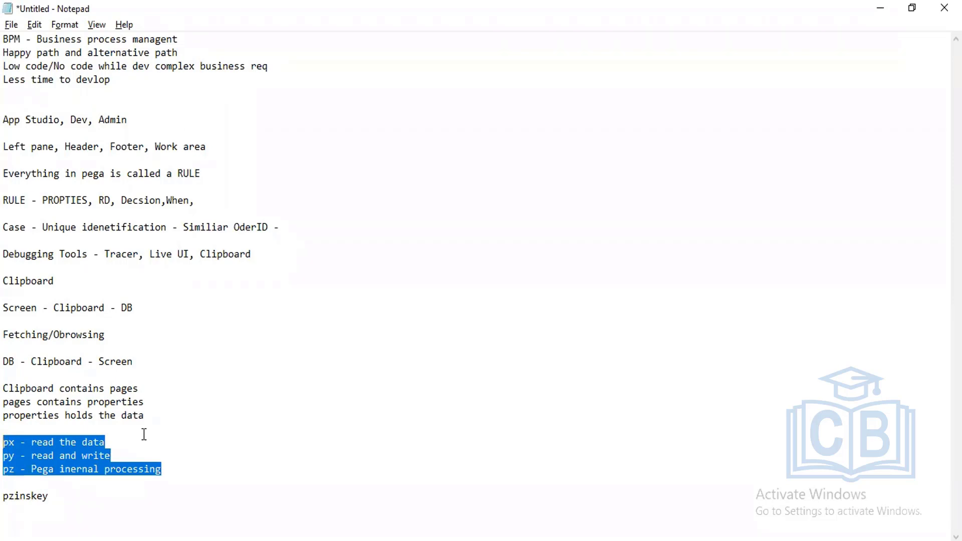
Step: Return to the Clipboard Viewer, close the page search, and open the pyWorkPage page from its first property
key("alt+Tab")
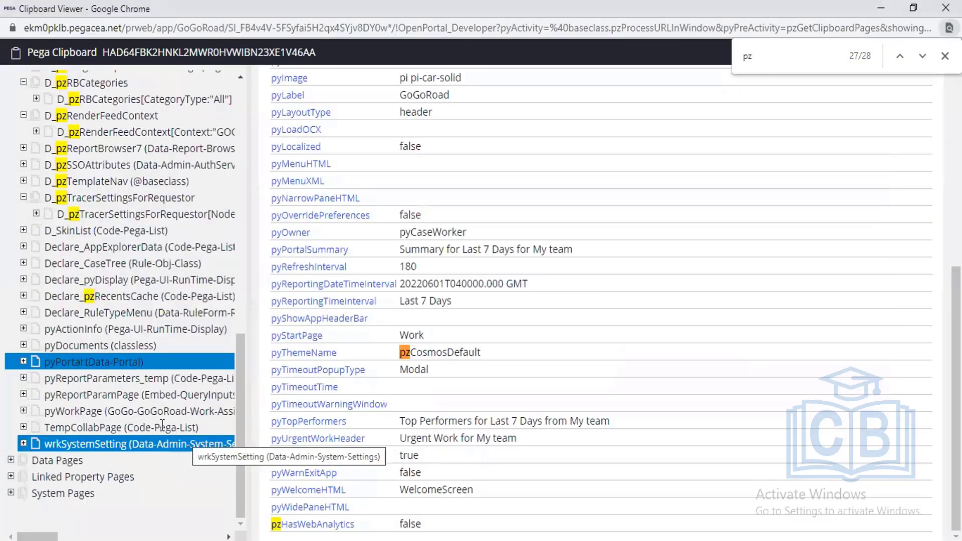
scroll(155, 397, "up", 6)
scroll(155, 397, "up", 3)
left_click(162, 393)
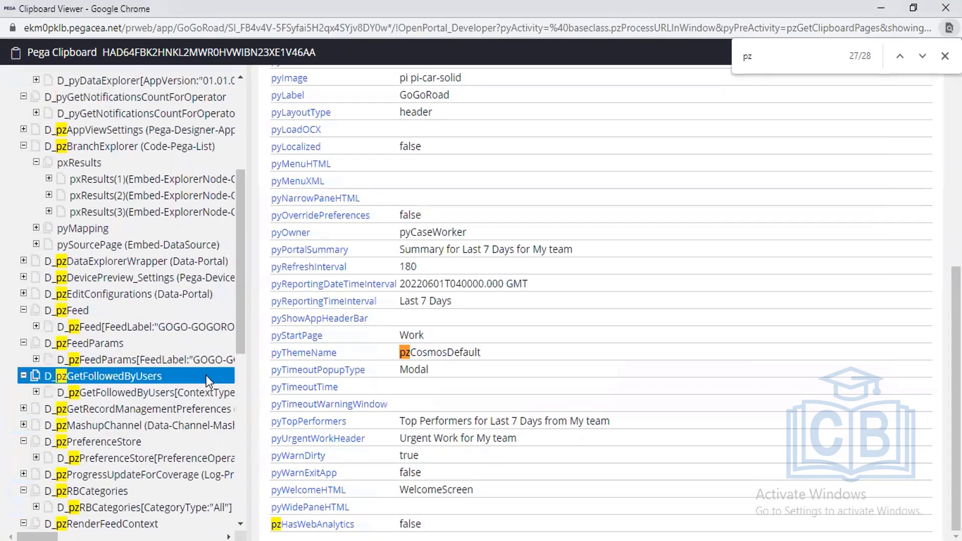
key("Escape")
left_click(165, 409)
scroll(166, 415, "down", 5)
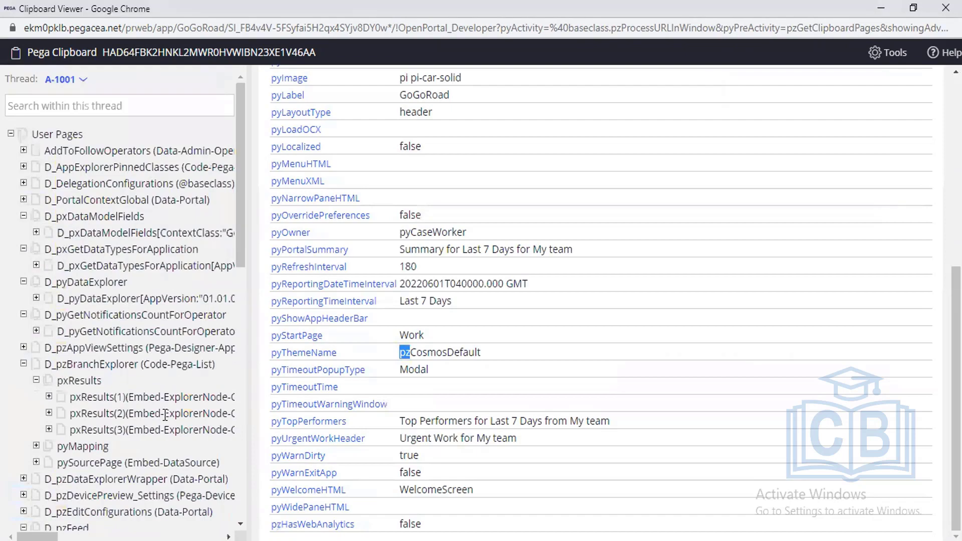
left_click(165, 414)
scroll(165, 415, "down", 6)
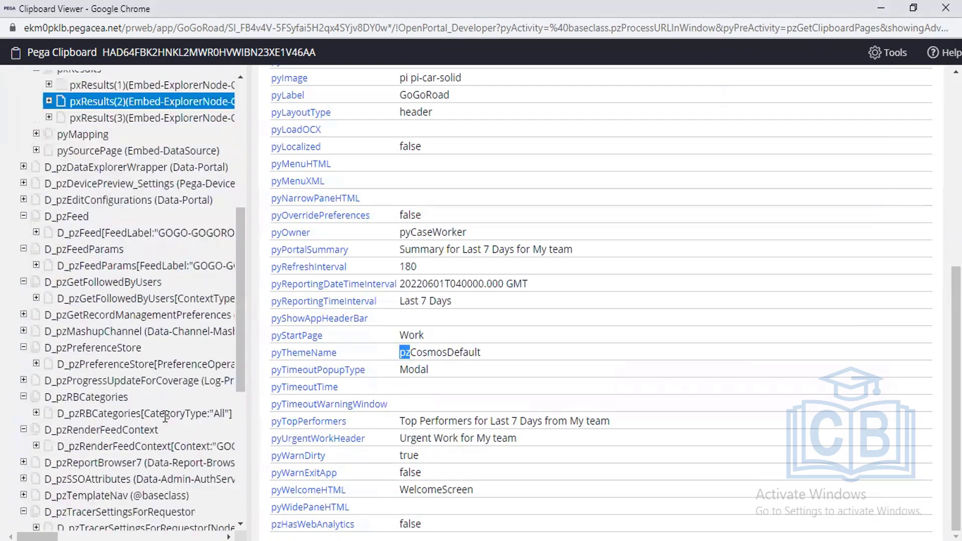
scroll(165, 417, "down", 6)
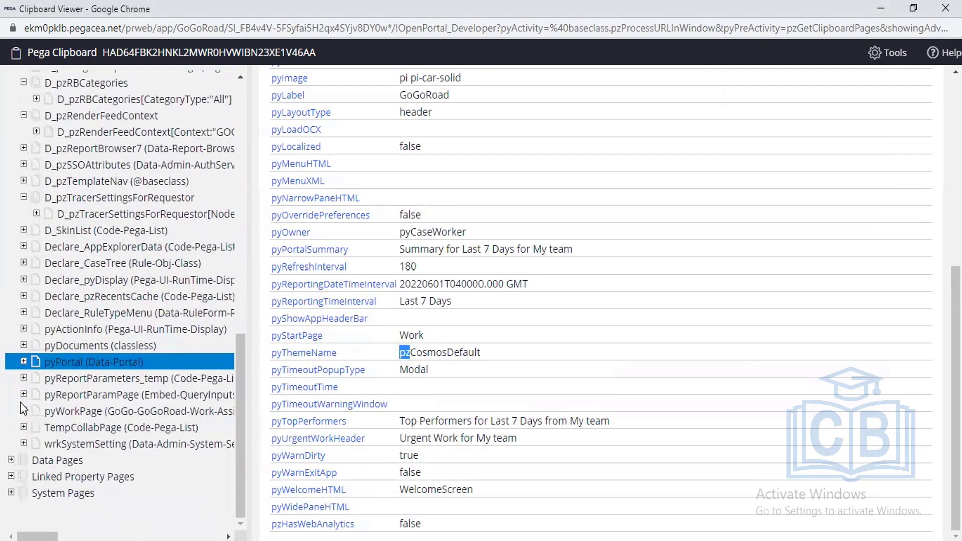
left_click(56, 410)
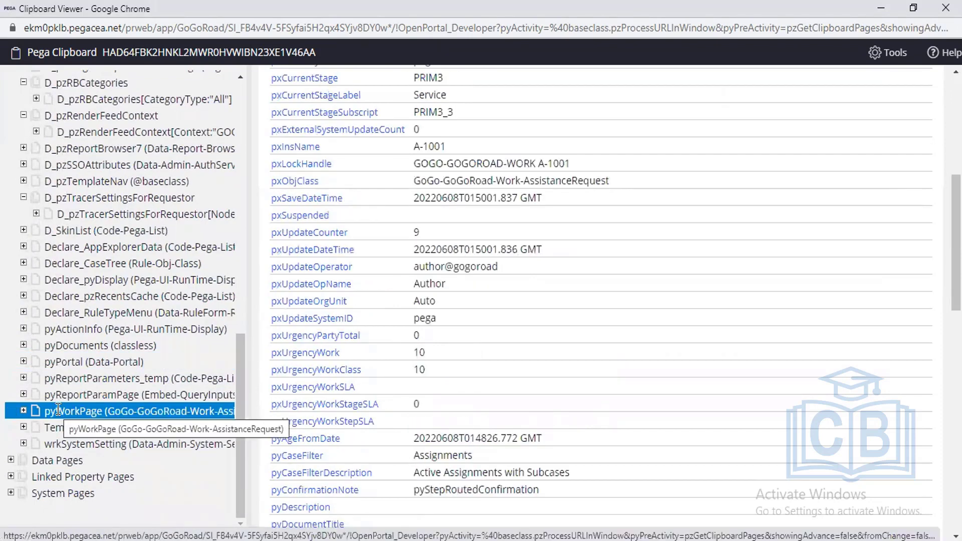
scroll(386, 334, "up", 6)
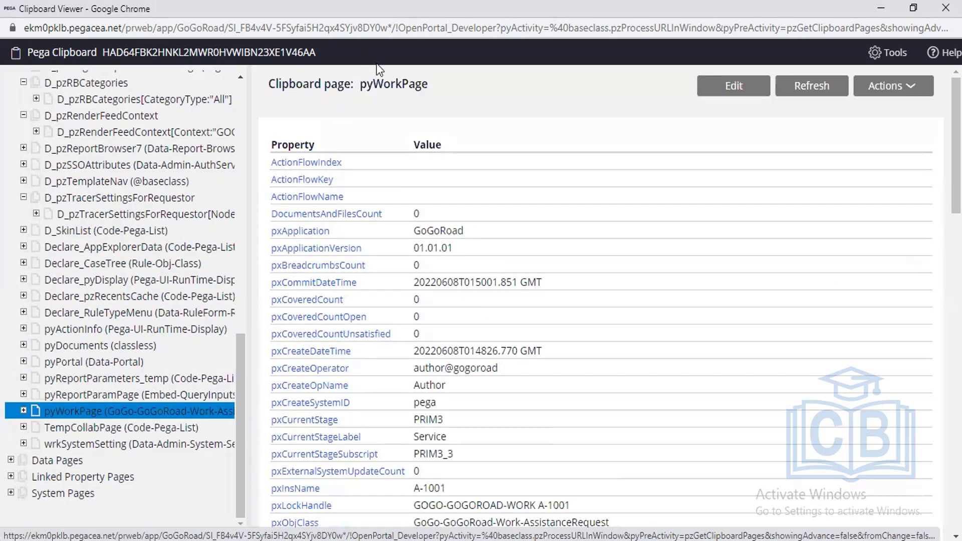
Step: Copy the page name pyWorkPage into Notepad above "pzinskey" and complete the line as "pyWorkPage - holds all ur case related info"
double_click(382, 86)
key("ctrl+c")
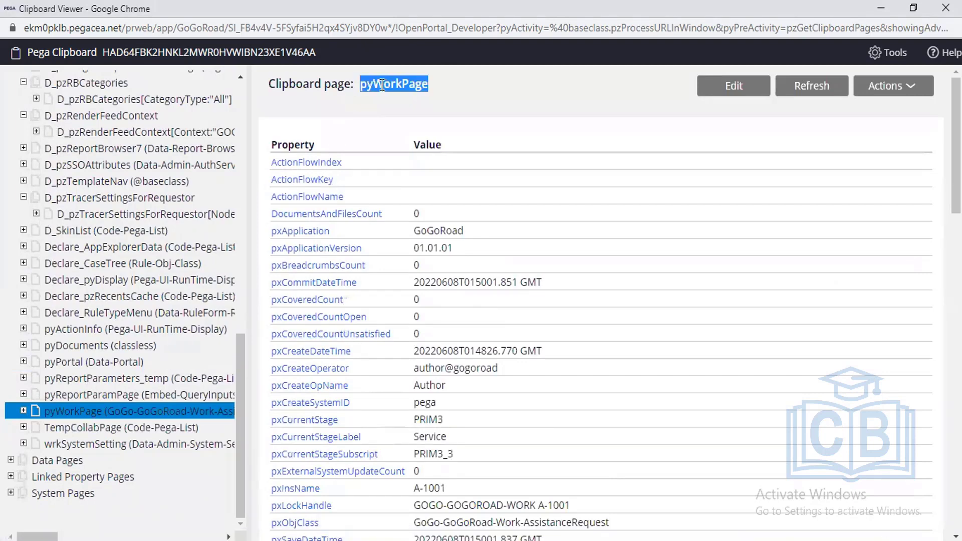
key("alt+Tab")
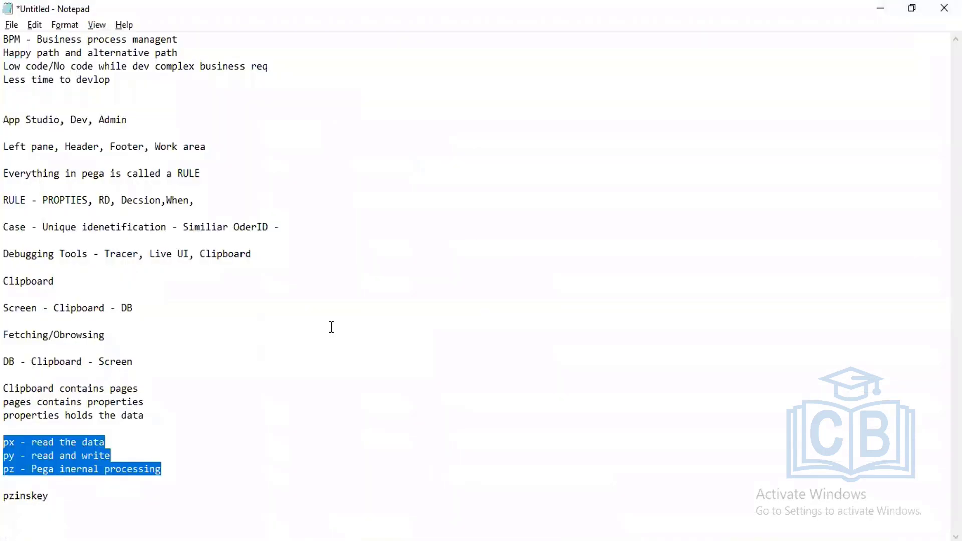
left_click(188, 476)
key("Return")
key("Return")
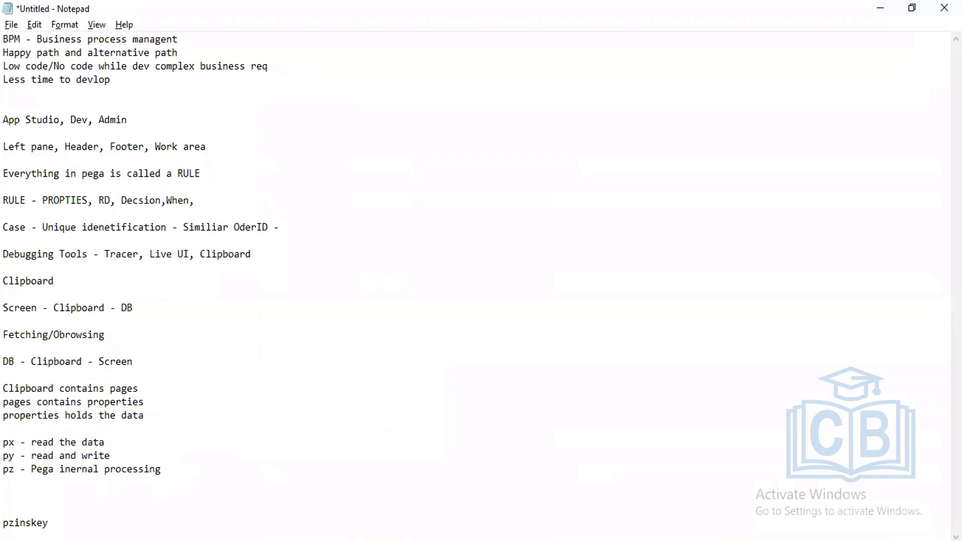
key("ctrl+v")
type("- holds all ")
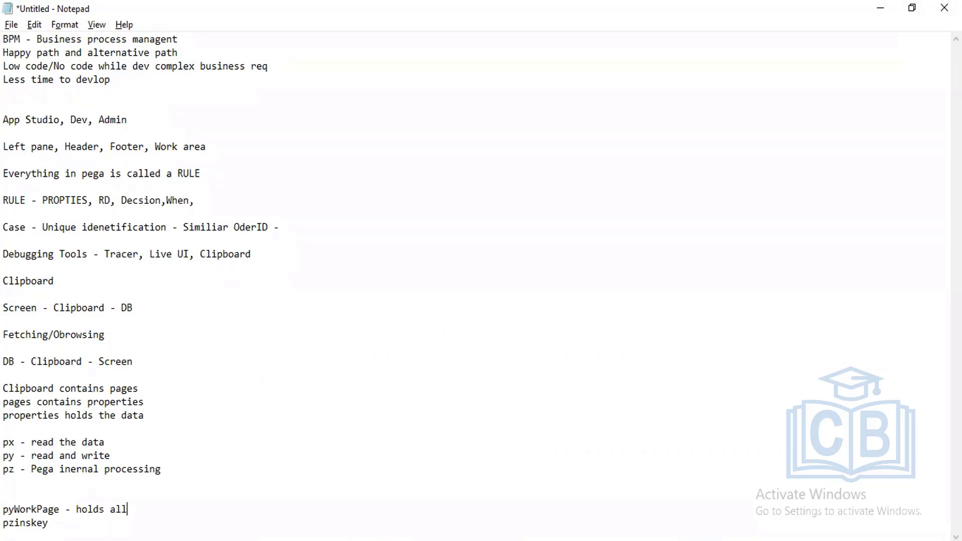
type("ur case related info")
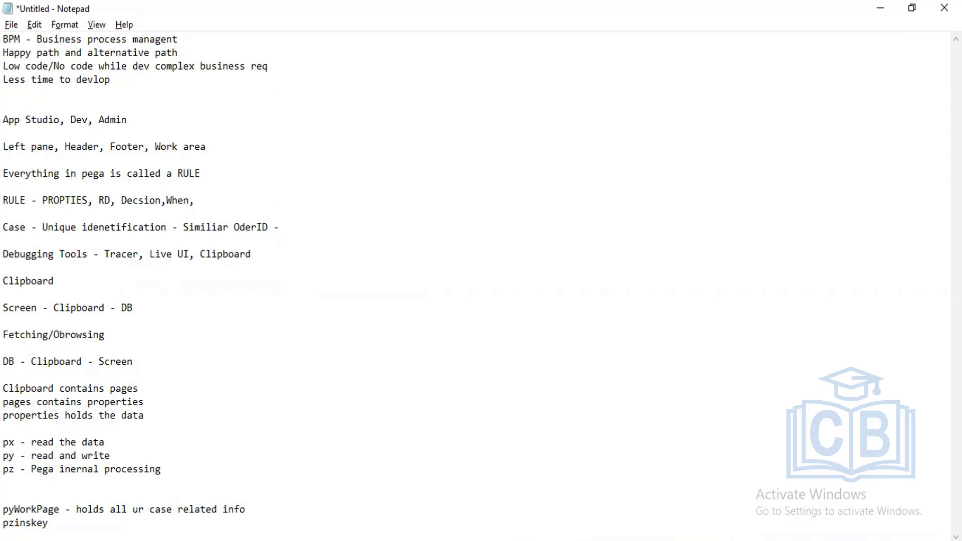
Step: Insert a blank line between the pyWorkPage note and "pzinskey", and add a run of empty lines below "pzinskey"
key("Return")
key("Down")
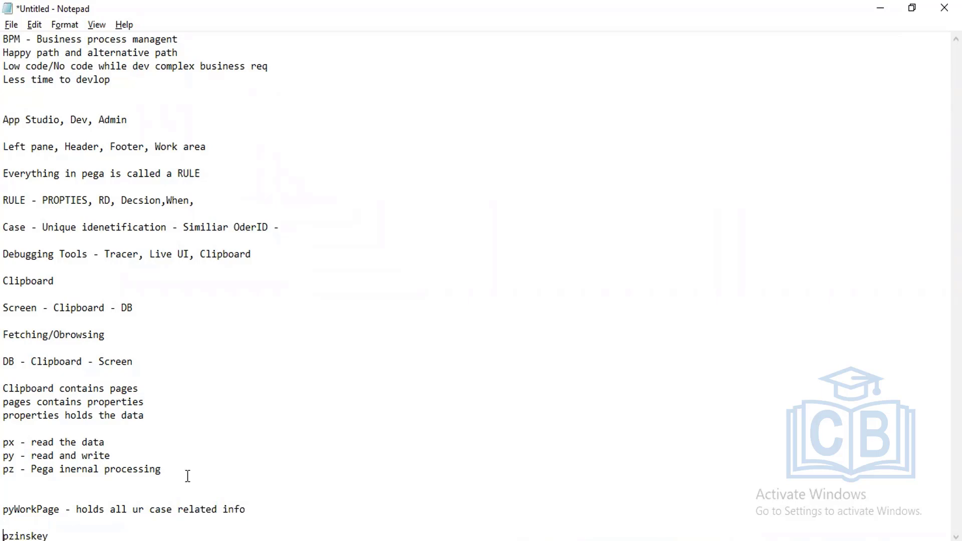
key("End")
key("Return")
key("Return")
key("Return")
key("Return")
key("Return")
key("Return")
key("Return")
key("Return")
key("Return")
key("Return")
key("Return")
key("Return")
key("Return")
key("Return")
key("Return")
key("Return")
key("Return")
key("Return")
key("Return")
key("Return")
key("Return")
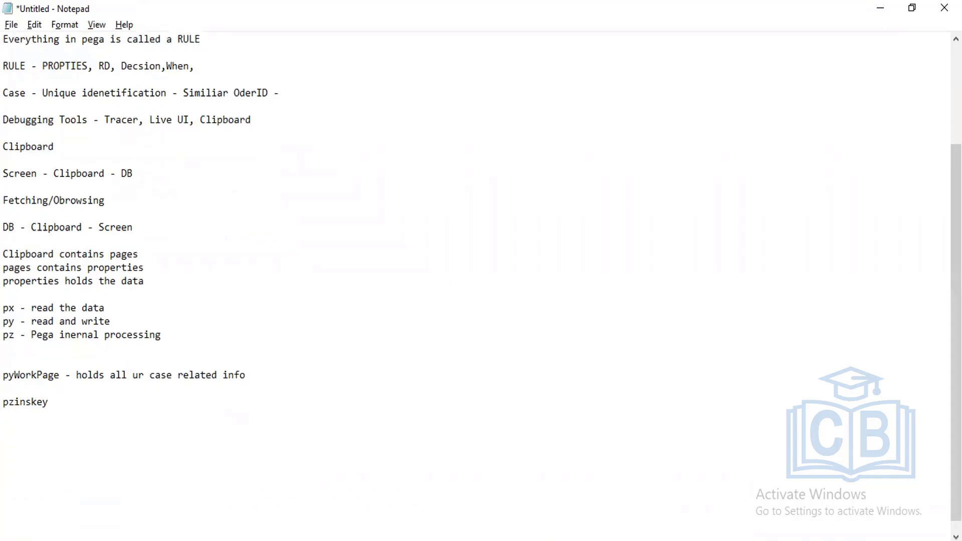
Step: Return to the Clipboard Viewer and switch the thread to Property
key("alt+Tab")
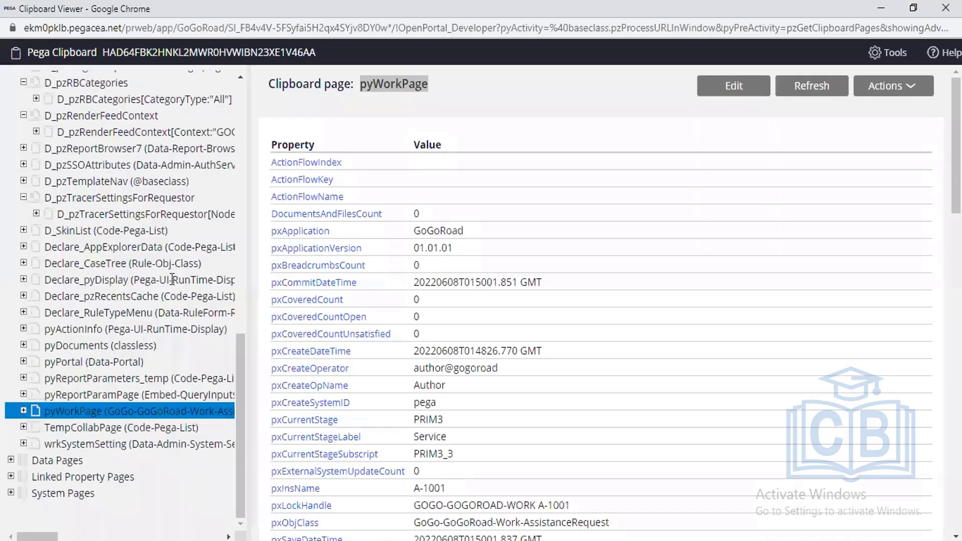
scroll(120, 300, "up", 10)
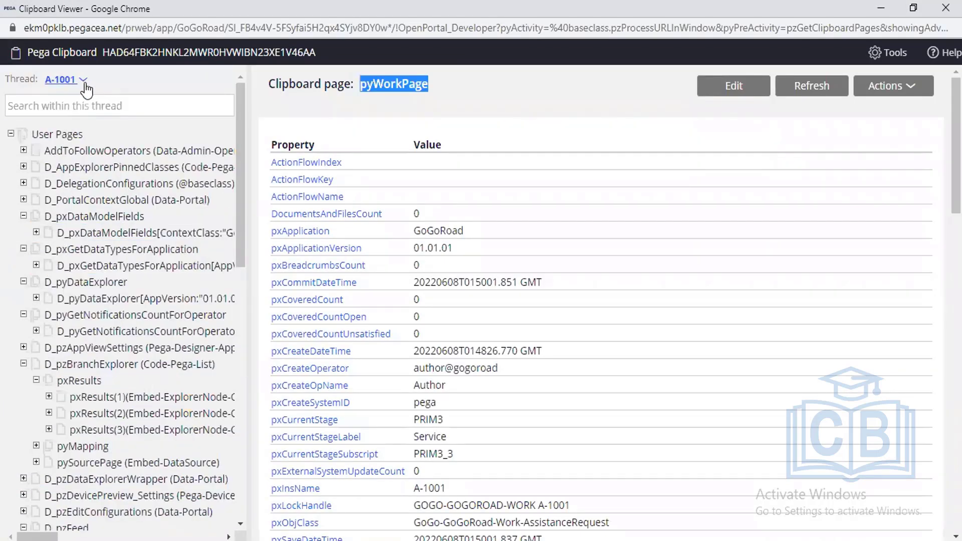
left_click(83, 80)
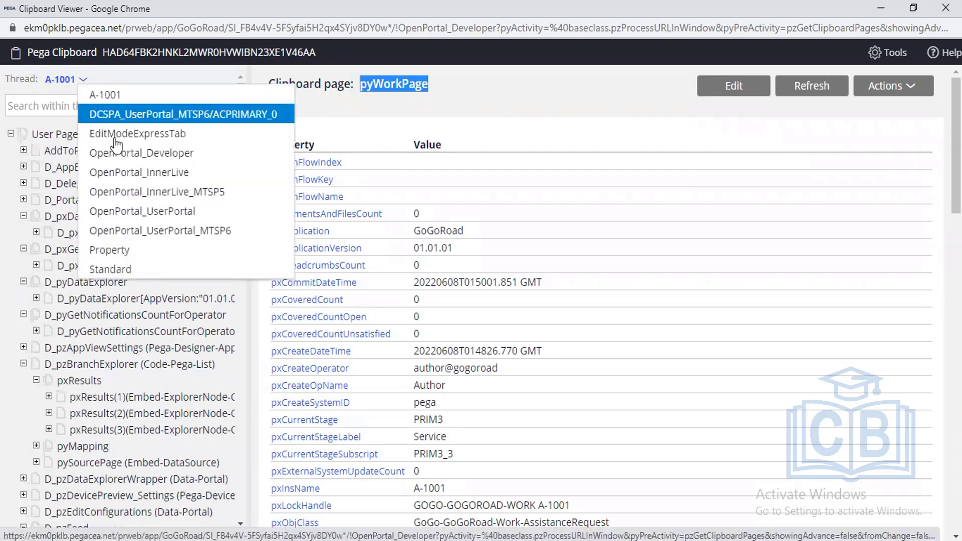
left_click(119, 250)
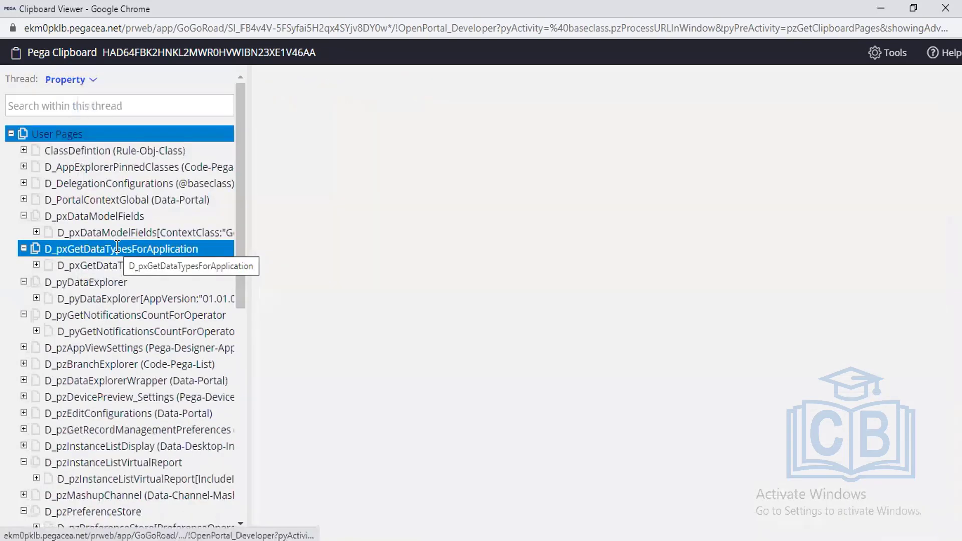
Step: Look through the Property thread's user pages and open the pgRepPgSubSectionpzViewInstancesBBBB page
left_click(120, 363)
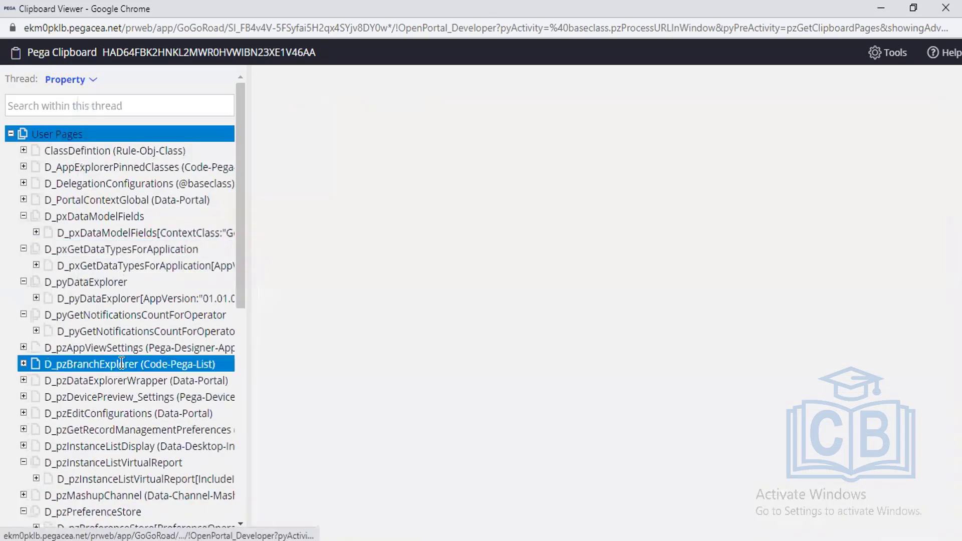
scroll(122, 362, "down", 8)
scroll(121, 361, "up", 3)
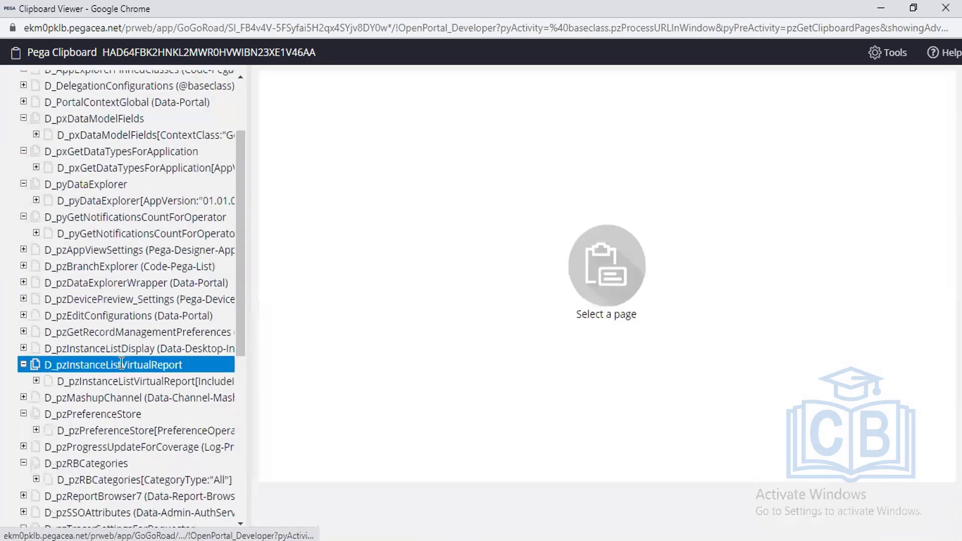
scroll(106, 441, "down", 5)
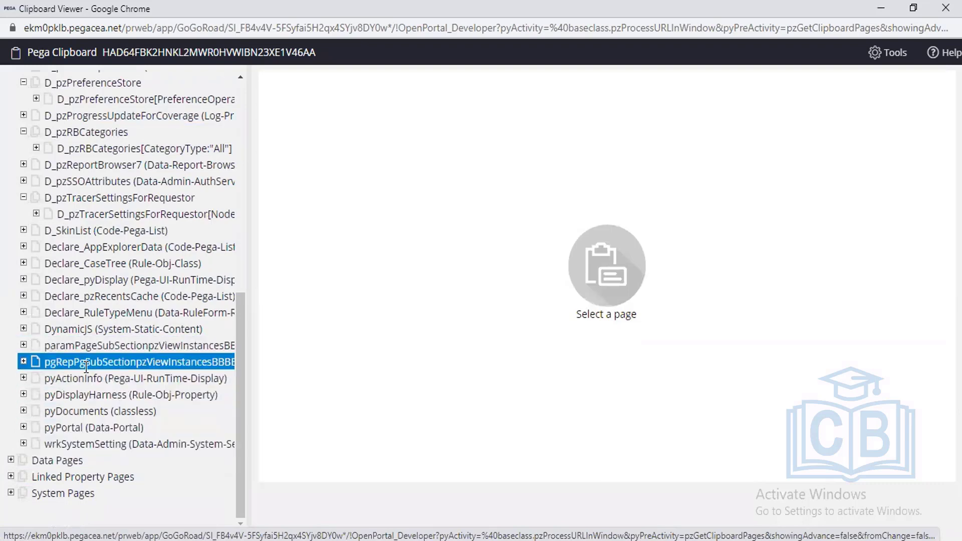
left_click(87, 367)
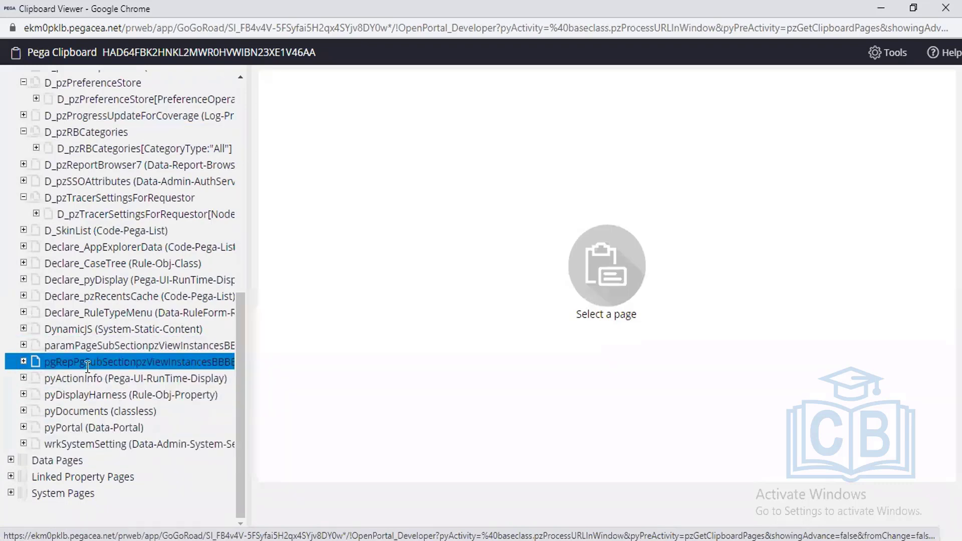
left_click_drag(242, 353, 234, 131)
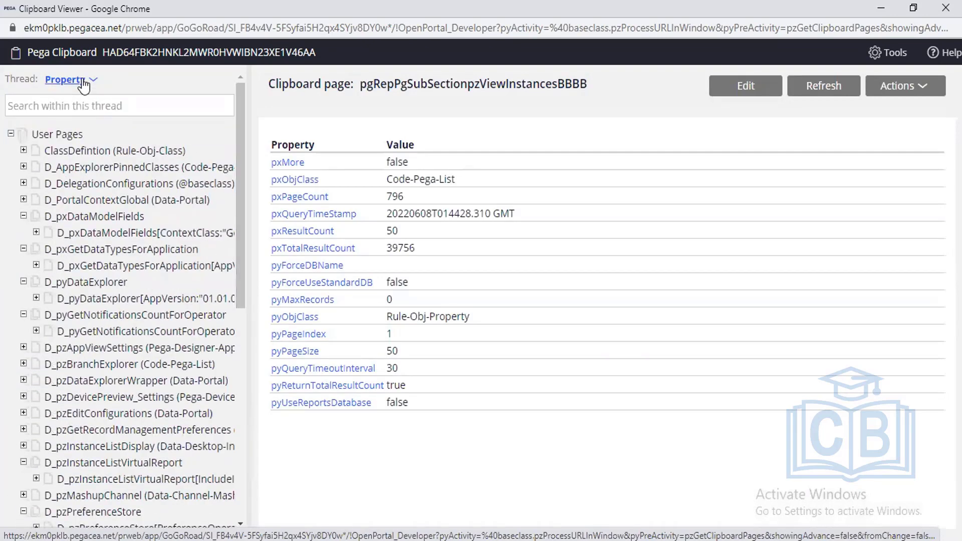
Step: Switch the thread back to A-1001, open its pyWorkPage page, and highlight the pxInsName value
left_click(83, 85)
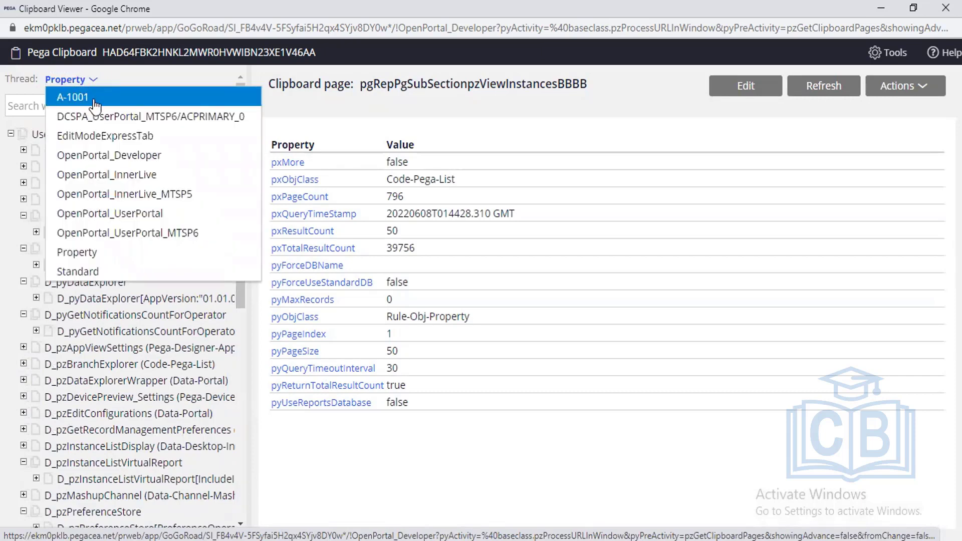
left_click(94, 100)
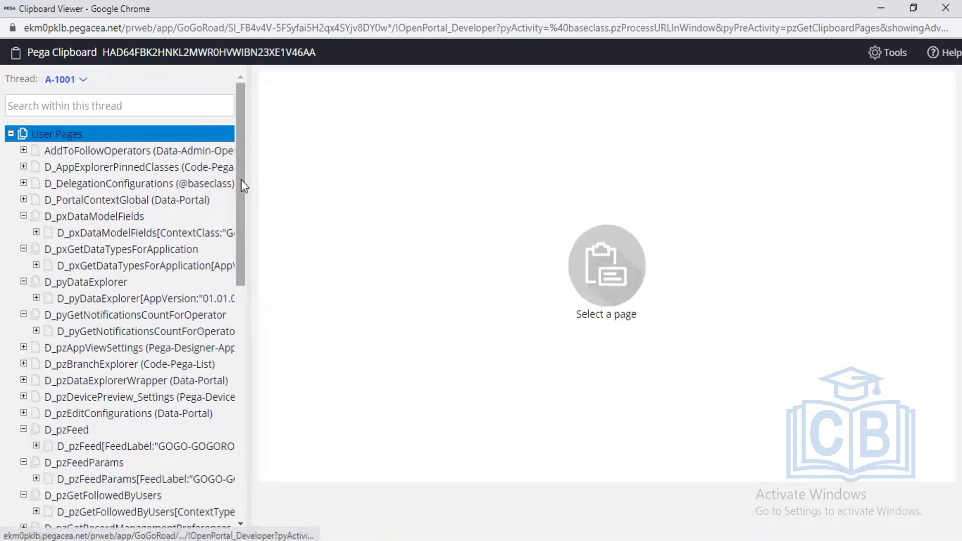
left_click_drag(241, 180, 239, 456)
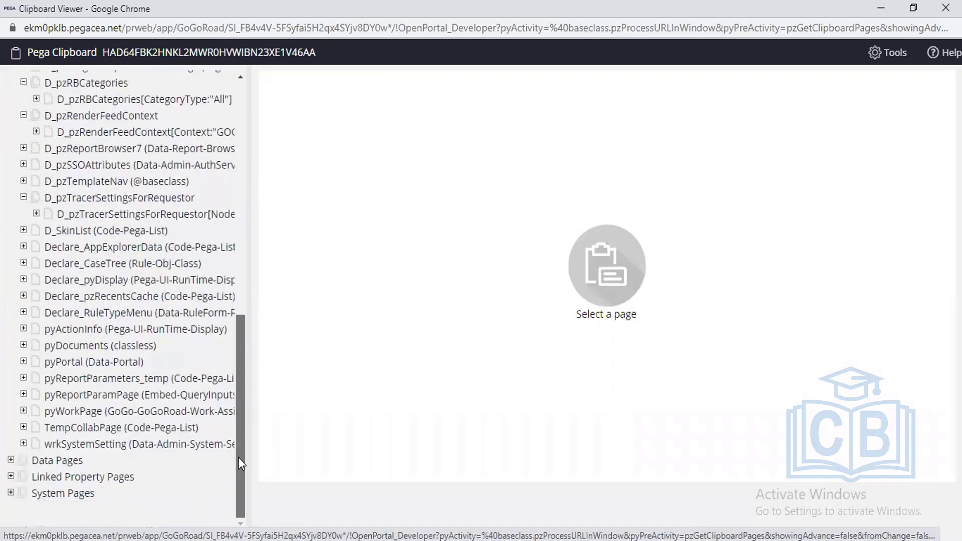
left_click(95, 416)
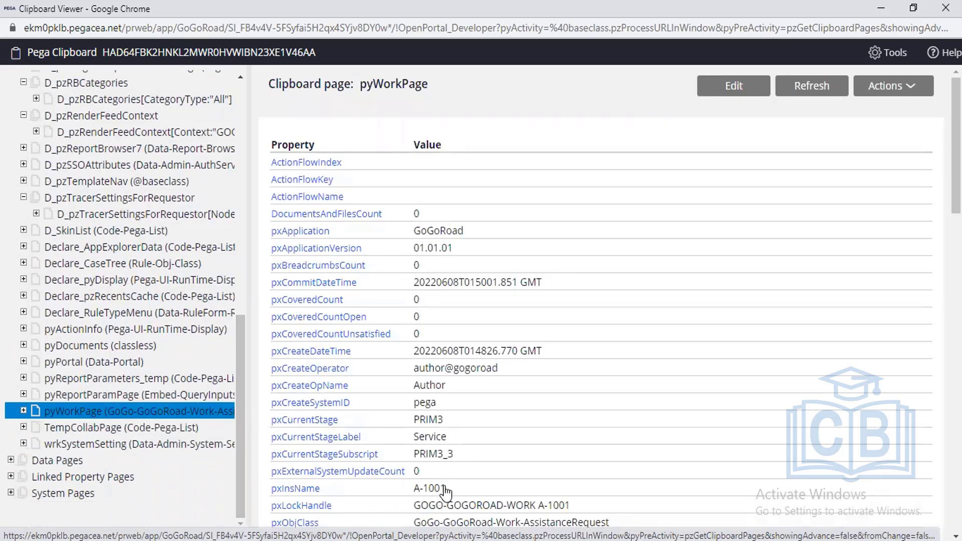
left_click_drag(448, 489, 416, 493)
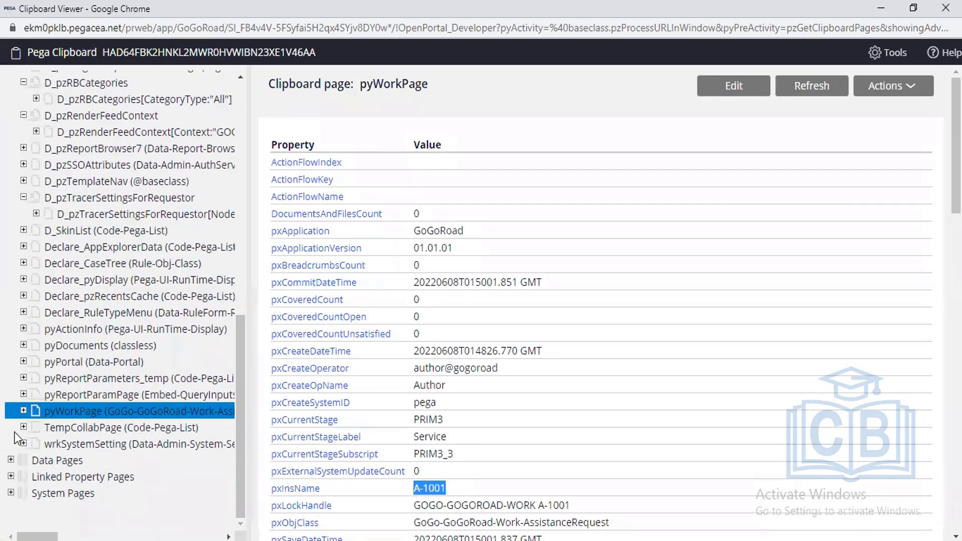
Step: Expand pyWorkPage in the page tree to examine its embedded pages, and collapse it again
left_click(23, 412)
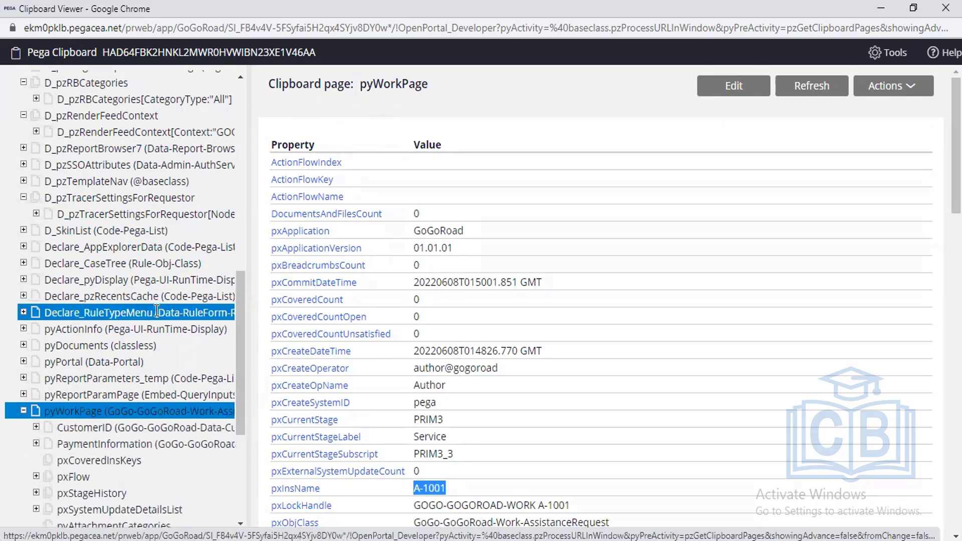
scroll(100, 310, "down", 5)
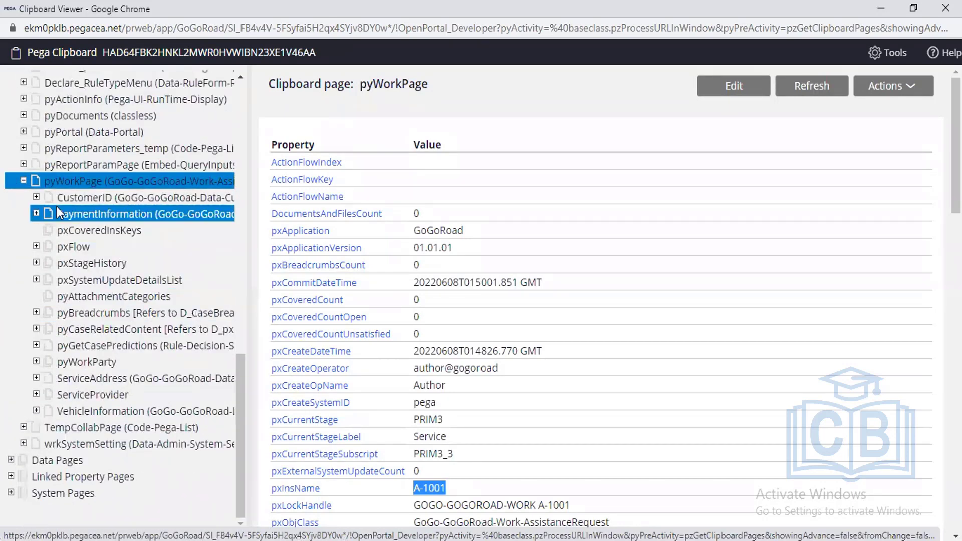
left_click(23, 183)
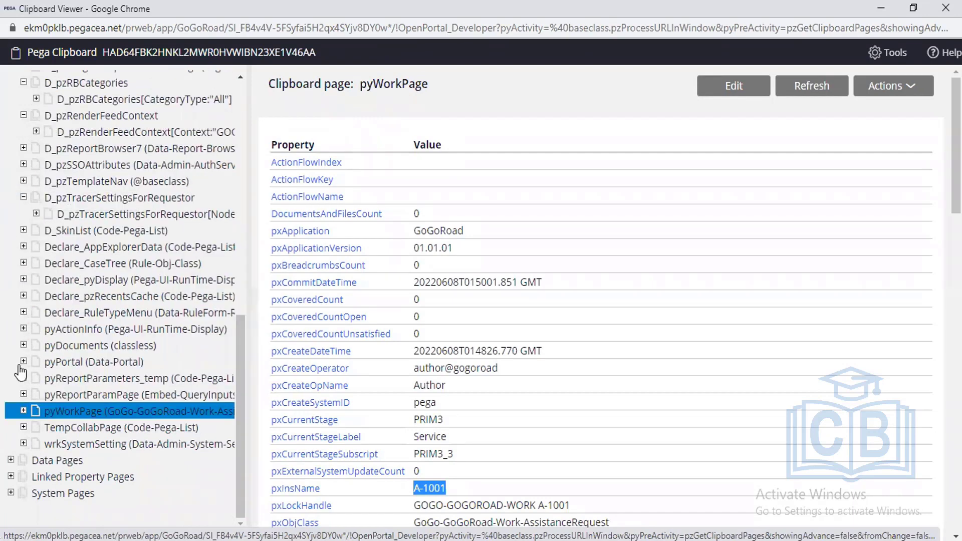
Step: Expand pyWorkPage in the page tree, search its properties for "pyid", and highlight the pyID value
left_click(22, 412)
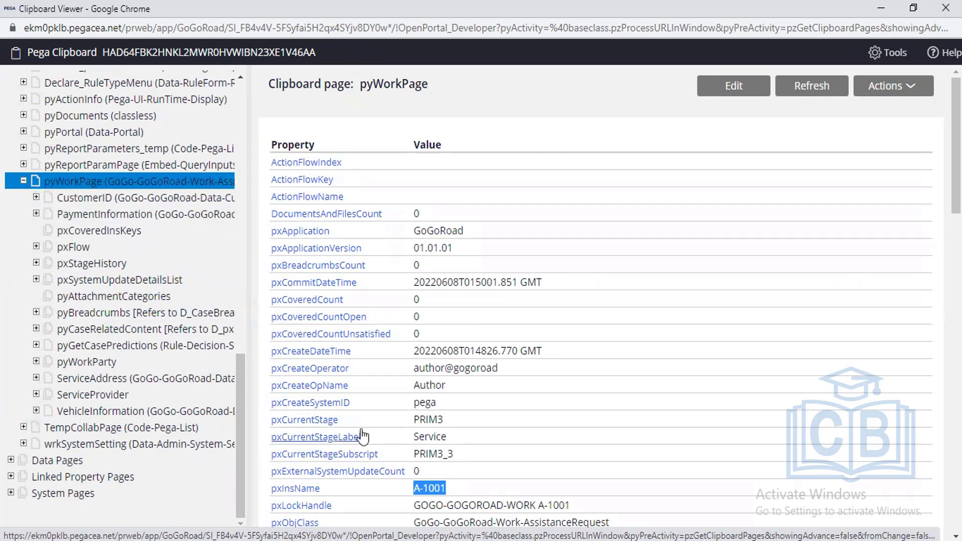
key("ctrl+f")
type("p")
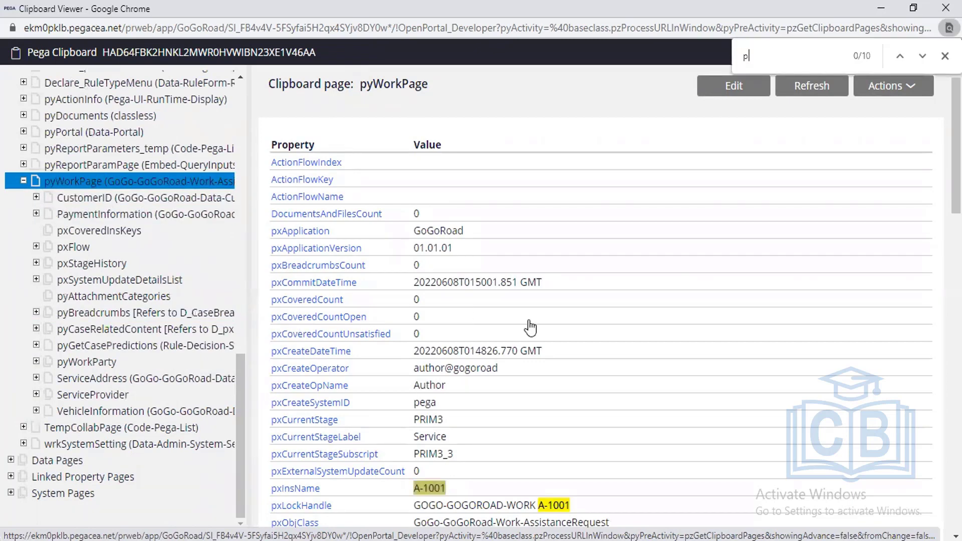
type("yid")
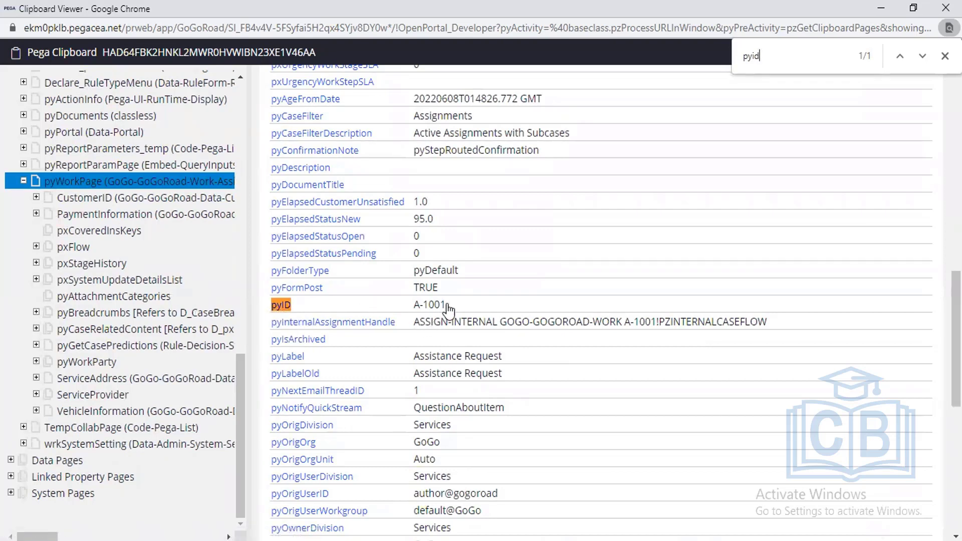
left_click_drag(446, 306, 411, 311)
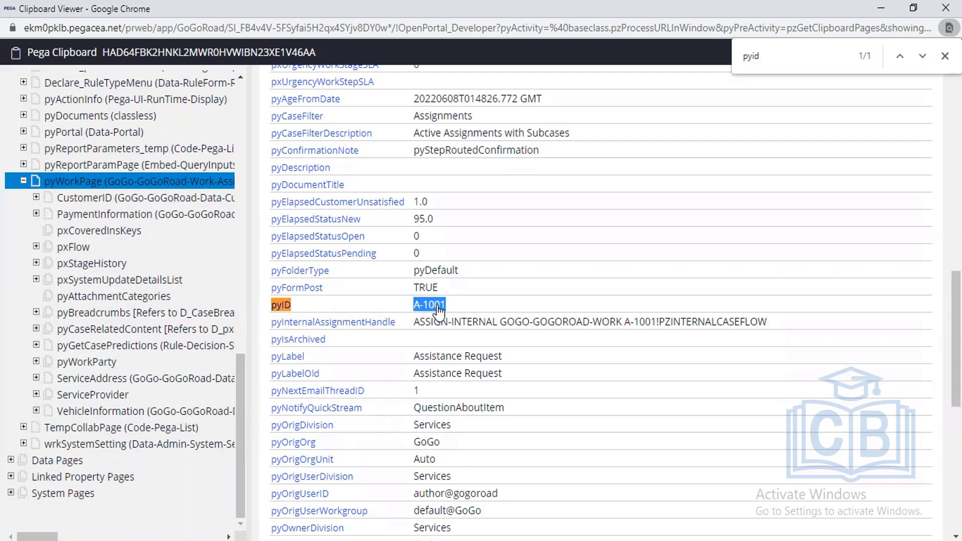
Step: Open pyWorkPage's CustomerID and PaymentInformation pages, highlighting the AccountID value in the first and the CardType value in the second
left_click(79, 199)
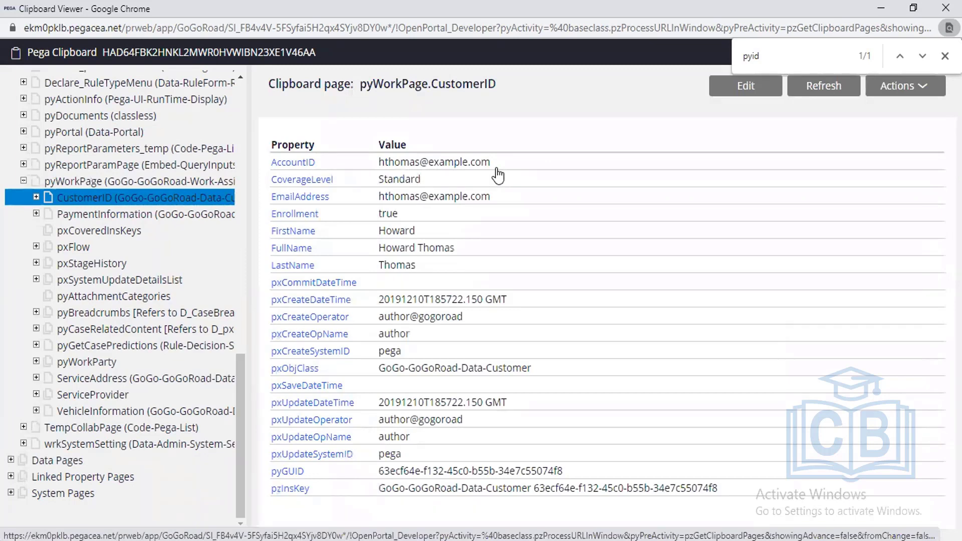
left_click_drag(497, 175, 379, 174)
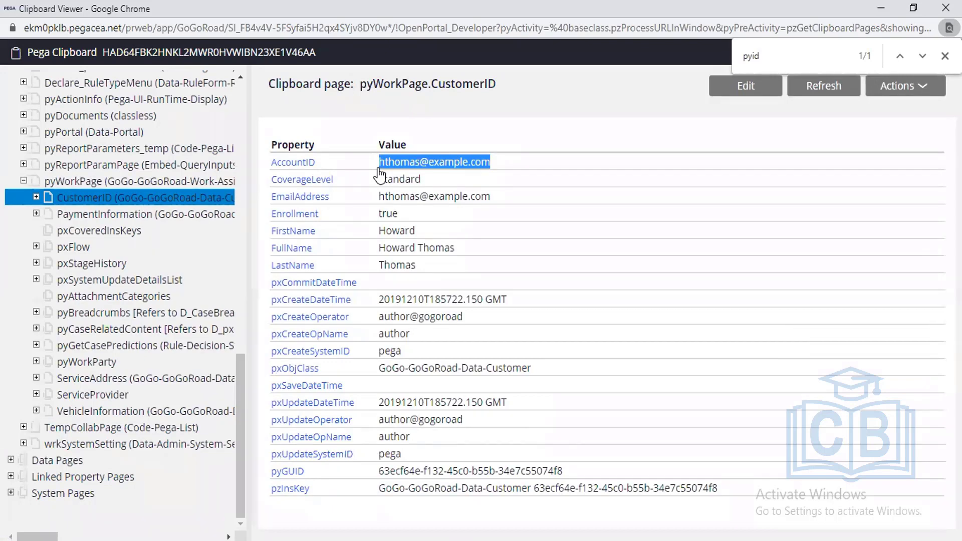
left_click(128, 239)
left_click(114, 215)
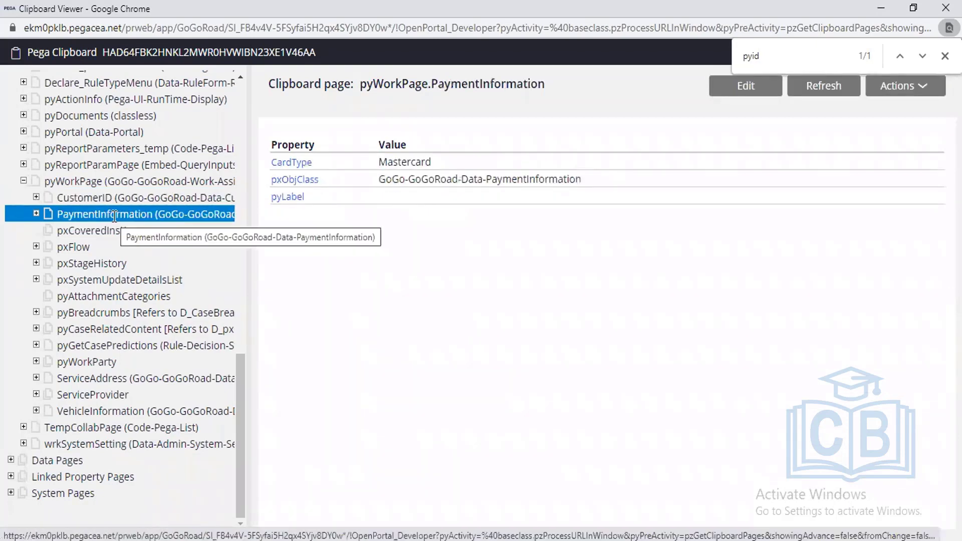
double_click(114, 216)
left_click_drag(437, 163, 375, 165)
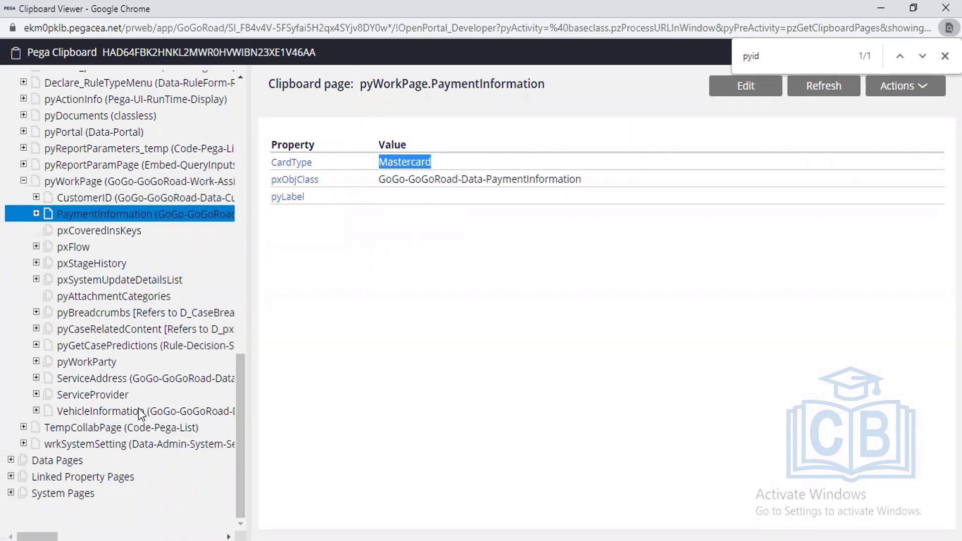
Step: Open the VehicleInformation page embedded in pyWorkPage to examine the vehicle's properties
left_click(125, 428)
left_click(122, 415)
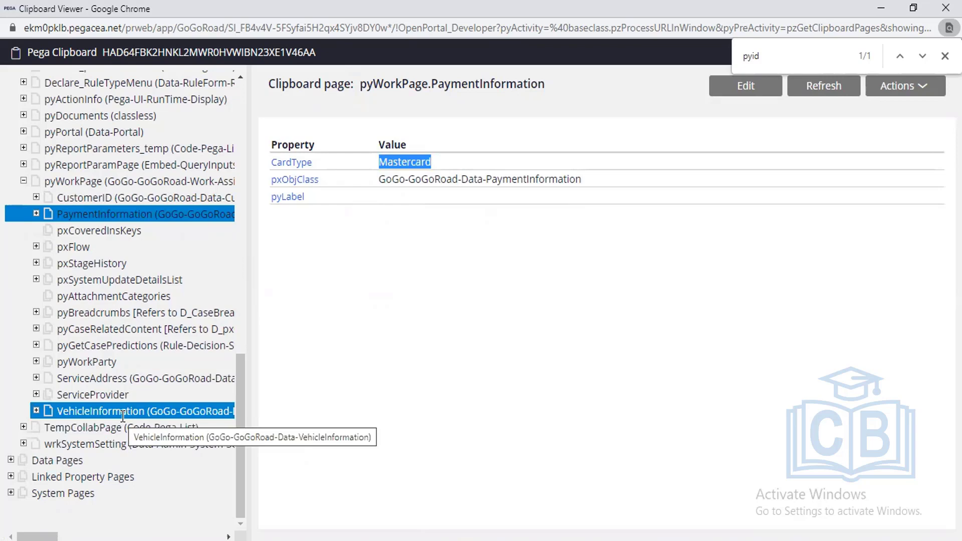
left_click(123, 415)
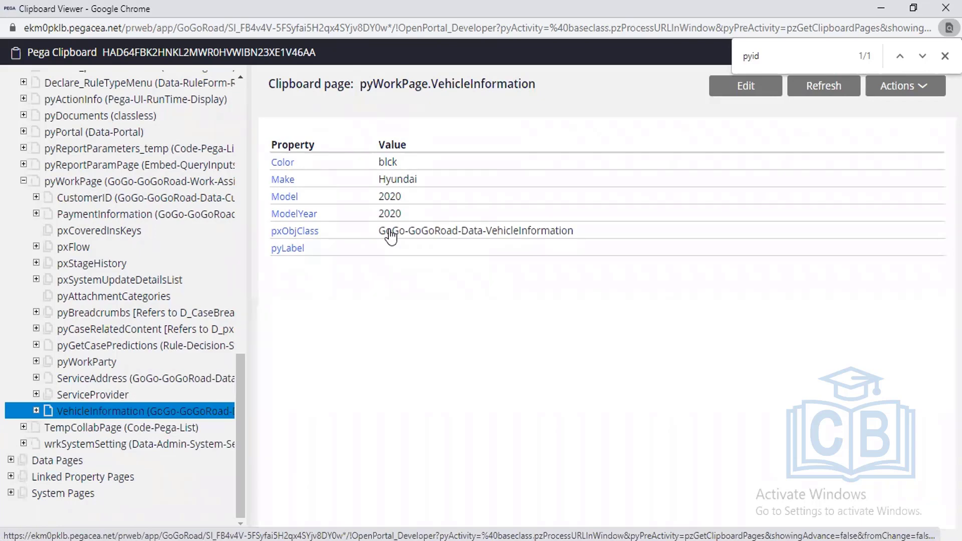
Step: Switch to Notepad and highlight the "Screen - Clipboard - DB" line in the notes
key("alt+Tab")
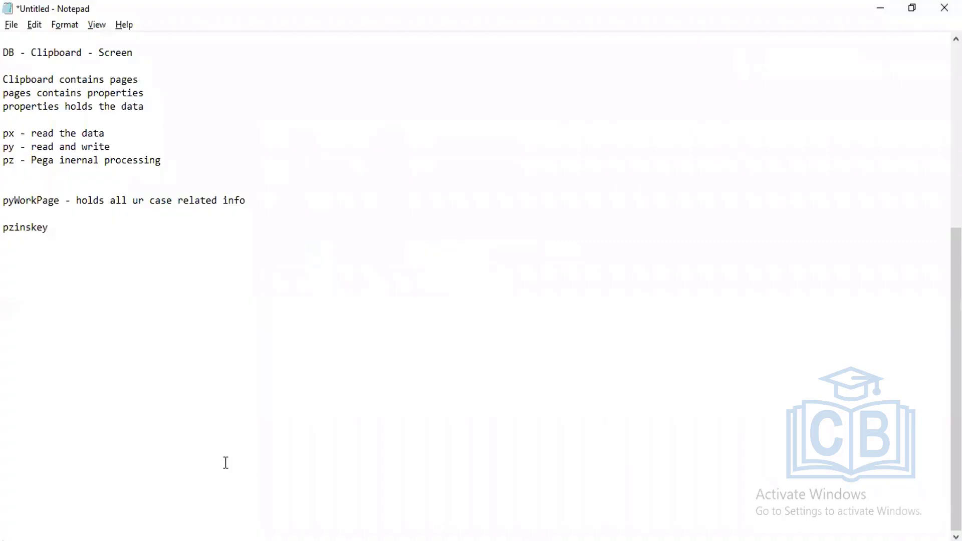
scroll(82, 134, "up", 4)
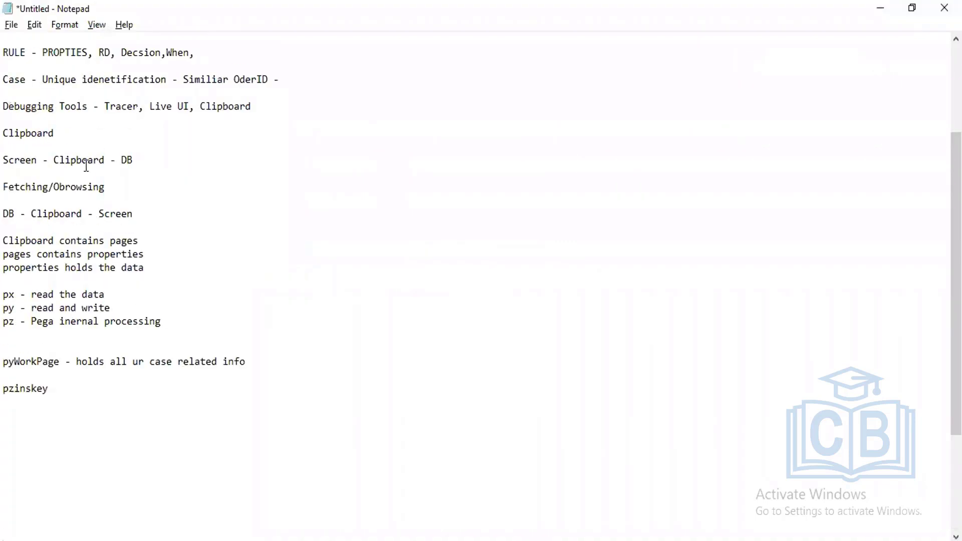
left_click_drag(3, 160, 138, 161)
Step: Return to the Clipboard Viewer, highlight the vehicle values on the VehicleInformation page, and clear the selection
key("alt+Tab")
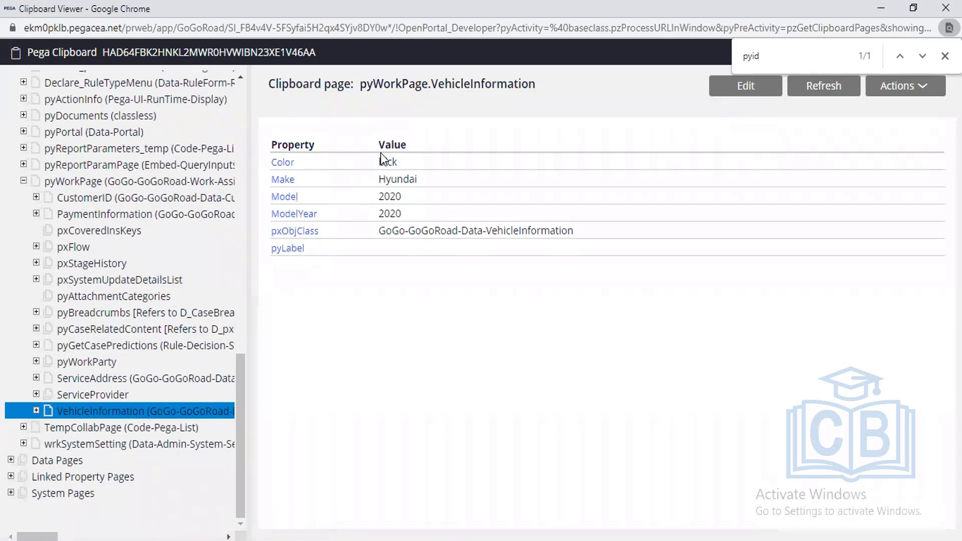
left_click_drag(379, 145, 392, 202)
left_click(404, 288)
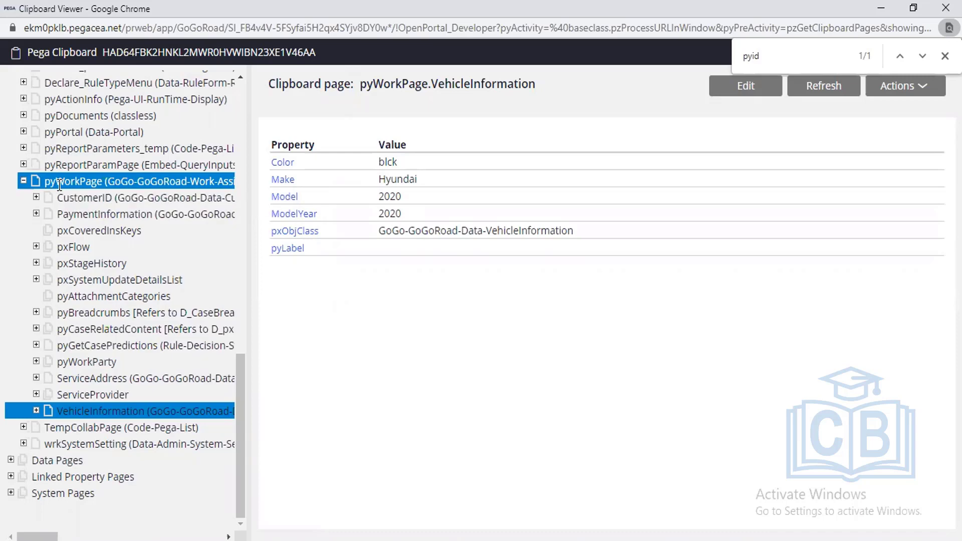
Step: Collapse User Pages to examine the page categories of thread A-1001, and expand User Pages again
scroll(59, 185, "up", 15)
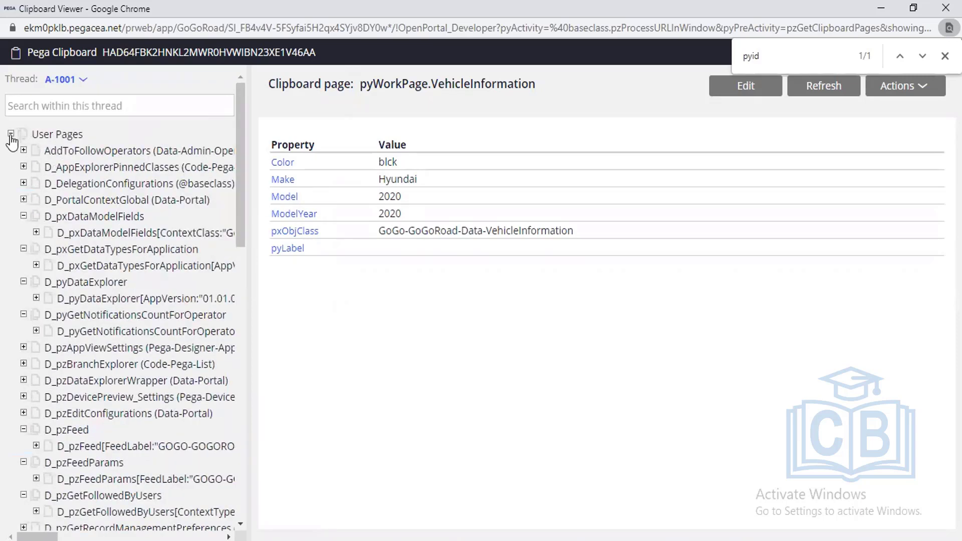
left_click(10, 134)
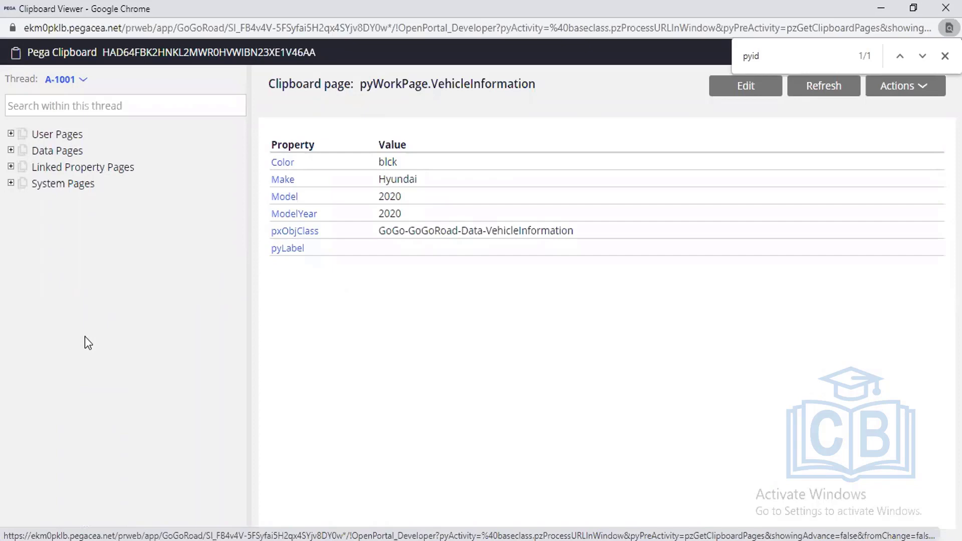
left_click(11, 134)
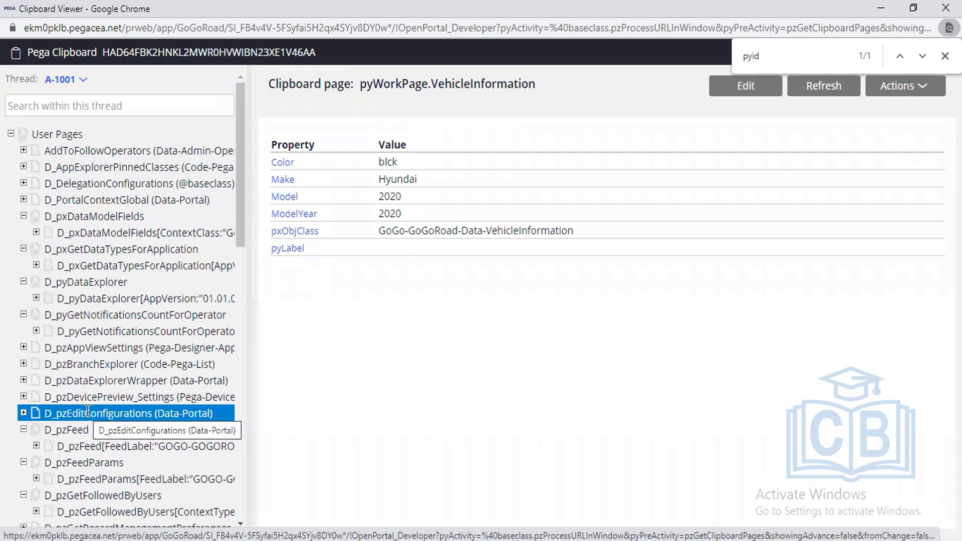
Step: Look through the user pages of thread A-1001 and open the pyWorkPage page
scroll(88, 411, "down", 8)
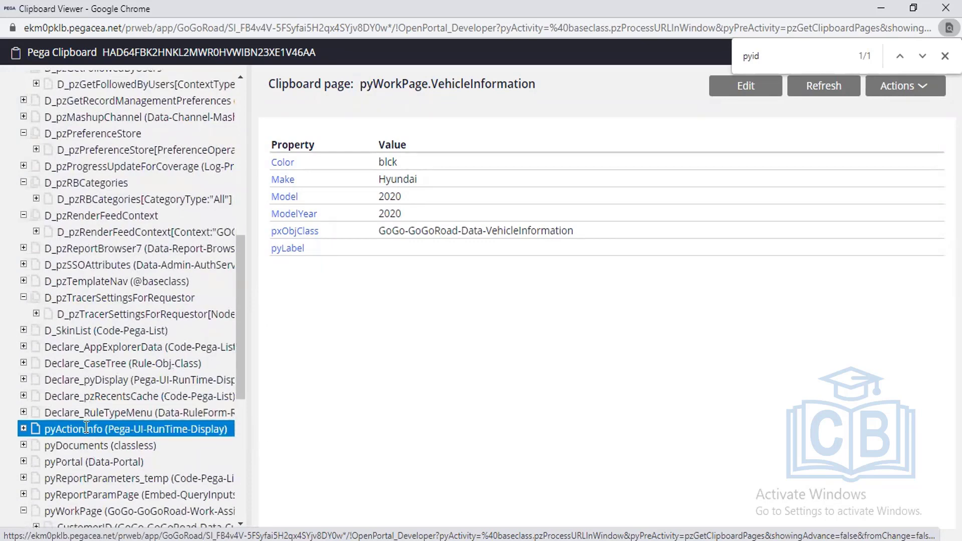
scroll(87, 427, "up", 2)
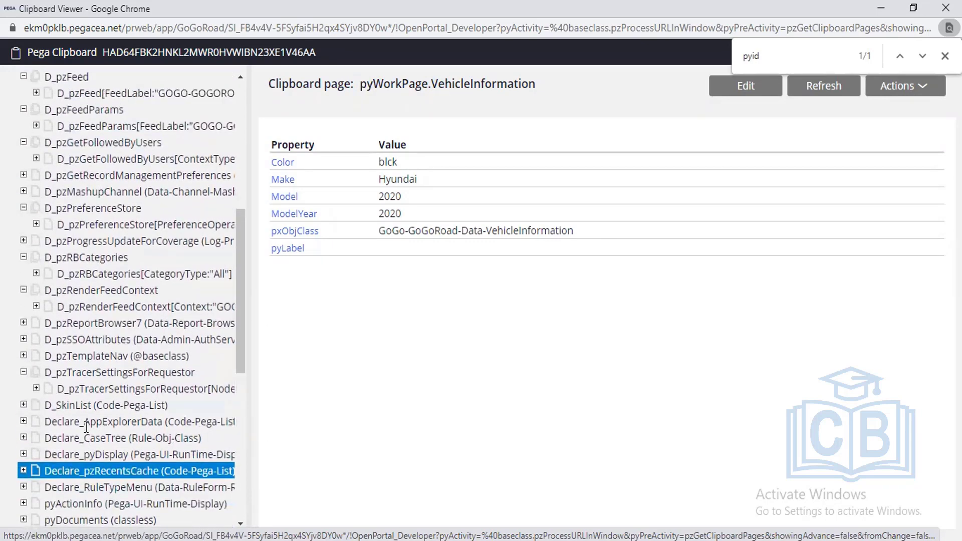
scroll(86, 427, "down", 1)
scroll(86, 427, "down", 5)
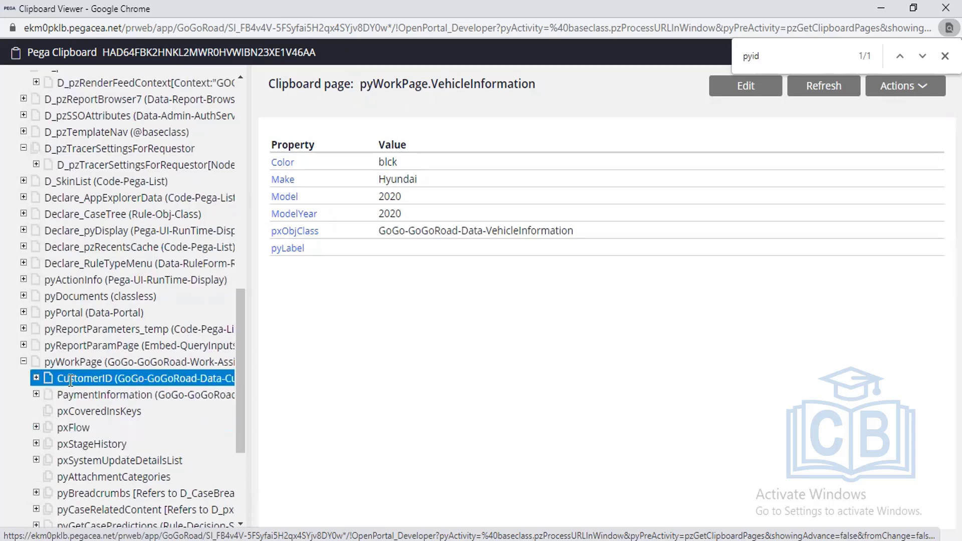
scroll(70, 381, "up", 15)
scroll(70, 381, "down", 10)
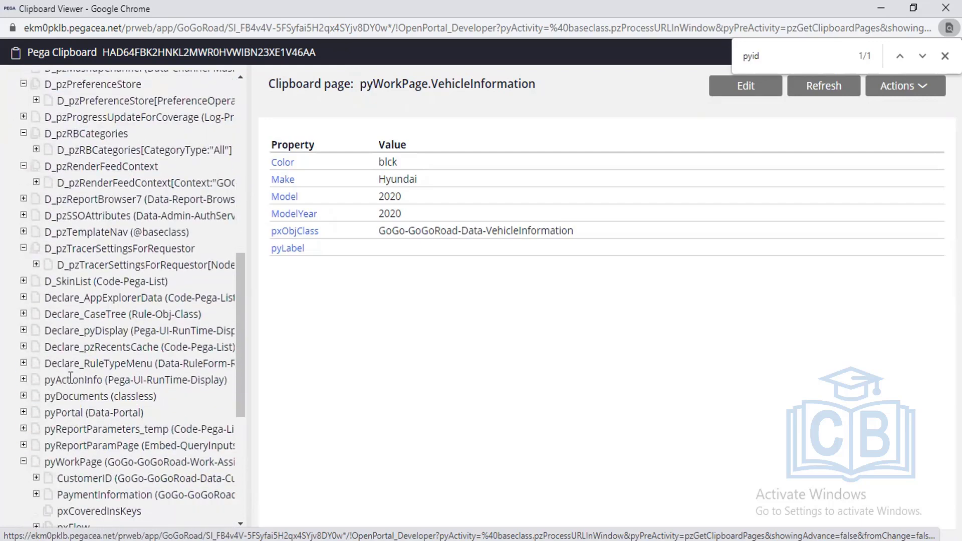
left_click(72, 460)
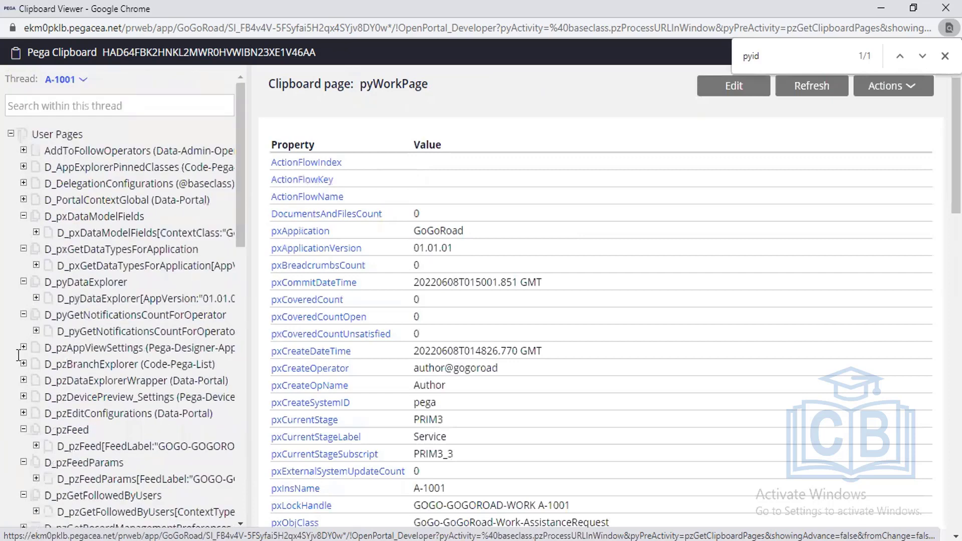
Step: Collapse User Pages, expand System Pages, and open the OperatorID page
left_click(10, 133)
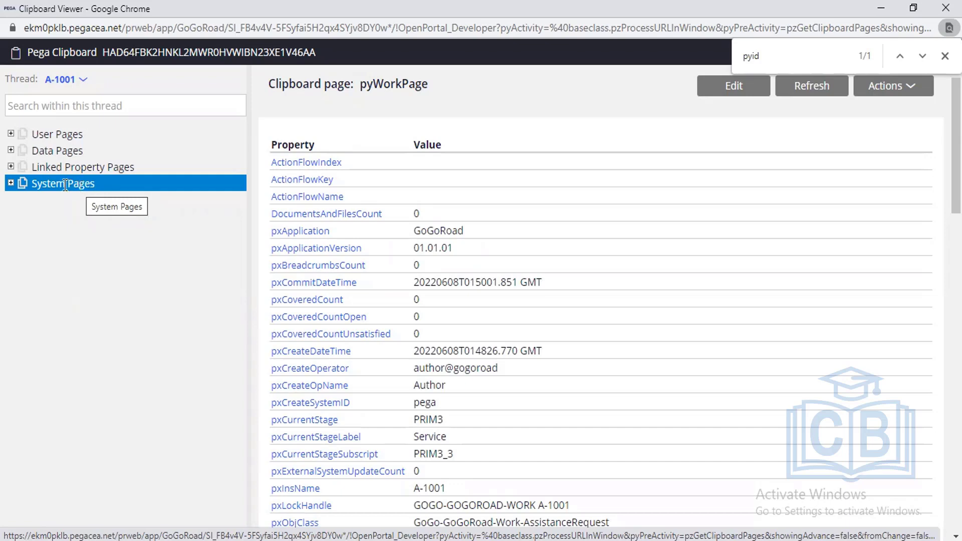
left_click(11, 184)
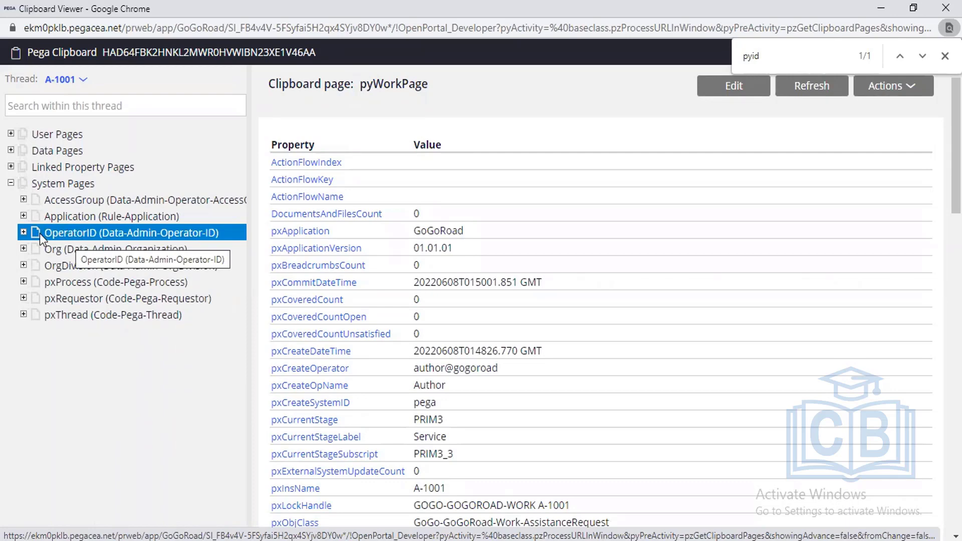
left_click(54, 236)
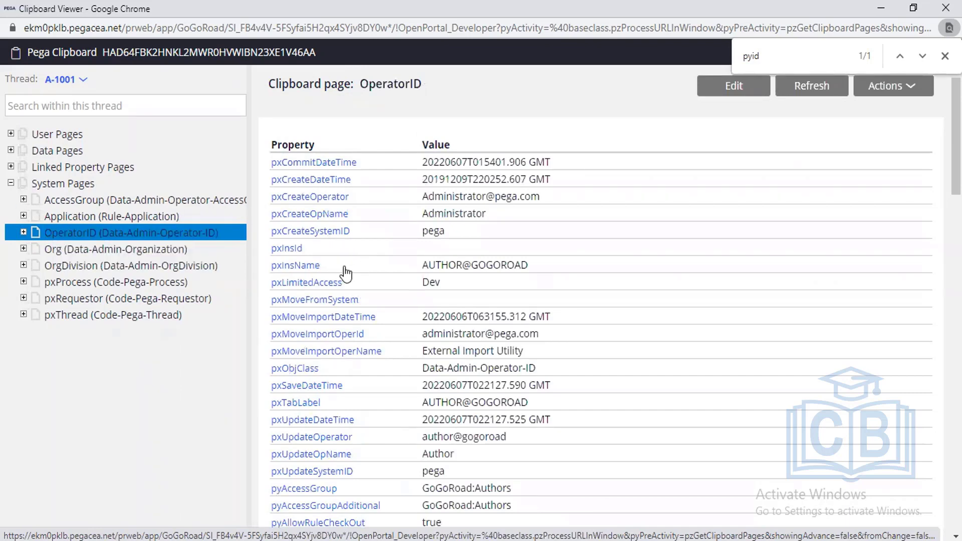
Step: Search the OperatorID page for "pyuse" and highlight the pyUserIdentifier and pyUserName values in turn
key("ctrl+f")
key("BackSpace")
type("pyuse")
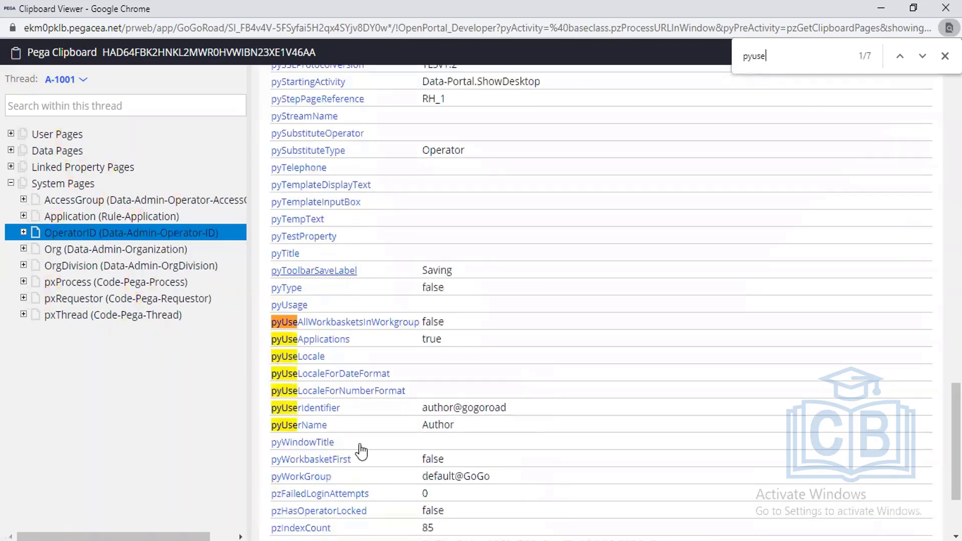
left_click_drag(497, 412, 424, 413)
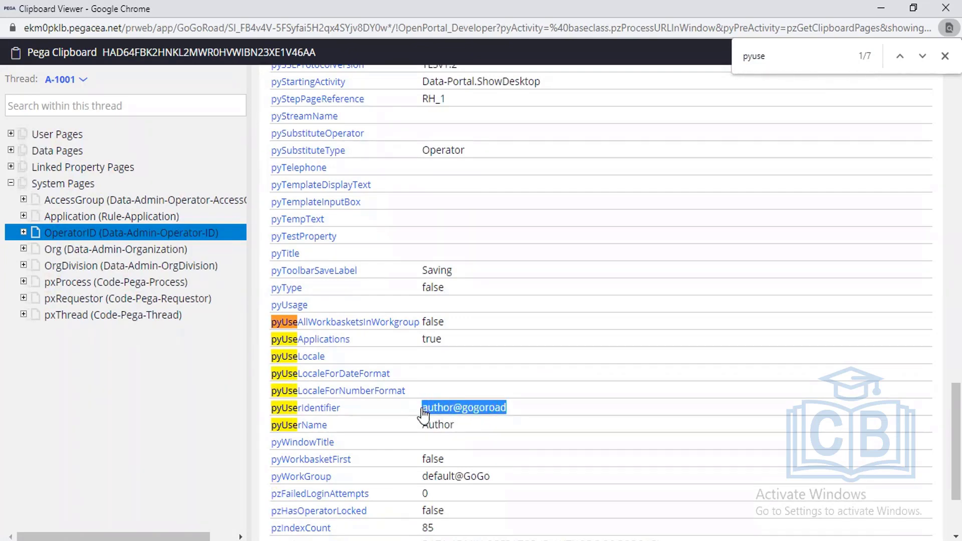
left_click(517, 415)
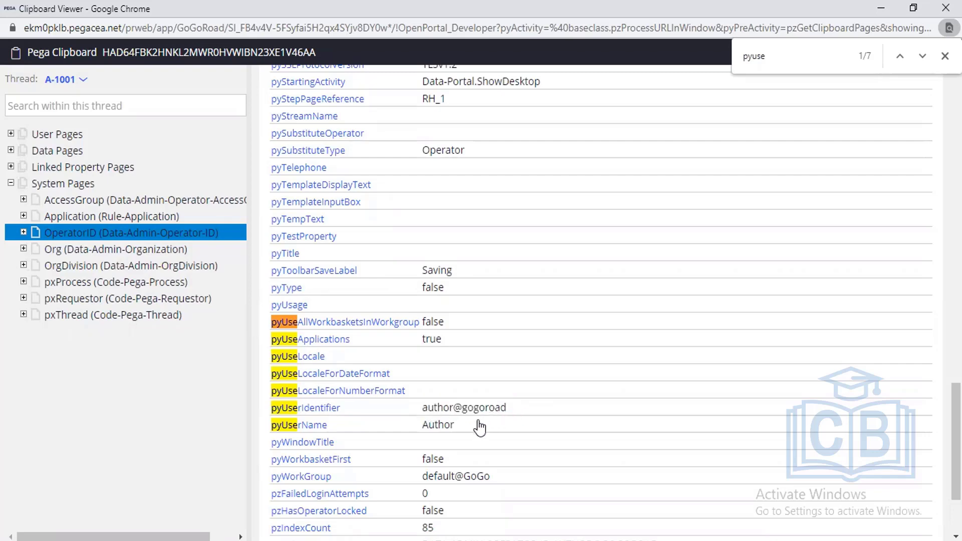
left_click_drag(463, 426, 420, 430)
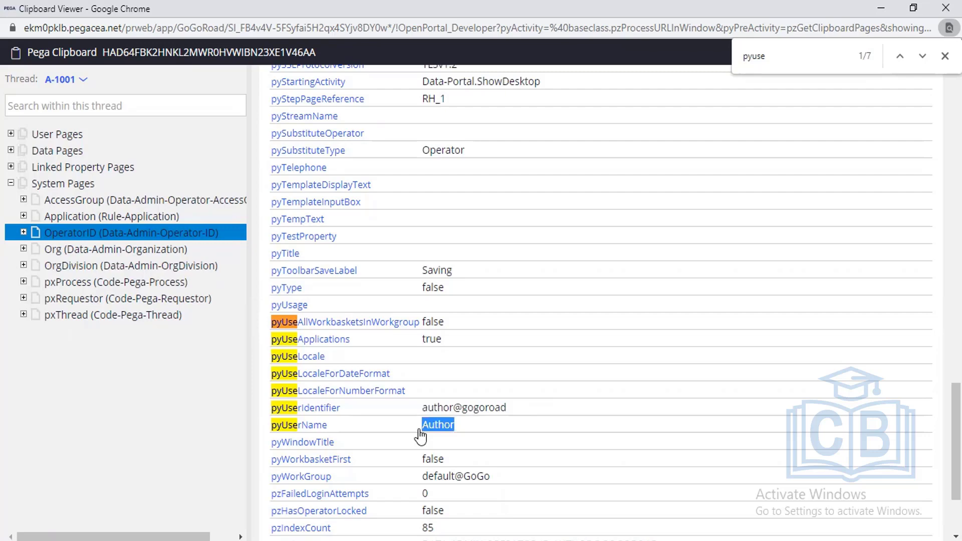
Step: Expand and open the pxRequestor system page, and examine its authentication service properties
left_click(24, 299)
left_click(68, 302)
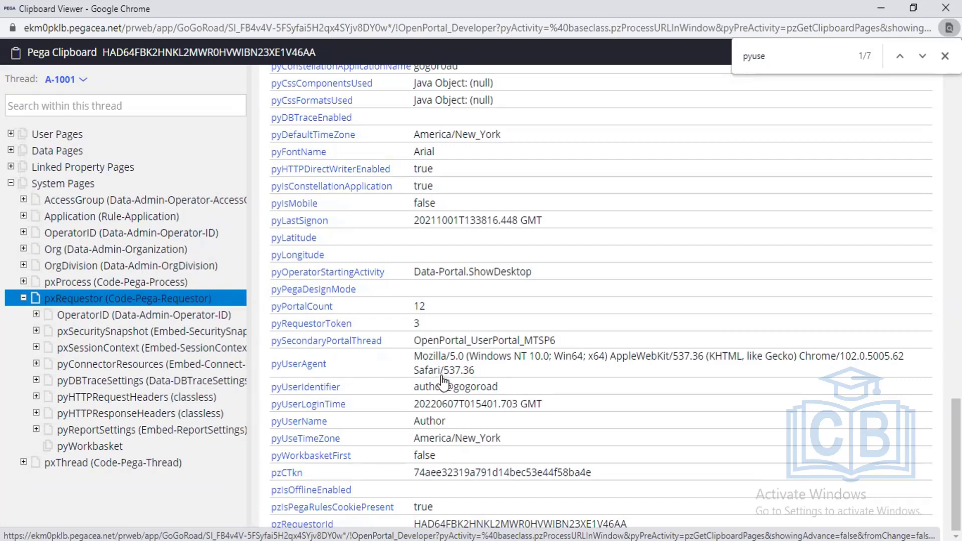
scroll(443, 373, "up", 4)
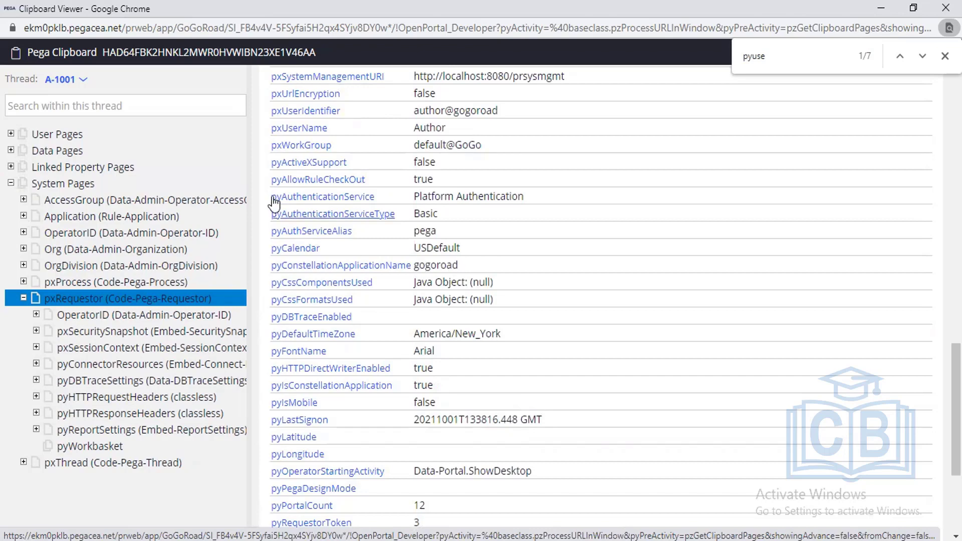
left_click(387, 213, "shift")
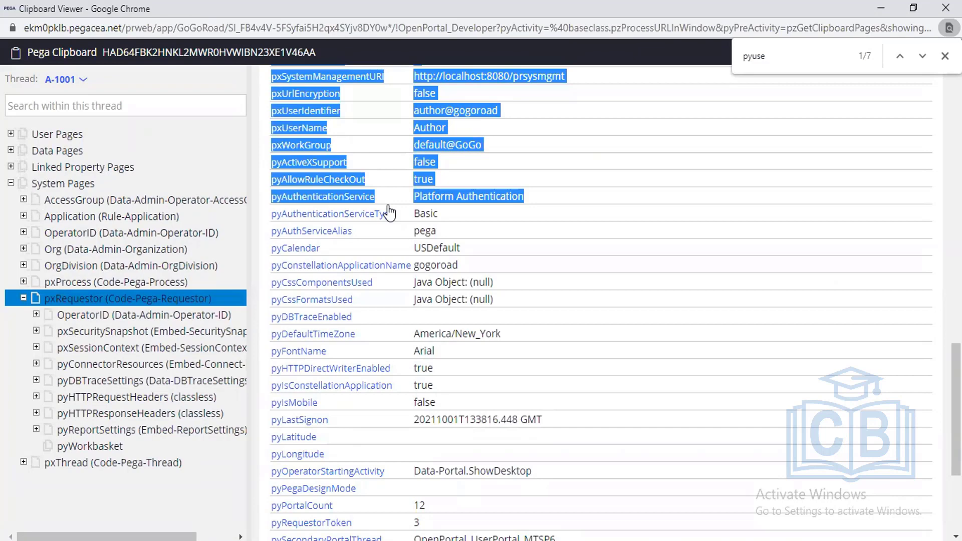
left_click(564, 239)
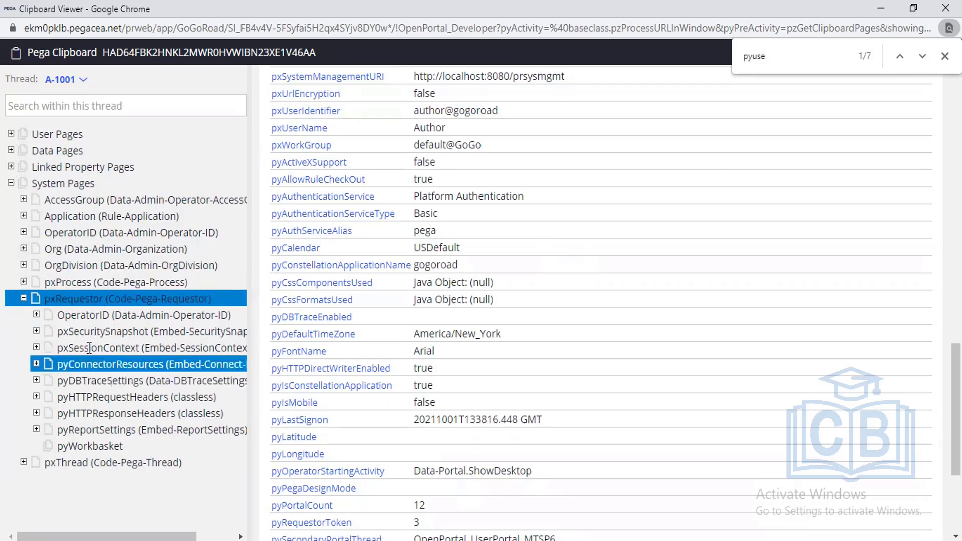
Step: Open the pxSessionContext and pxSecuritySnapshot pages embedded in pxRequestor to examine their properties
left_click(102, 345)
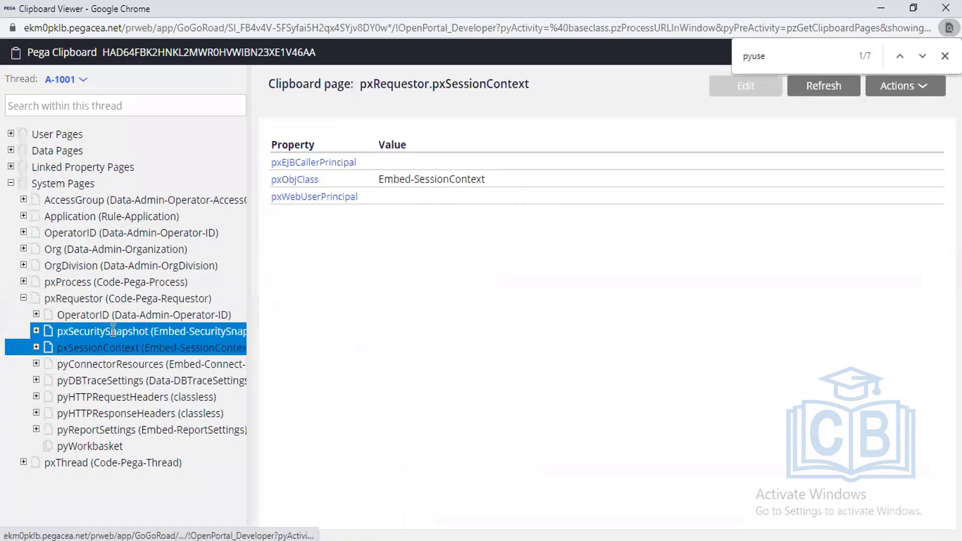
left_click(113, 331)
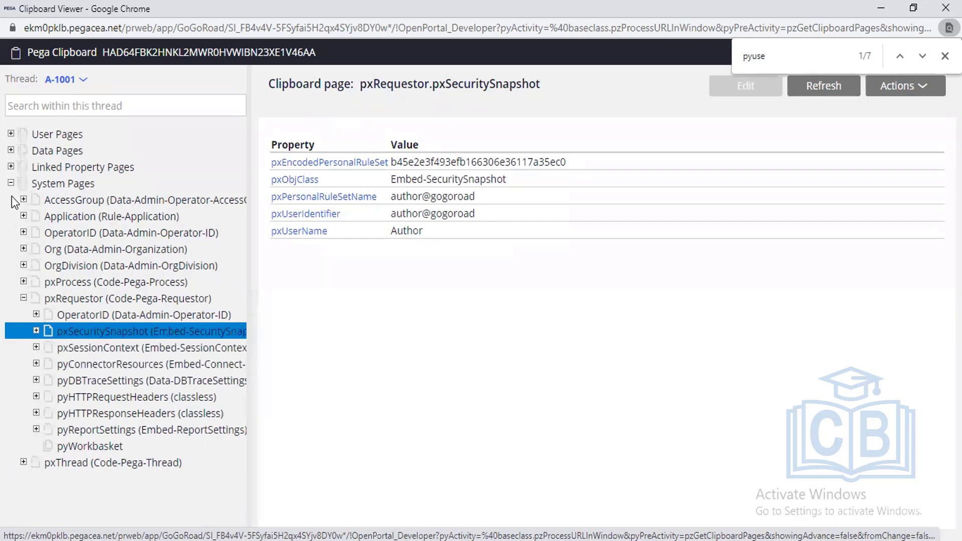
Step: Collapse System Pages and reselect thread A-1001 in the thread list
left_click(11, 184)
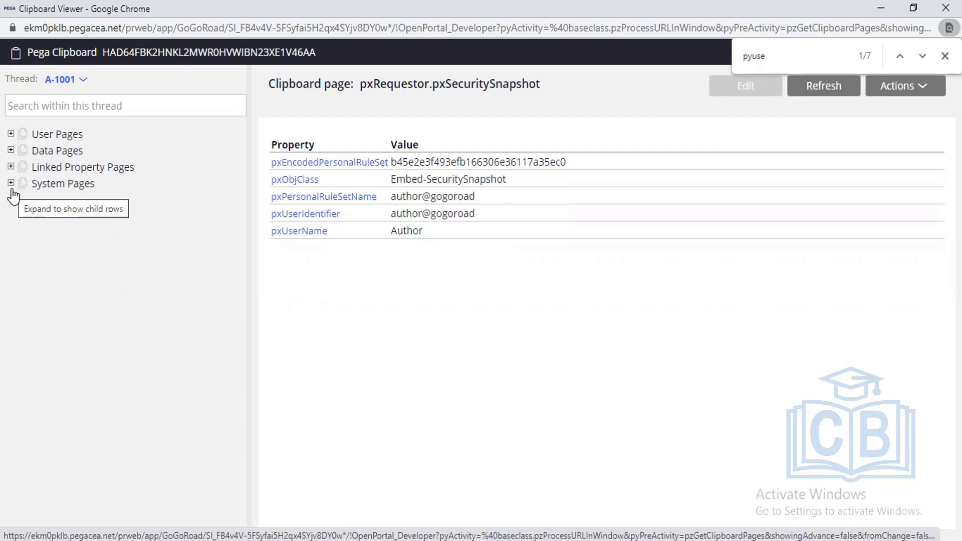
left_click(62, 82)
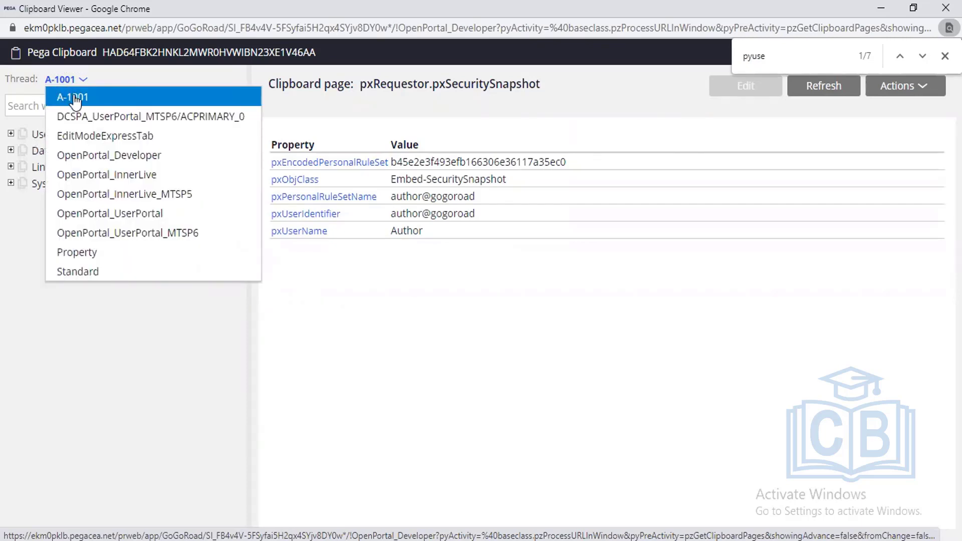
left_click(75, 98)
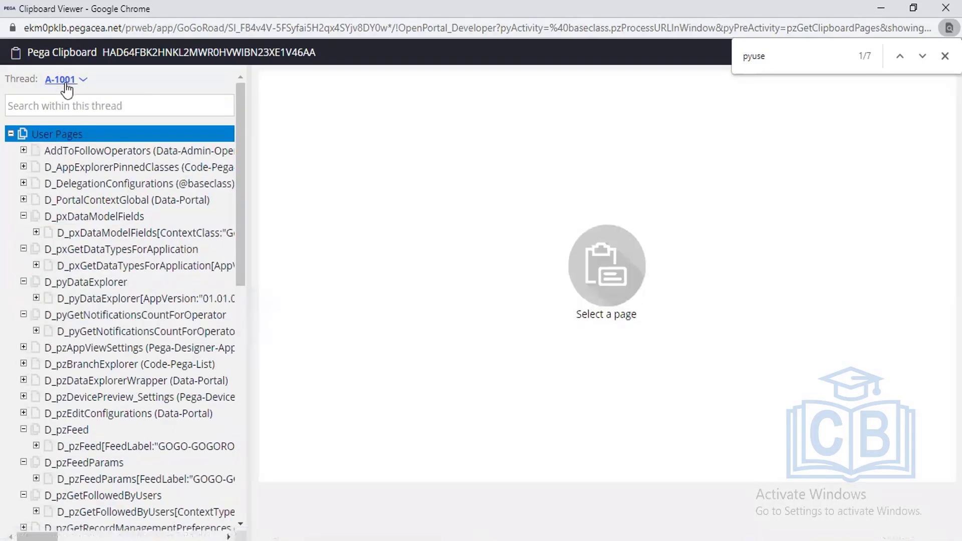
Step: Open pyWorkPage under User Pages, expand its embedded pages, and highlight the Property column heading
scroll(88, 273, "down", 8)
scroll(88, 274, "down", 3)
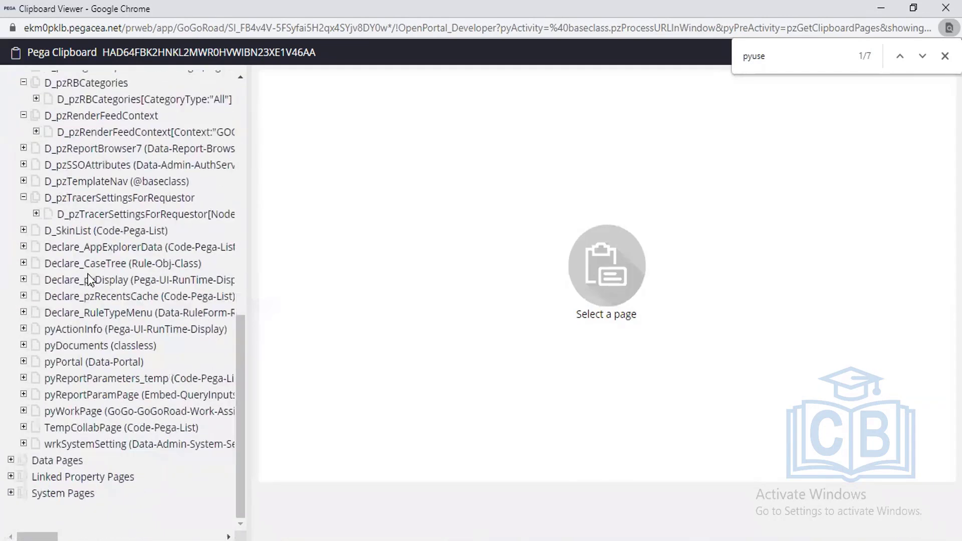
left_click(85, 408)
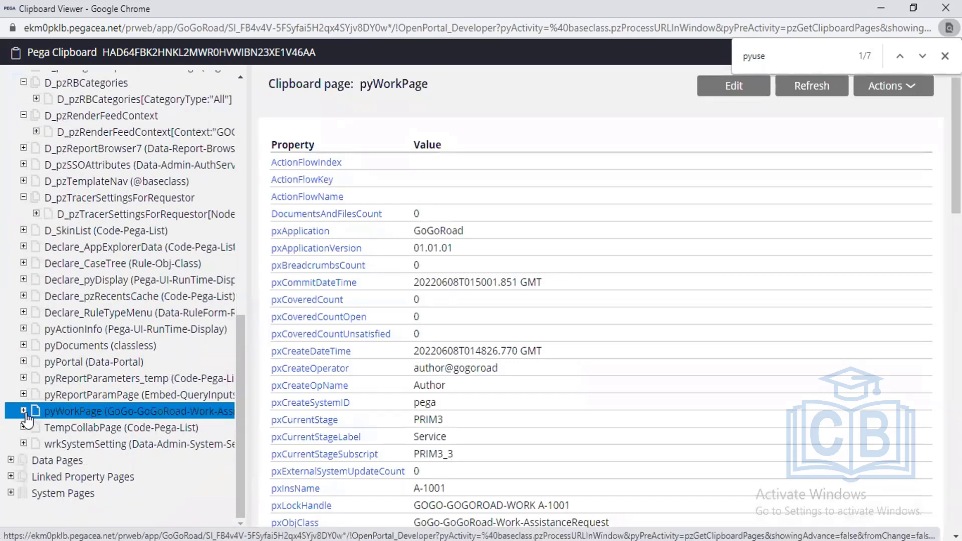
left_click(23, 411)
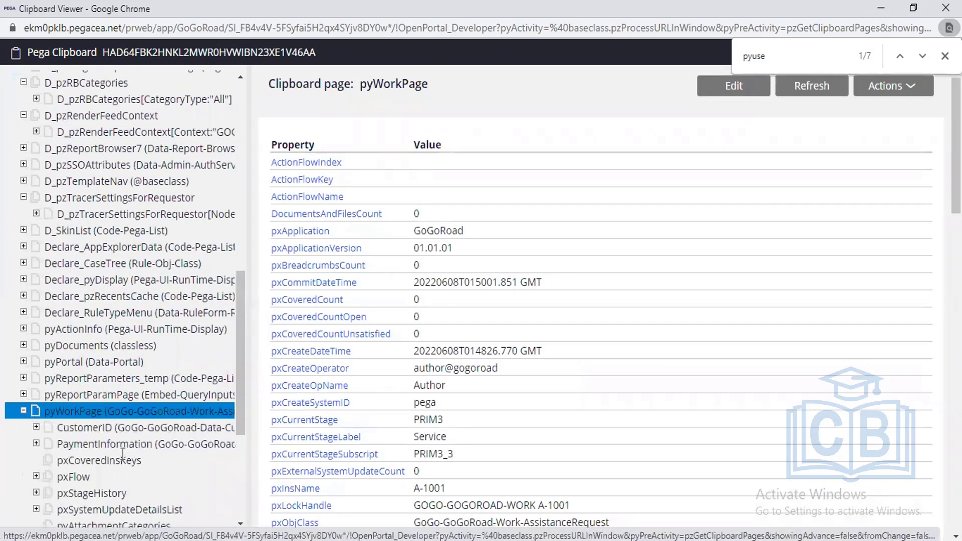
scroll(122, 454, "down", 5)
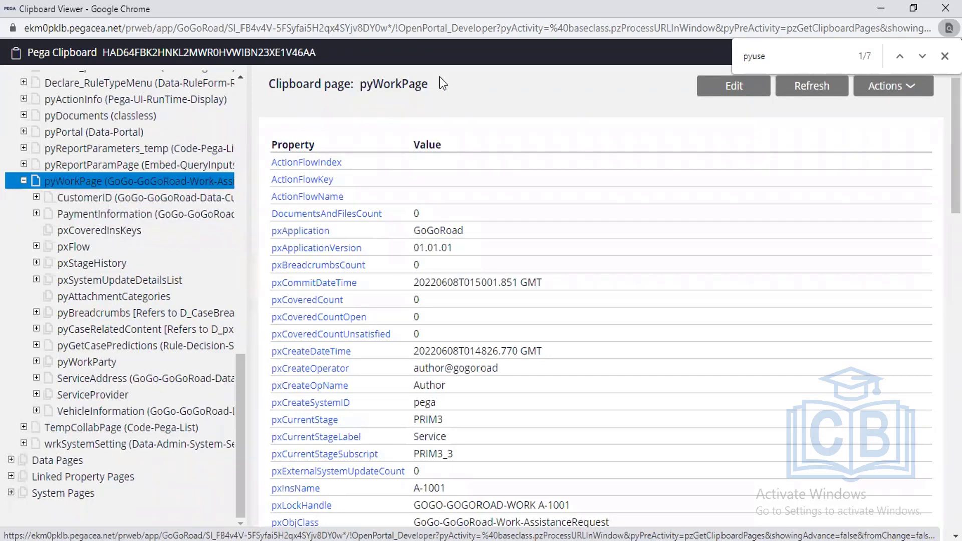
left_click_drag(314, 145, 273, 145)
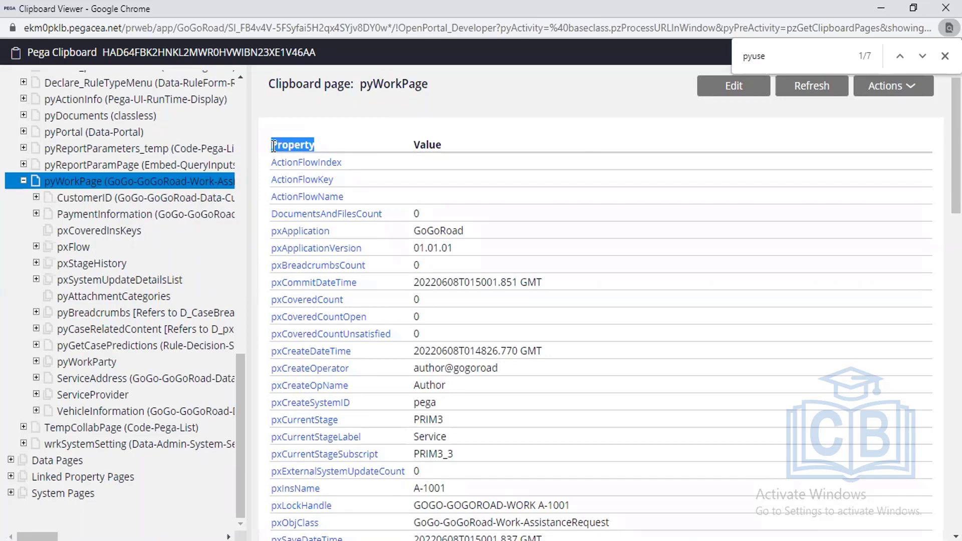
Step: Return to the start of the page tree and collapse User Pages
left_click(128, 270)
scroll(128, 272, "up", 3)
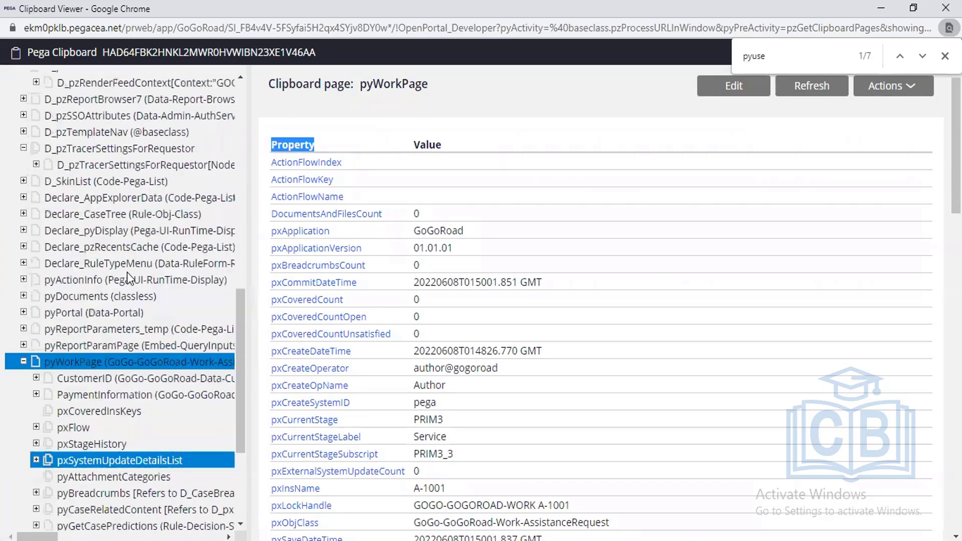
scroll(128, 272, "up", 5)
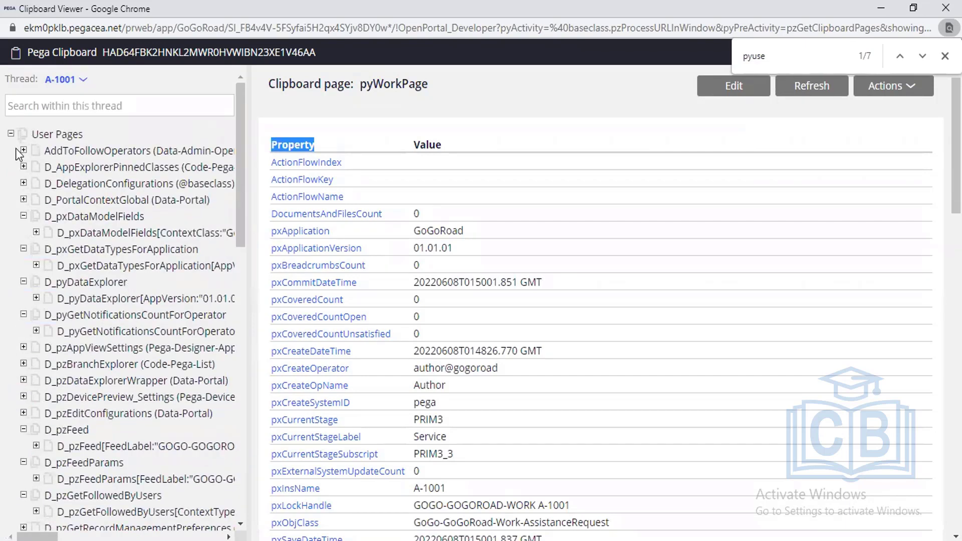
left_click(11, 135)
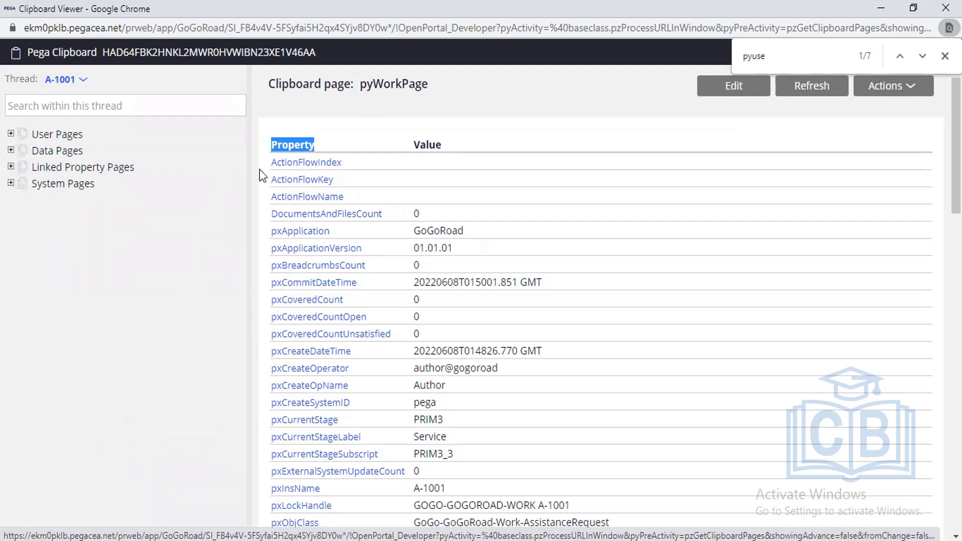
Step: Switch to Pega Dev Studio and start creating a new record from the Property instance list
left_click(899, 13)
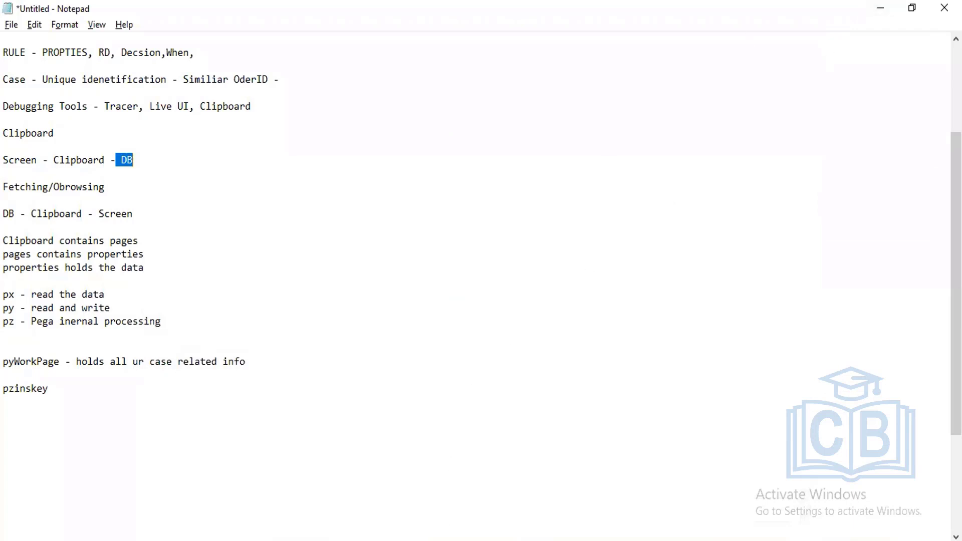
left_click(346, 503)
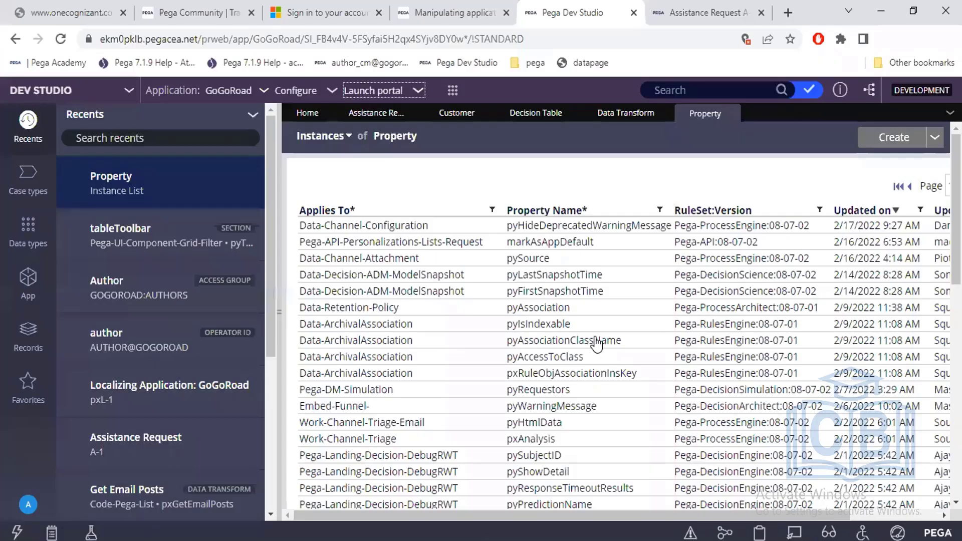
left_click(893, 143)
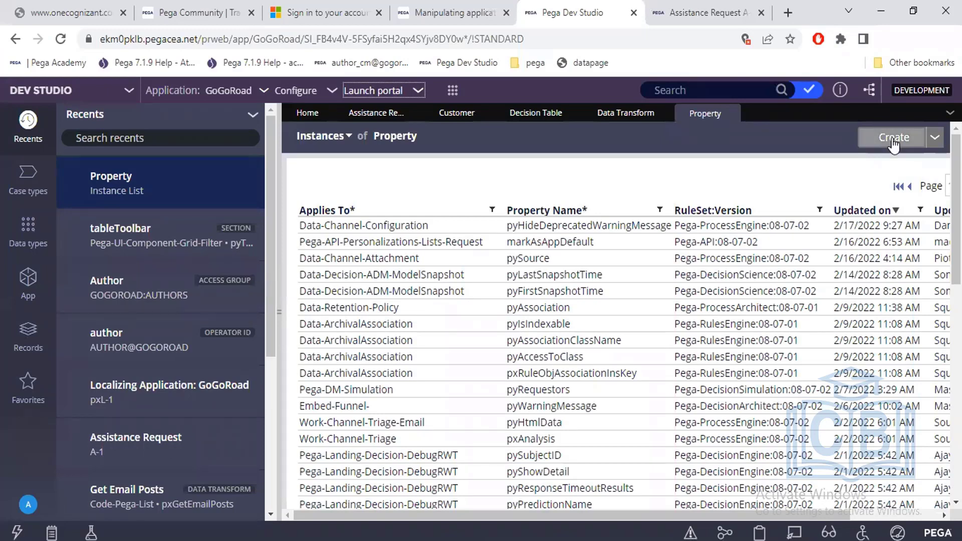
left_click(893, 140)
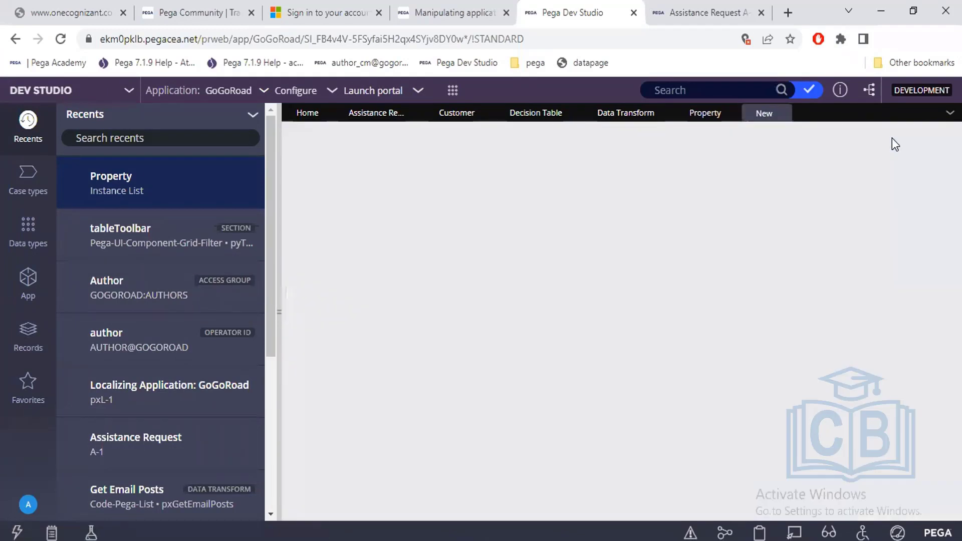
Step: Open the Property instance list from the Data Model category in Records and examine its columns and page count
left_click(38, 343)
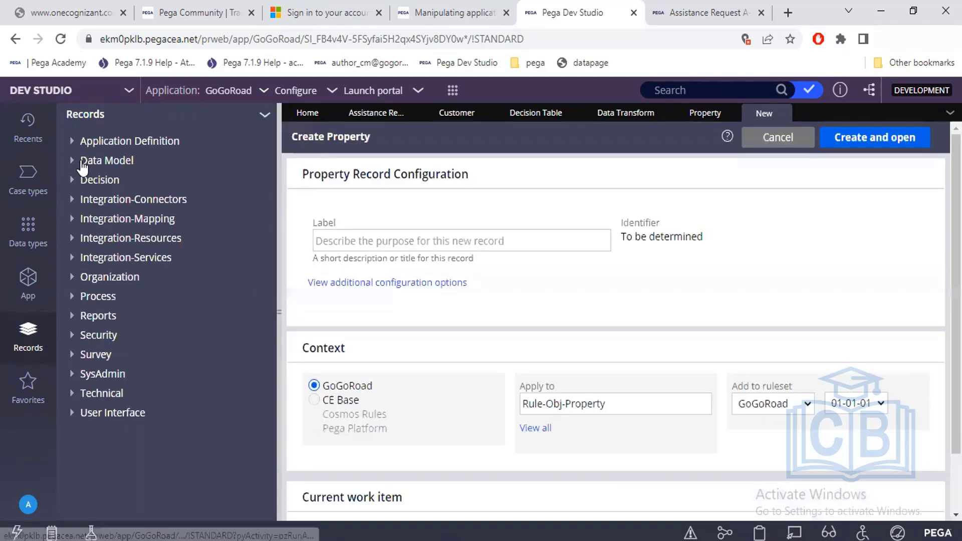
left_click_drag(76, 161, 130, 162)
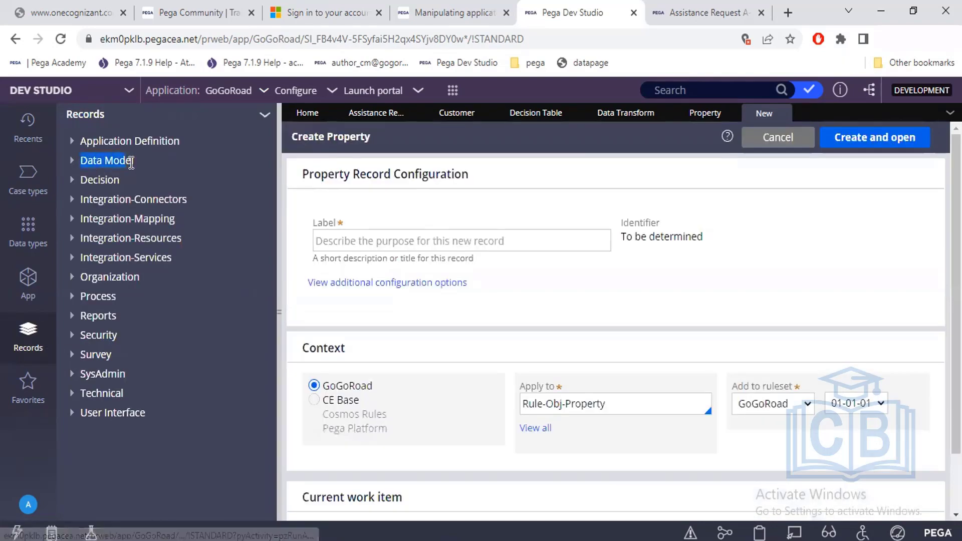
left_click(73, 161)
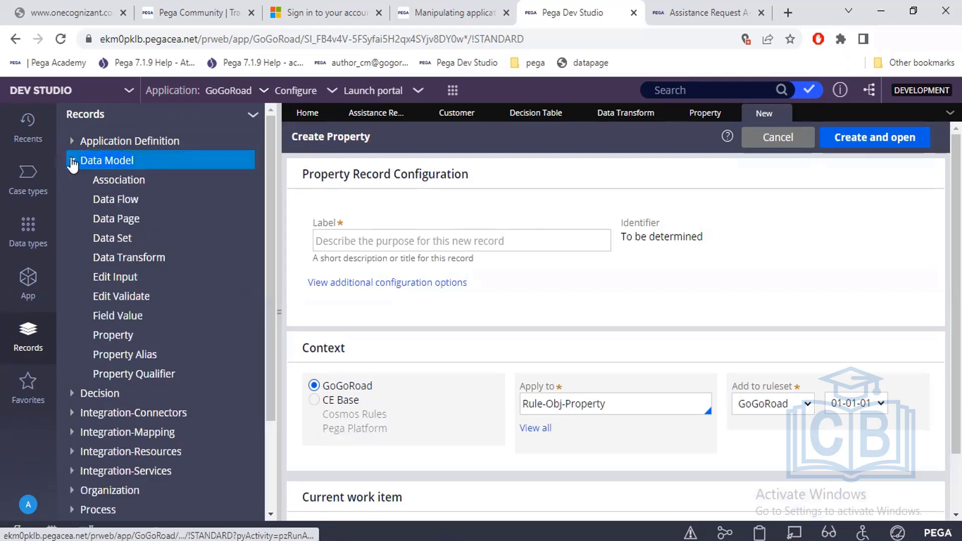
left_click(114, 336)
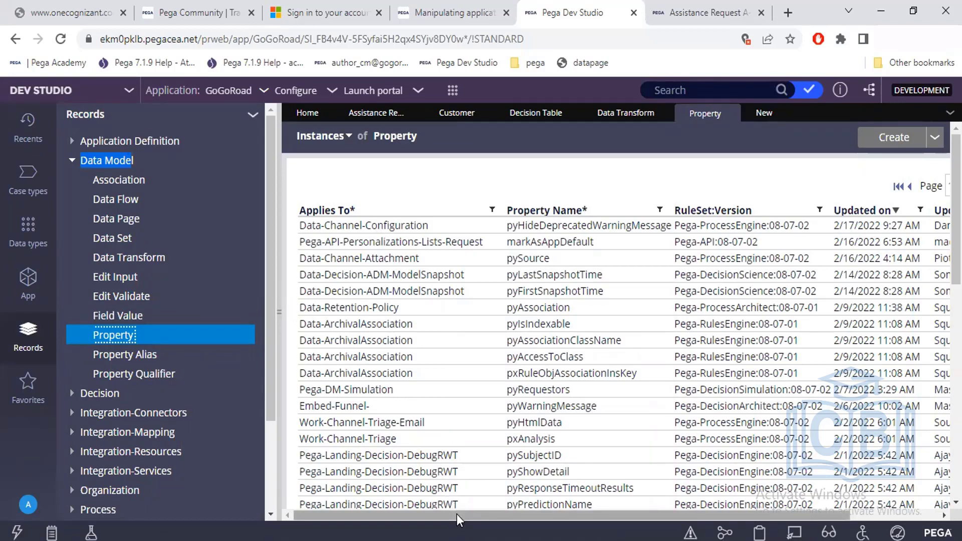
left_click_drag(456, 514, 741, 519)
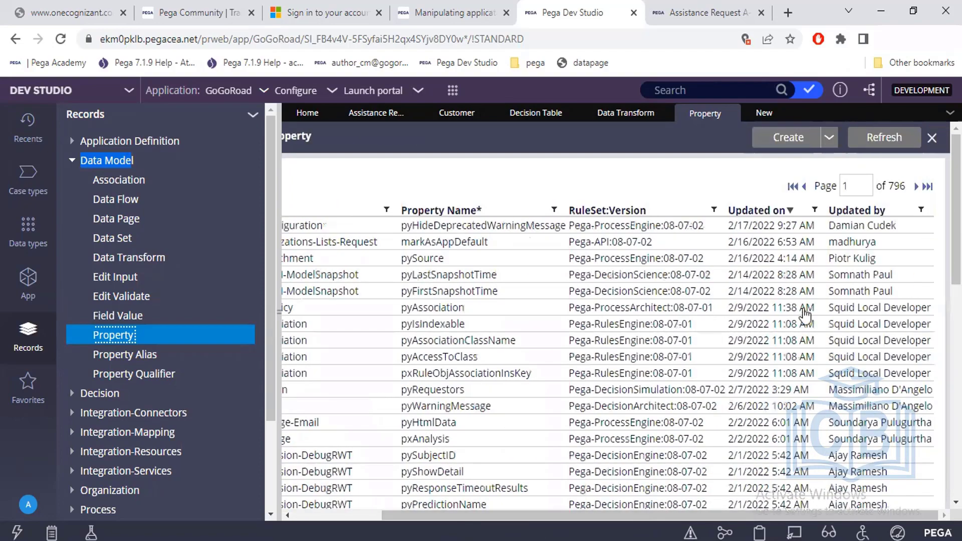
left_click(890, 189)
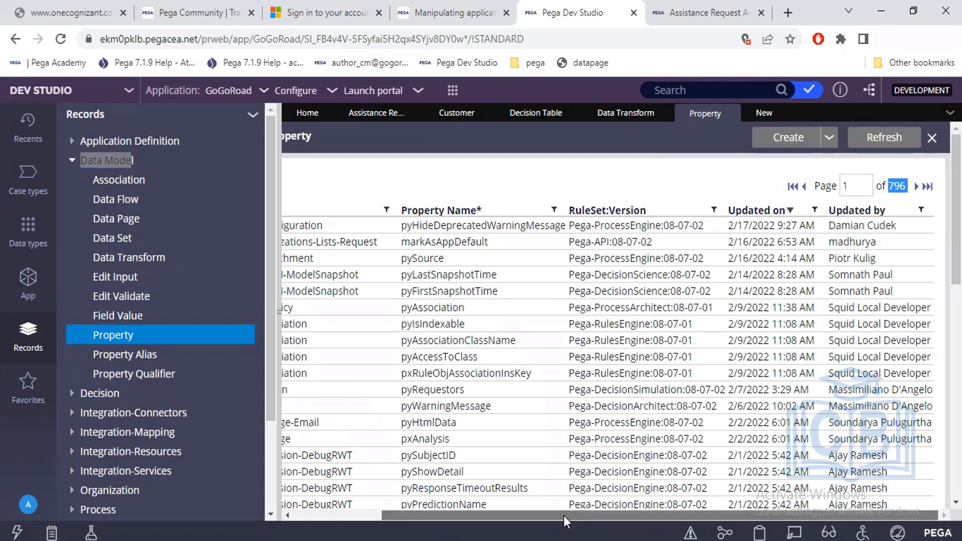
left_click_drag(563, 516, 472, 509)
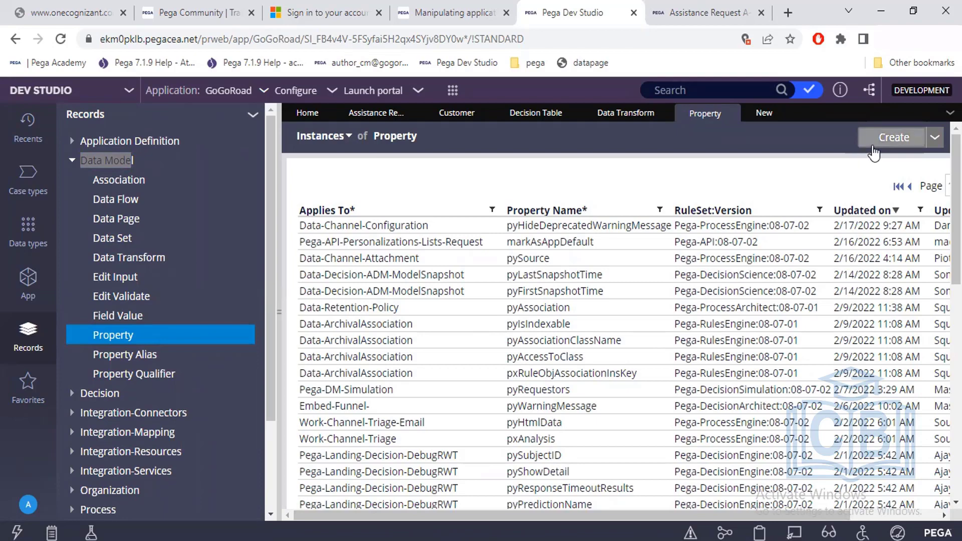
Step: Bring up the Create Property form and enter FullName as the new property's label
left_click_drag(708, 512, 798, 513)
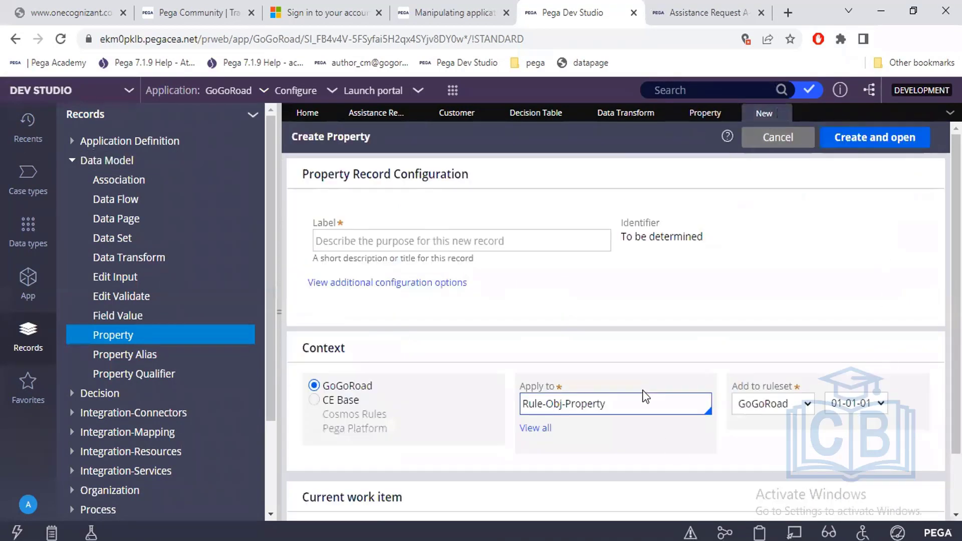
left_click_drag(373, 139, 289, 136)
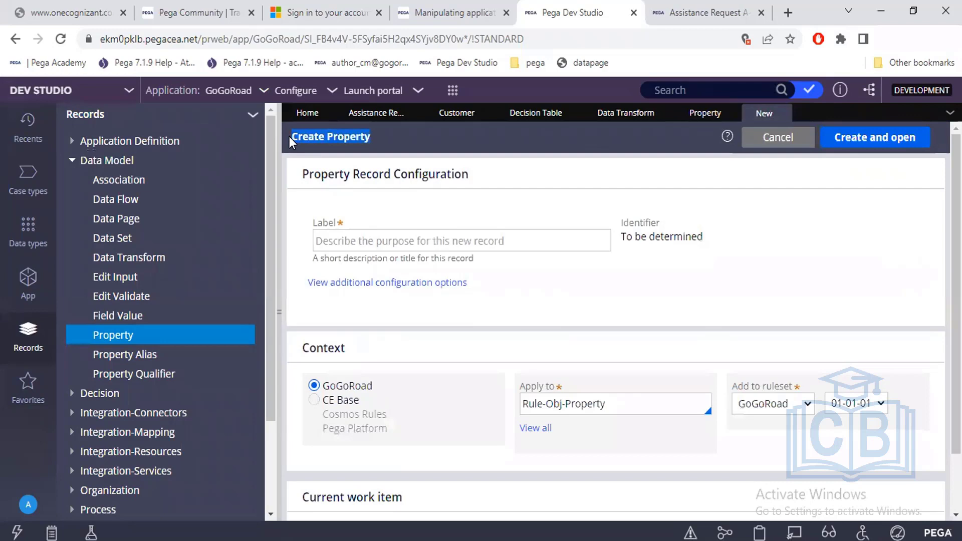
left_click(343, 237)
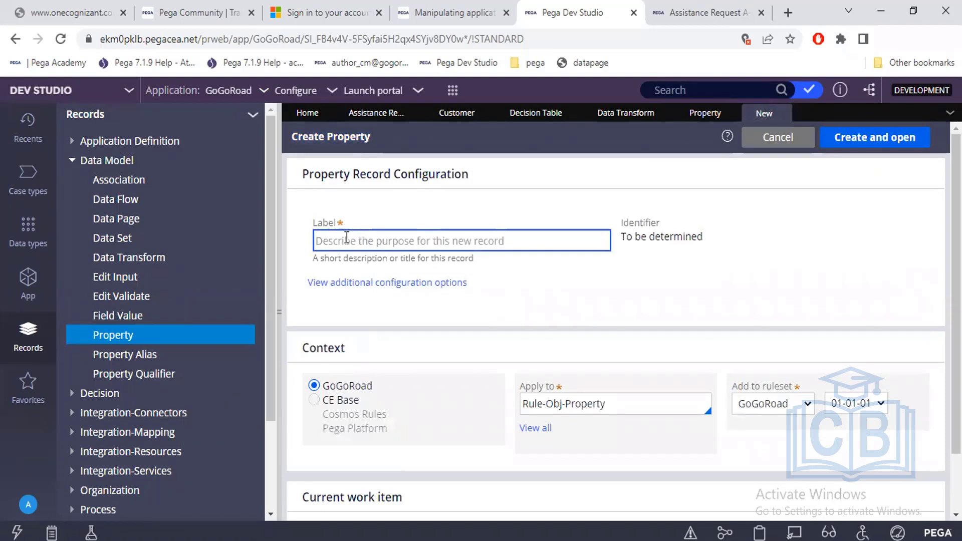
type("Full")
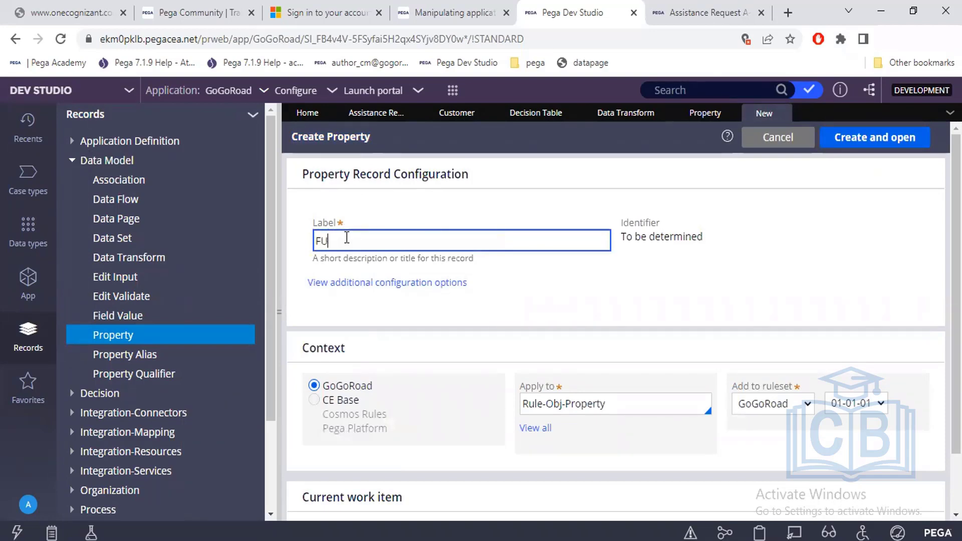
key("BackSpace")
key("BackSpace")
key("BackSpace")
type("ullName")
left_click(554, 286)
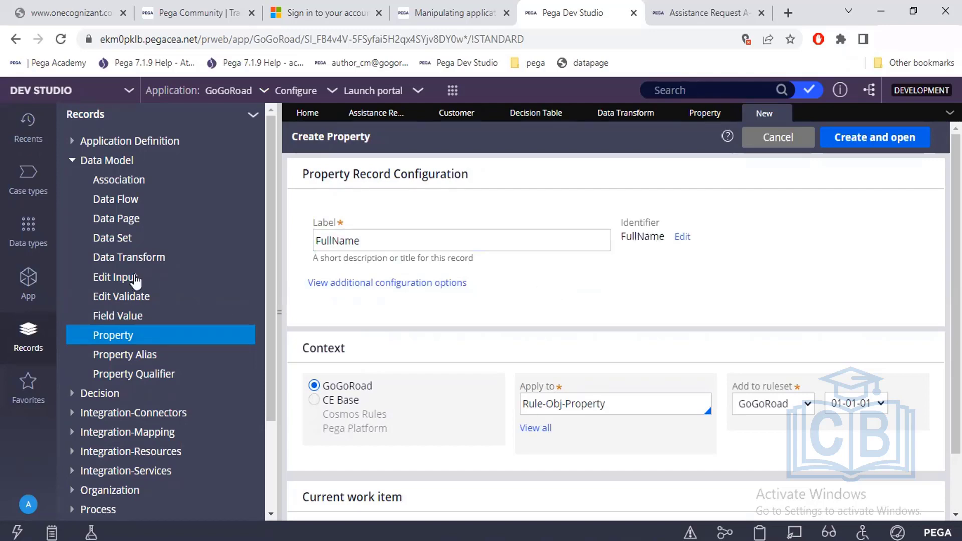
Step: View the application's class explorer, switch back to the Clipboard Viewer, and expand User Pages to locate pyWorkPage
left_click(33, 278)
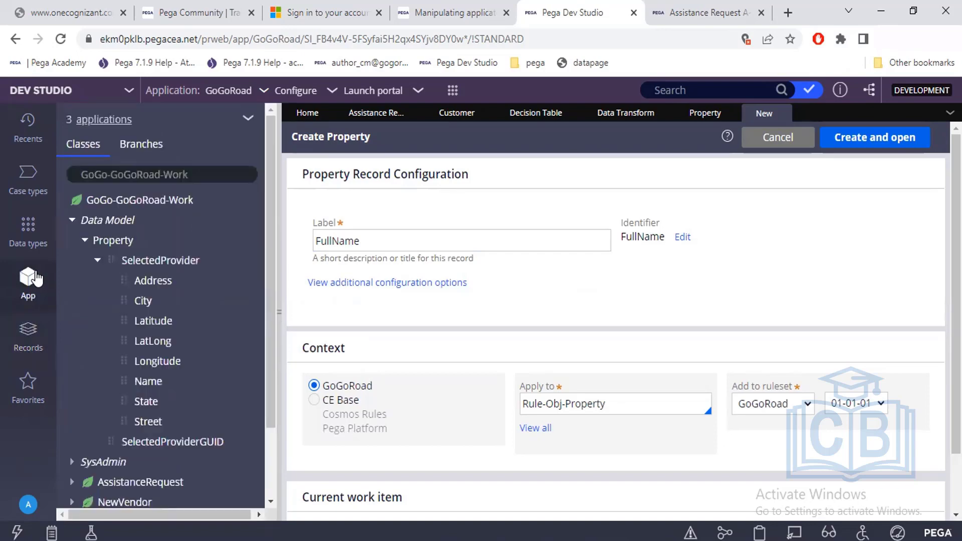
left_click(466, 539)
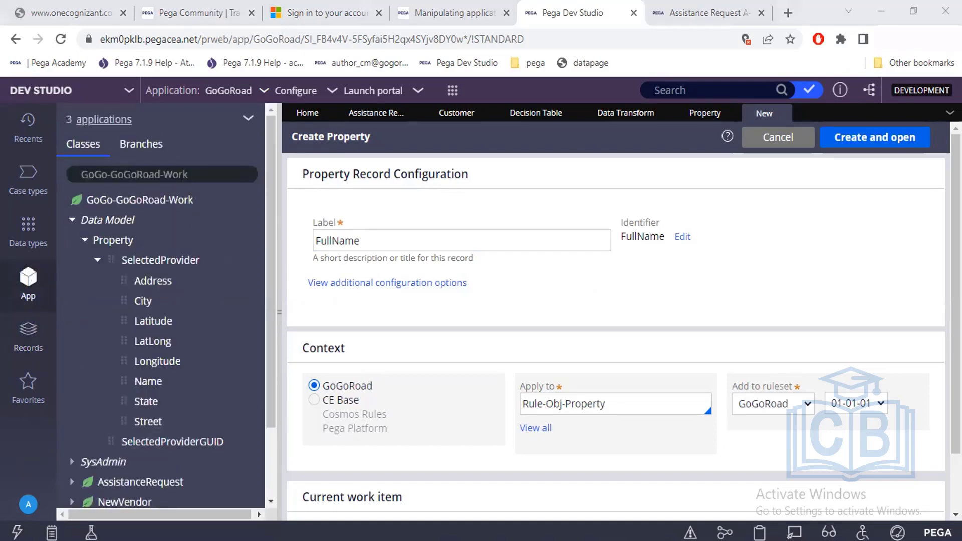
left_click(562, 499)
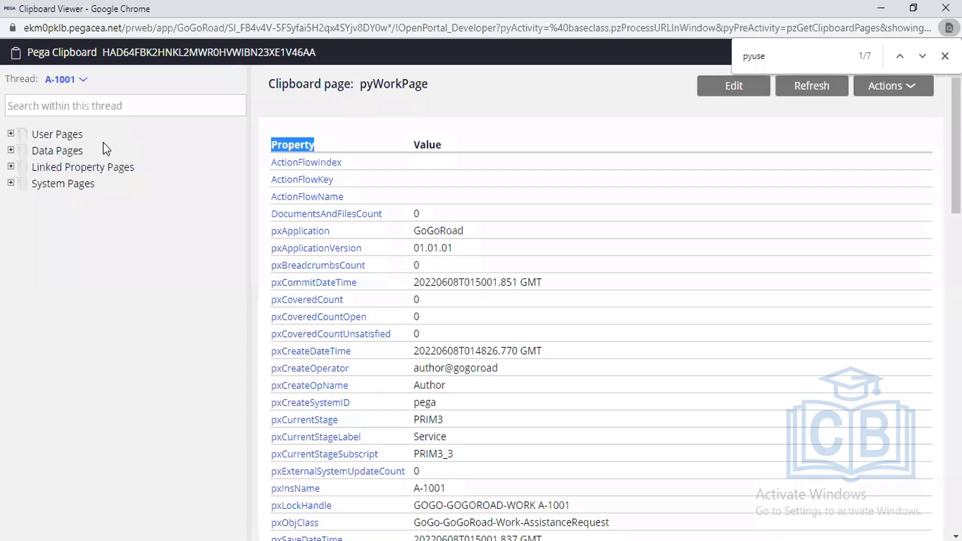
left_click(35, 141)
left_click(11, 134)
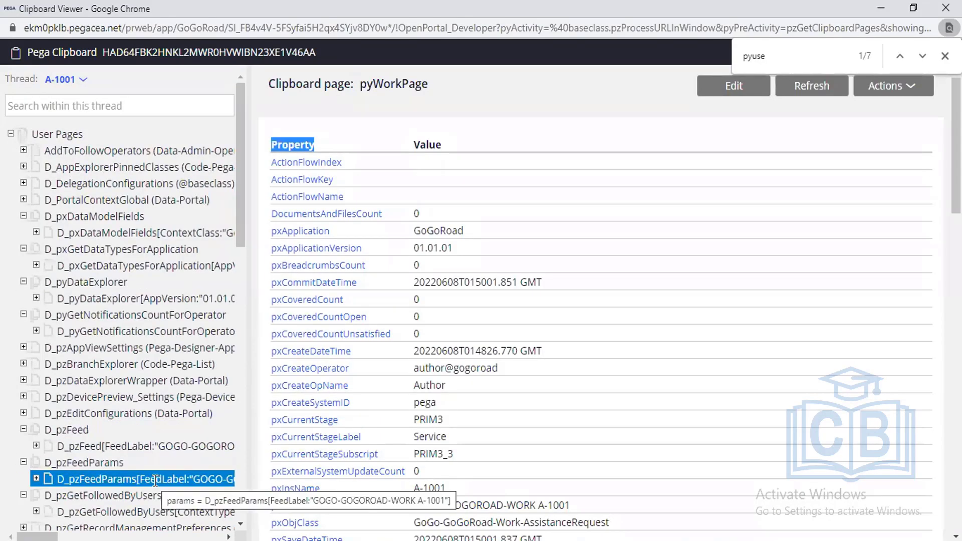
scroll(155, 480, "down", 15)
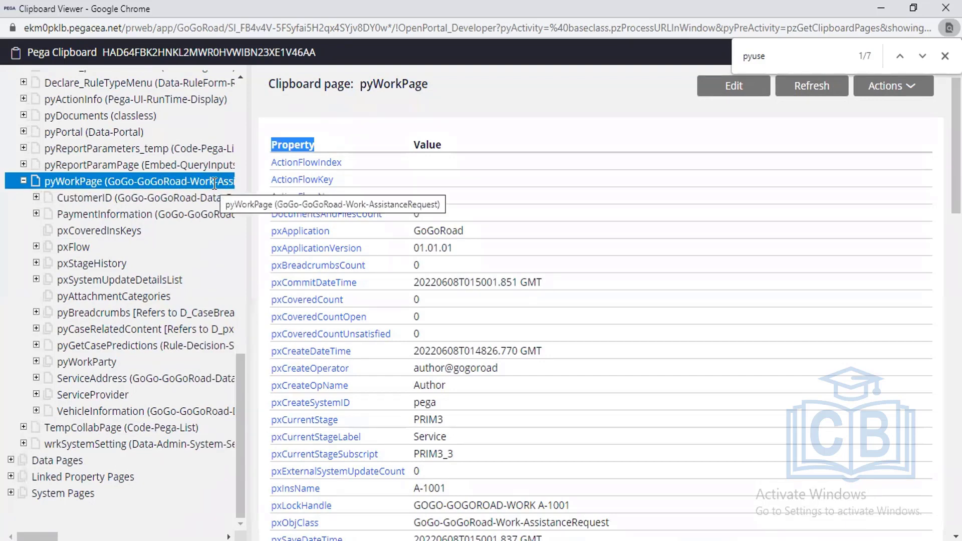
Step: Search pyWorkPage for "pxobj" to find its pxObjClass property
key("ctrl+f")
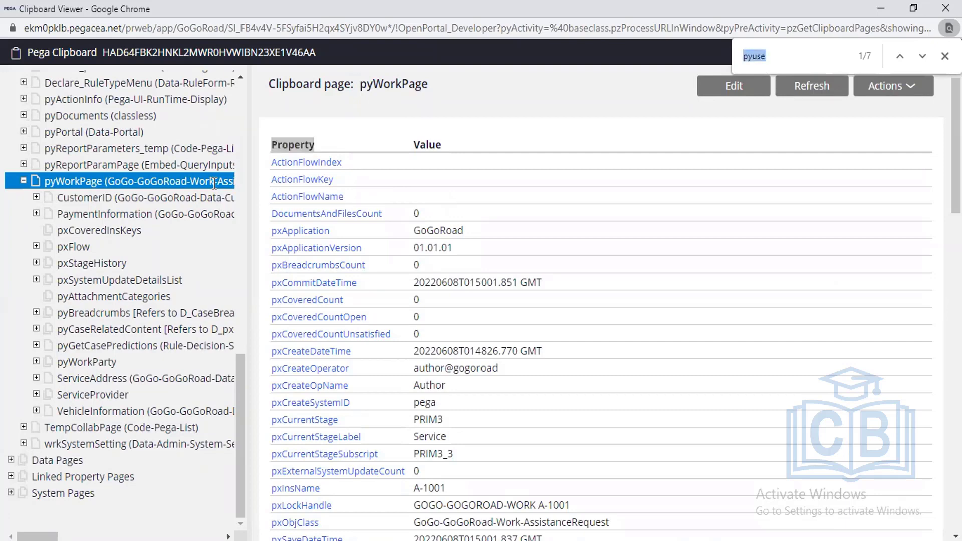
type("pxobj")
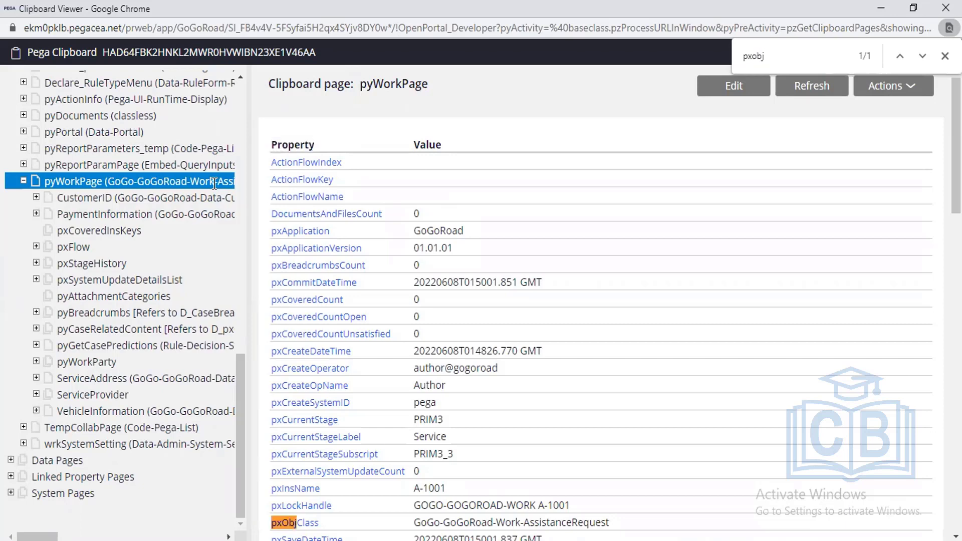
scroll(387, 408, "down", 4)
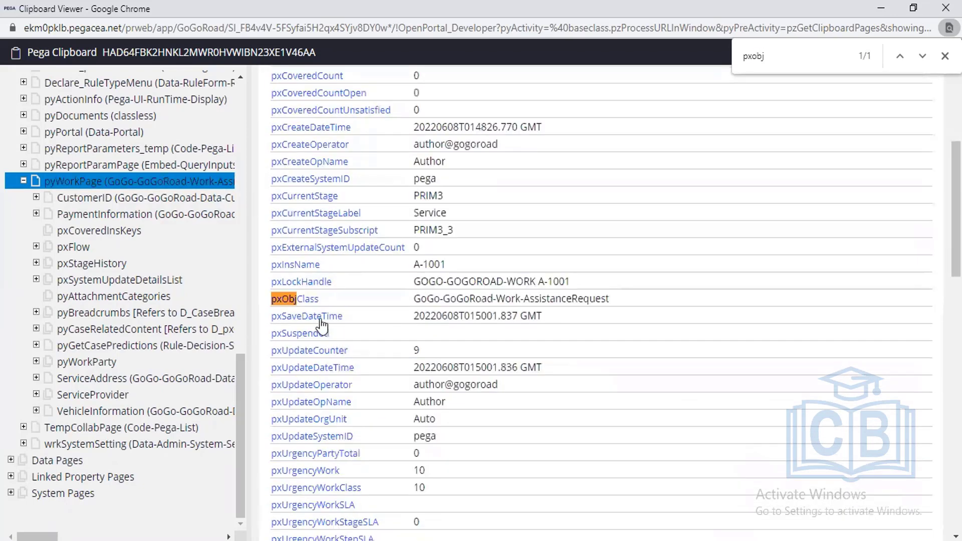
Step: Switch to the Notepad notes and extend the Clipboard heading with a dashed line followed by "pyId, pxObjClass,"
key("alt+Tab")
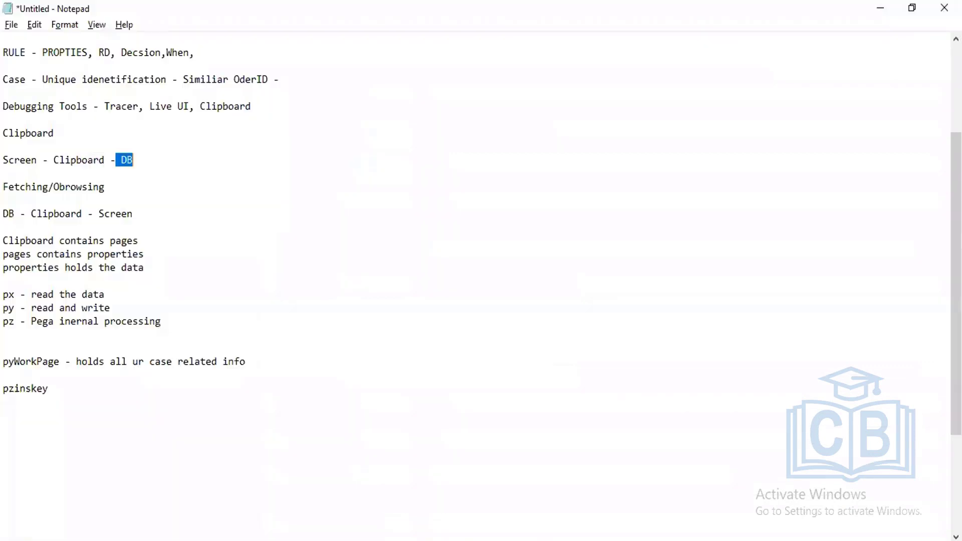
left_click(71, 135)
type("-- -------------------------------------------------------------------  pyId")
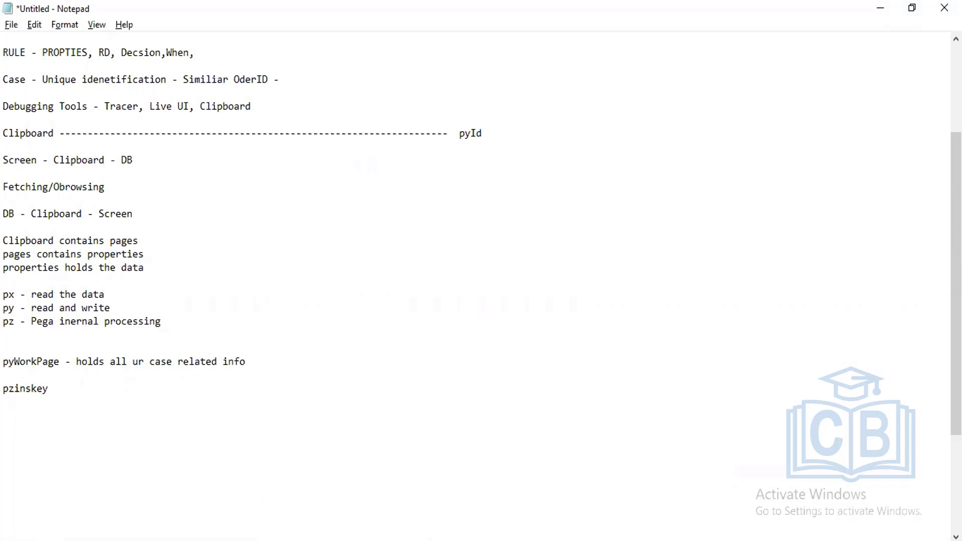
type(", pxObjClass,")
Step: Add the line "Class == Database table" below pzinskey in the notes
key("Return")
key("Return")
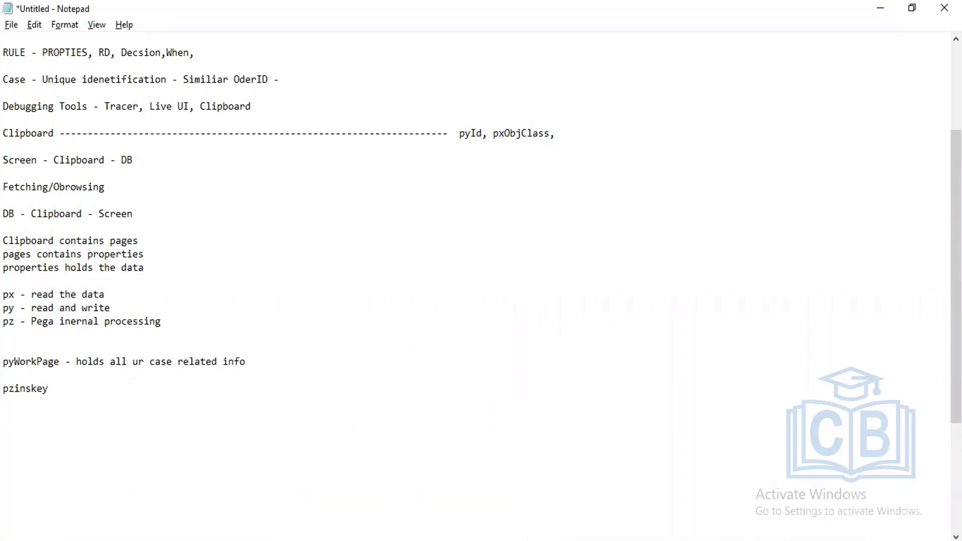
type("Class == Database t")
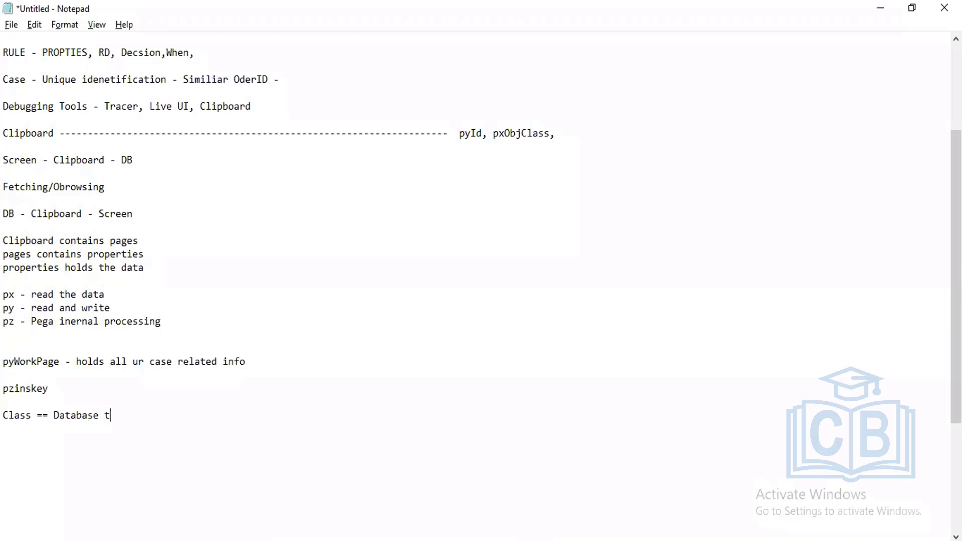
type("able")
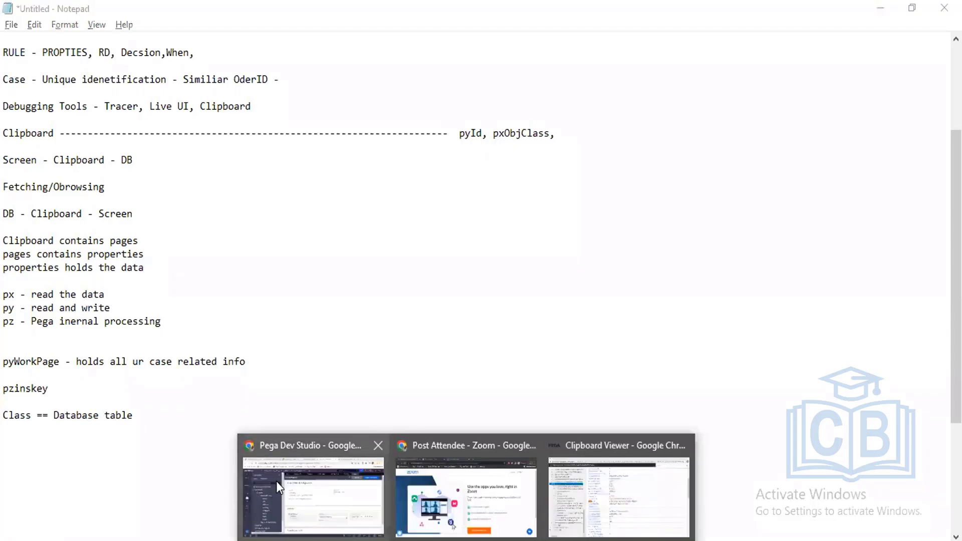
Step: Switch to Pega Dev Studio and open the definition of the GoGo-GoGoRoad-Work class from the class explorer
left_click(275, 481)
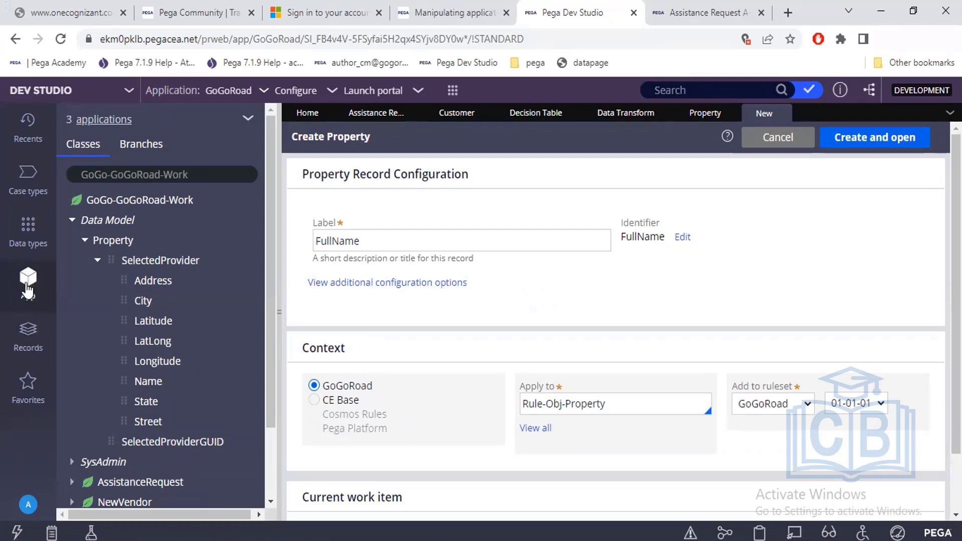
left_click(196, 172)
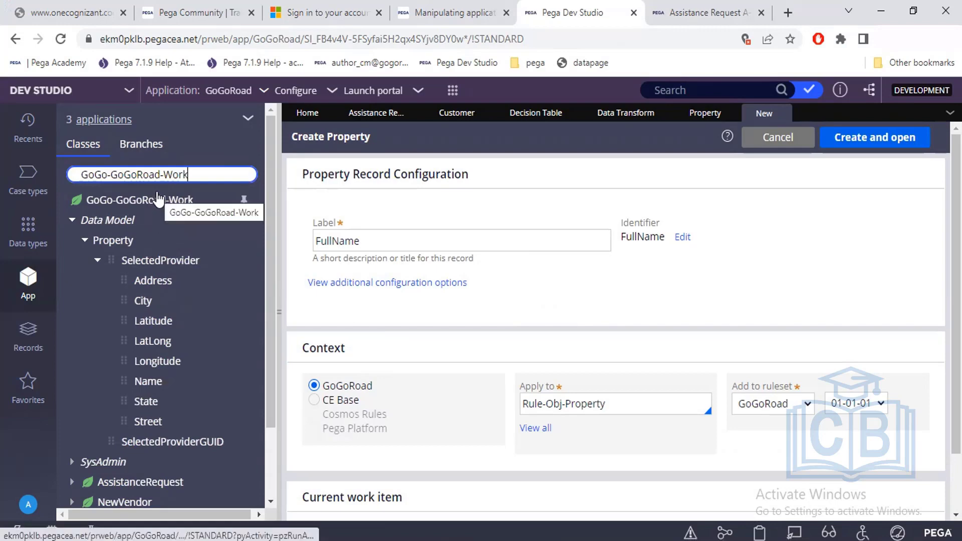
left_click(159, 199)
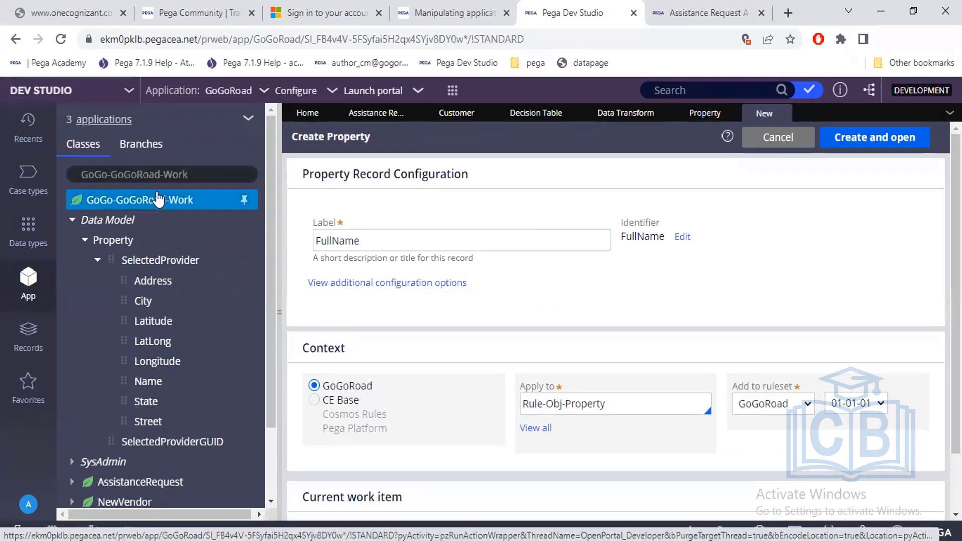
right_click(159, 199)
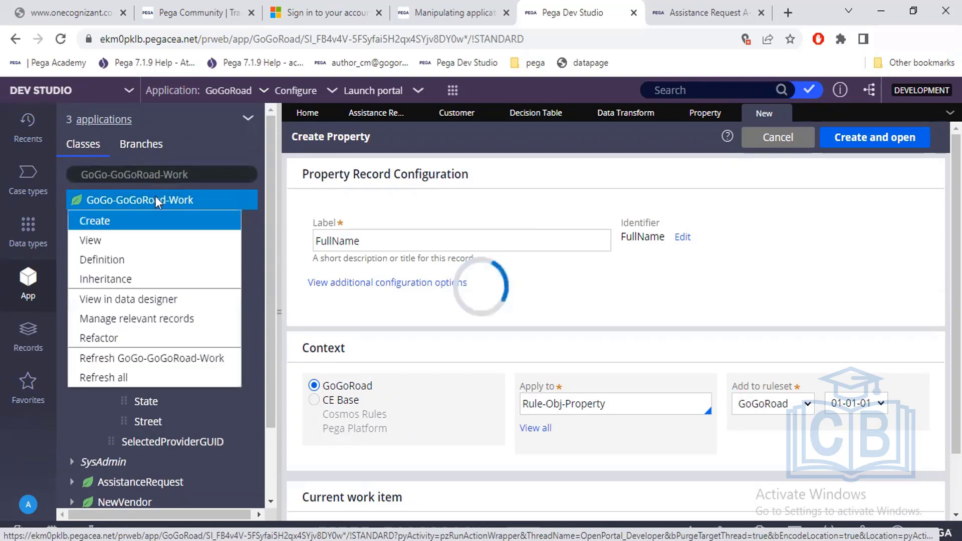
left_click(121, 260)
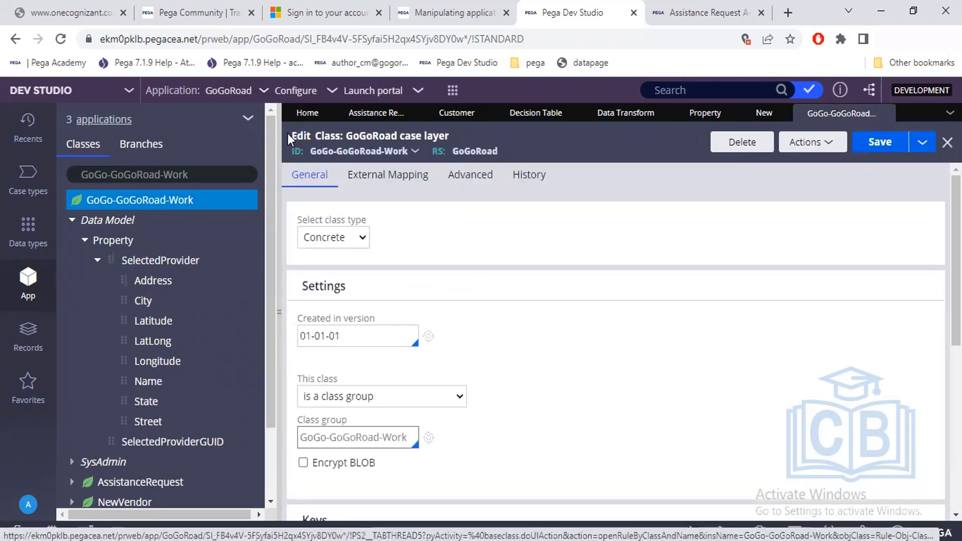
left_click_drag(291, 134, 340, 132)
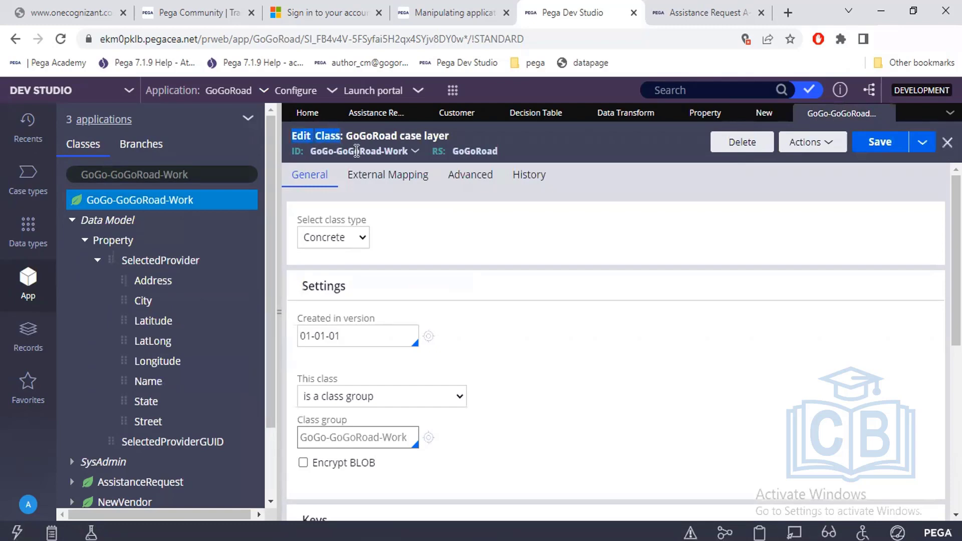
left_click(517, 424)
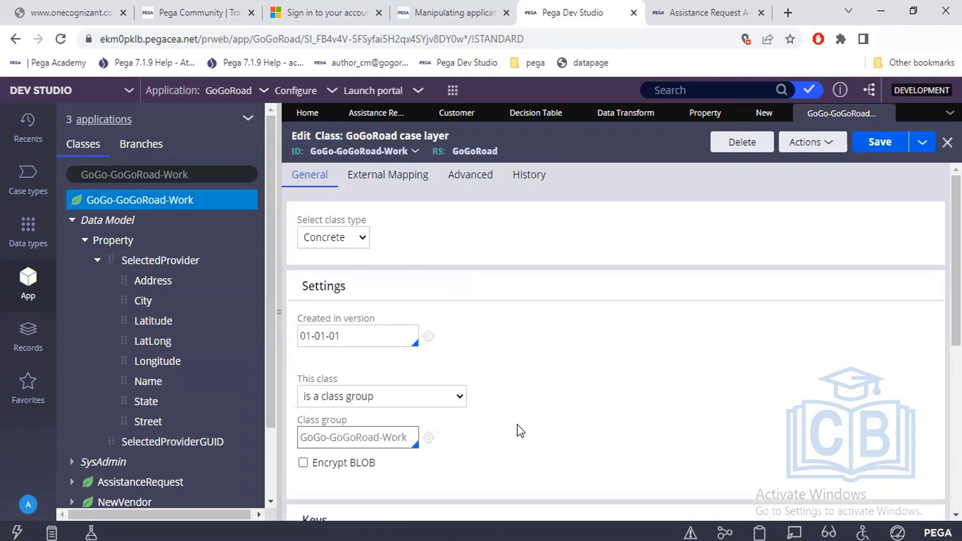
Step: Test the GoGo-GoGoRoad-Work class's connection to its database table and maximize the results window
scroll(517, 424, "down", 6)
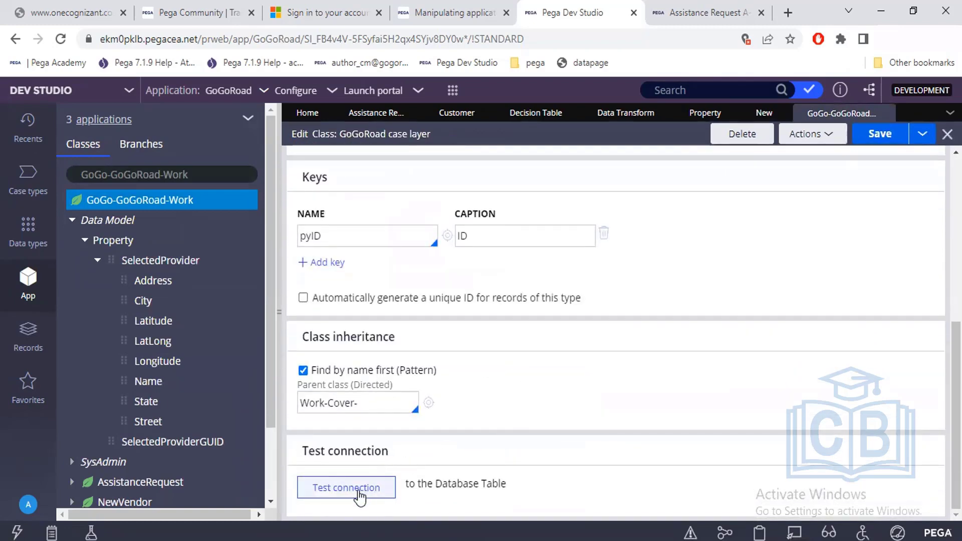
triple_click(474, 483)
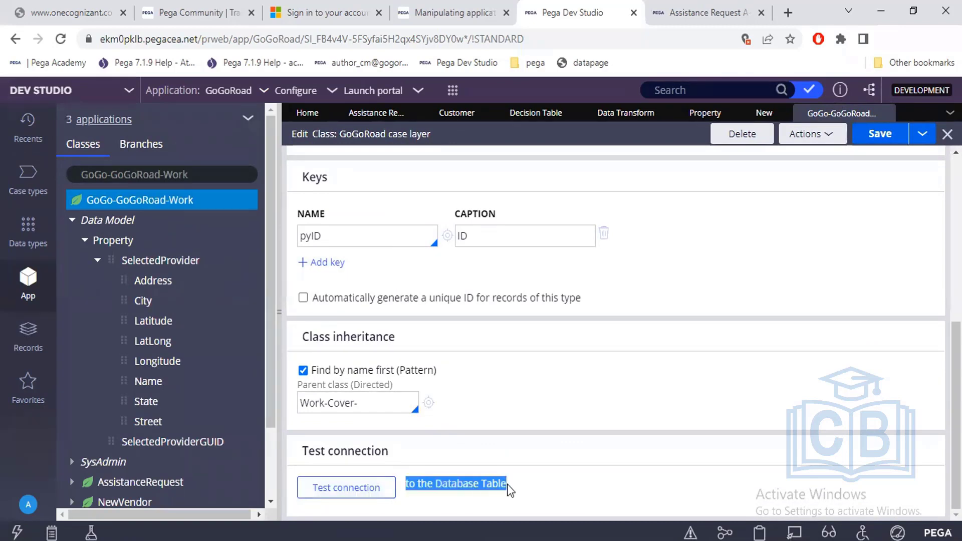
left_click(363, 498)
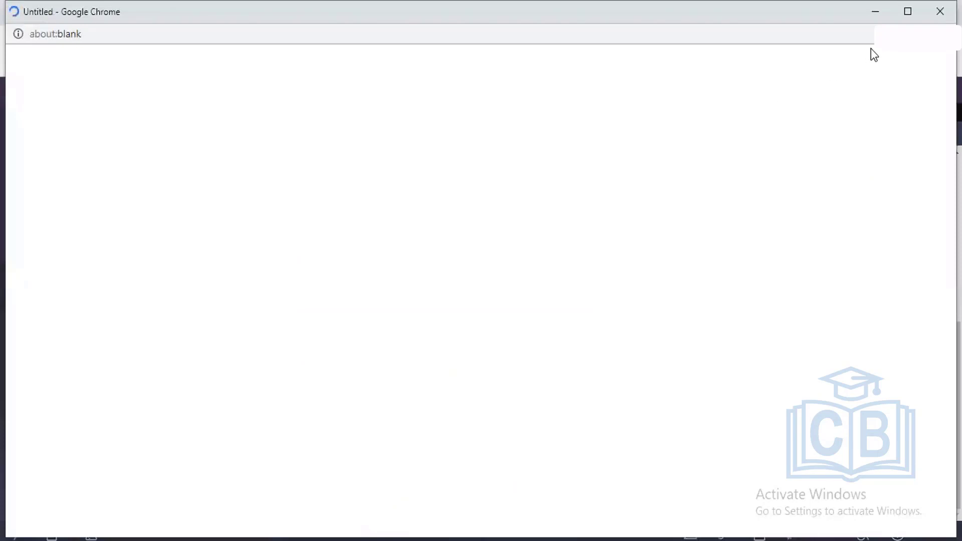
left_click(901, 19)
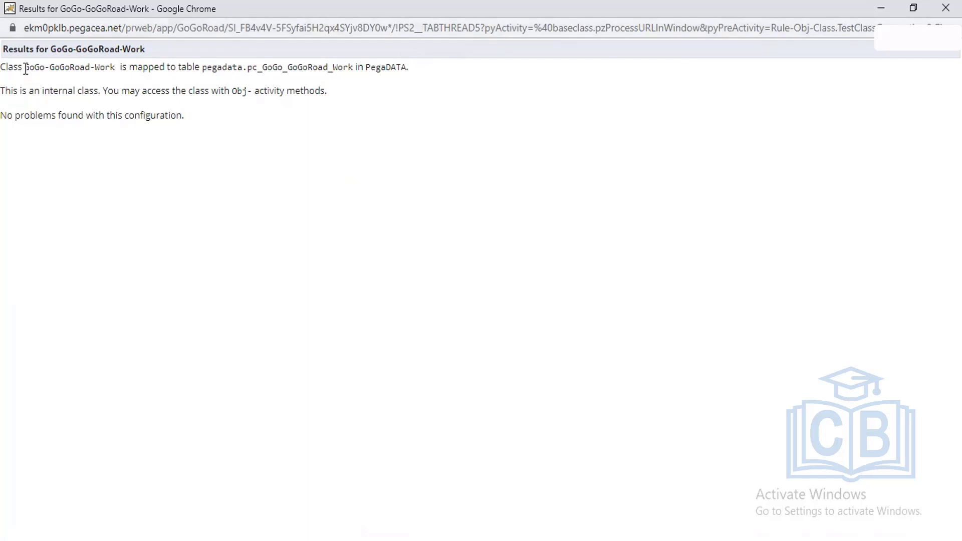
Step: Highlight the class name, its mapped table and the database name in the connection test results
left_click_drag(25, 68, 117, 72)
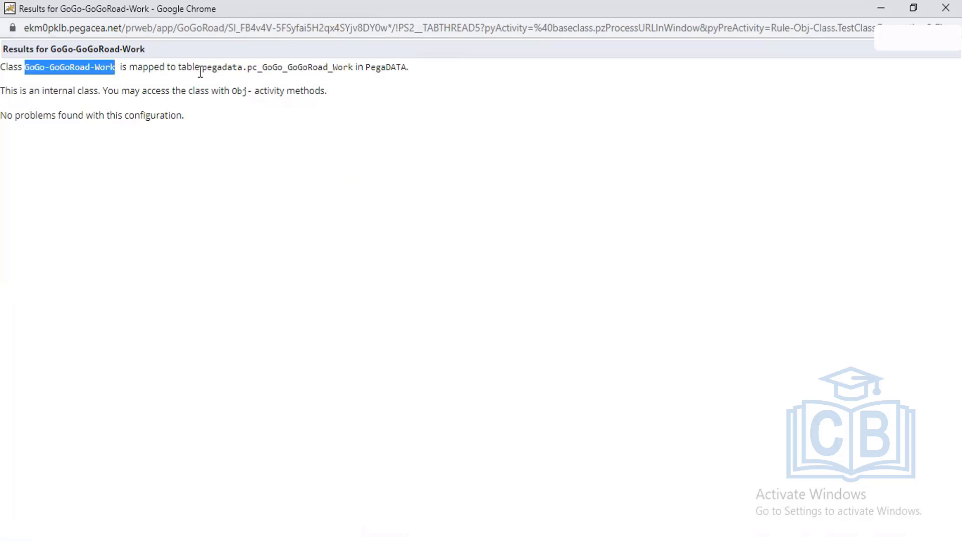
left_click_drag(202, 68, 354, 71)
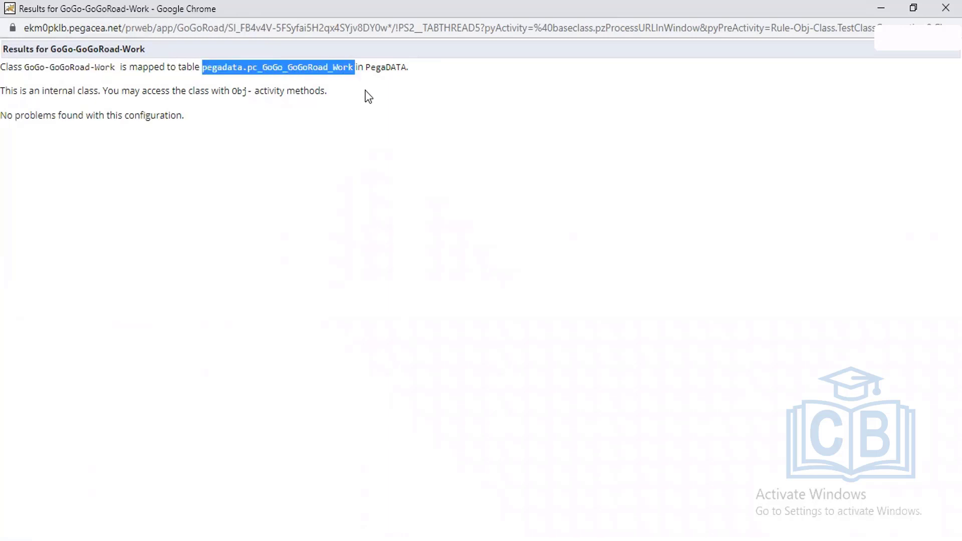
double_click(393, 66)
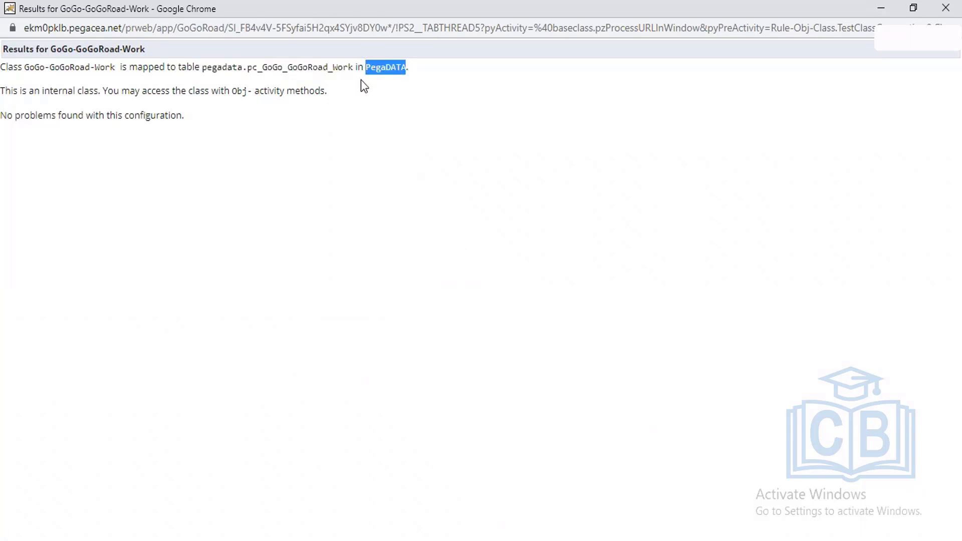
left_click(205, 70)
left_click_drag(204, 71, 348, 69)
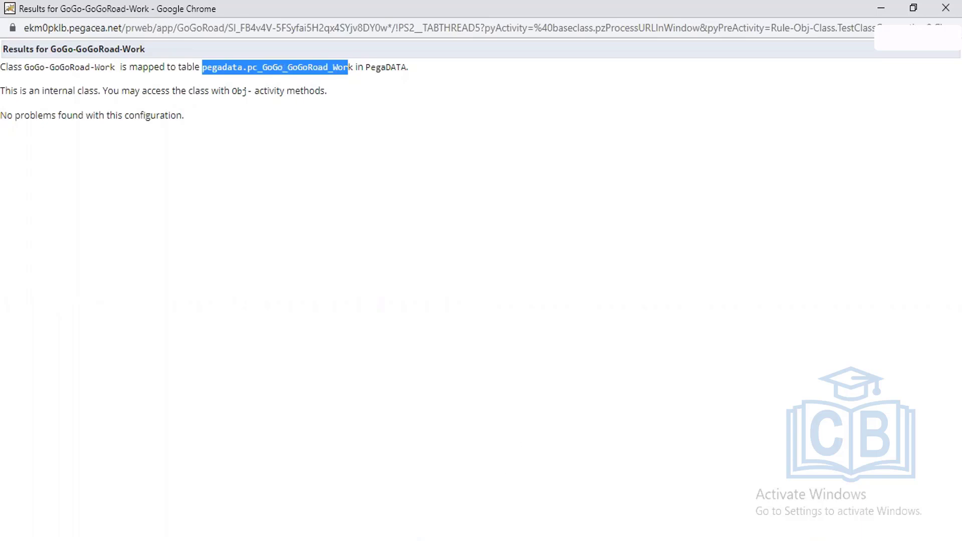
Step: Select the pxObjClass value in the Clipboard Viewer, and clear the Apply to class on Dev Studio's Create Property form
left_click(555, 493)
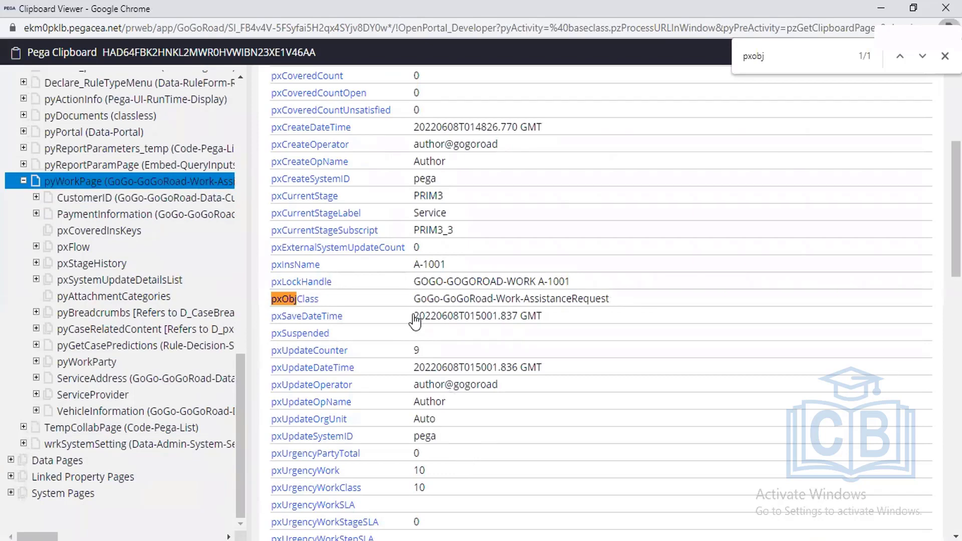
triple_click(617, 308)
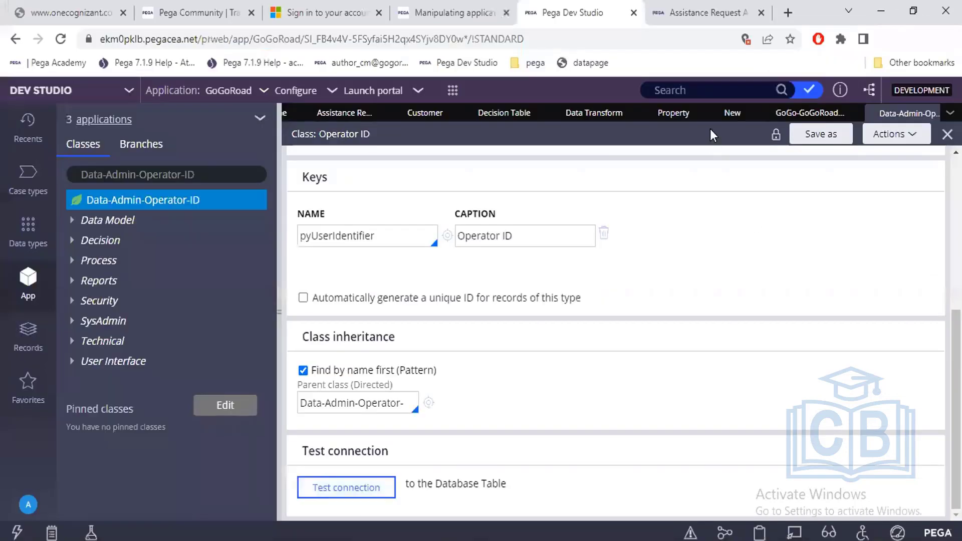
left_click(726, 116)
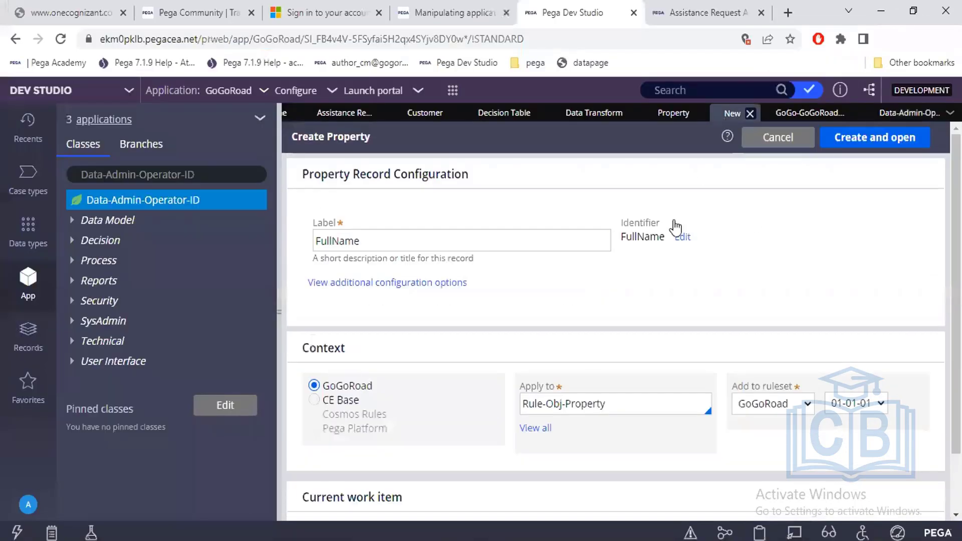
left_click(608, 405)
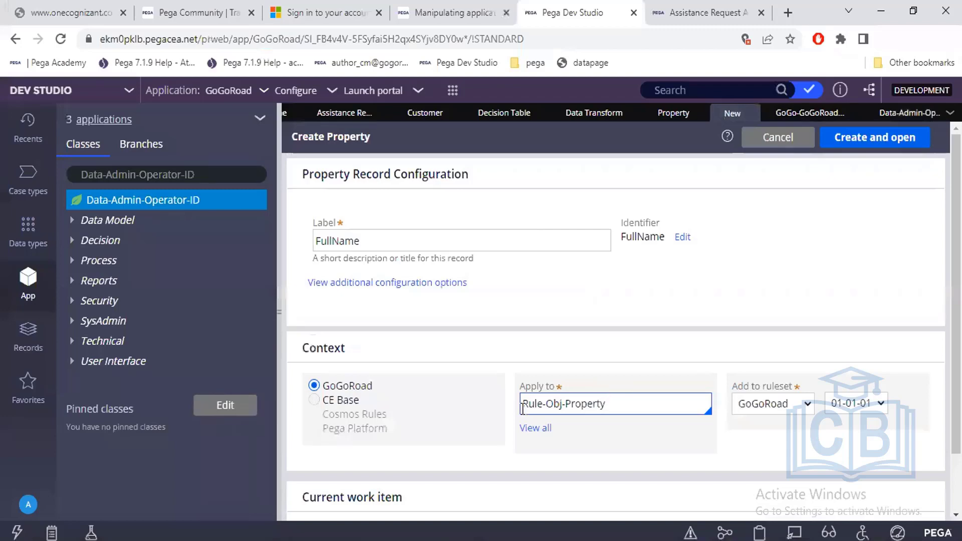
key("ctrl+a")
key("BackSpace")
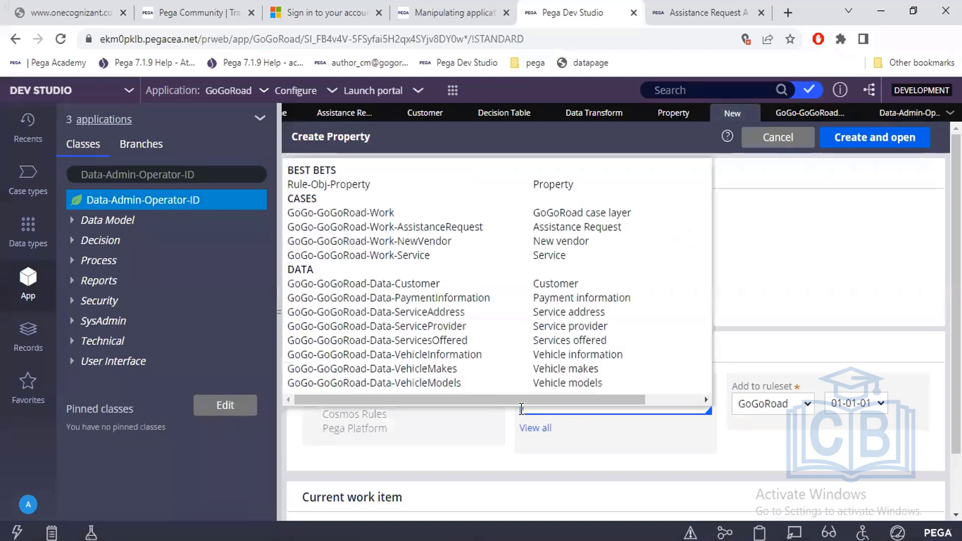
left_click(568, 460)
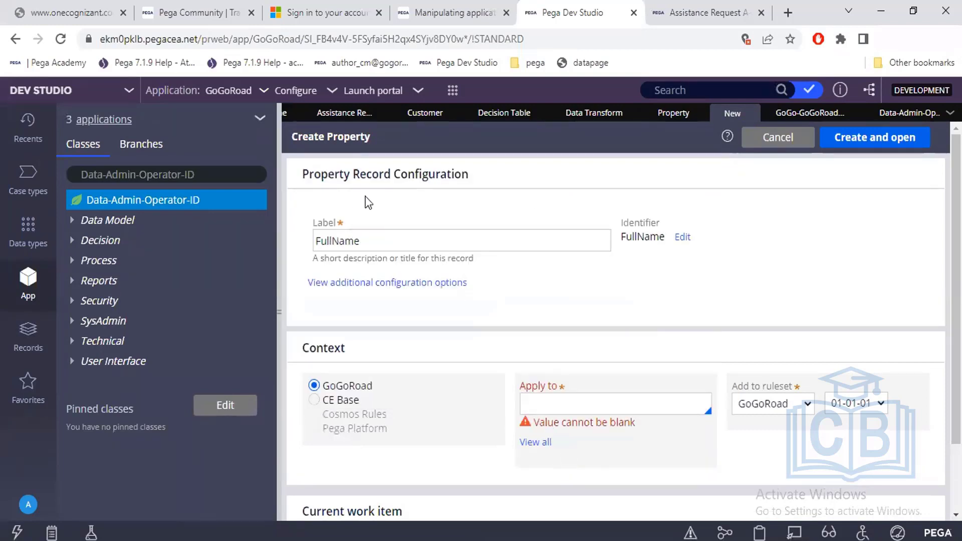
left_click(371, 233)
left_click(373, 234)
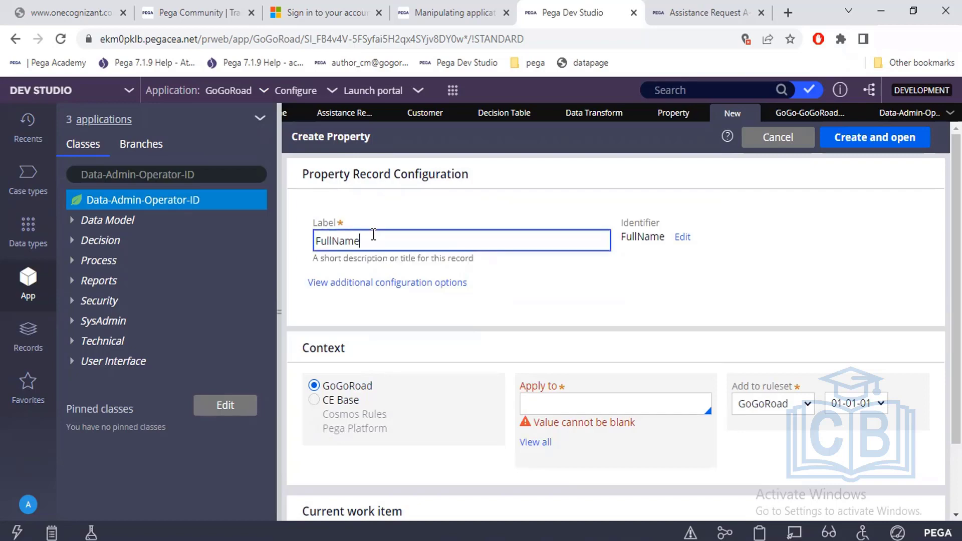
left_click(535, 401)
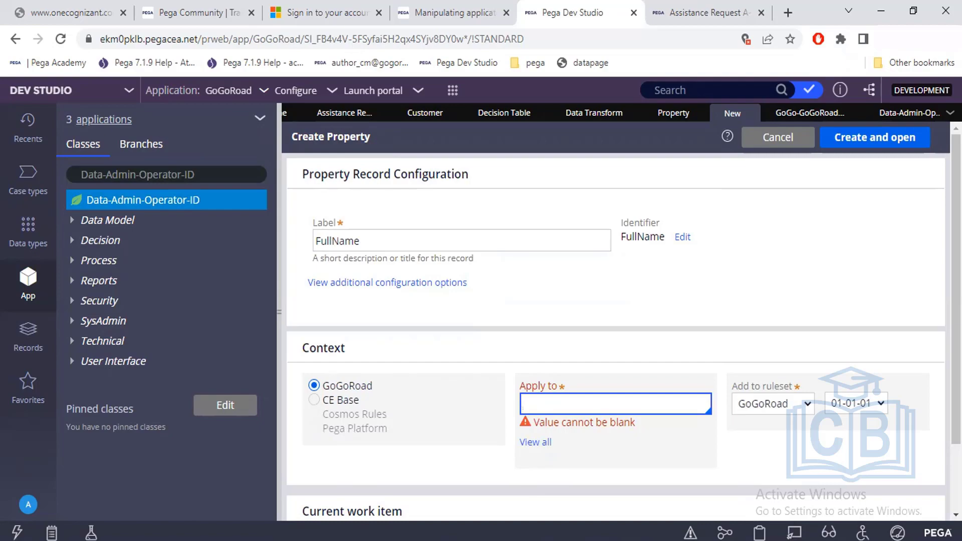
Step: Copy the pxObjClass value from the Clipboard Viewer and set the FullName property's Apply to class to GoGo-GoGoRoad-Work-AssistanceRequest
left_click(470, 535)
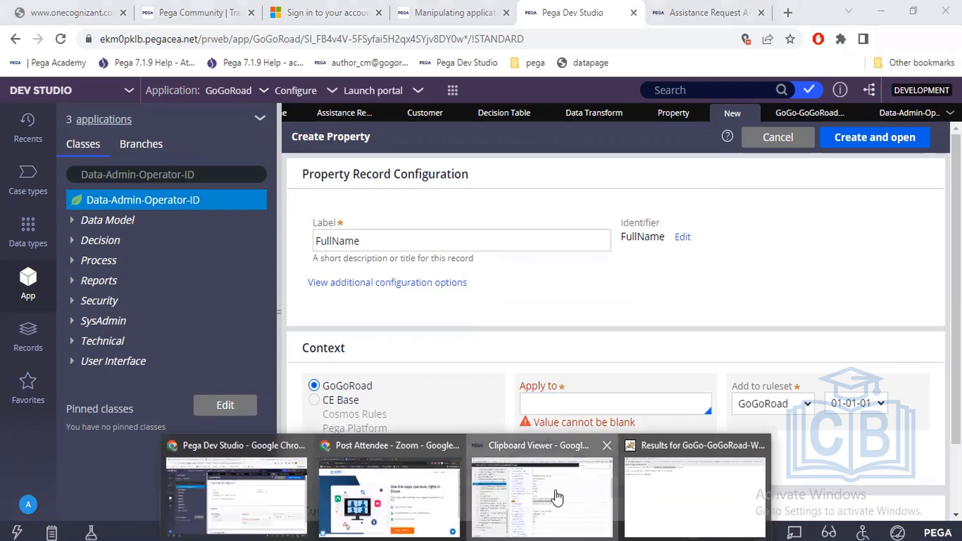
left_click(557, 498)
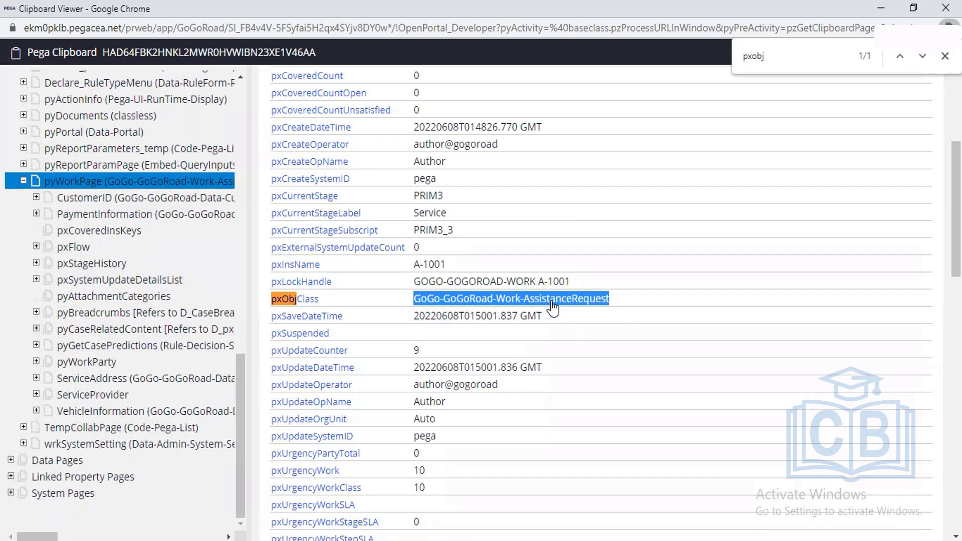
key("alt+Tab")
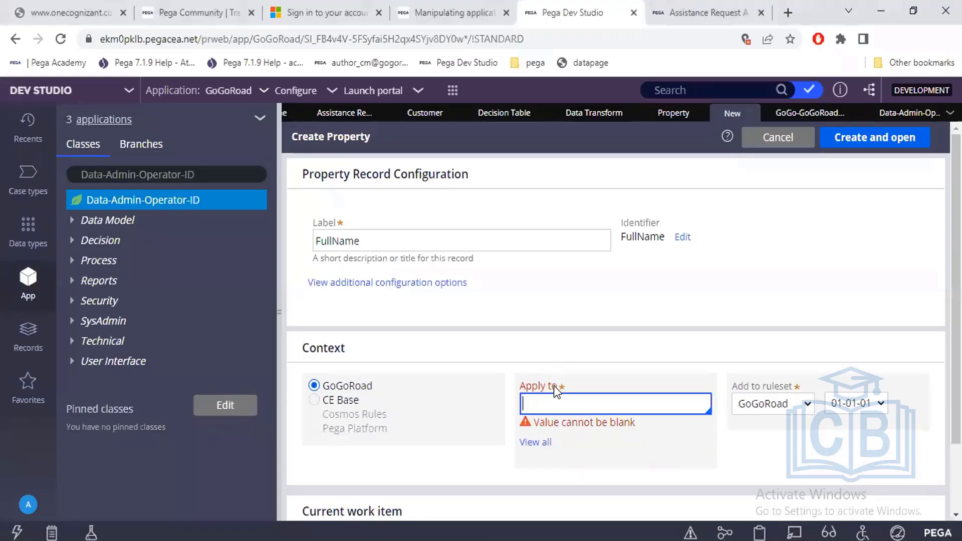
type("GoGo-GoGoRoad-Work-AssistanceRequest")
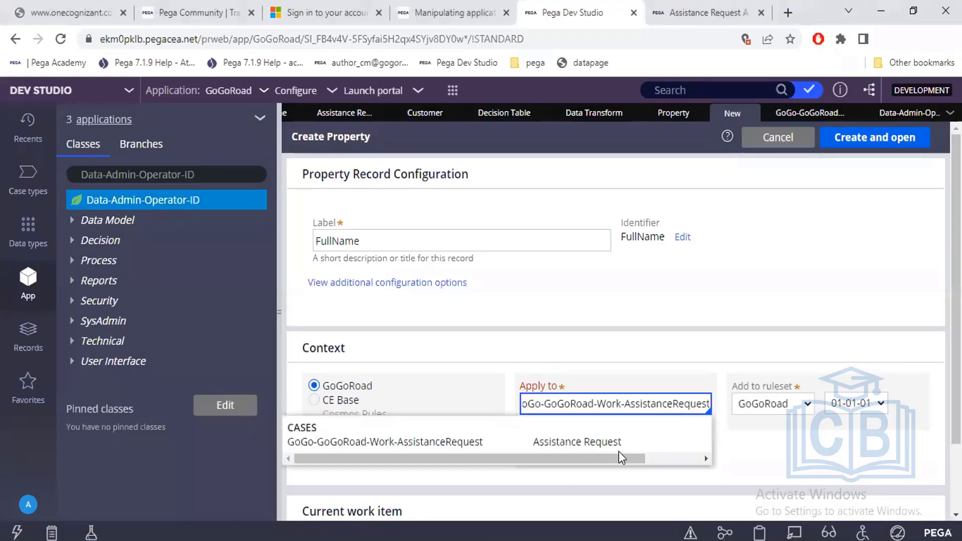
left_click(600, 441)
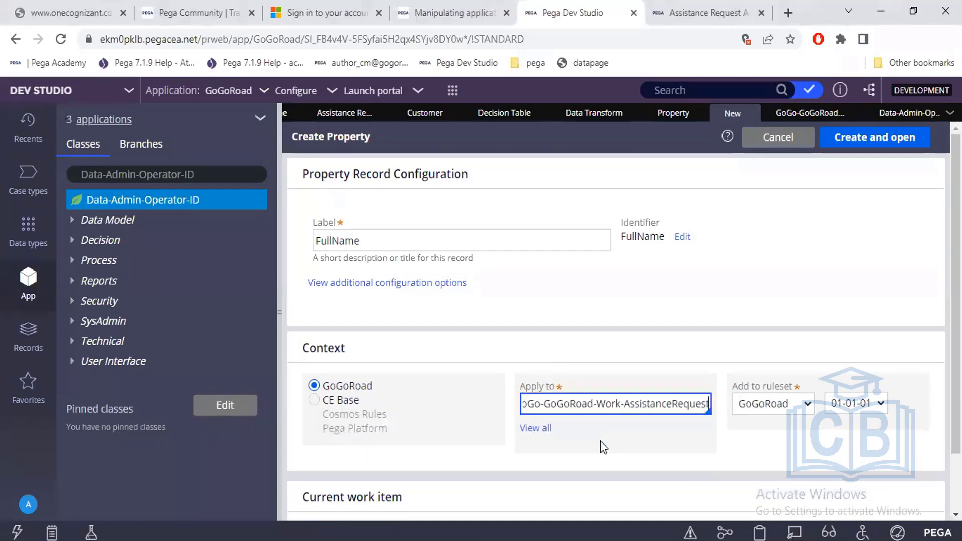
Step: Check the ruleset and ruleset version choices for the FullName property, keeping GoGoRoad and 01-01-01
left_click(792, 405)
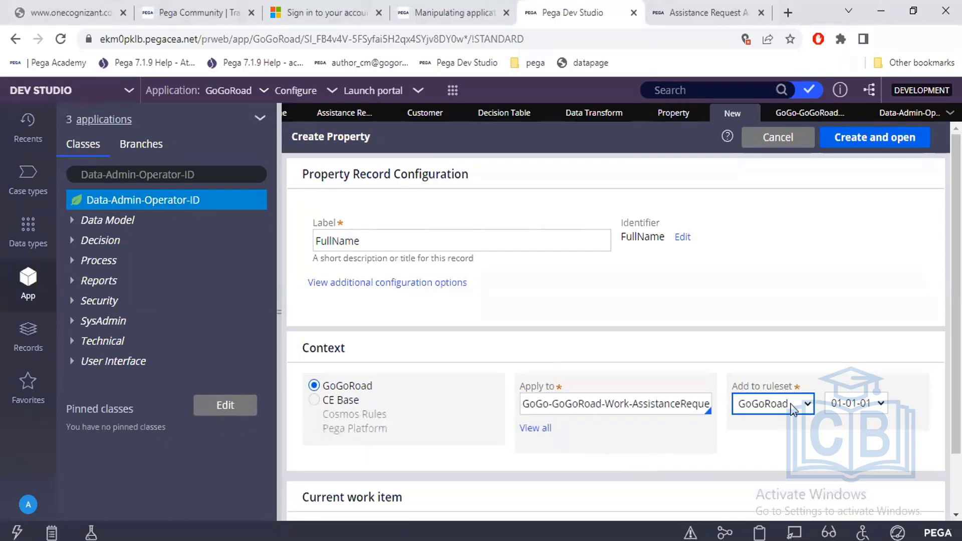
left_click(790, 406)
left_click(852, 400)
left_click(851, 401)
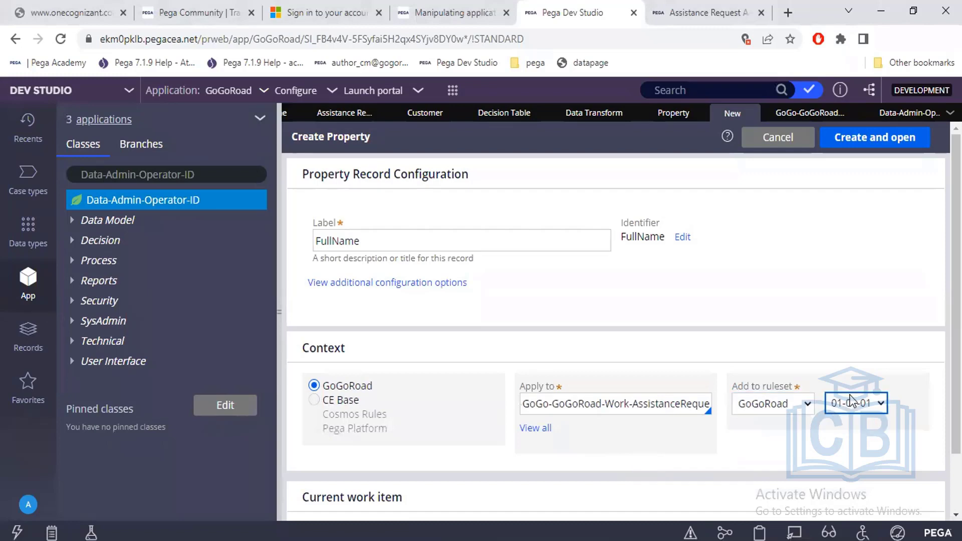
Step: Keep ruleset GoGoRoad version 01-01-01 for the FullName property, and create and open it
left_click(789, 402)
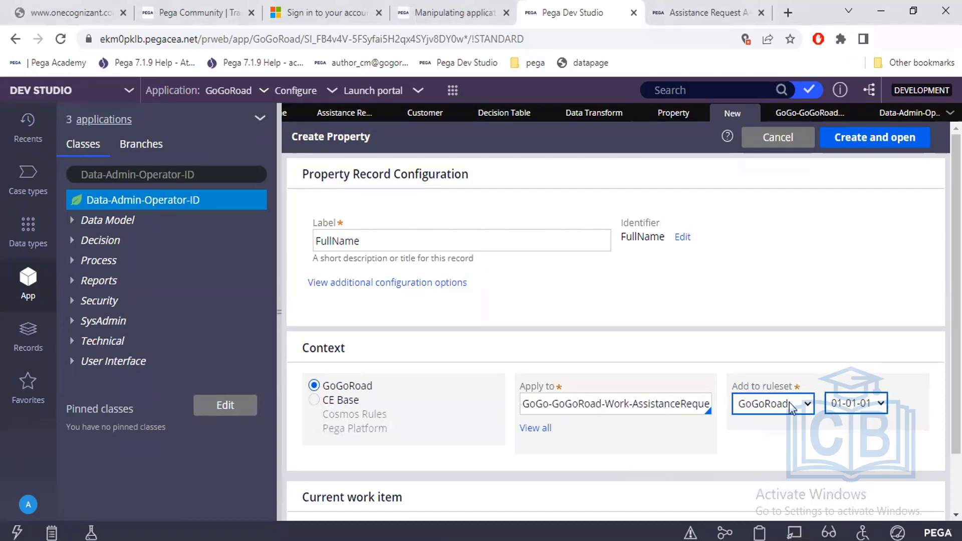
left_click(829, 404)
left_click(830, 403)
left_click(833, 409)
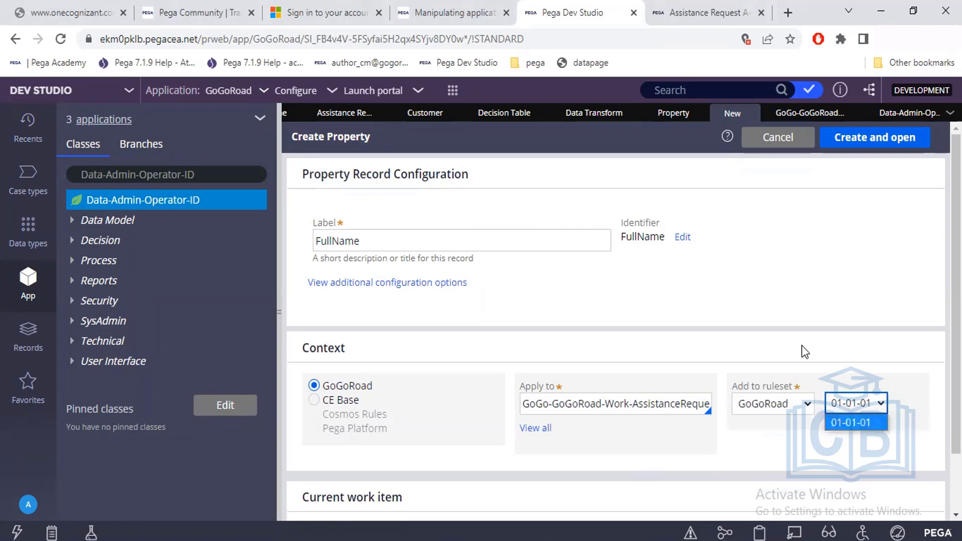
left_click(802, 345)
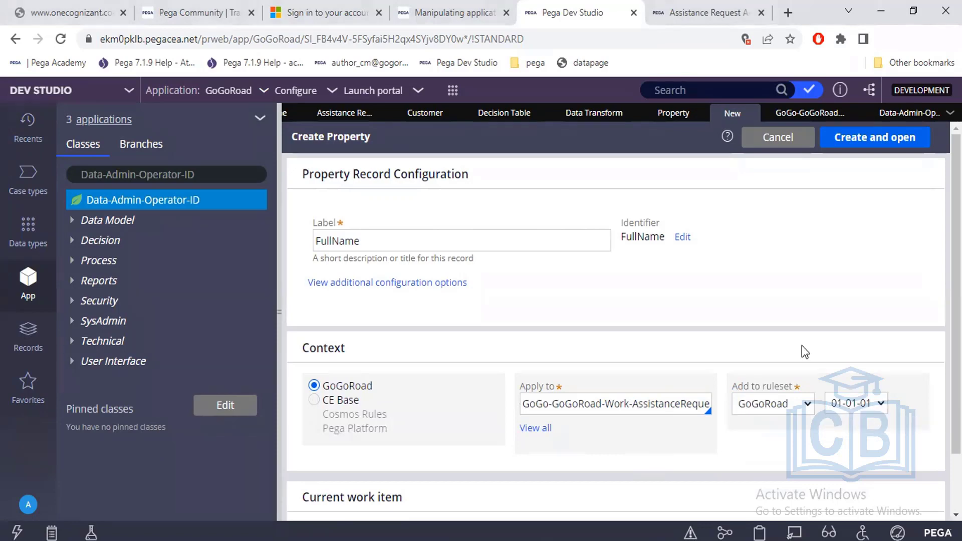
left_click(859, 150)
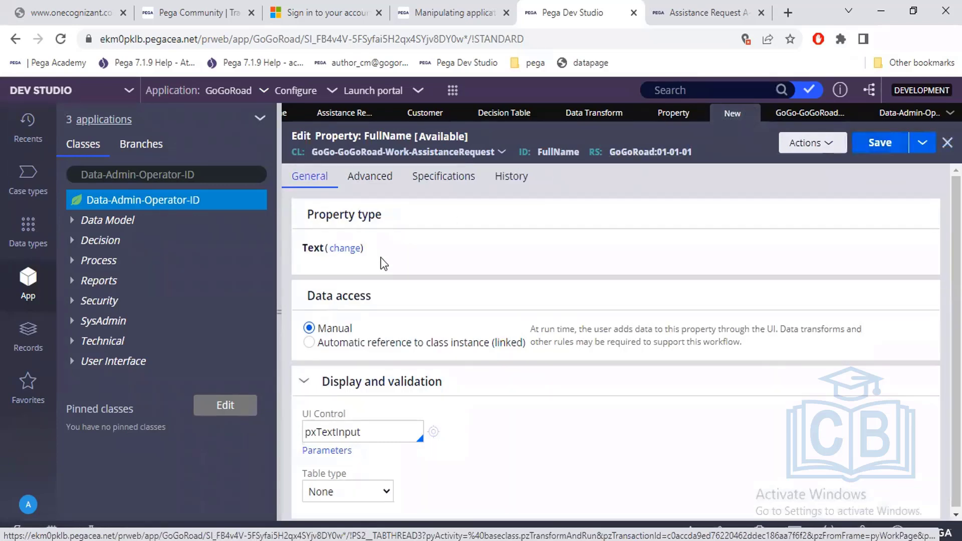
Step: Open the property type choices for FullName and set the browser zoom to 90%
left_click(344, 248)
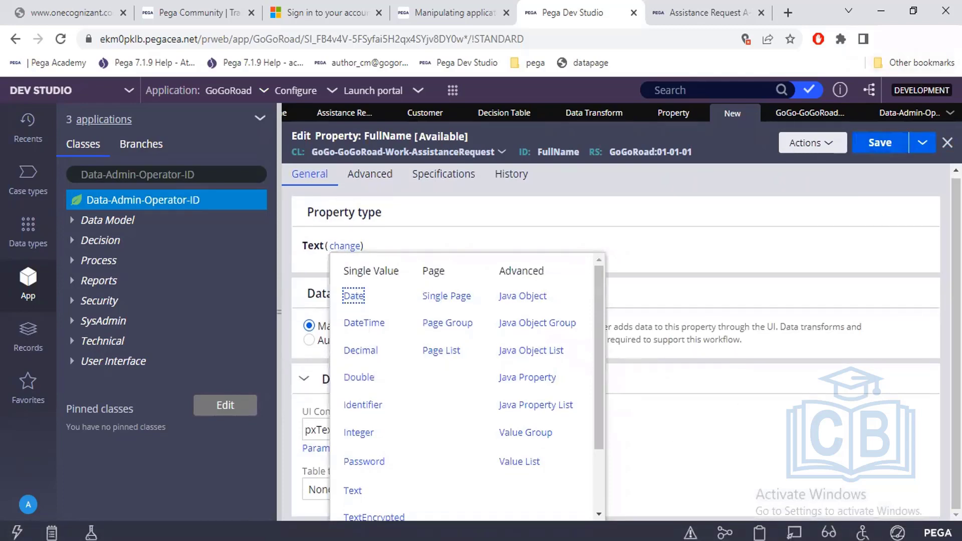
left_click(945, 38)
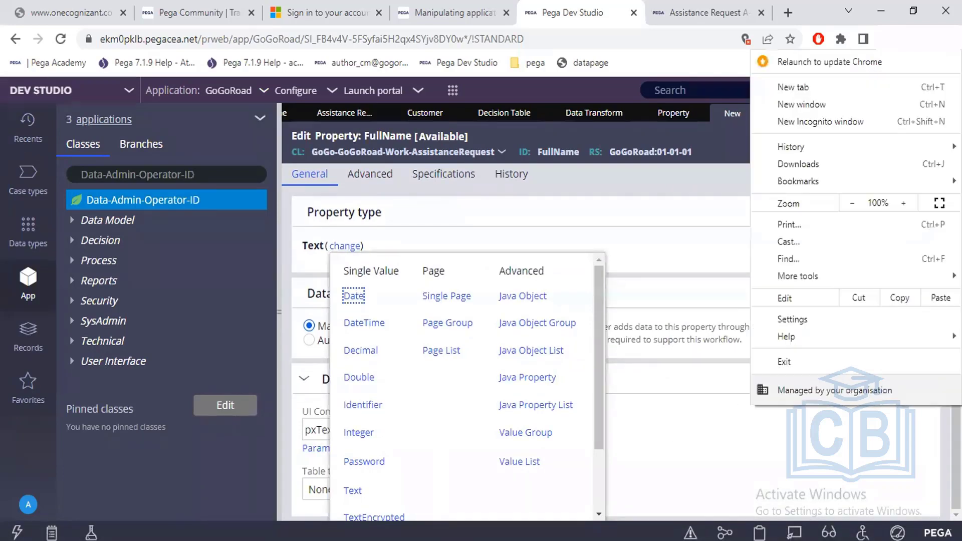
left_click(846, 206)
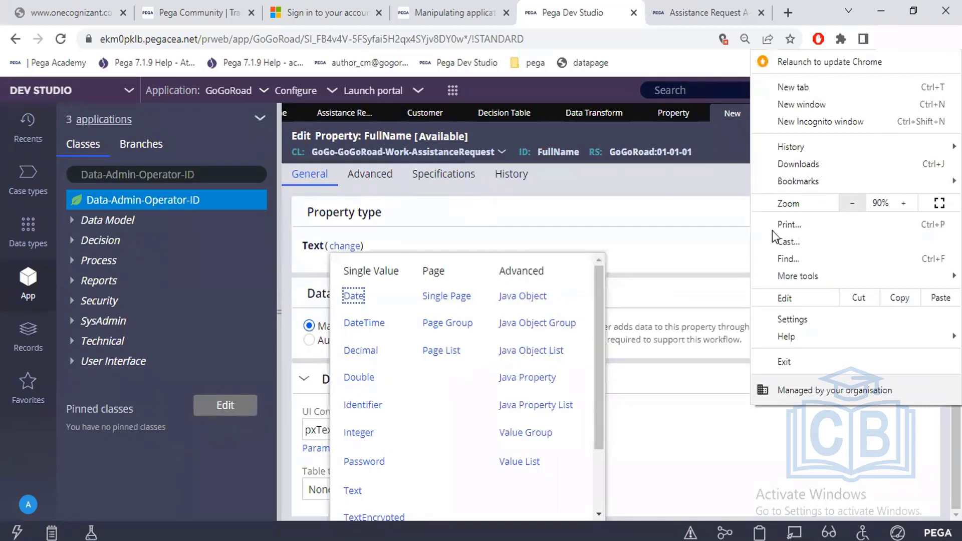
left_click(702, 237)
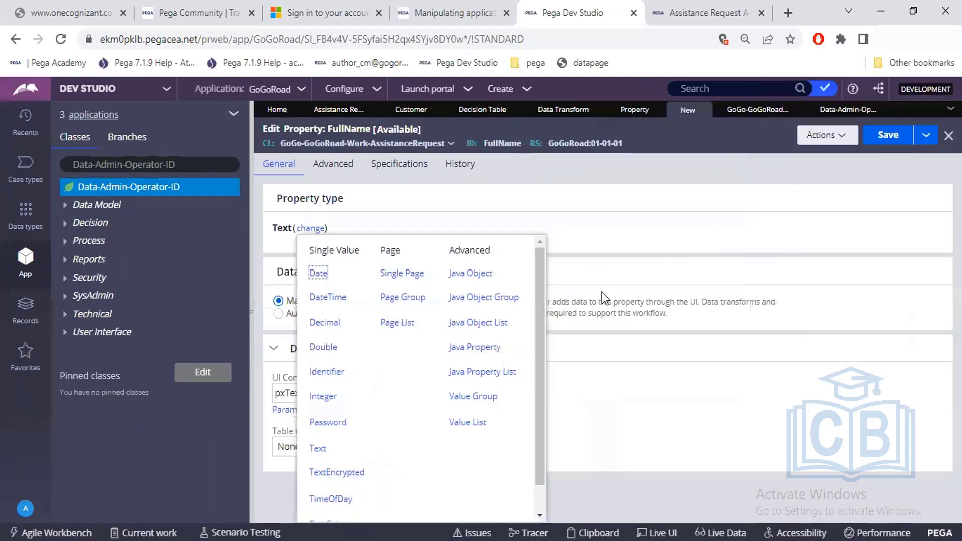
Step: Review the single value, page and advanced property types available for FullName, keeping Text
left_click(313, 229)
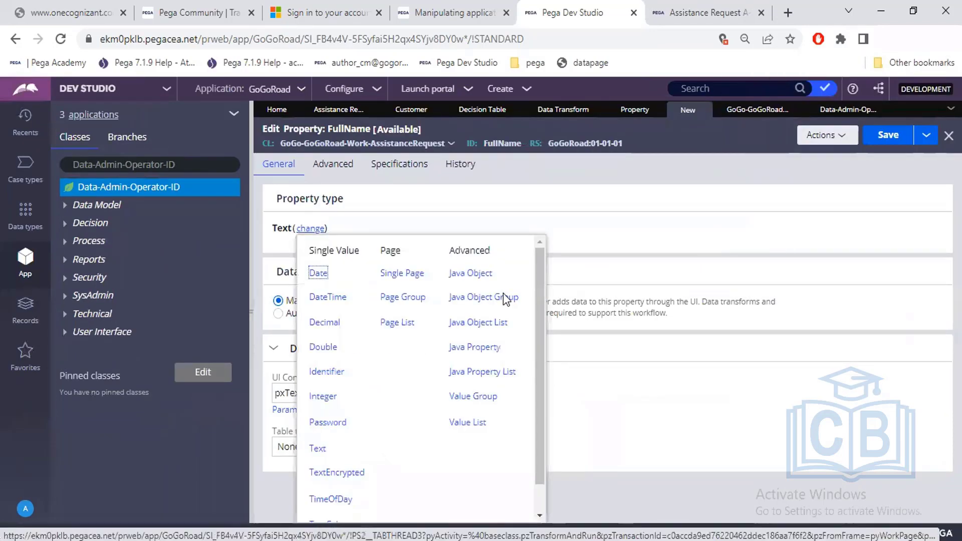
scroll(544, 395, "down", 1)
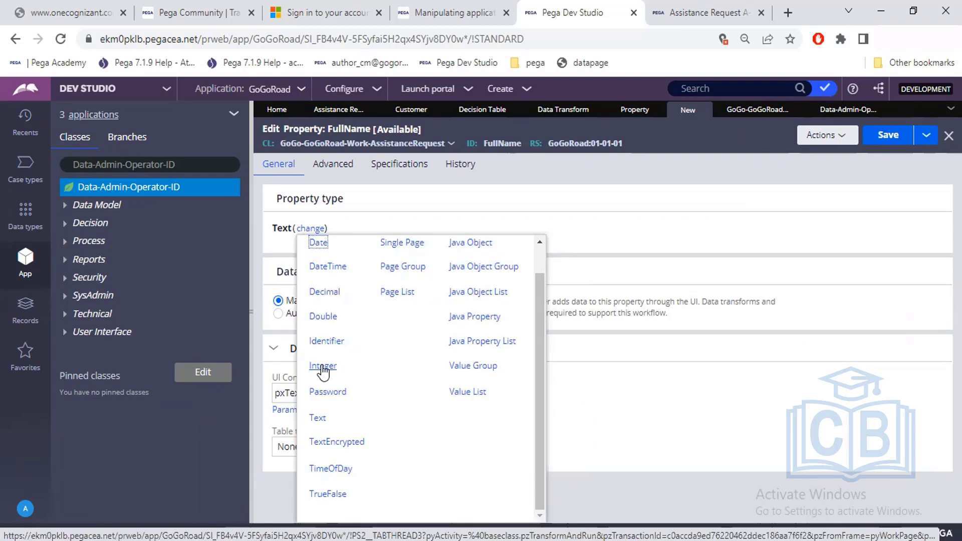
scroll(322, 371, "up", 1)
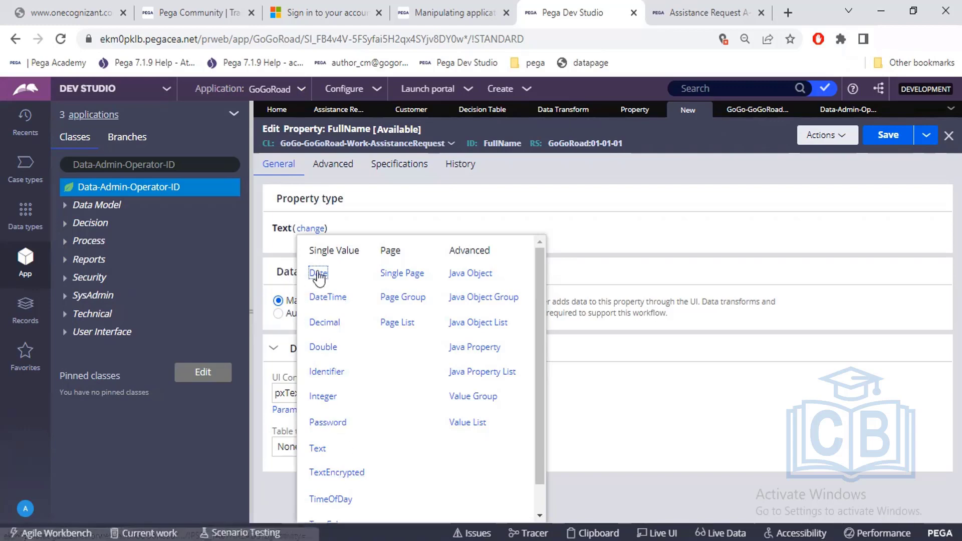
left_click(405, 221)
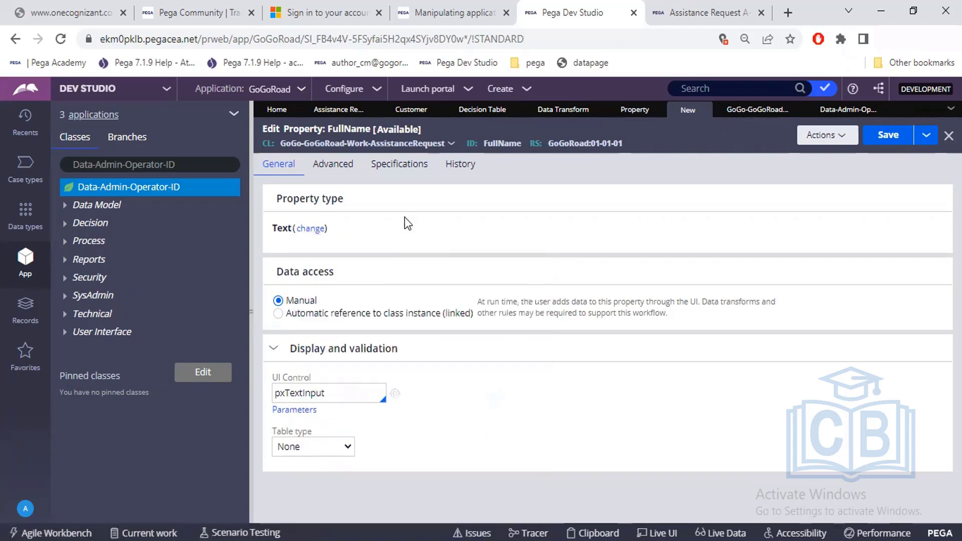
Step: Save the FullName property and highlight its Text property type
left_click(877, 135)
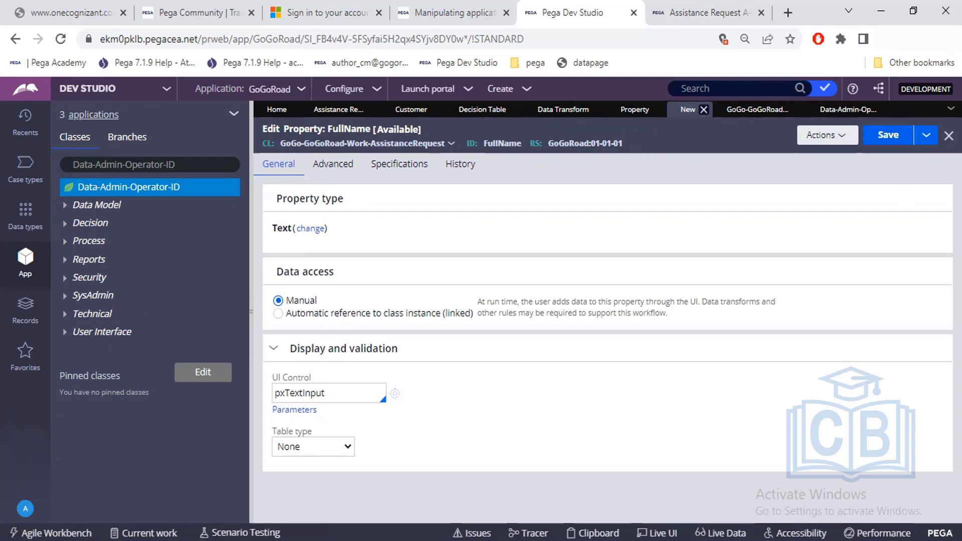
left_click(879, 145)
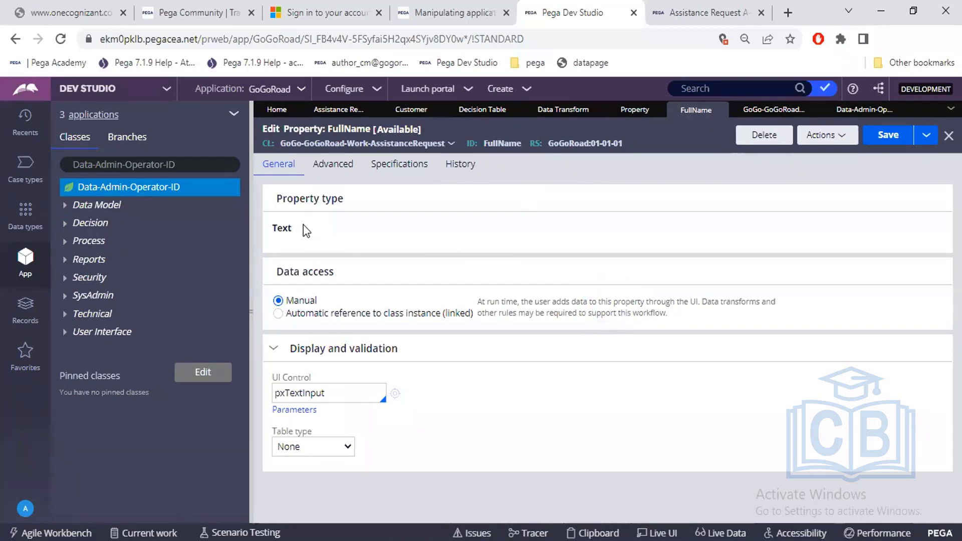
left_click_drag(302, 227, 270, 229)
Step: Show the list of Property records, and look up the class GoGo-GoGoRoad-Work-AssistanceRequest in the App explorer
left_click(25, 311)
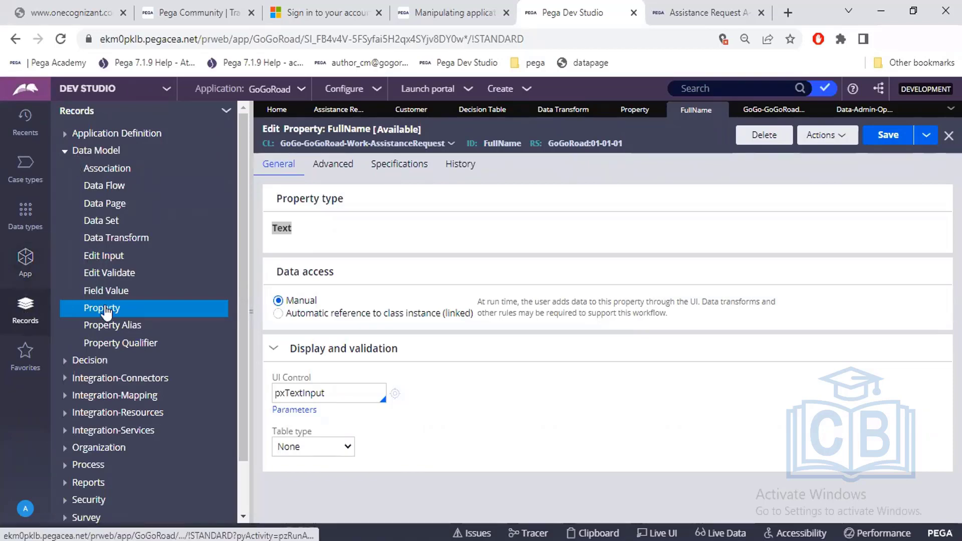
left_click(629, 123)
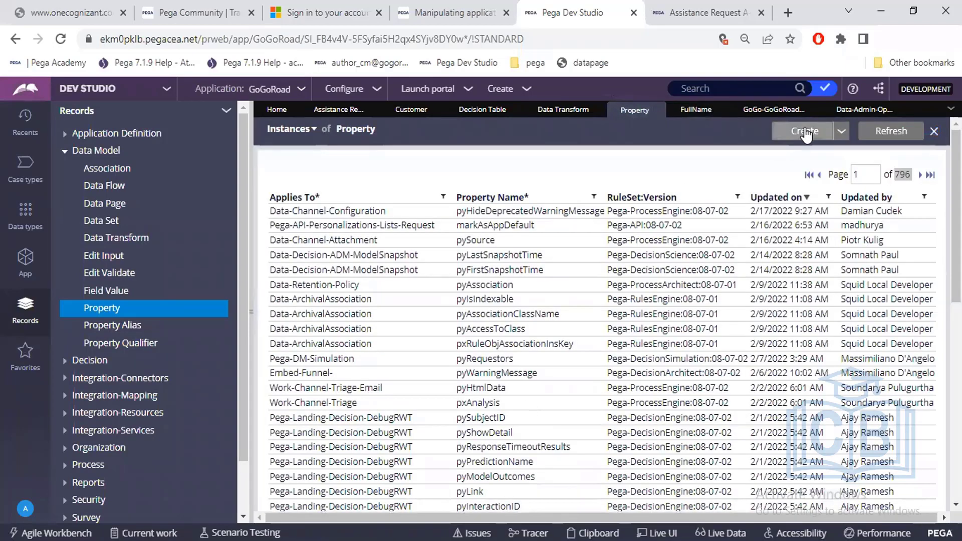
left_click(24, 273)
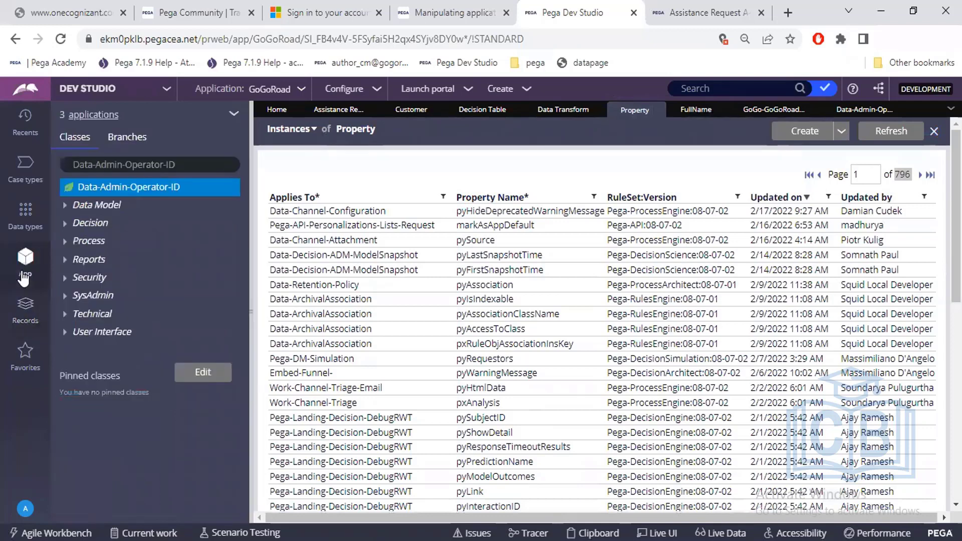
left_click(199, 164)
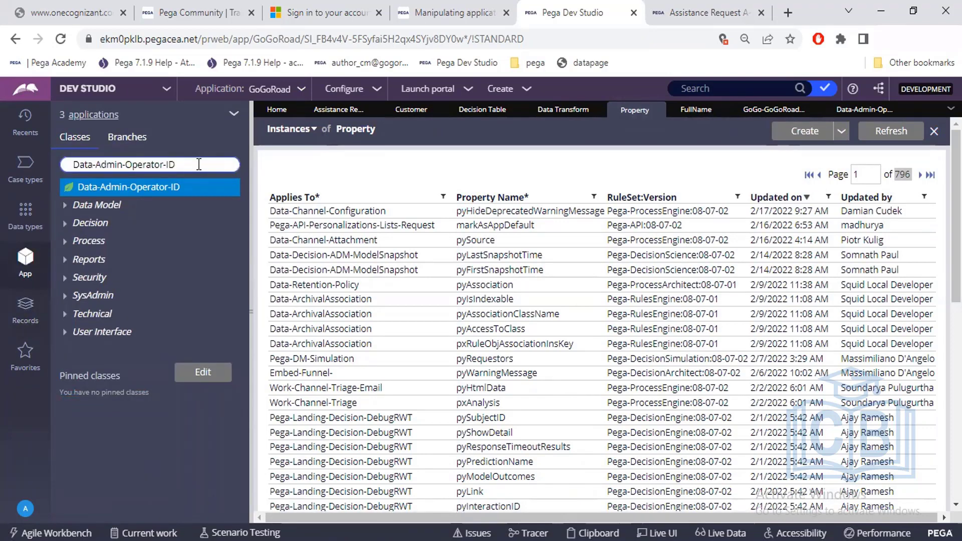
key("ctrl+a")
key("BackSpace")
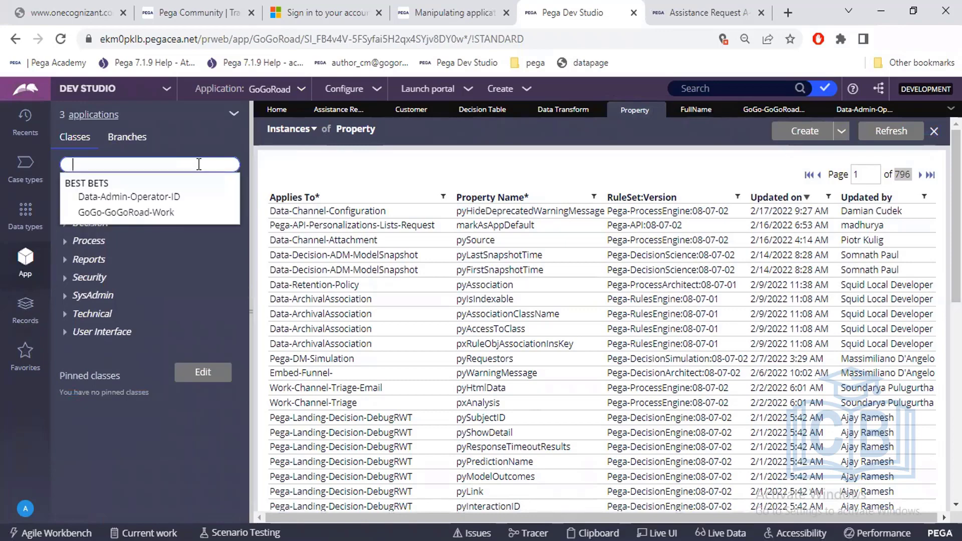
type("GoGo-GoGoRoad-Work-AssistanceRequest")
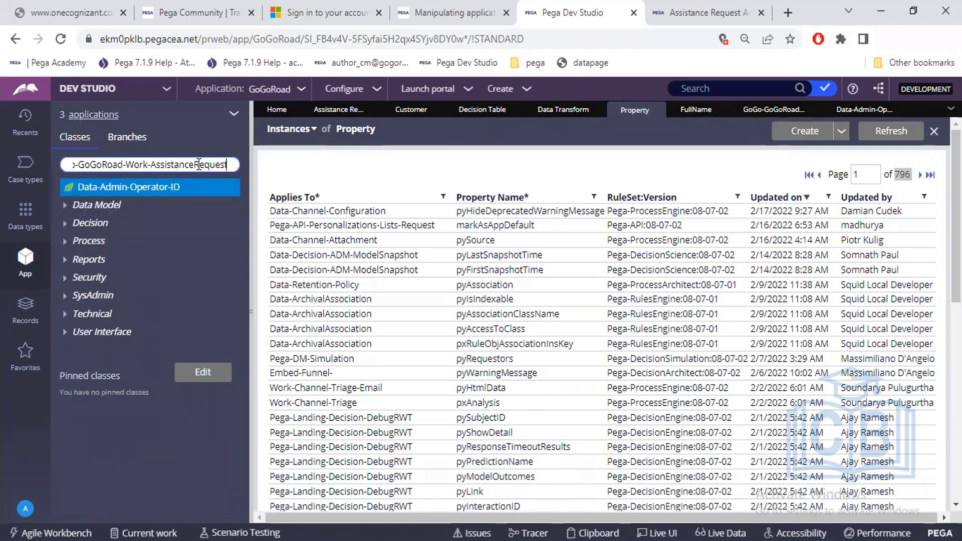
key("Return")
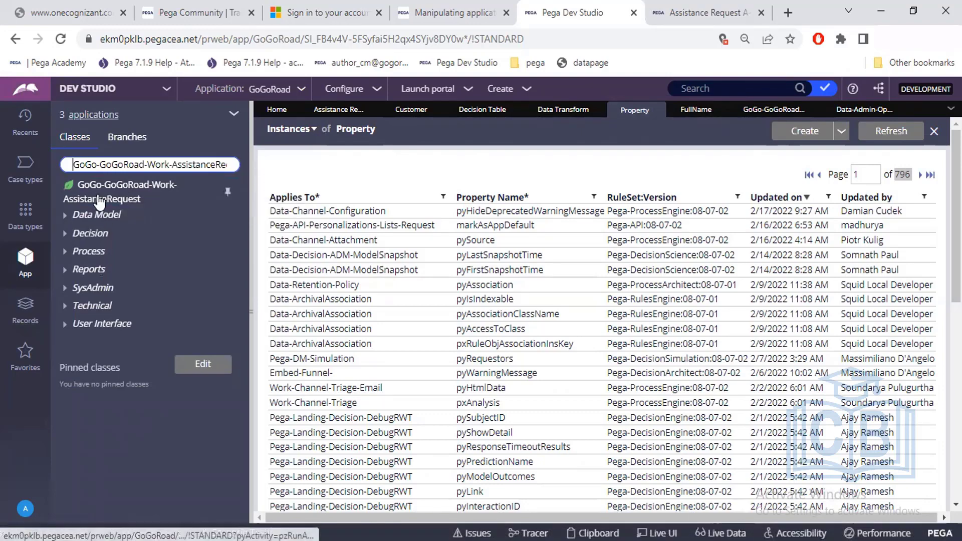
Step: Start a new Data Model property from the GoGo-GoGoRoad-Work-AssistanceRequest class and highlight the class it applies to
left_click(99, 200)
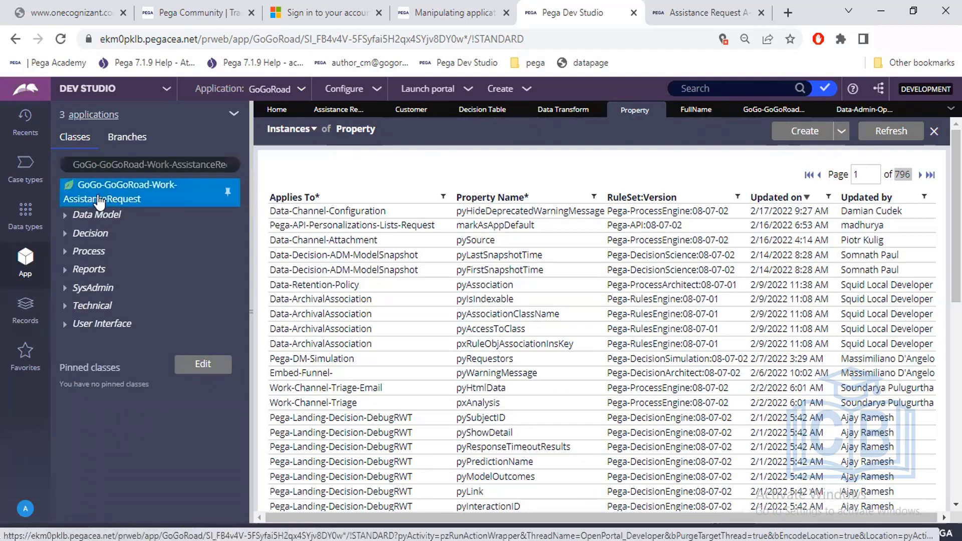
right_click(98, 199)
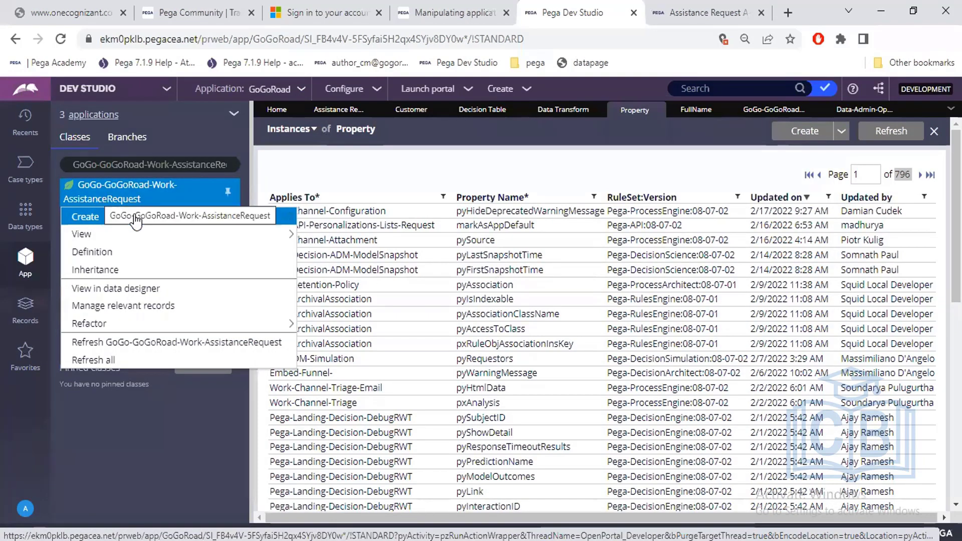
mouse_move(139, 222)
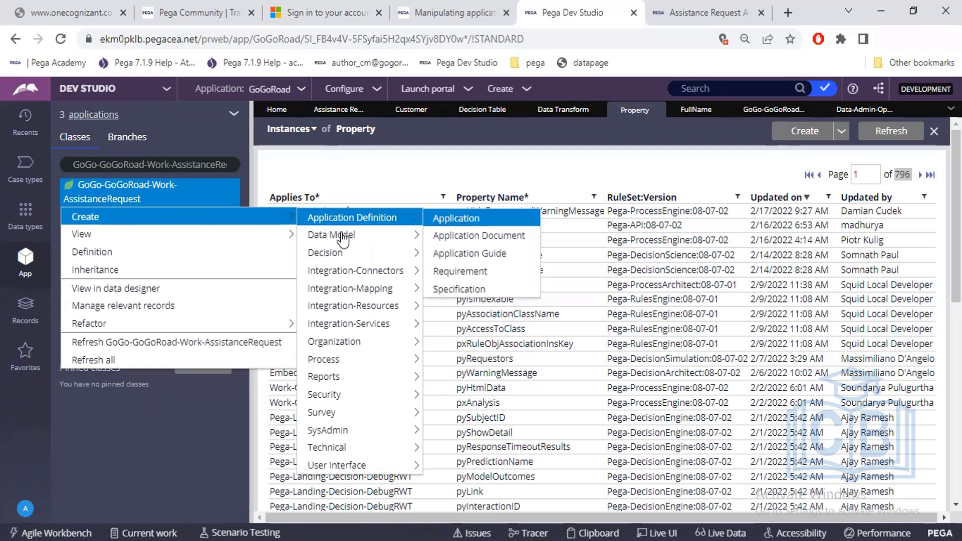
mouse_move(344, 239)
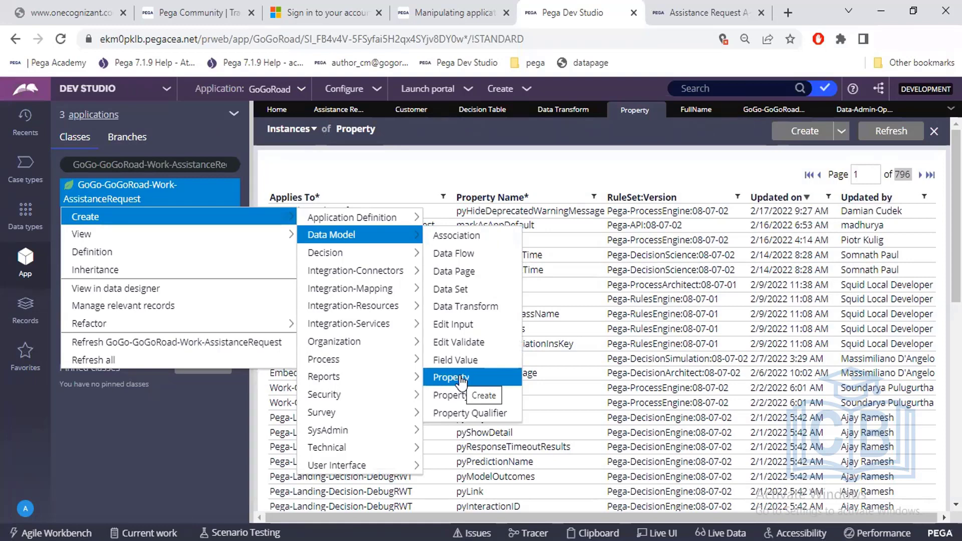
left_click(461, 382)
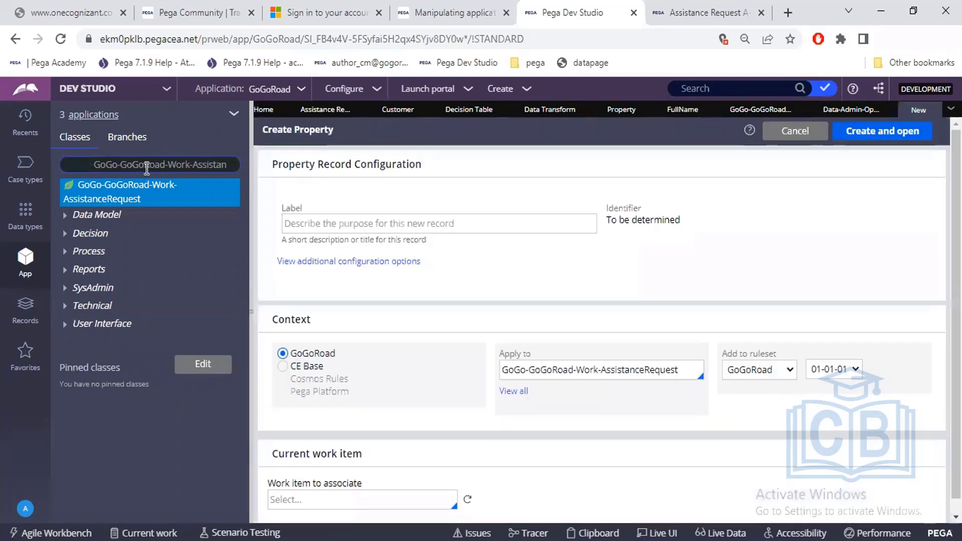
left_click(649, 371)
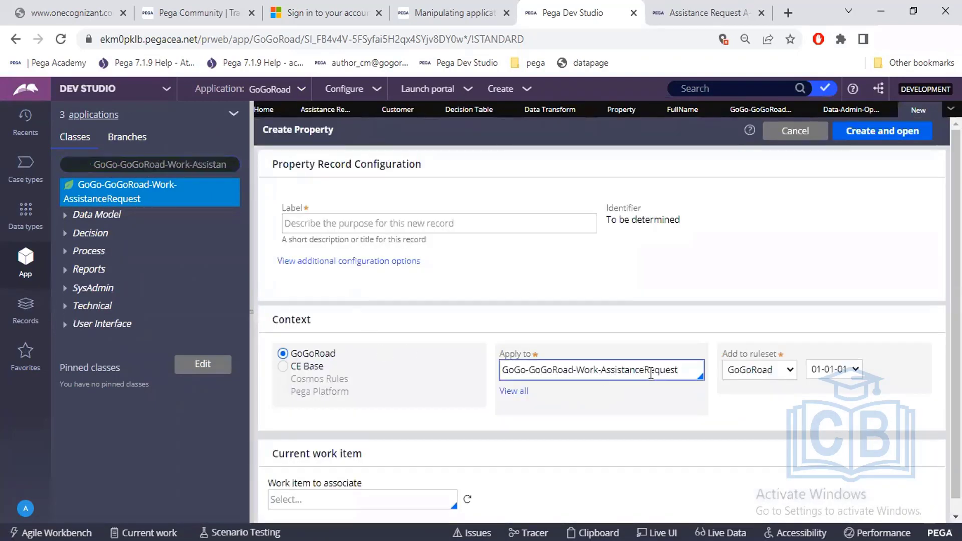
left_click_drag(680, 371, 529, 371)
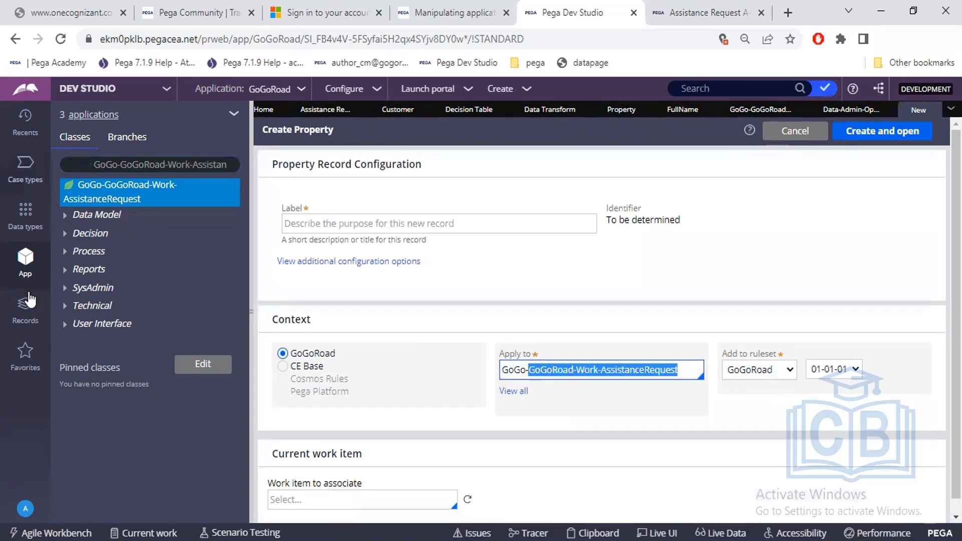
Step: Start another new property from the Property records list and check its Apply to class
left_click(29, 316)
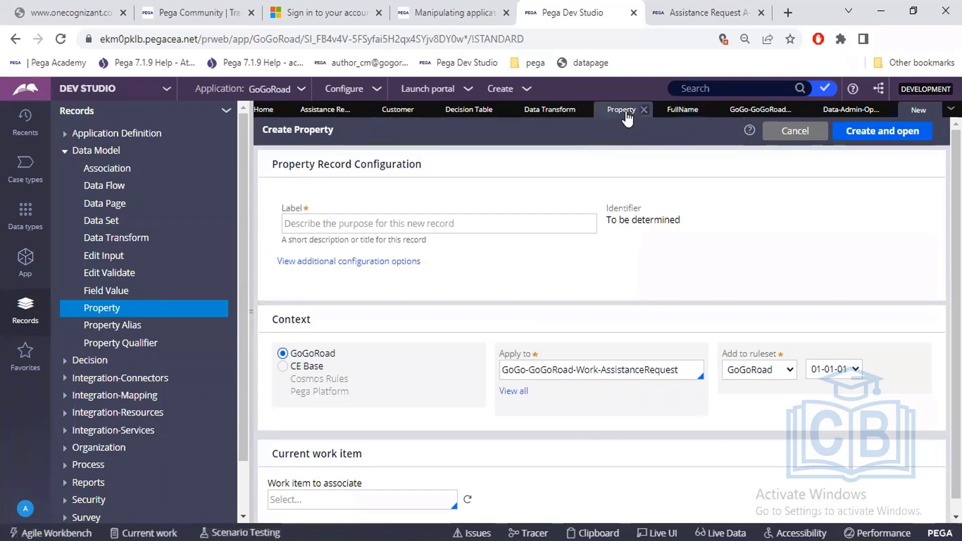
left_click(621, 110)
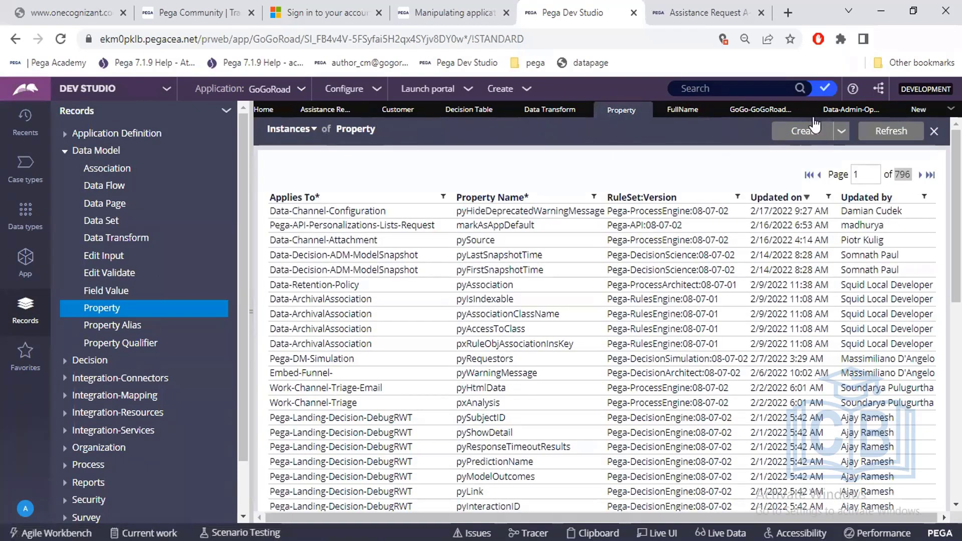
left_click(812, 132)
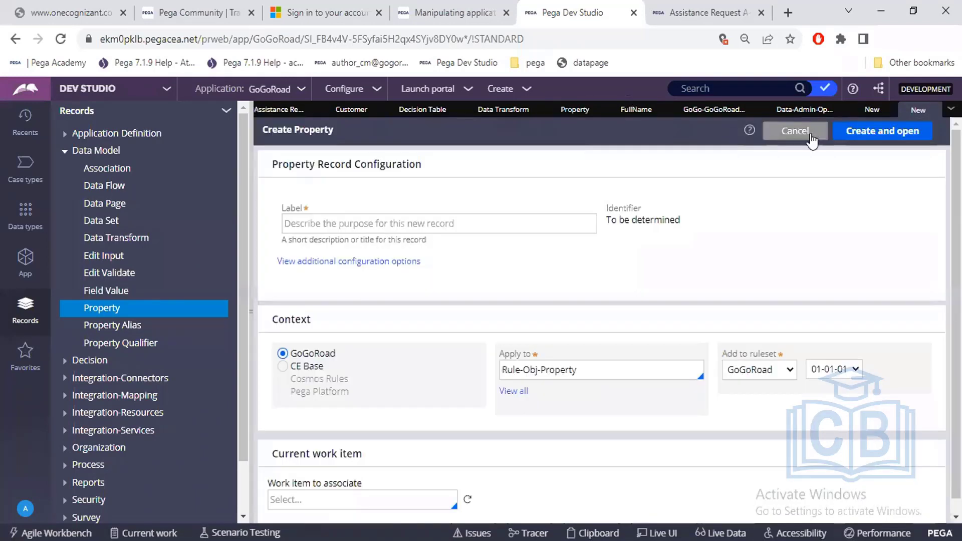
left_click(590, 369)
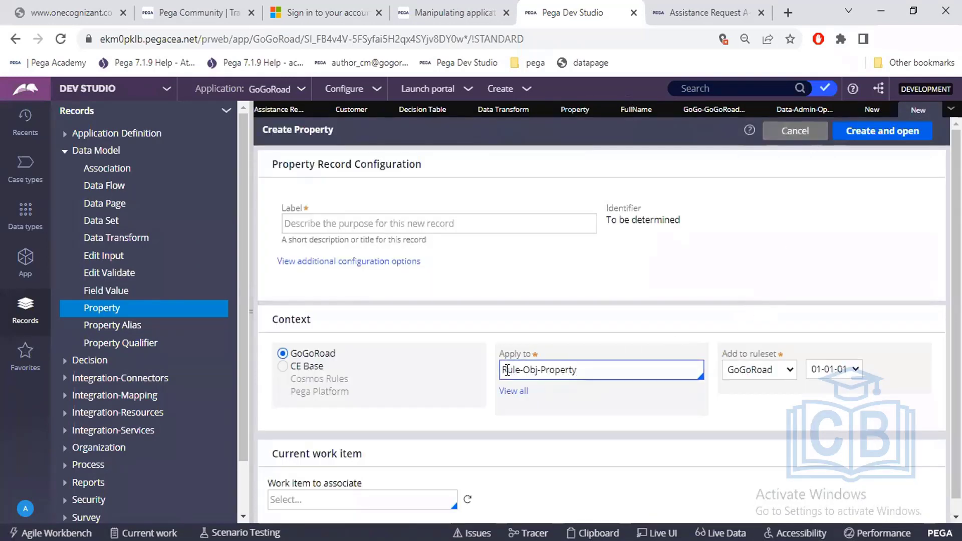
Step: Compare with the Create Property form started from the class, and revisit the App and Records explorers as starting points
left_click(872, 111)
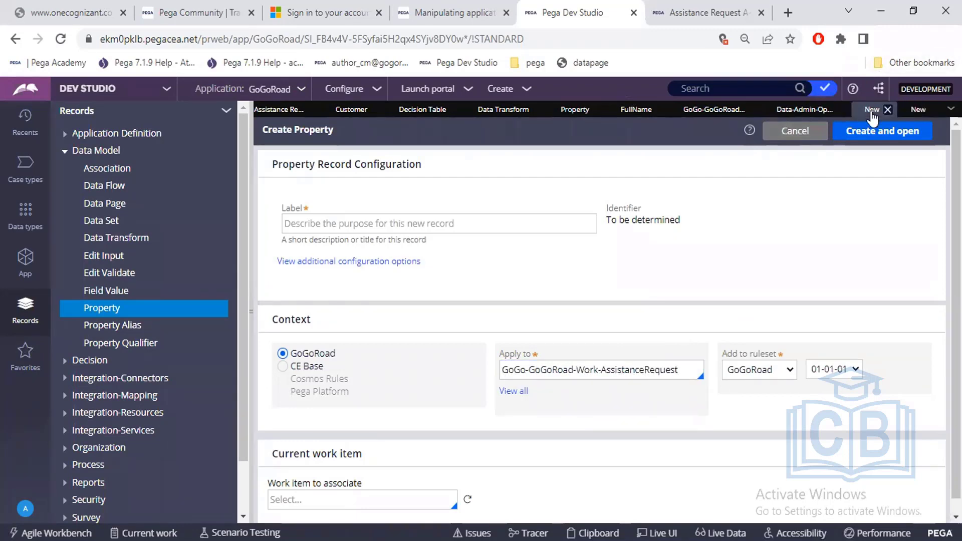
left_click(26, 260)
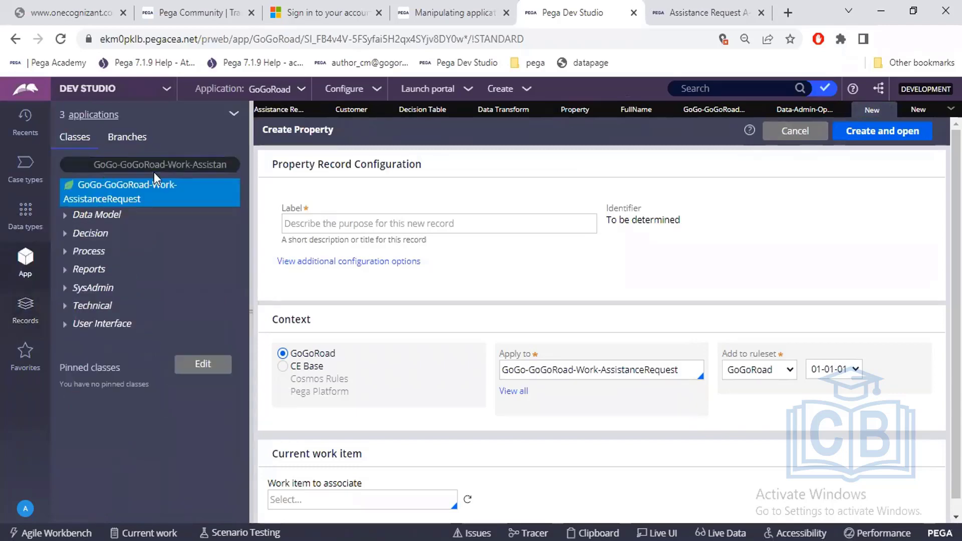
left_click(25, 311)
left_click(98, 306)
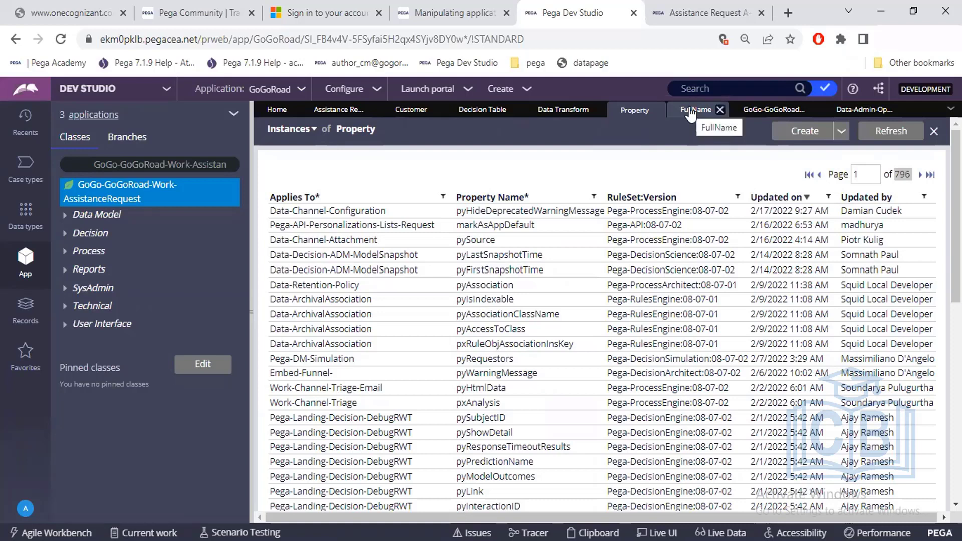
Step: Start a new property from the Property records list and label it CurrentLocaion
left_click(789, 136)
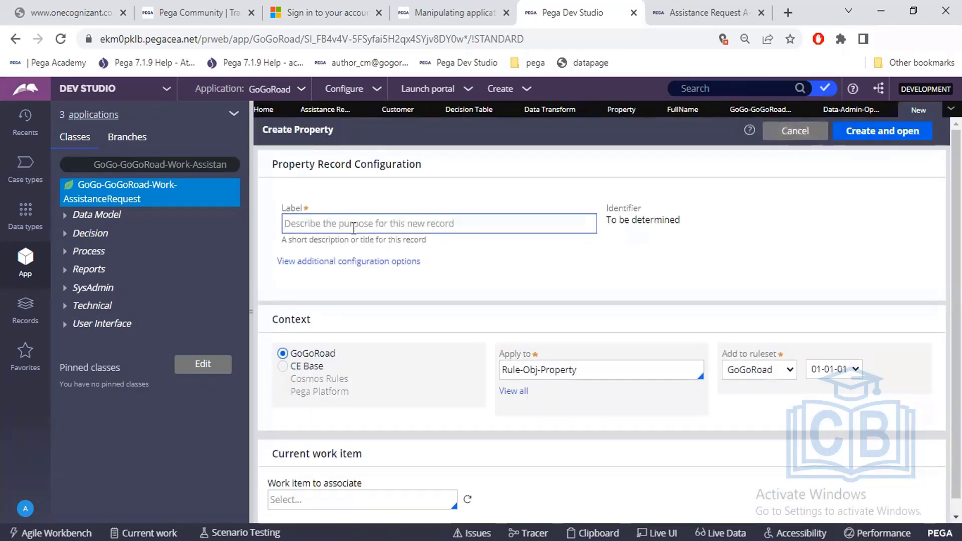
type("Current")
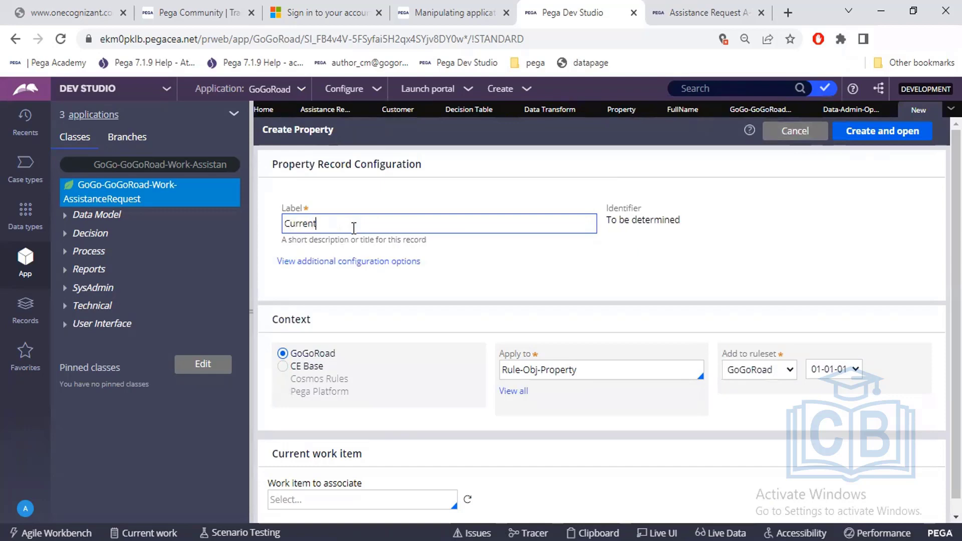
type("Locaion")
Step: Set the new property's Apply to class to GoGo-GoGoRoad-Work-AssistanceRequest, then create and open the record
left_click(590, 371)
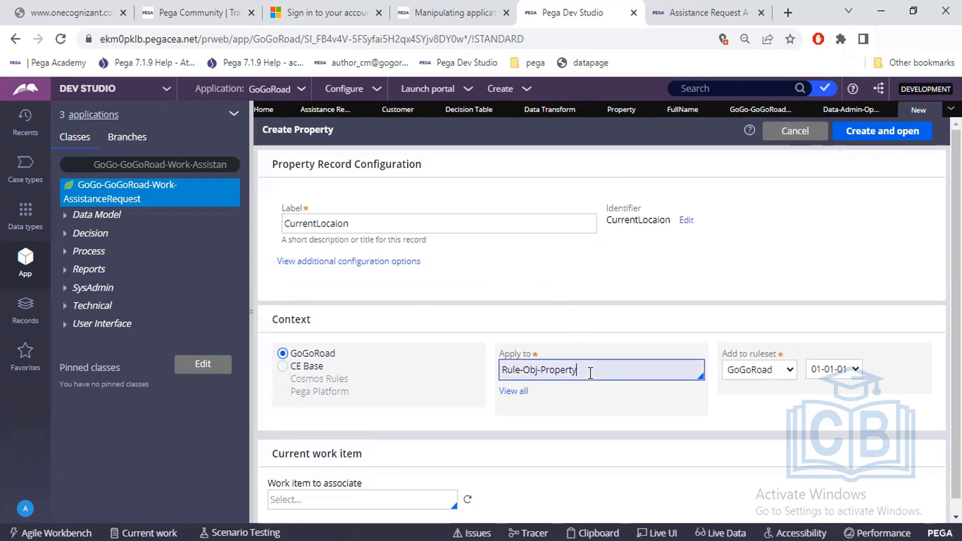
key("ctrl+a")
type("GoGo-GoGoRoad-Work-AssistanceRequest")
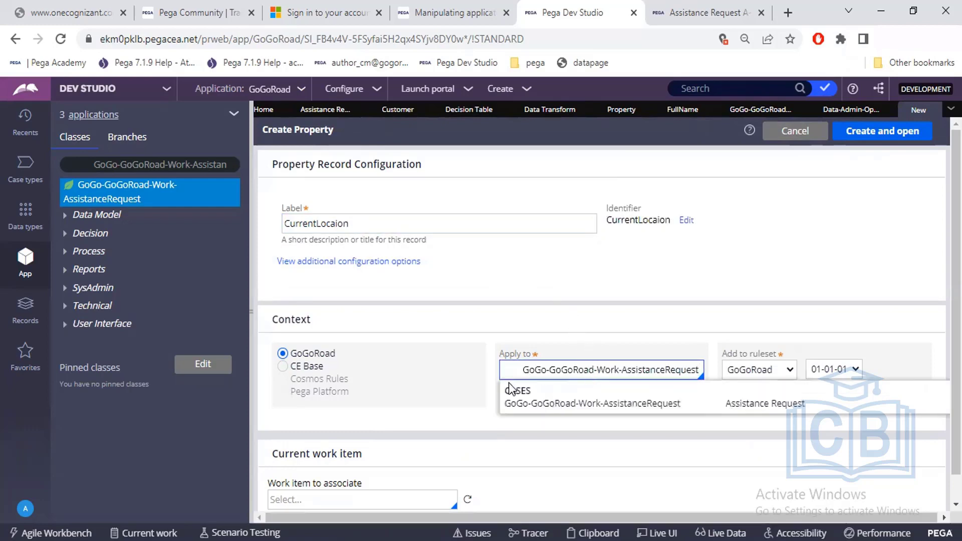
left_click(523, 369)
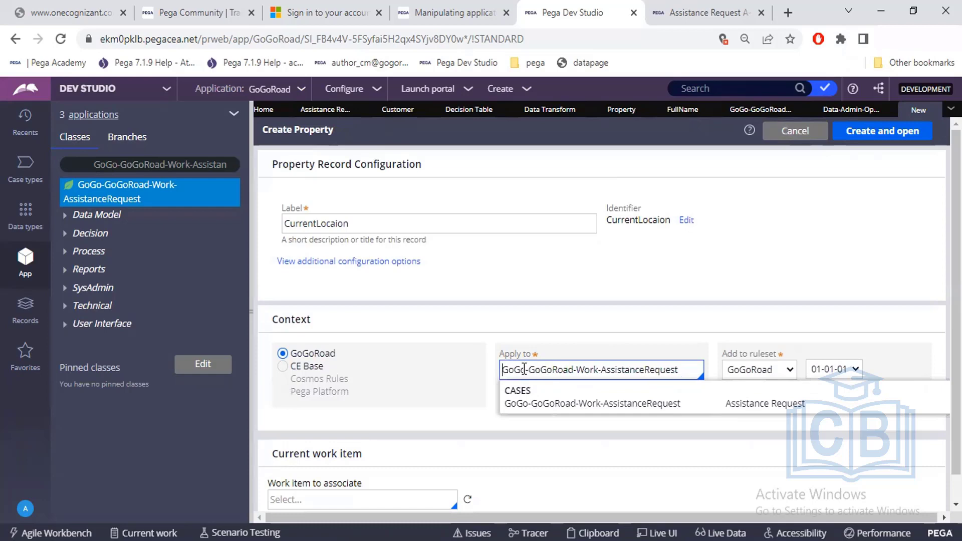
left_click(682, 370)
left_click(683, 404)
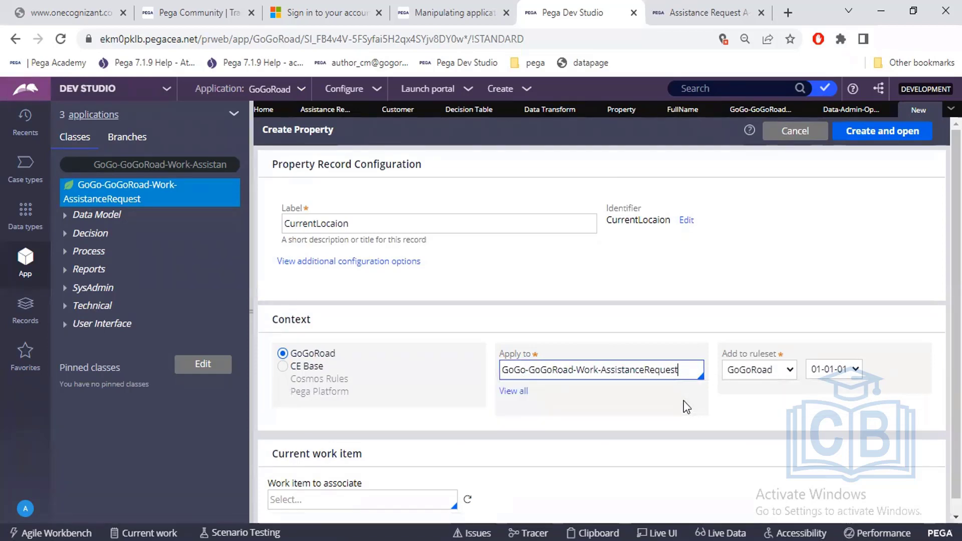
left_click(868, 133)
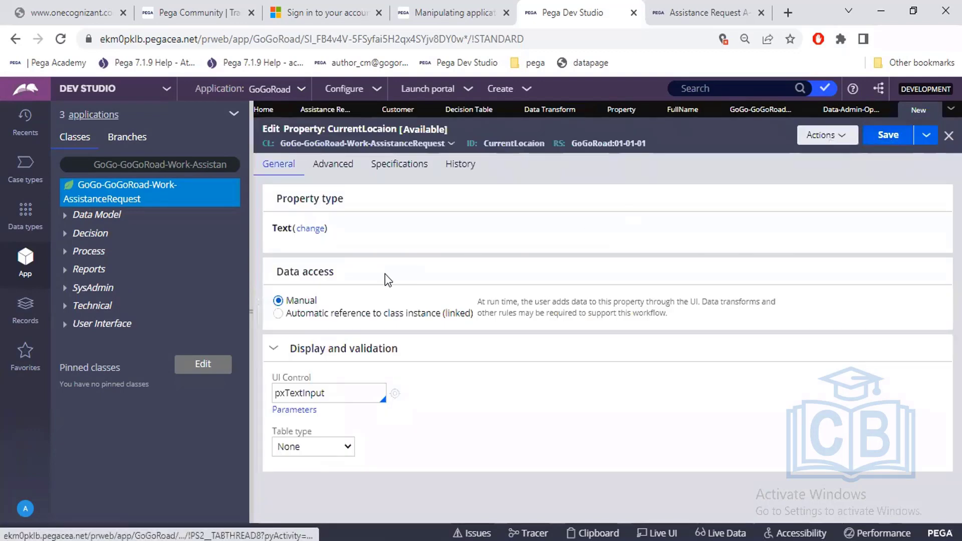
Step: Change the CurrentLocaion property type to Single Page and point out its Page definition field
left_click(316, 230)
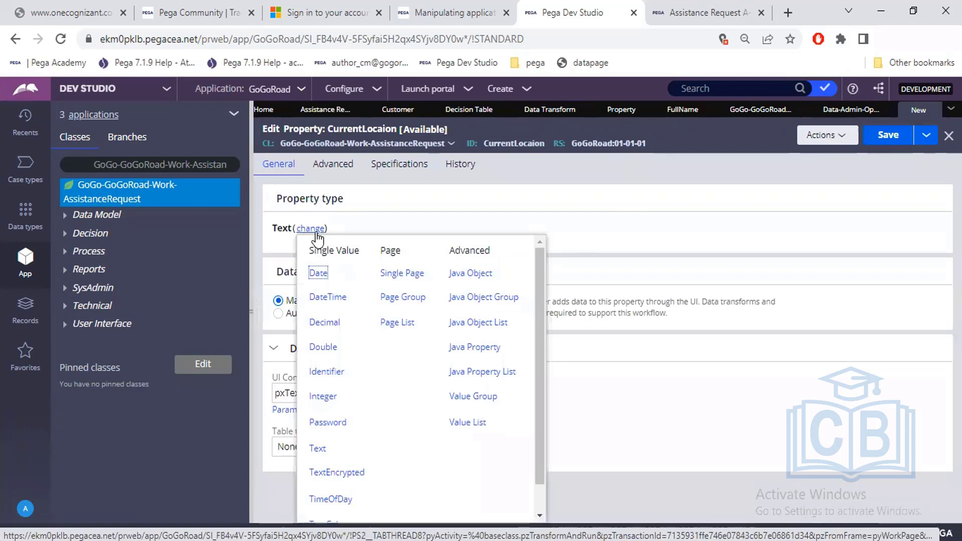
left_click(401, 274)
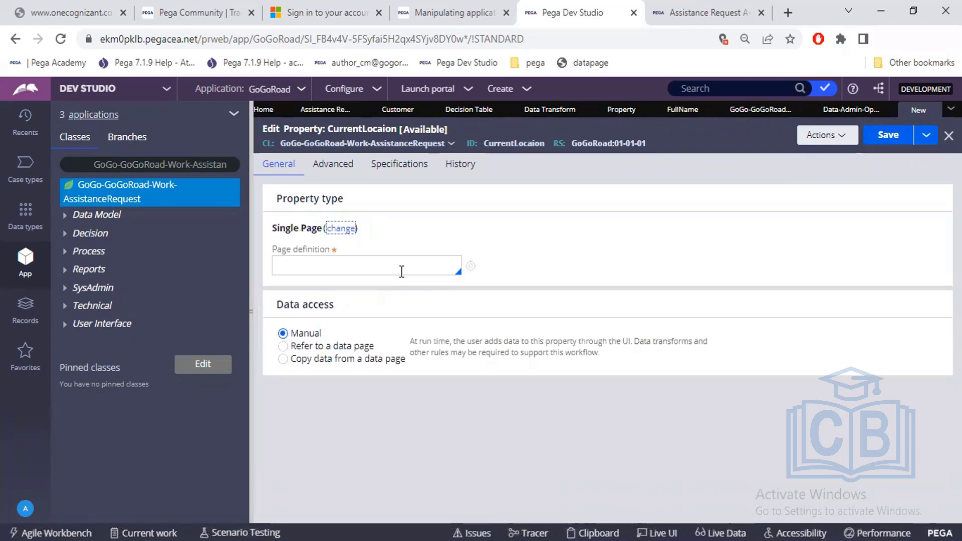
left_click_drag(272, 251, 326, 250)
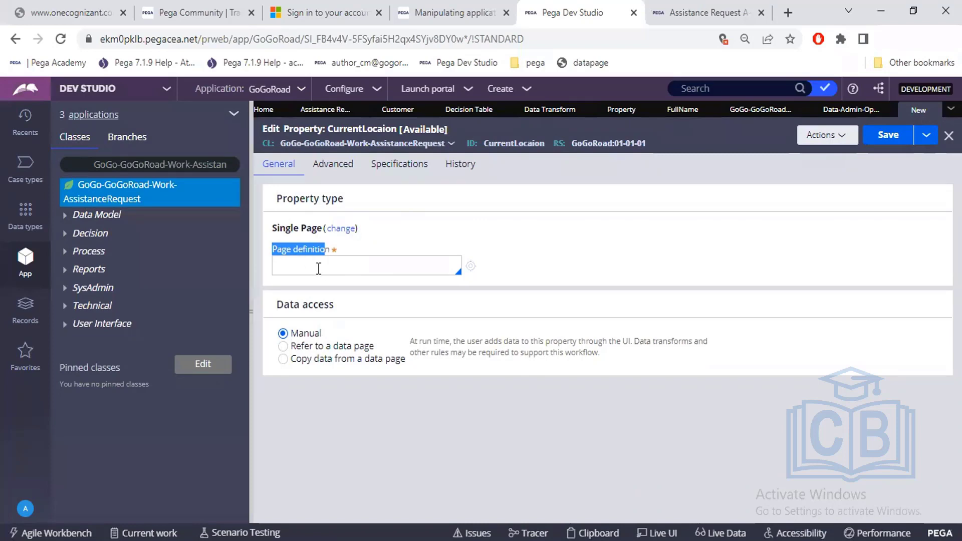
left_click(318, 268)
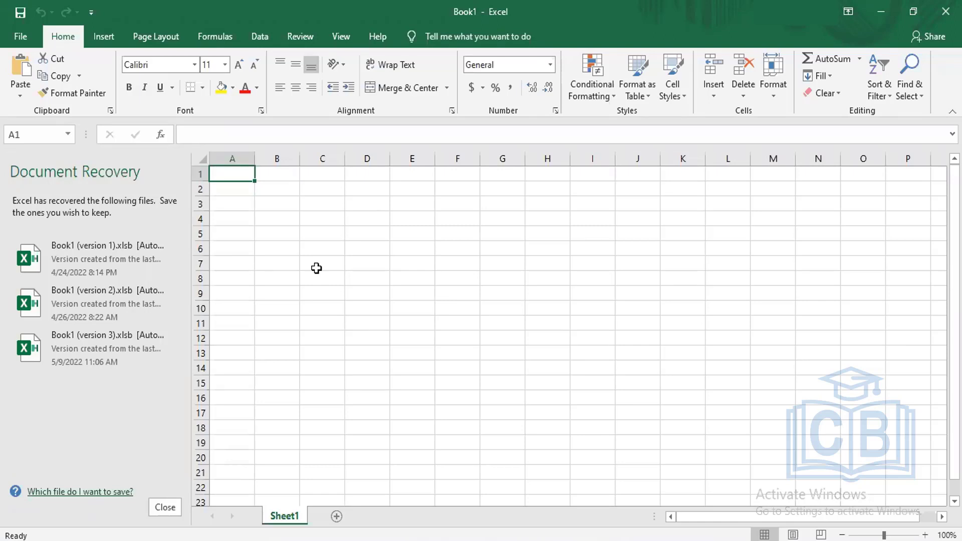
Step: Switch to a blank Excel workbook and enter the headers Emp id, Empname and Empexp in cells A1 to C1
type("Emp id")
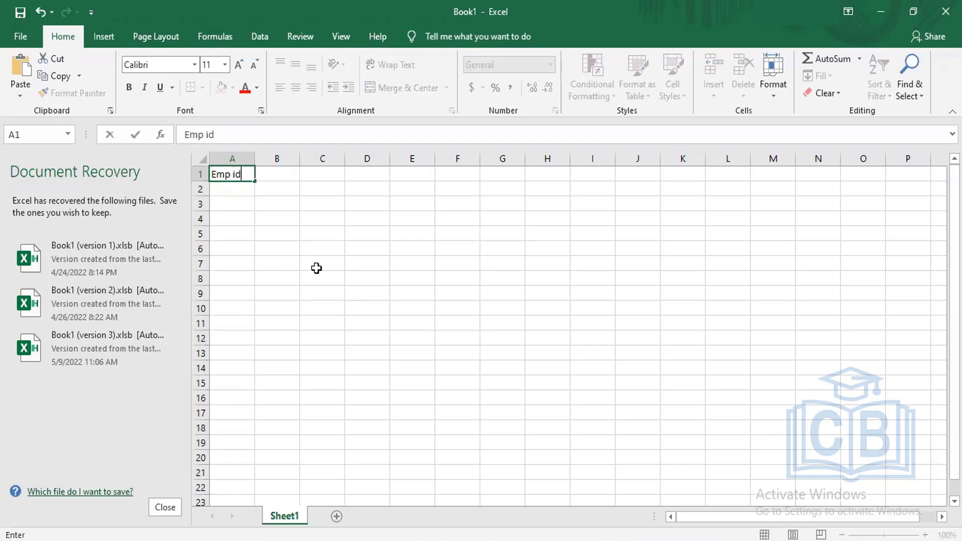
key("Right")
key("Right")
key("Left")
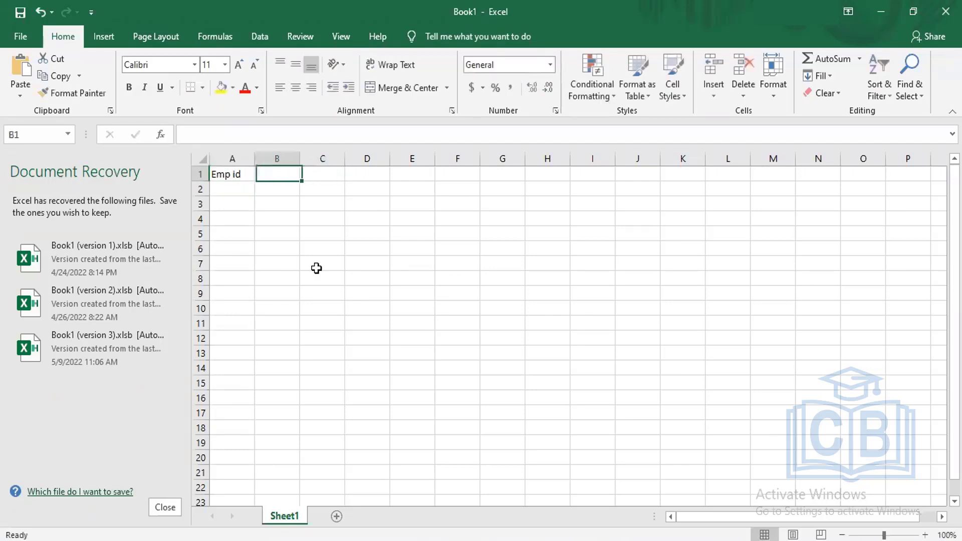
type("Empname")
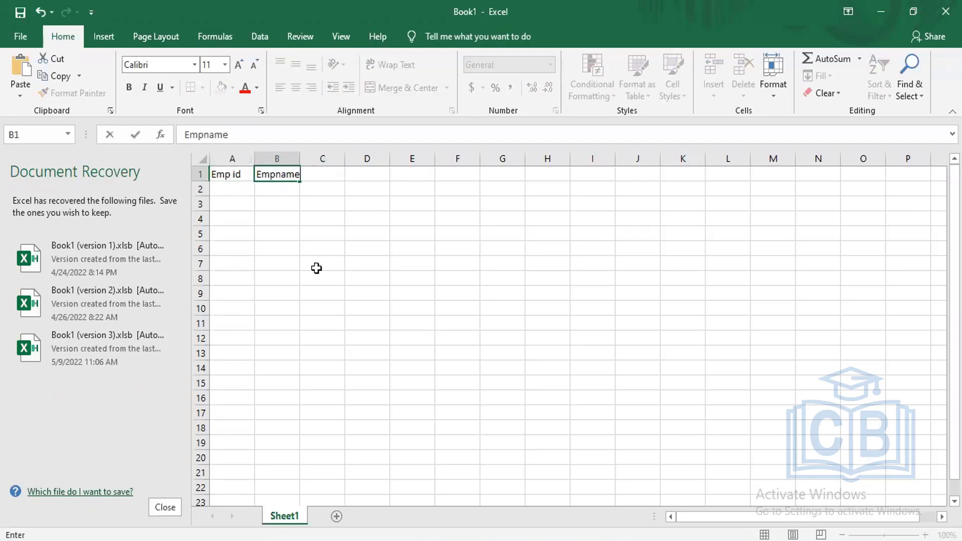
key("Tab")
type("EMpexp")
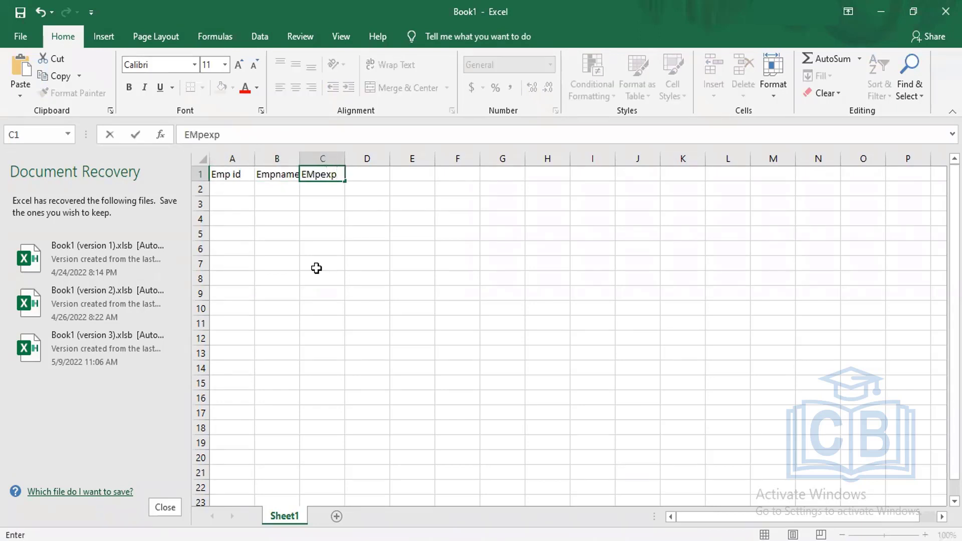
key("Return")
Step: Fill row 2 with Emp id 1, Empname ABC and Empexp 2
key("Left")
key("Left")
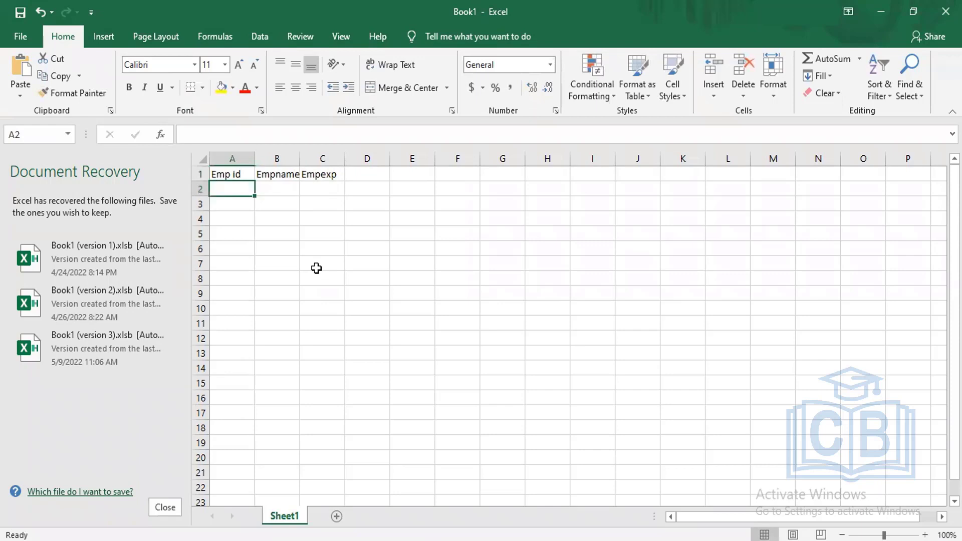
type("1")
key("Tab")
type("ABC")
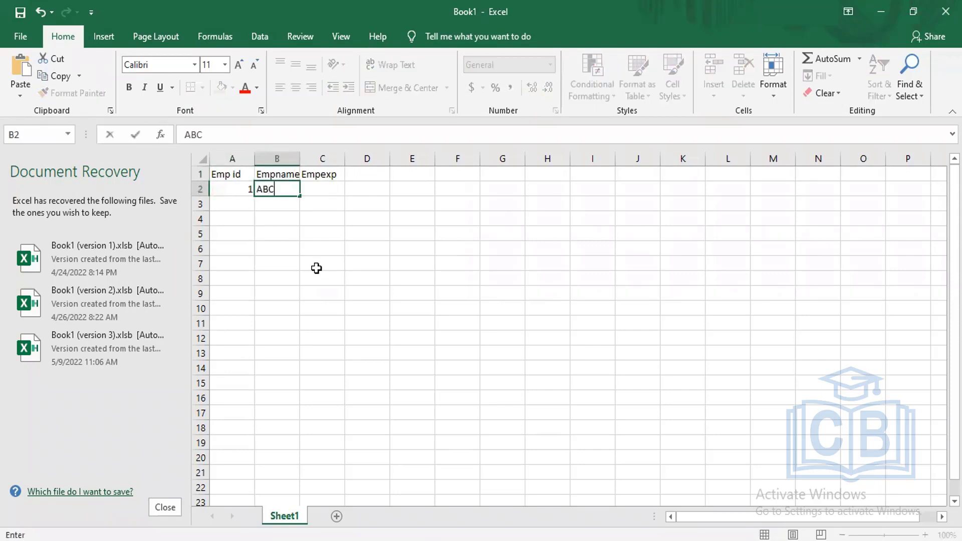
key("Tab")
type("2")
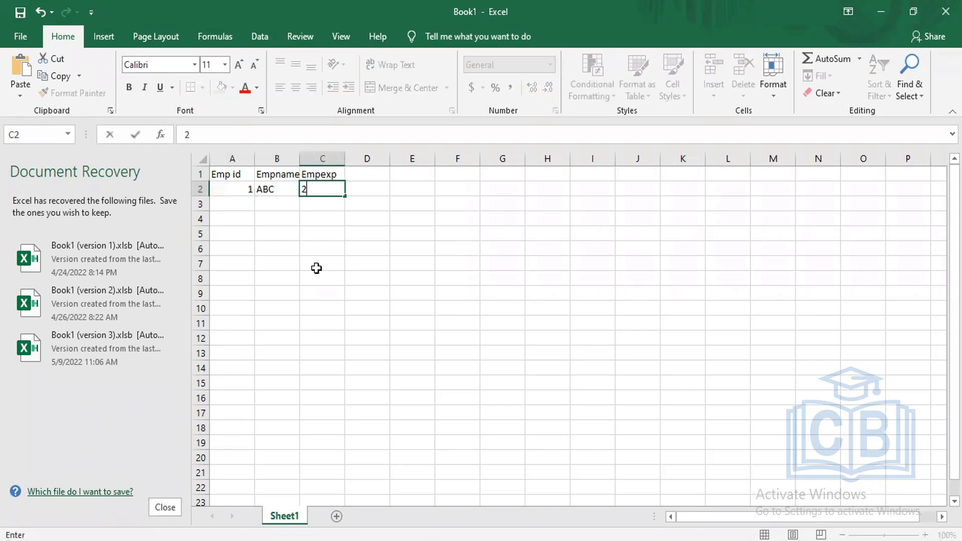
key("Return")
Step: Fill row 3 with Emp id 2, Empname XYZ and Empexp 3
key("Left")
key("Left")
type("2")
key("Tab")
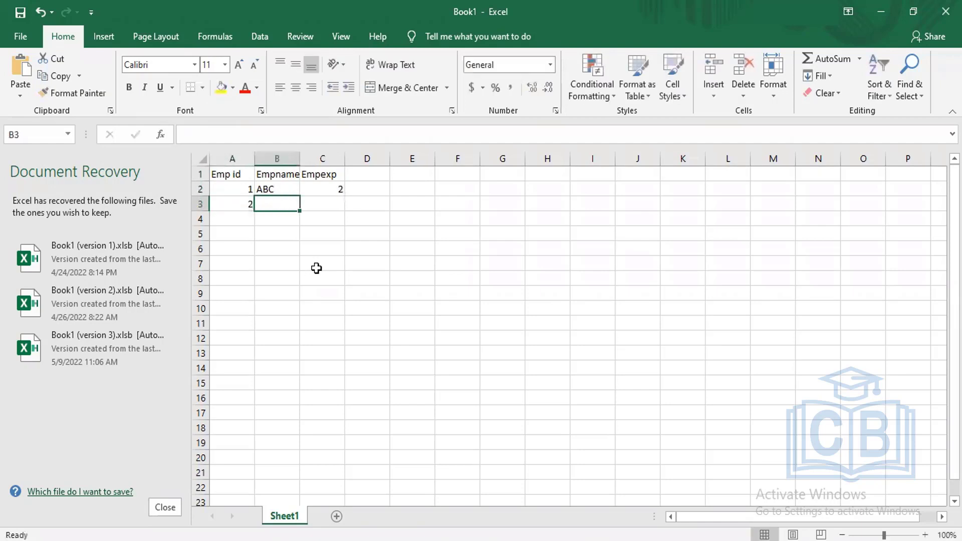
type("XYZ")
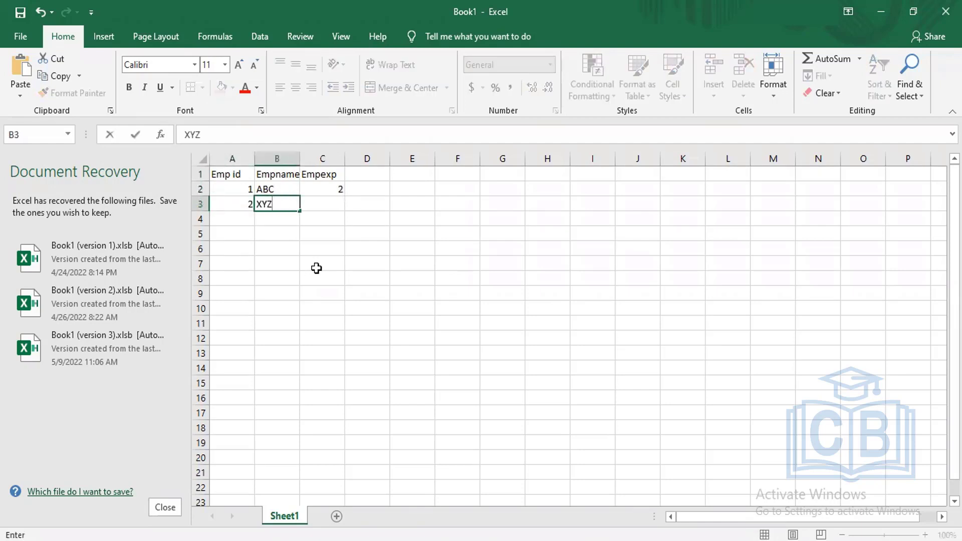
key("Tab")
type("3")
key("Return")
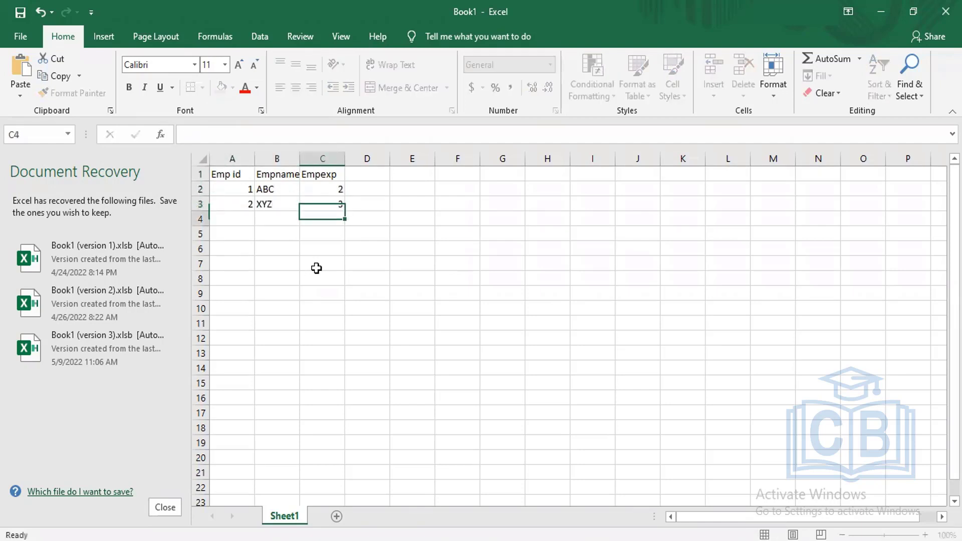
Step: Fill row 4 with Emp id 4, Empname PQR and Empexp 10
key("Left")
key("Left")
type("4")
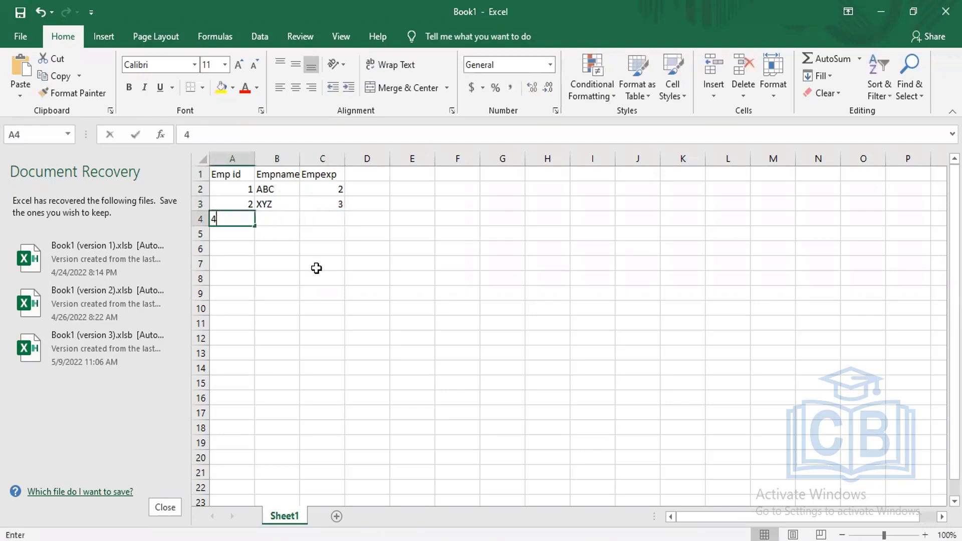
key("Tab")
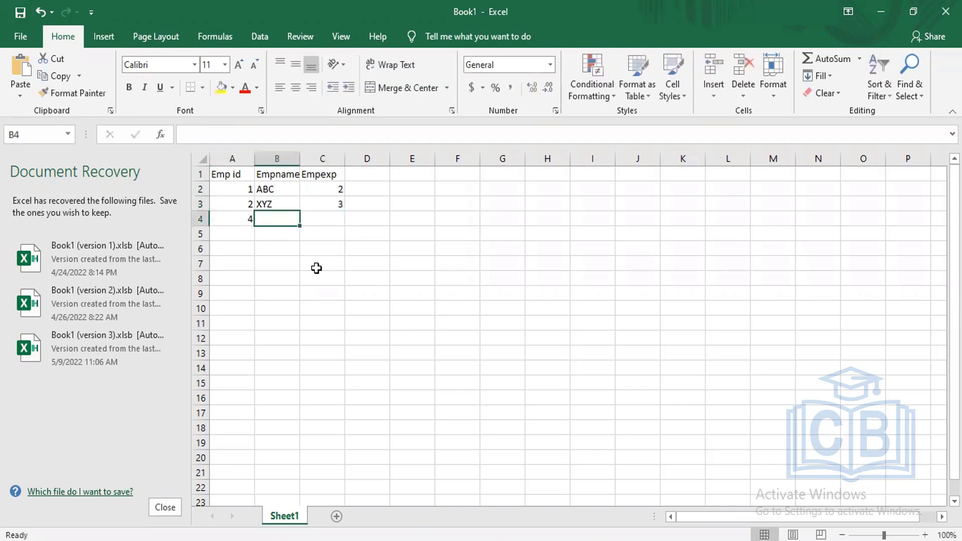
type("PQR")
key("Tab")
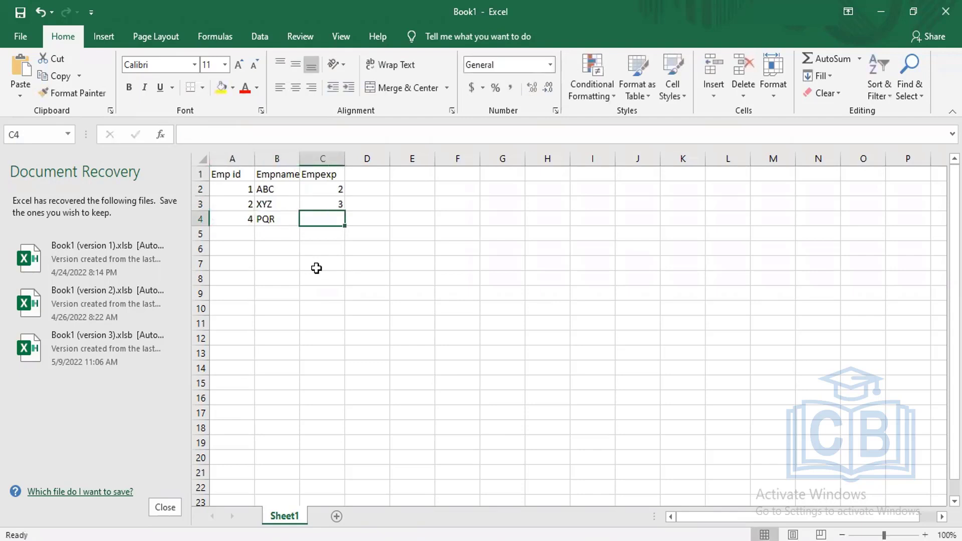
type("10")
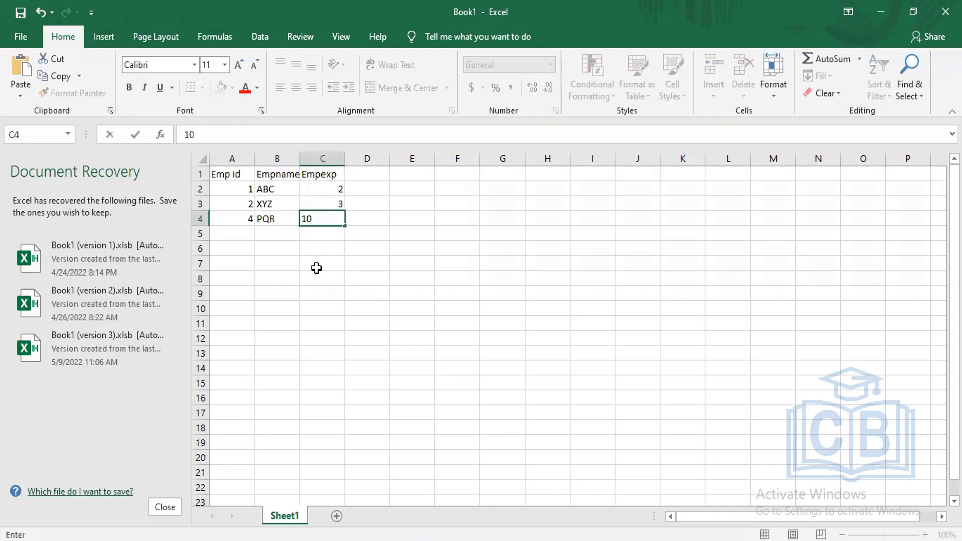
left_click(293, 274)
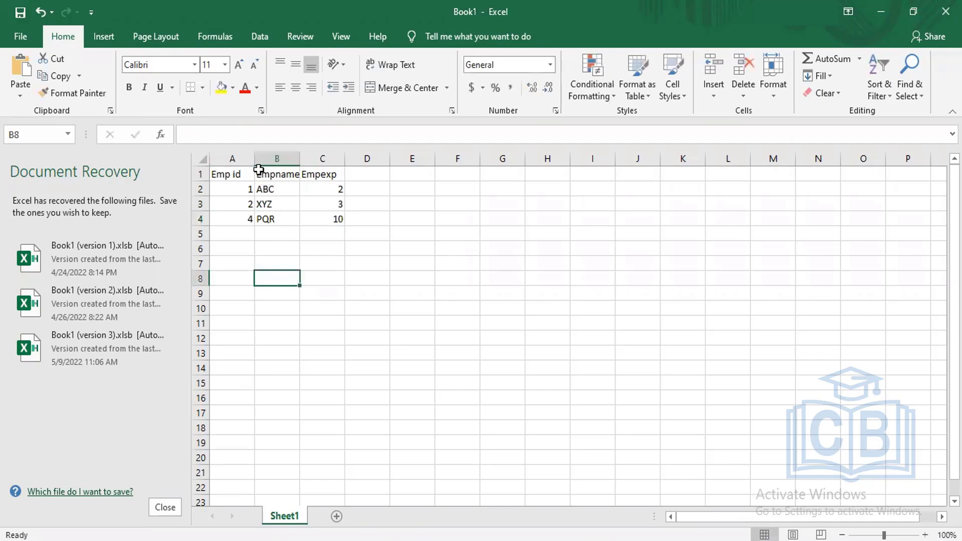
Step: Widen columns A, B and C of the employee table and highlight the first record in row 2
left_click_drag(254, 159, 487, 157)
left_click(292, 190)
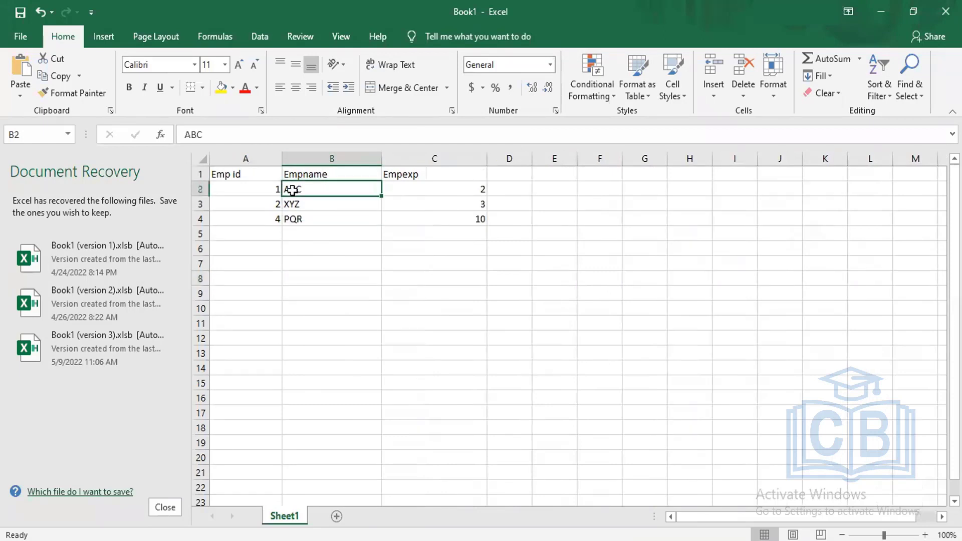
left_click(331, 292)
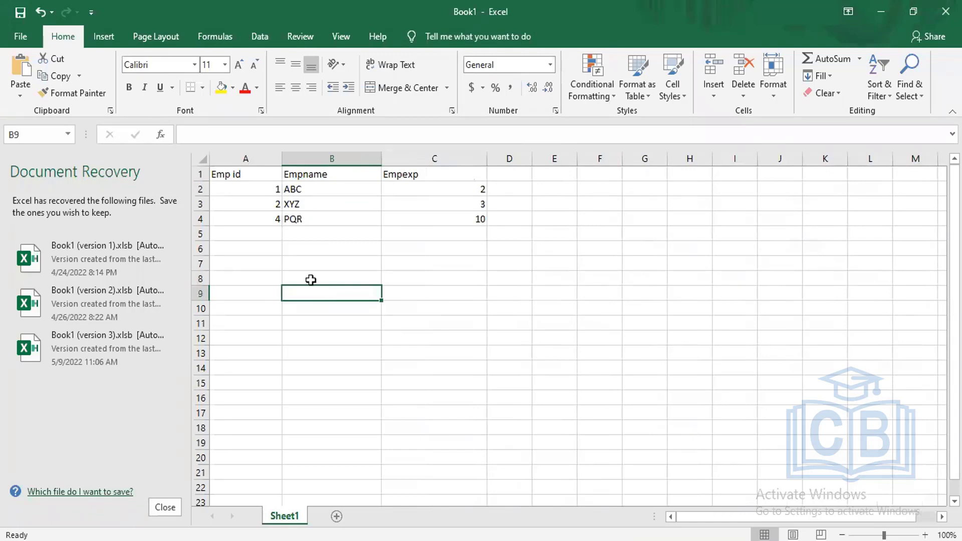
left_click(198, 189)
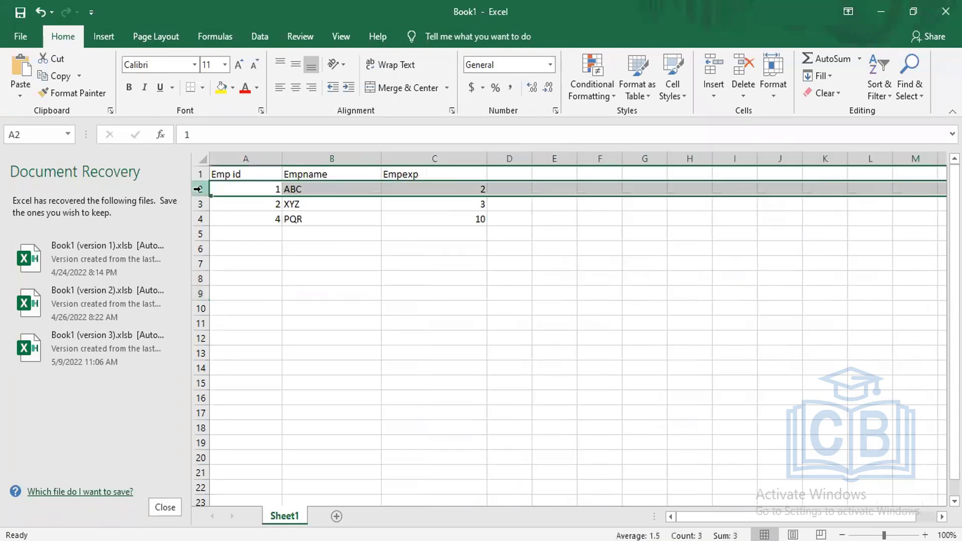
Step: Mark the employee ID column as the key by changing its header in A1 to "Emp id (key)"
left_click(243, 173)
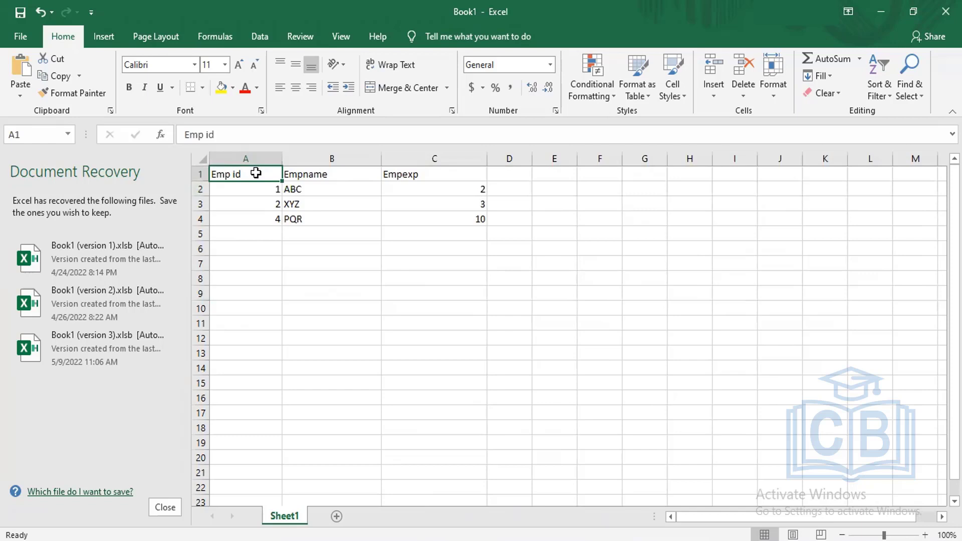
double_click(257, 173)
type("()")
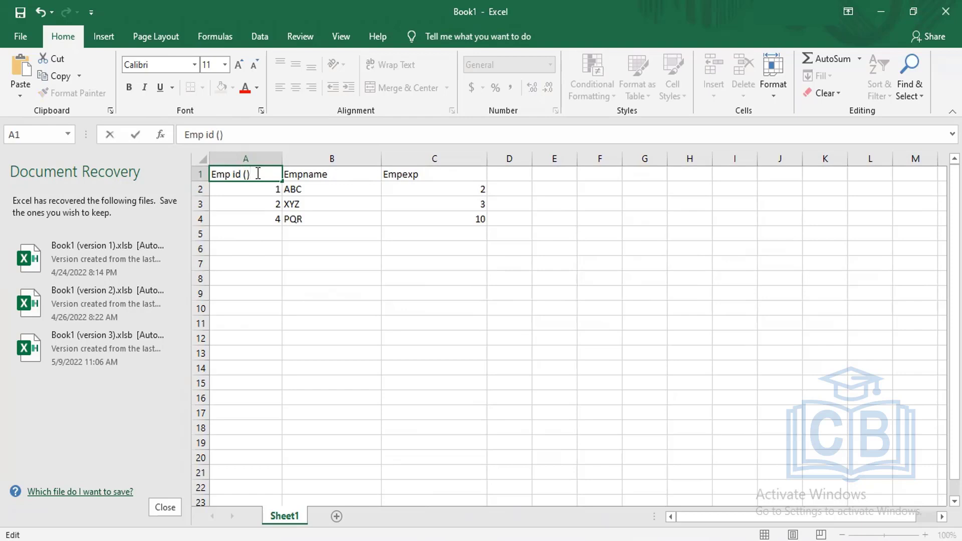
key("Left")
type("key")
left_click(254, 188)
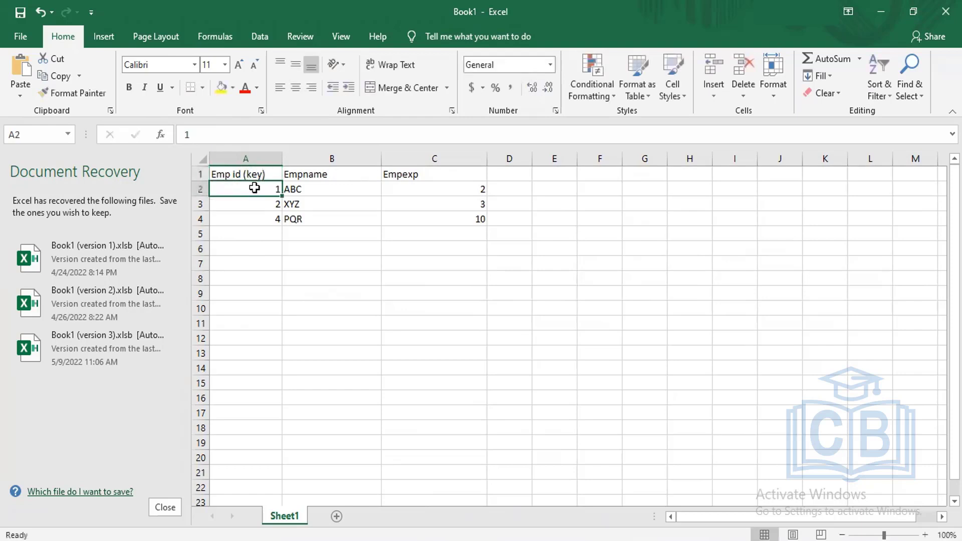
Step: Point out the key header, the key value of the first employee, and the whole record in row 2
left_click(256, 173)
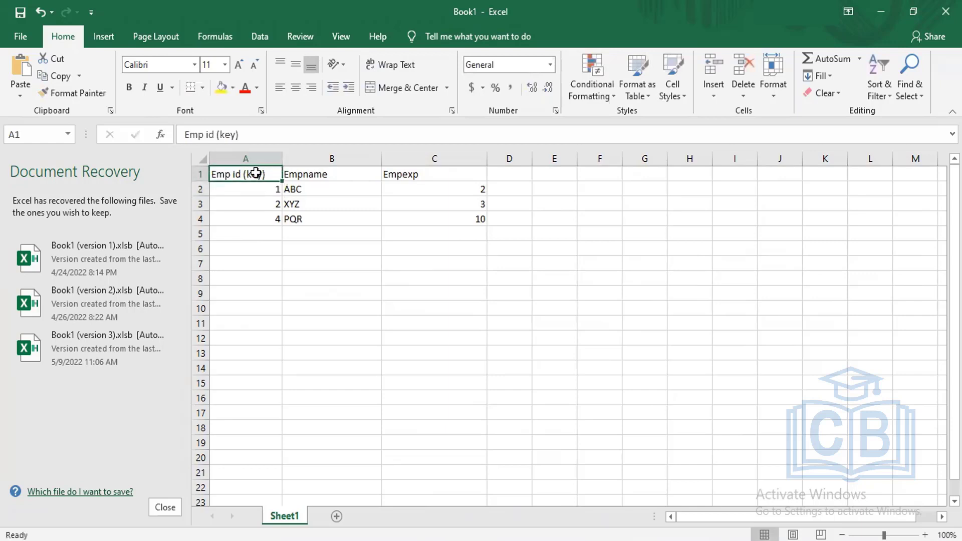
left_click(256, 190)
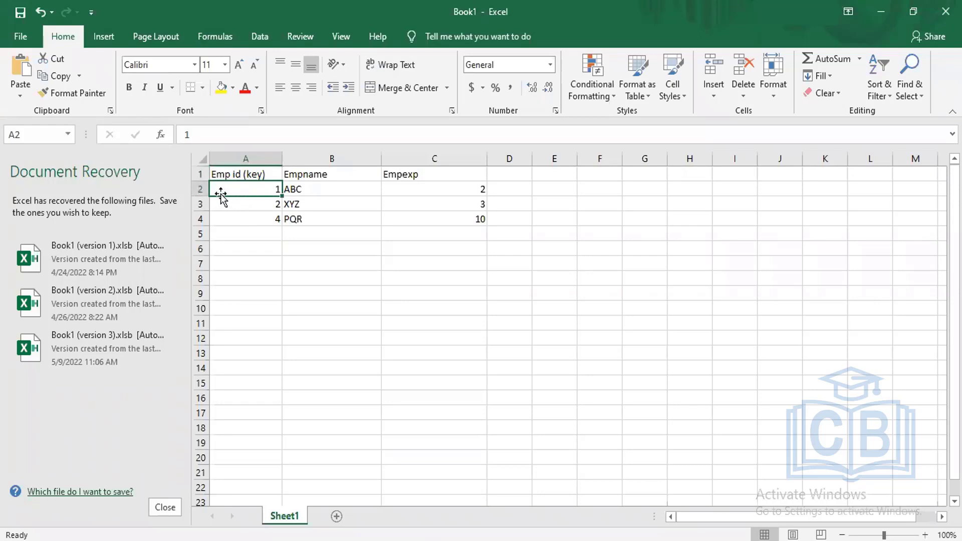
left_click(201, 190)
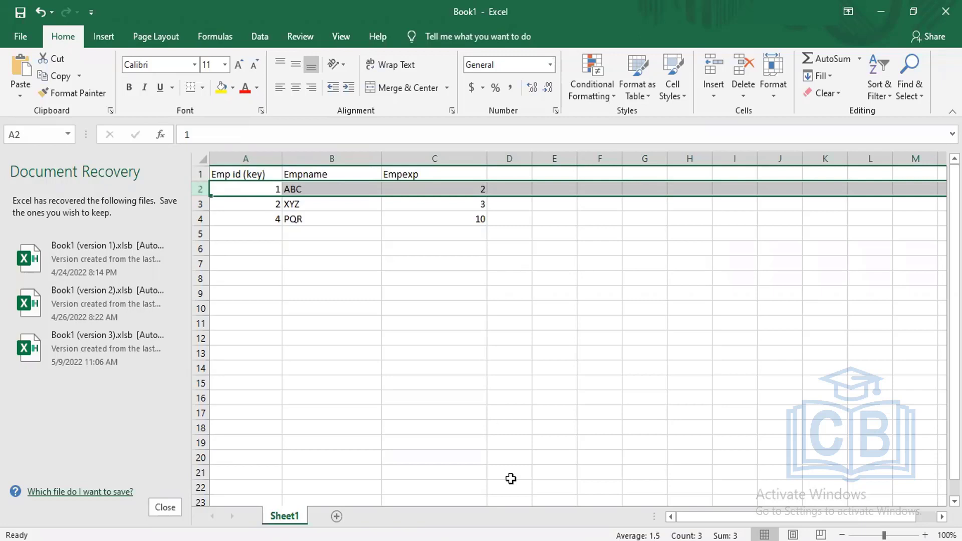
Step: Switch to Pega Dev Studio and highlight the Single Page type of the CurrentLocaion property
mouse_move(569, 540)
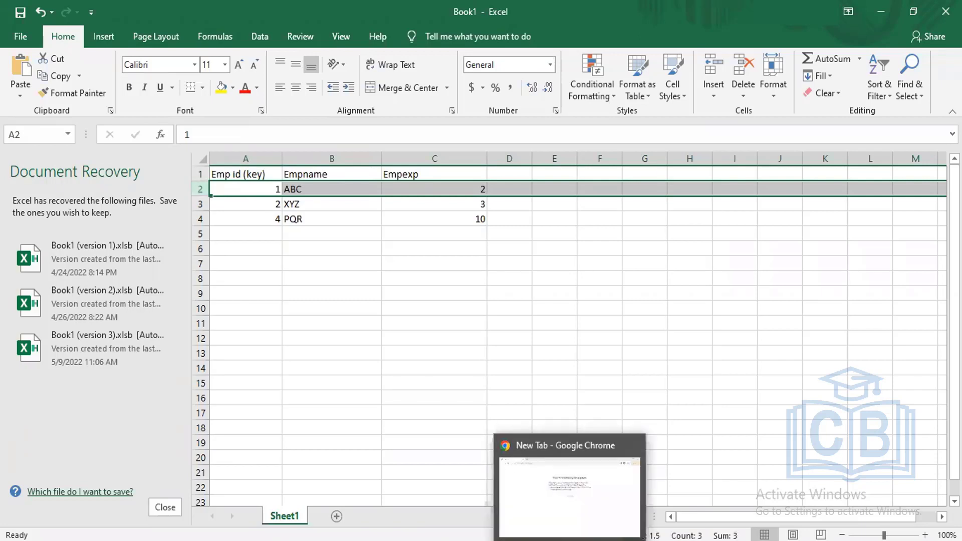
mouse_move(466, 540)
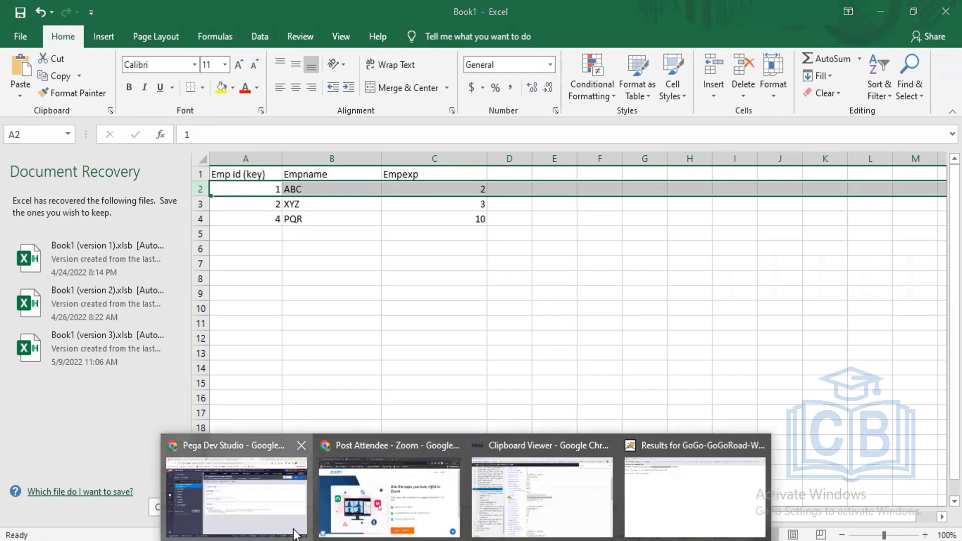
left_click(294, 469)
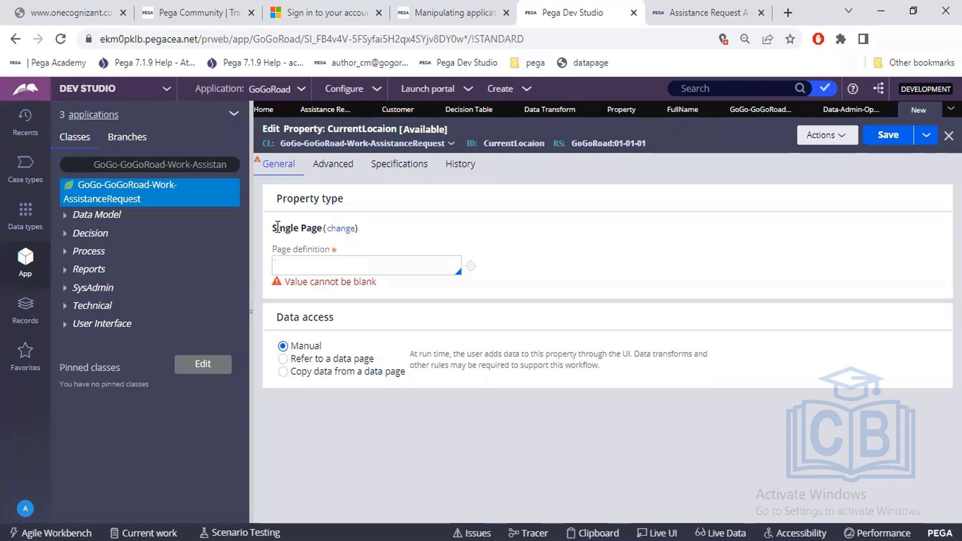
left_click_drag(272, 227, 323, 228)
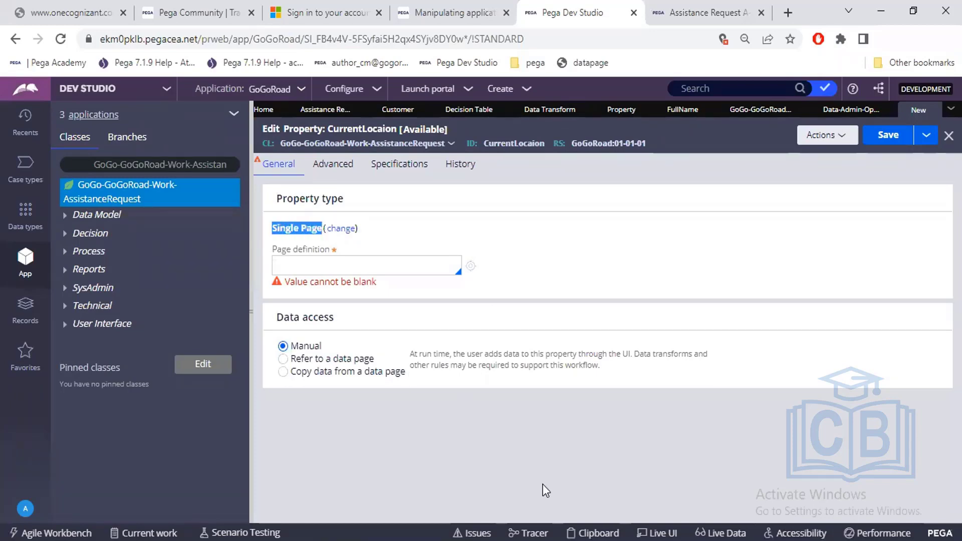
Step: Switch to the Clipboard Viewer, open the VehicleInformation page under pyWorkPage and highlight its page name
left_click(466, 540)
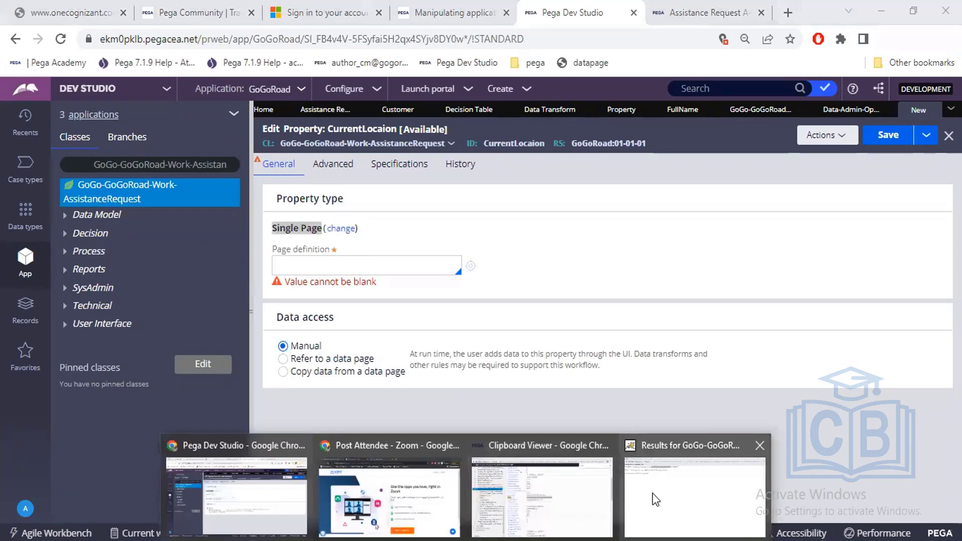
left_click(526, 511)
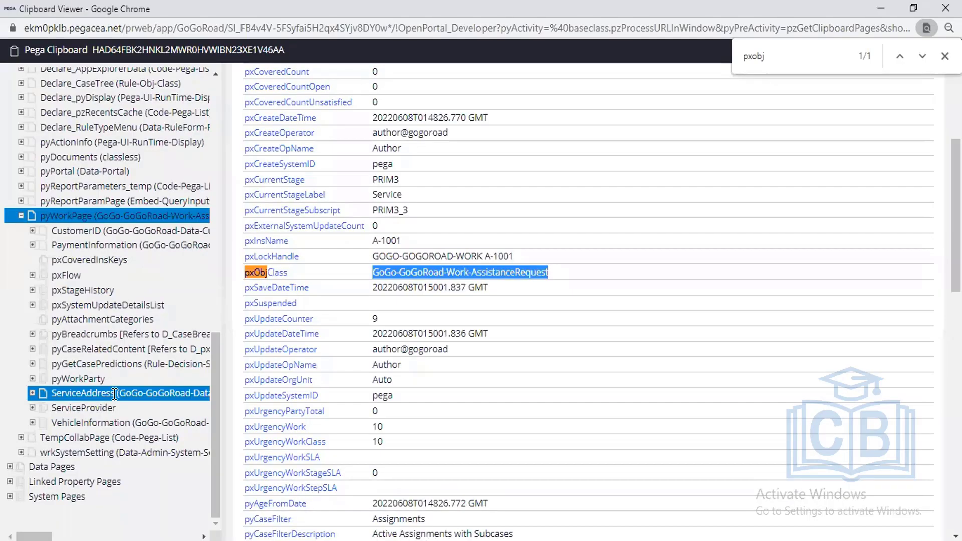
left_click(106, 422)
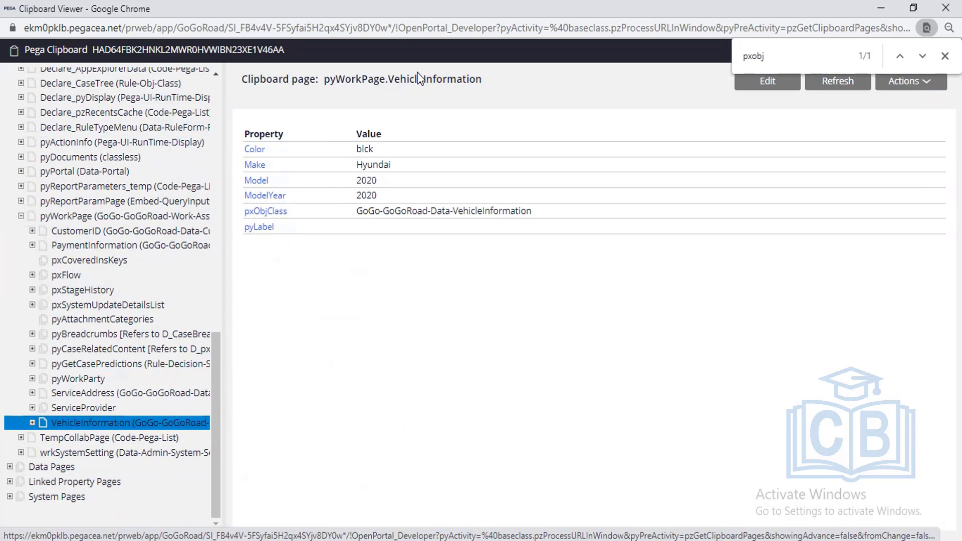
left_click_drag(323, 79, 482, 80)
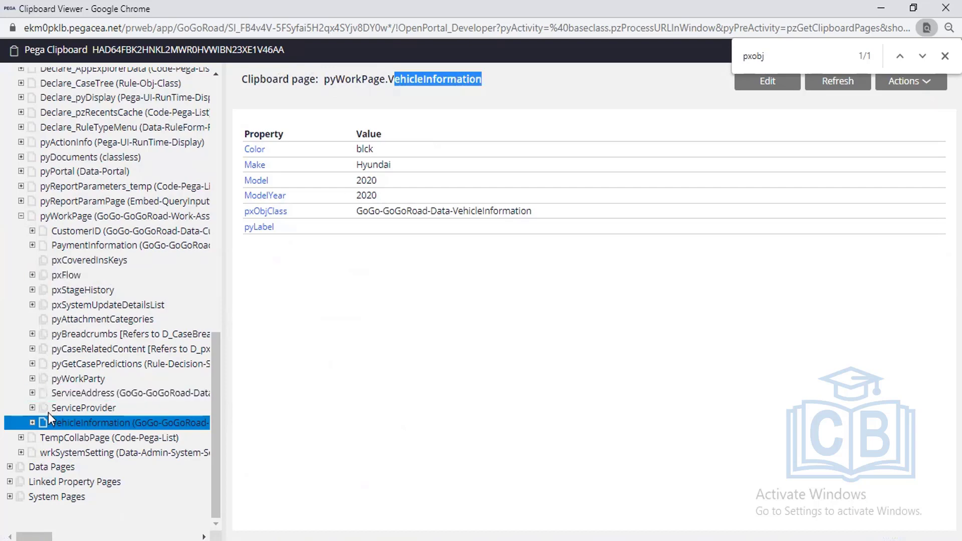
Step: Expand the VehicleInformation node and inspect the CustomerID and PaymentInformation pages under pyWorkPage
left_click(32, 422)
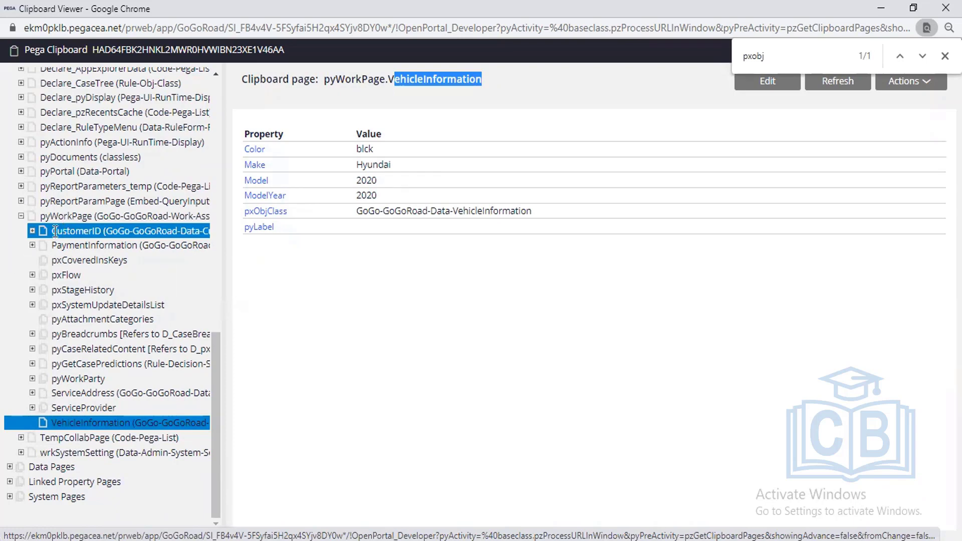
left_click(32, 230)
left_click(58, 304)
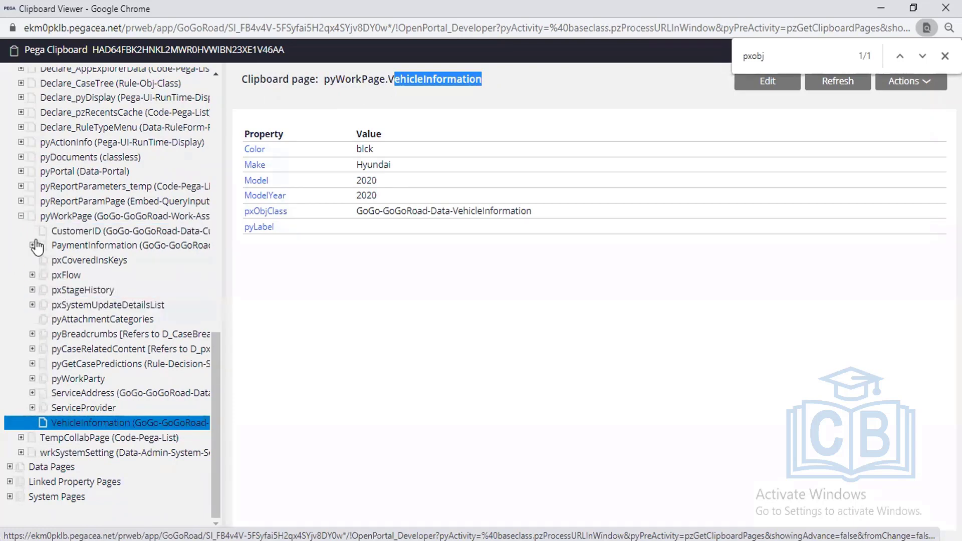
left_click(61, 232)
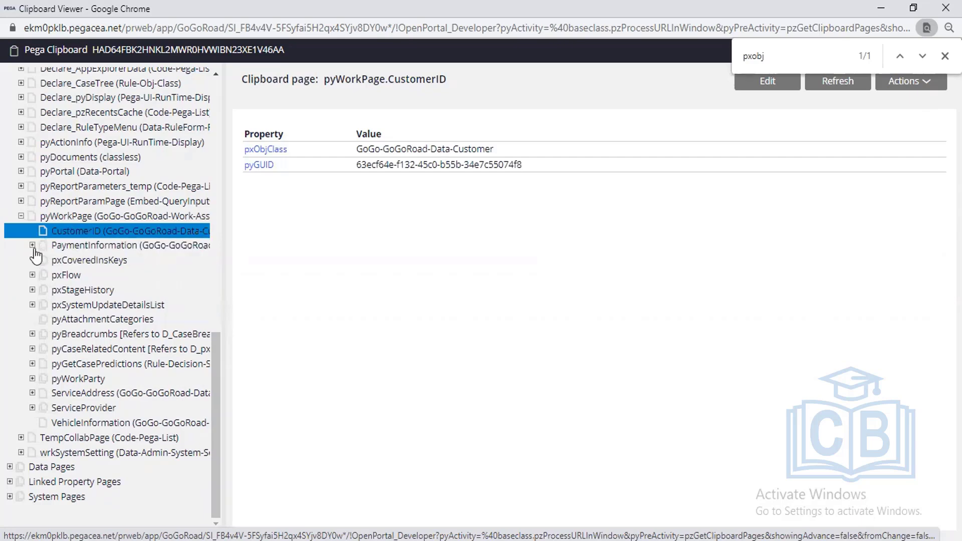
left_click(64, 245)
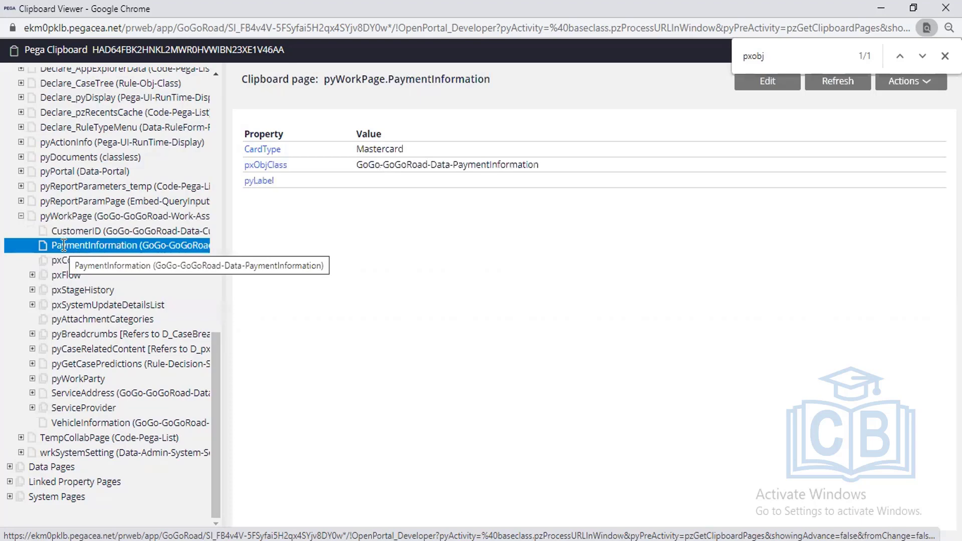
left_click(64, 245)
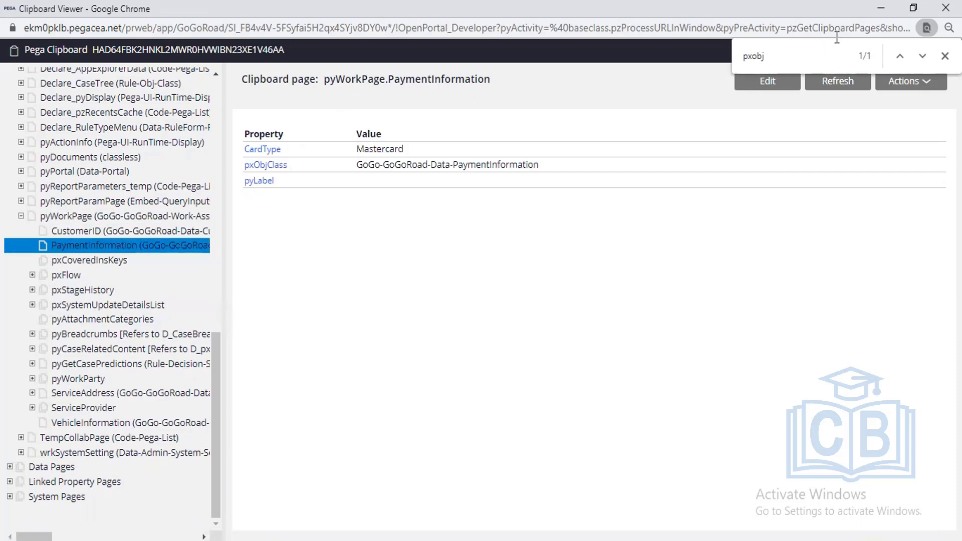
Step: Return to the employee table in Excel and highlight the whole PQR record in row 4
left_click(881, 8)
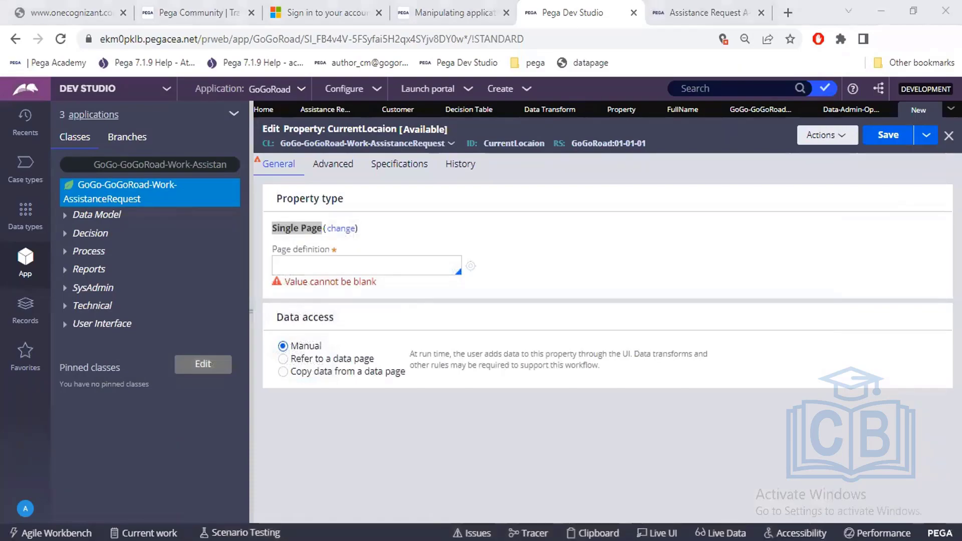
key("alt+Tab")
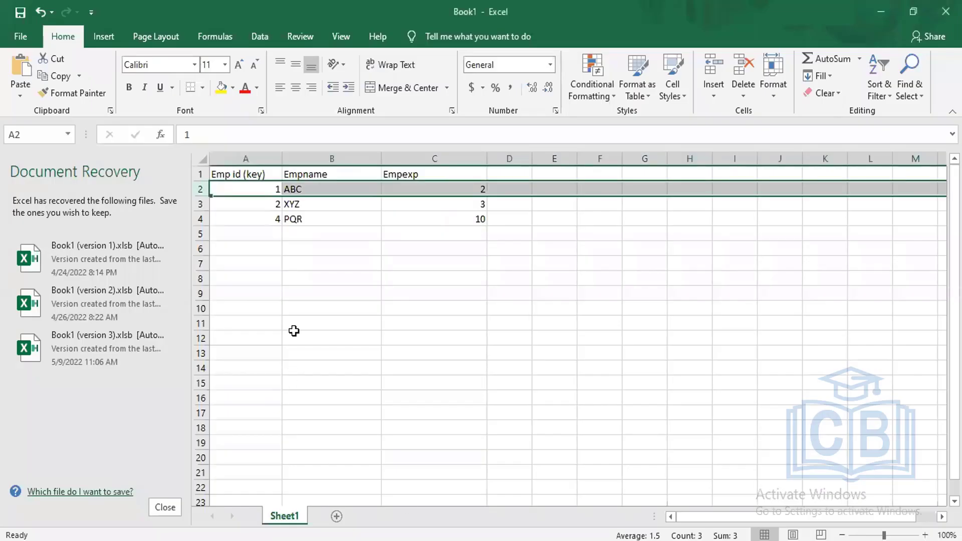
left_click(201, 219)
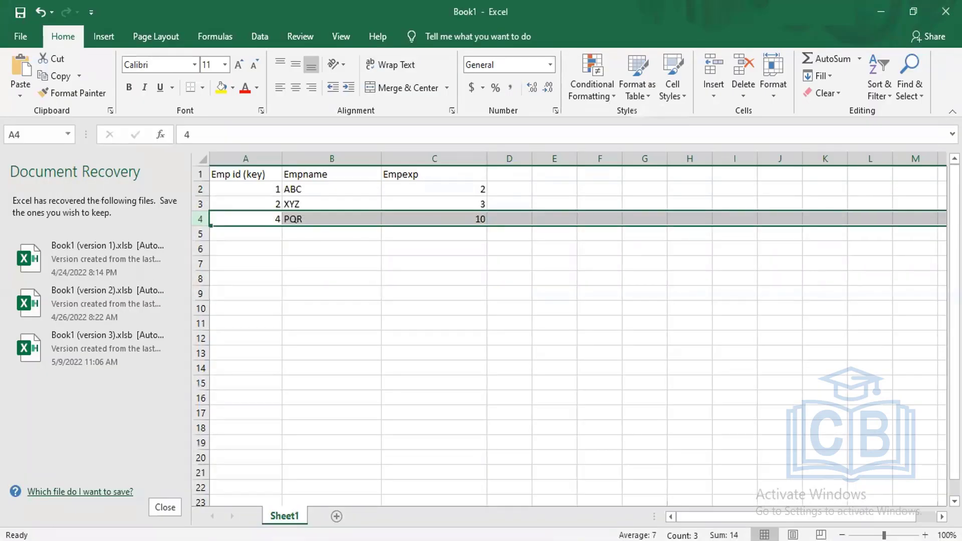
Step: Bring up the Clipboard Viewer briefly, return to Excel and point out each employee's Empexp value in C2 to C4
left_click(466, 539)
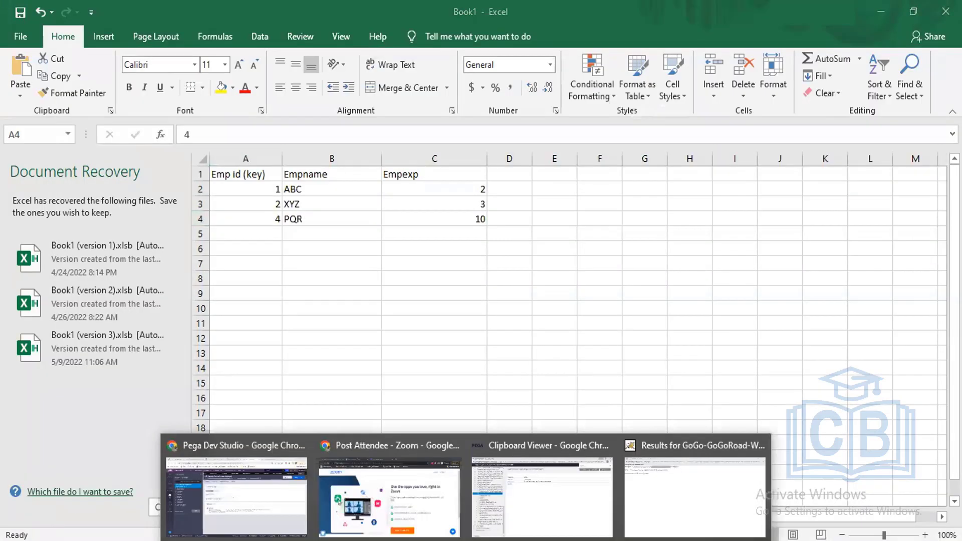
left_click(502, 526)
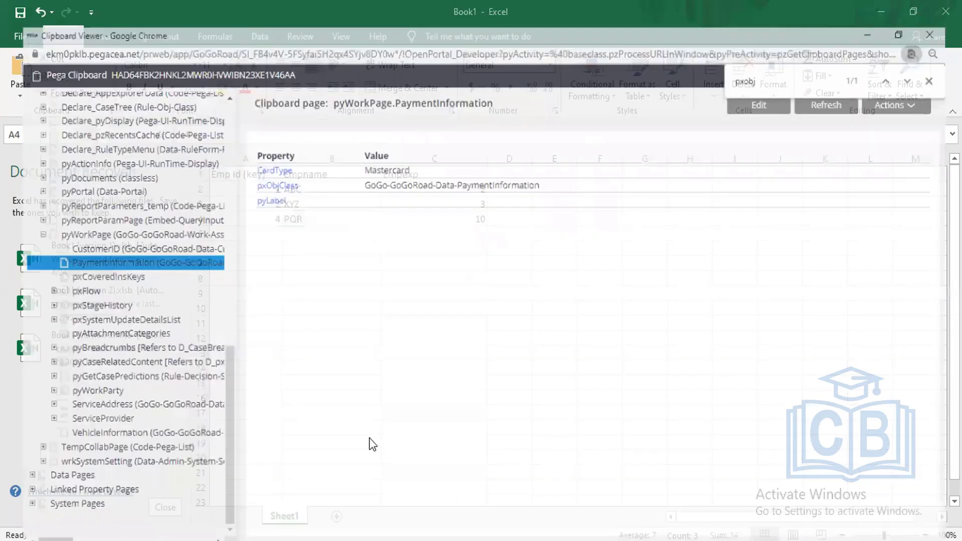
key("alt+Tab")
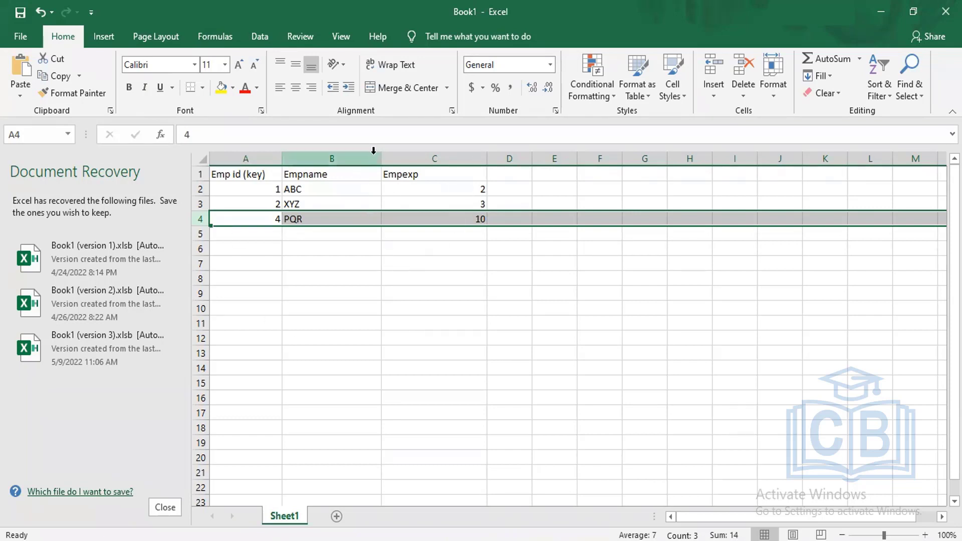
left_click(417, 190)
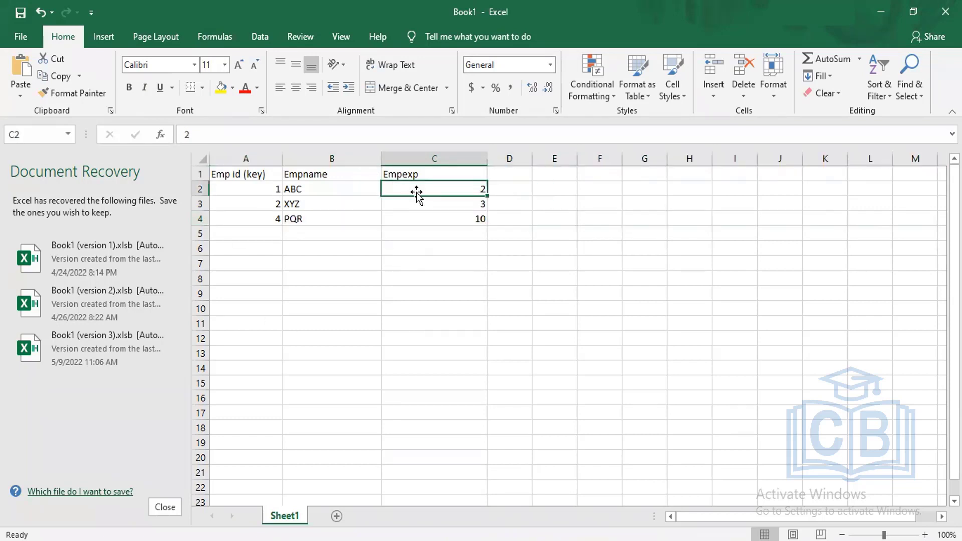
left_click(416, 205)
left_click(419, 220)
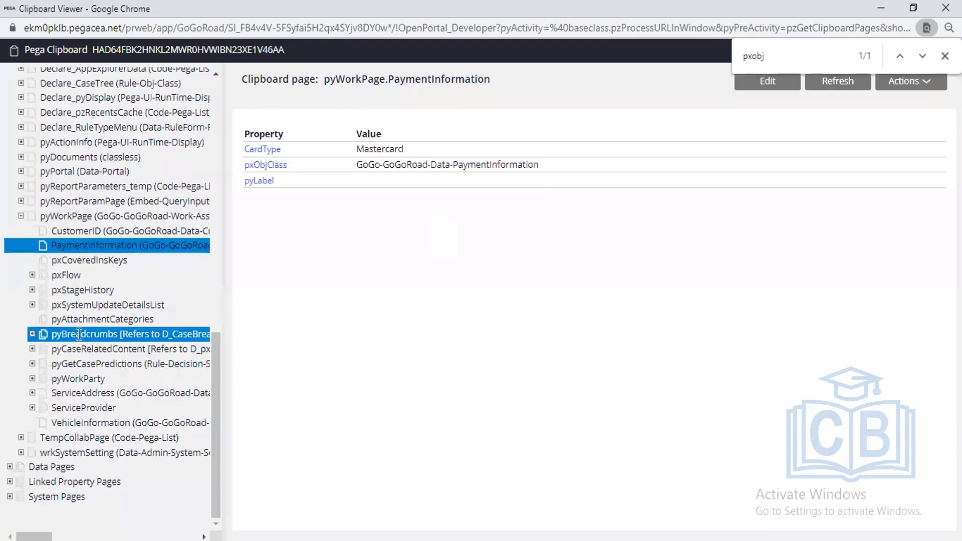
Step: In the Clipboard Viewer, look through the user pages, open D_AppExplorerPinnedClasses and expand its pxResults list
scroll(79, 332, "up", 8)
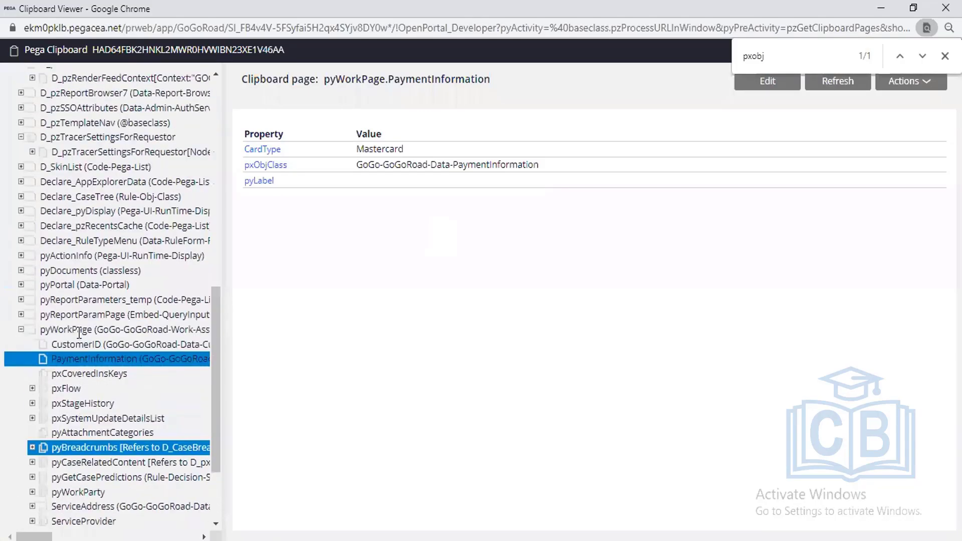
left_click(79, 327)
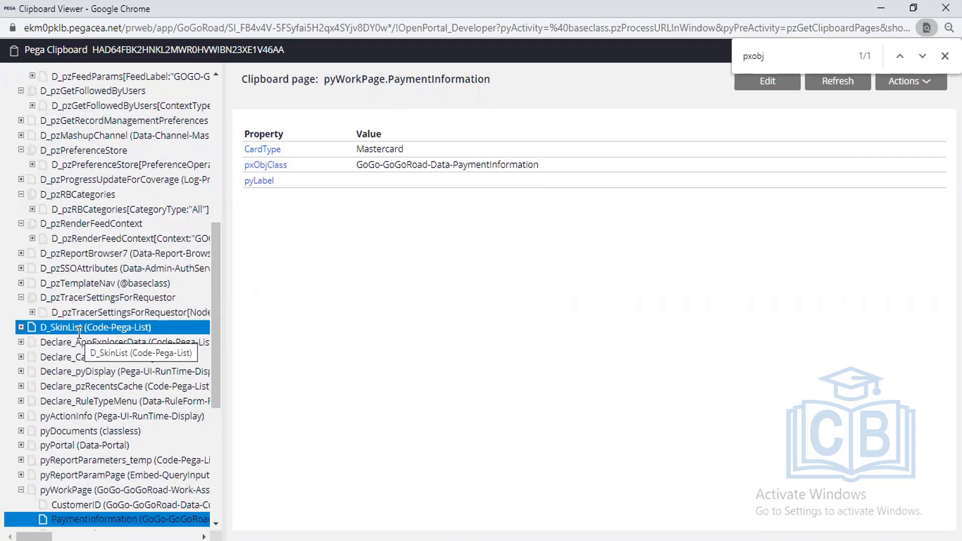
scroll(79, 334, "up", 5)
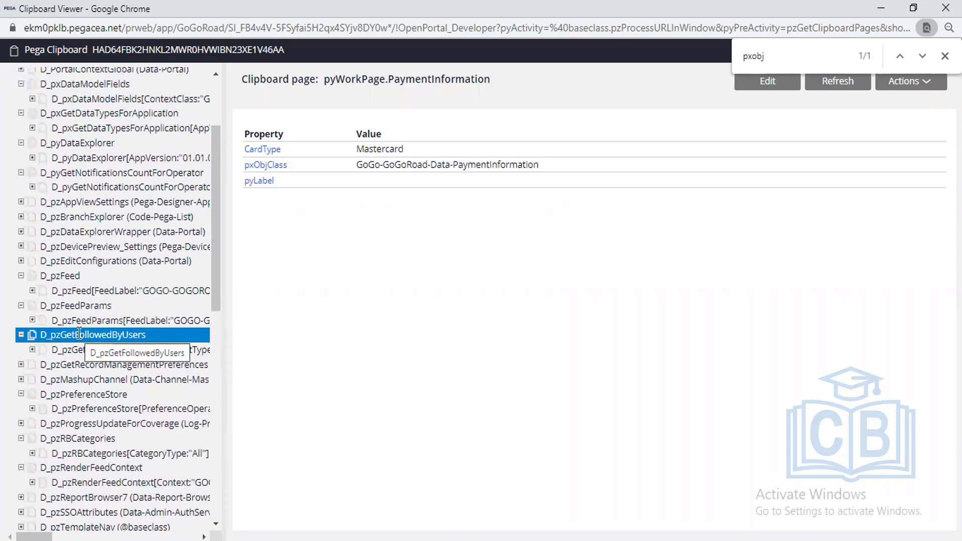
scroll(79, 333, "up", 3)
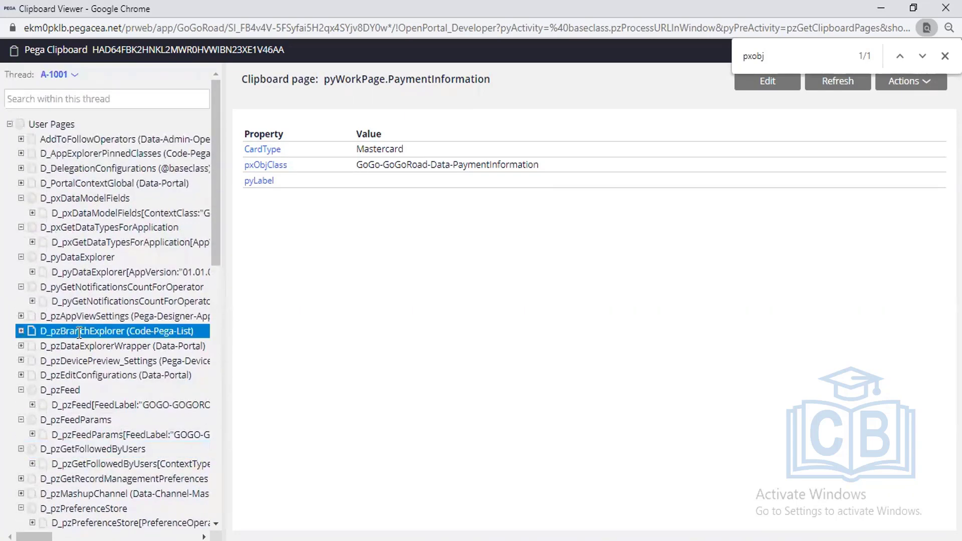
left_click(20, 153)
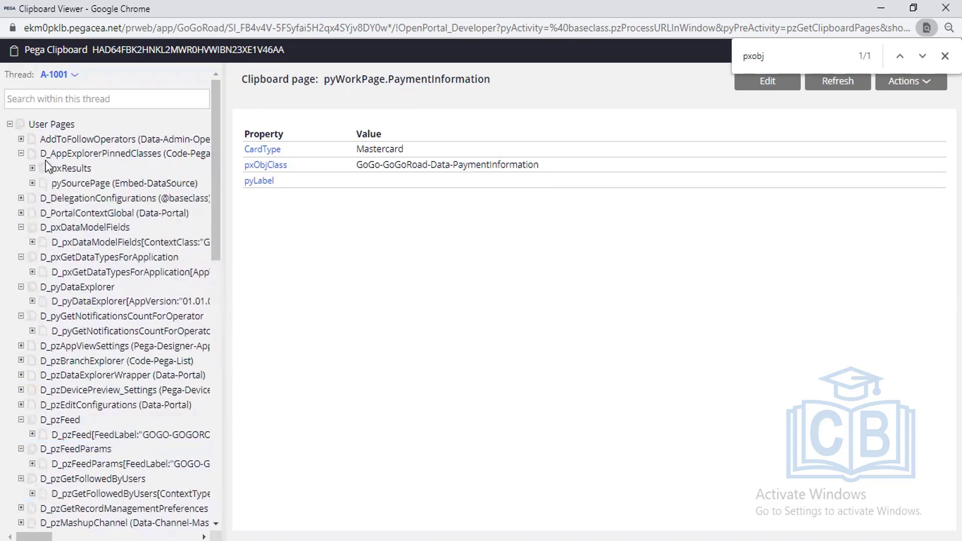
left_click(66, 153)
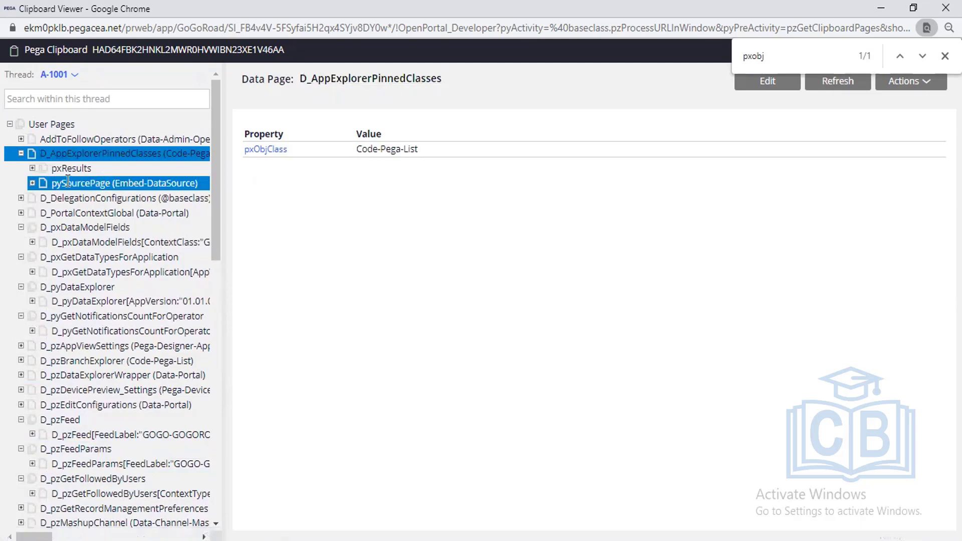
left_click(62, 170)
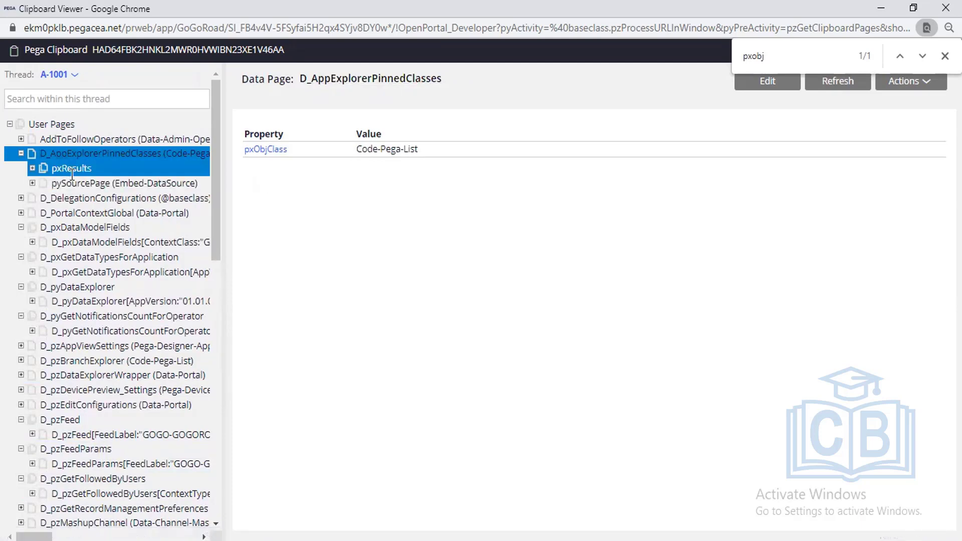
left_click(32, 168)
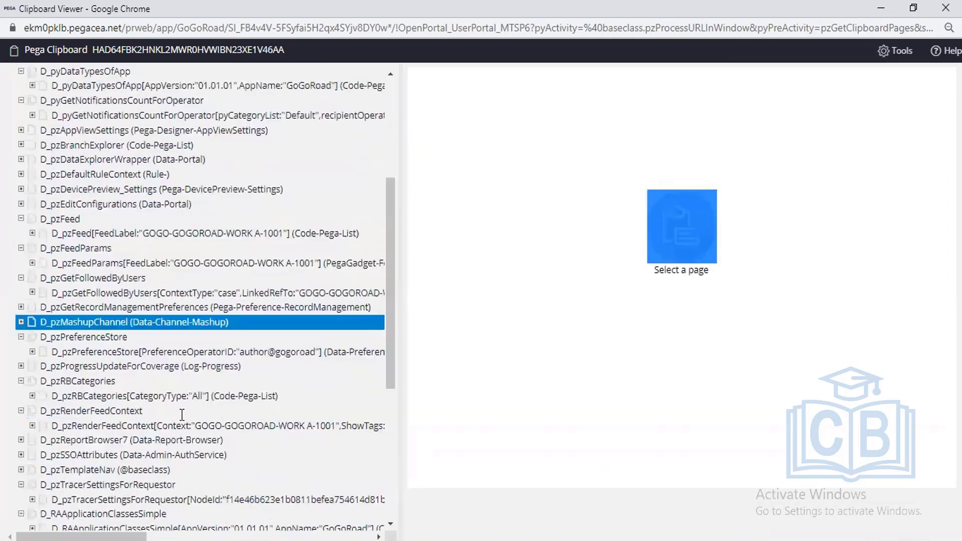
Step: Look for a populated page list, expanding pyReportParameters_temp and Declare_AppExplorerData, and open pxResults(1) under Declare_AppExplorerData
scroll(150, 300, "down", 2)
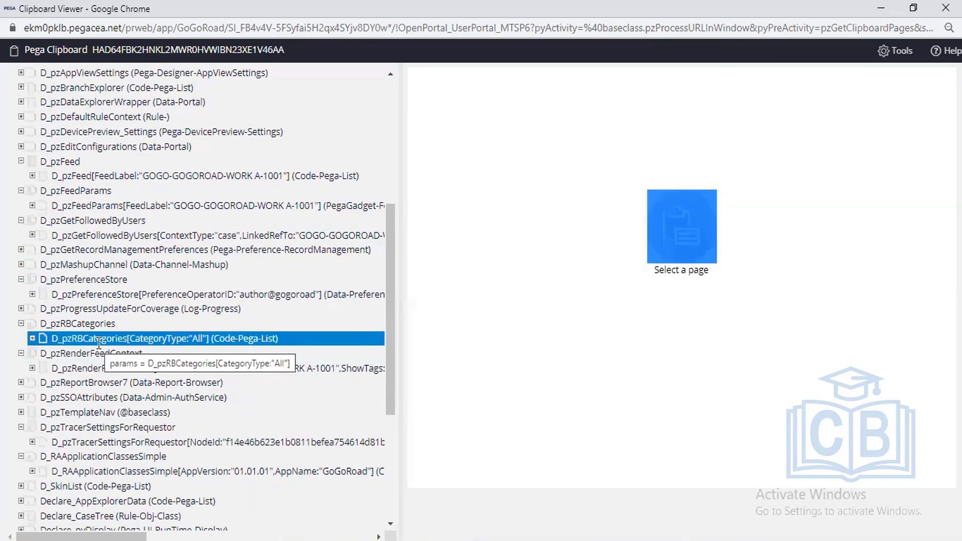
scroll(98, 343, "down", 4)
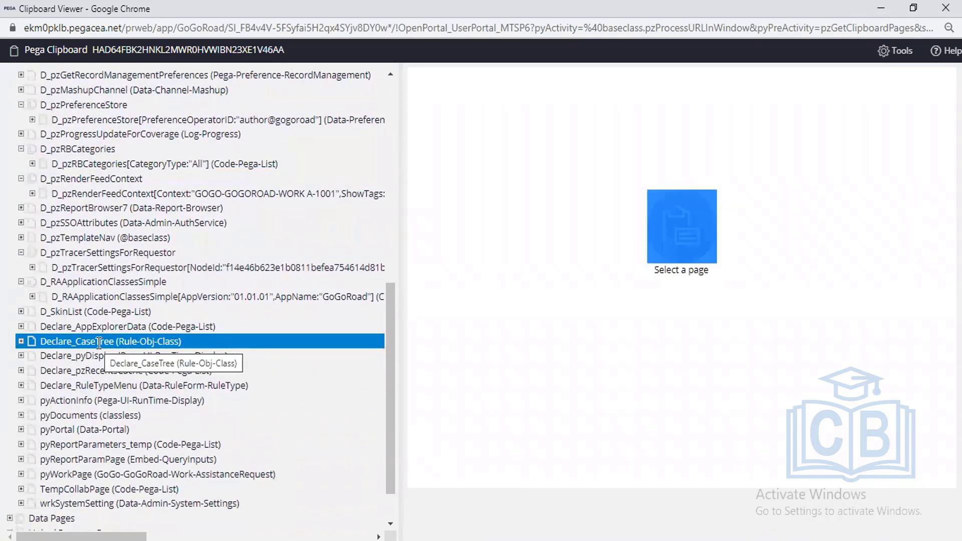
left_click(21, 445)
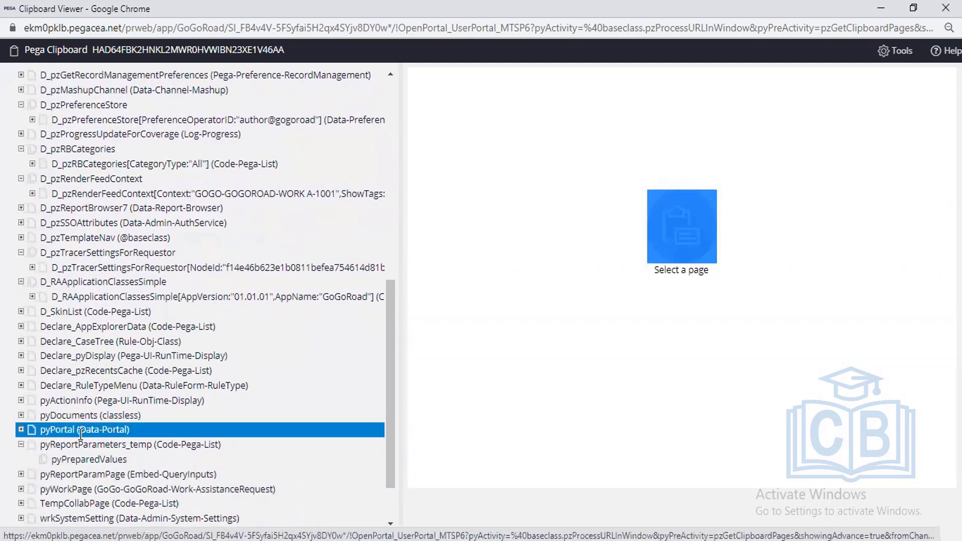
scroll(80, 435, "up", 1)
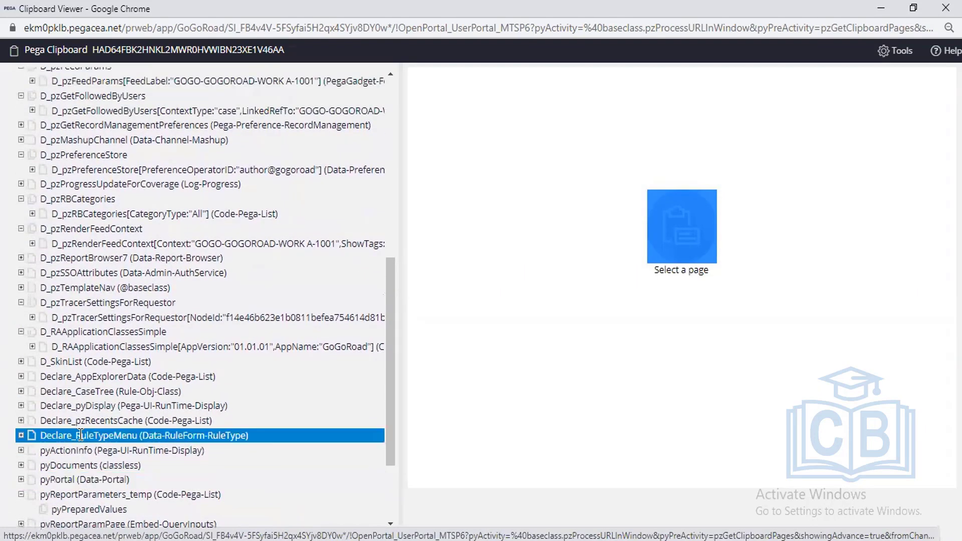
left_click(21, 376)
left_click(32, 391)
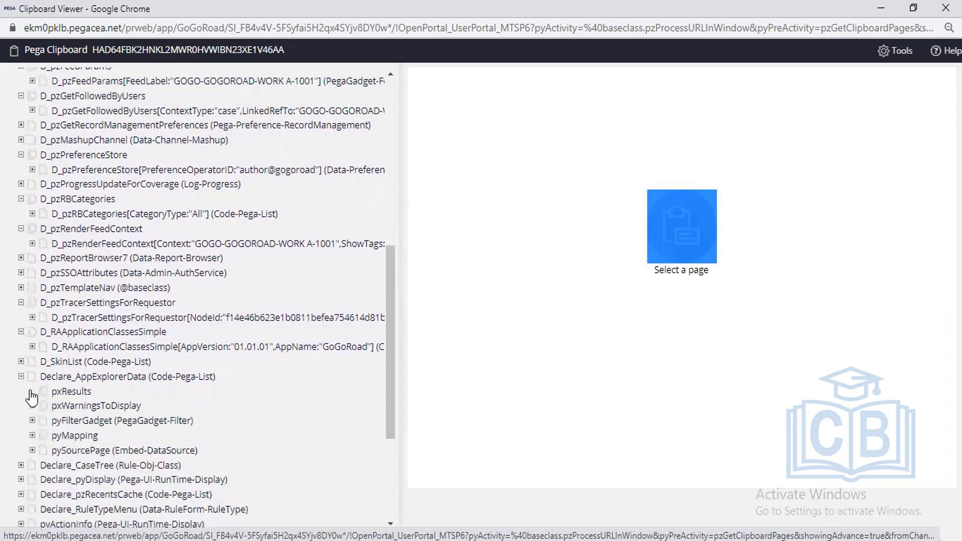
left_click(112, 406)
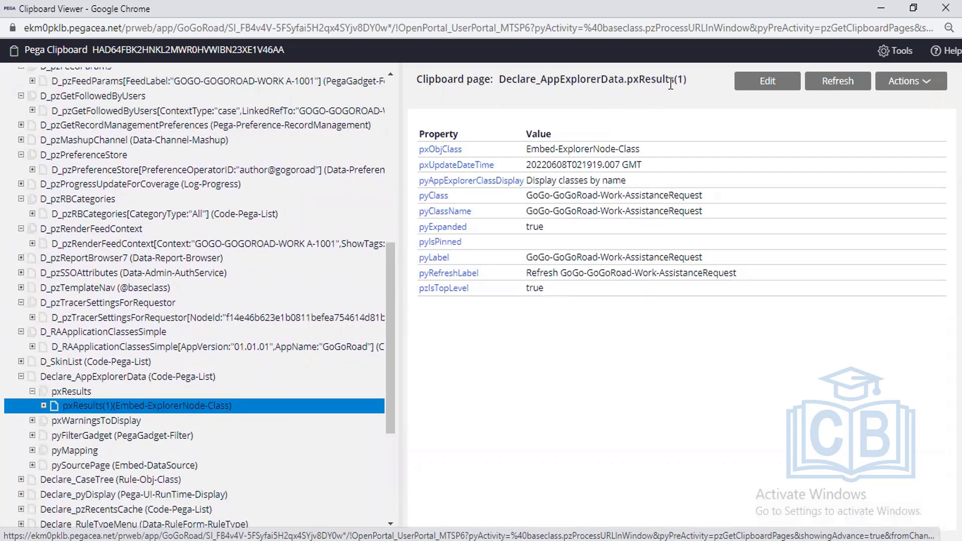
Step: Highlight pxResults(1) in the clipboard page title, and expand D_SkinList and its pySourcePage to look for list entries
left_click_drag(687, 79, 627, 80)
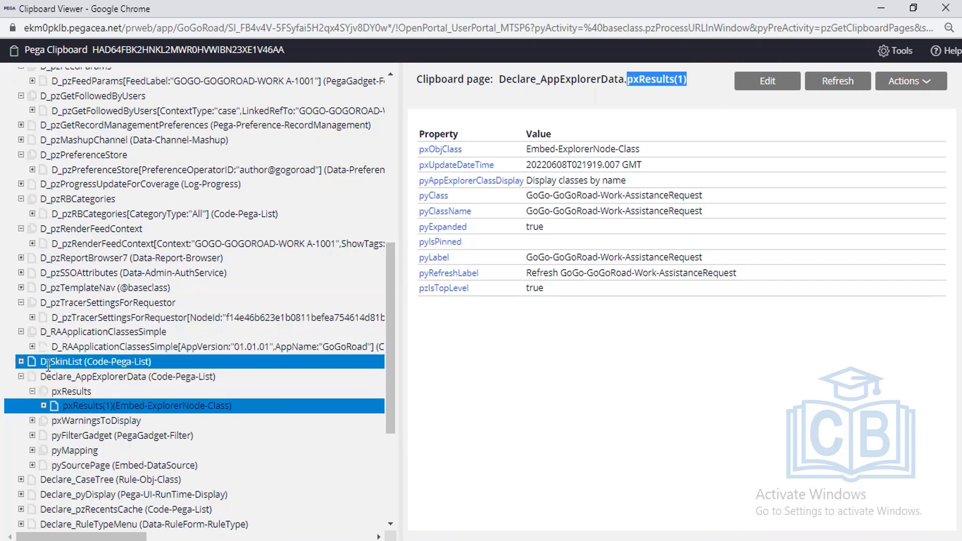
left_click(21, 361)
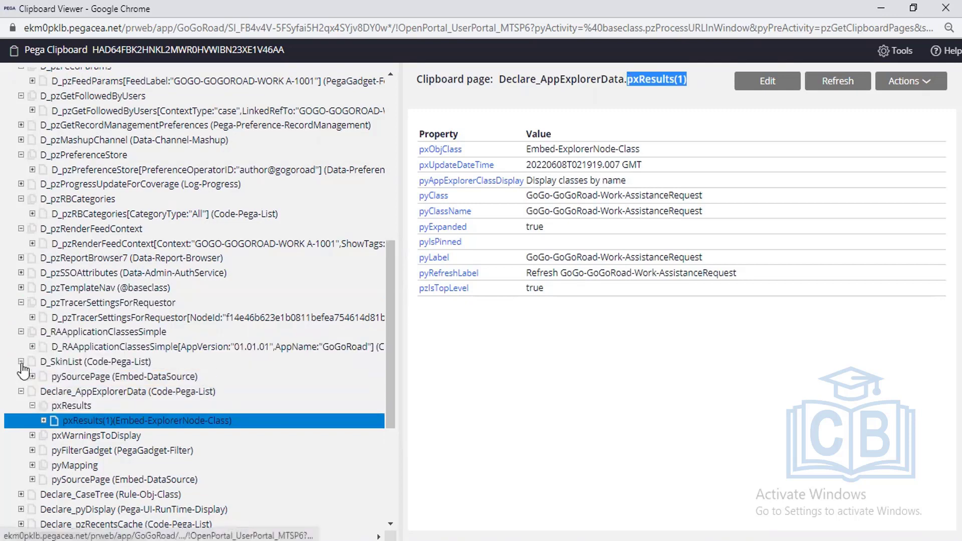
left_click(31, 376)
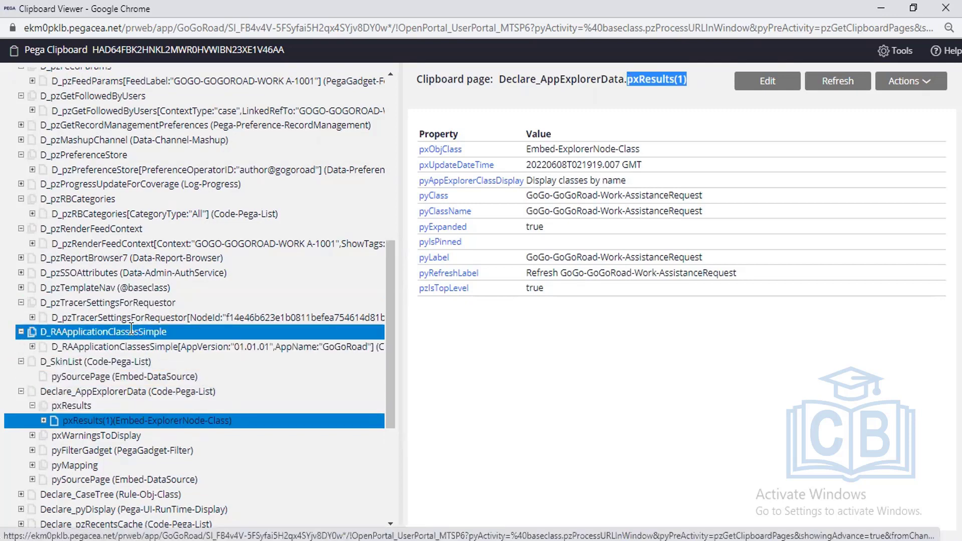
Step: Expand D_pzBranchExplorer and its pxResults list, open the D_pzBranchExplorer data page and highlight its name
scroll(131, 328, "up", 2)
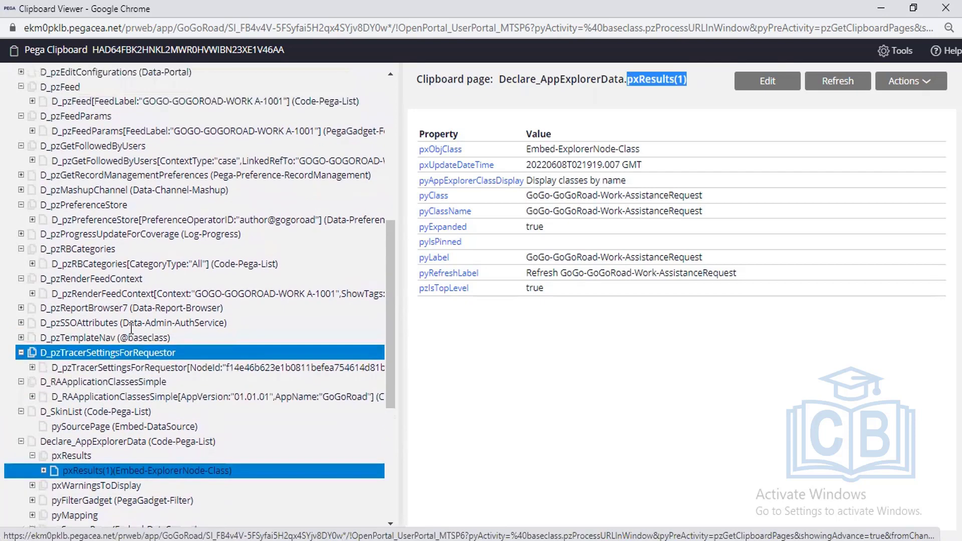
scroll(131, 328, "up", 6)
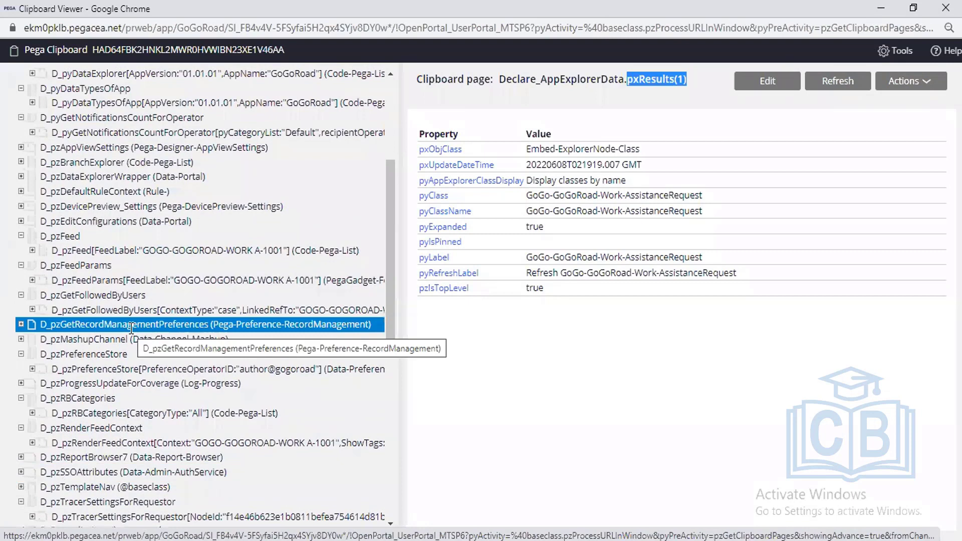
left_click(21, 162)
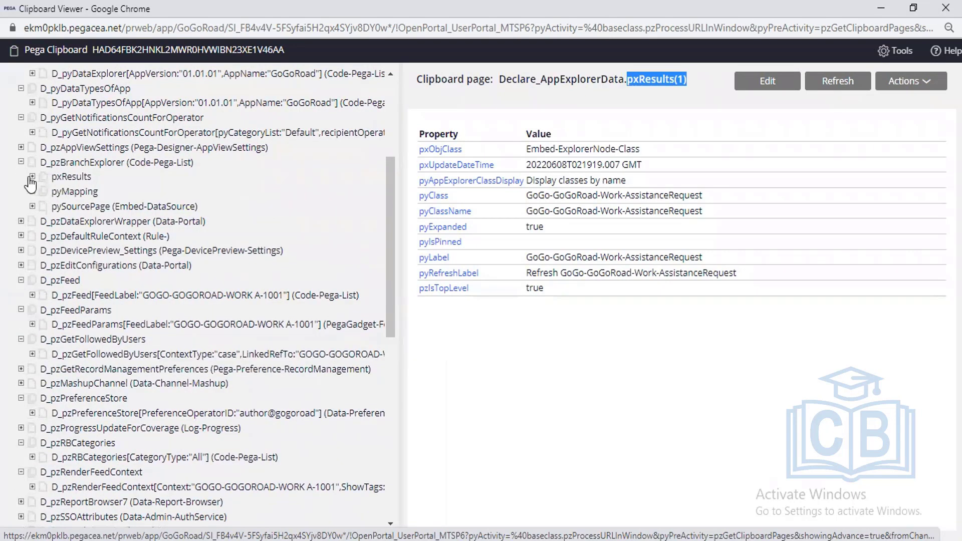
left_click(32, 176)
left_click(118, 205)
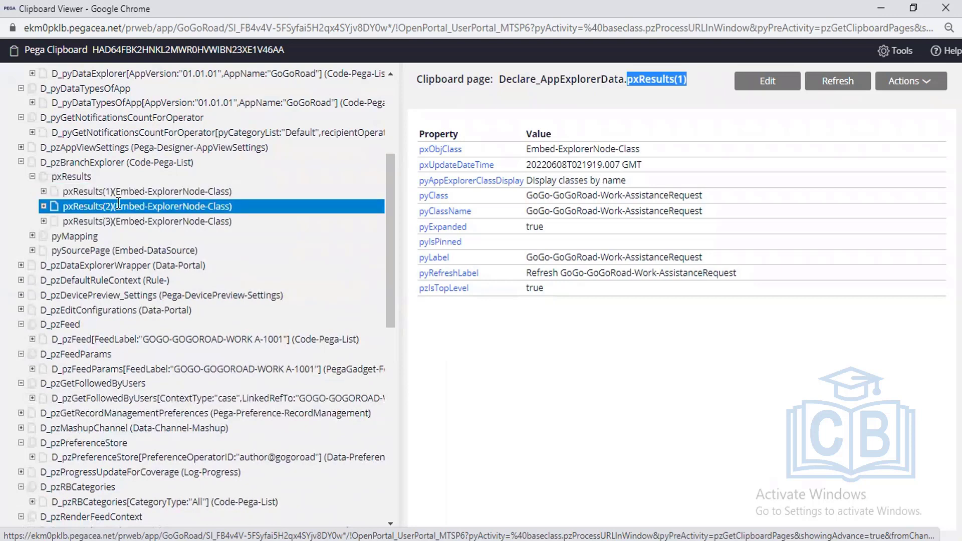
left_click(122, 178)
left_click(105, 162)
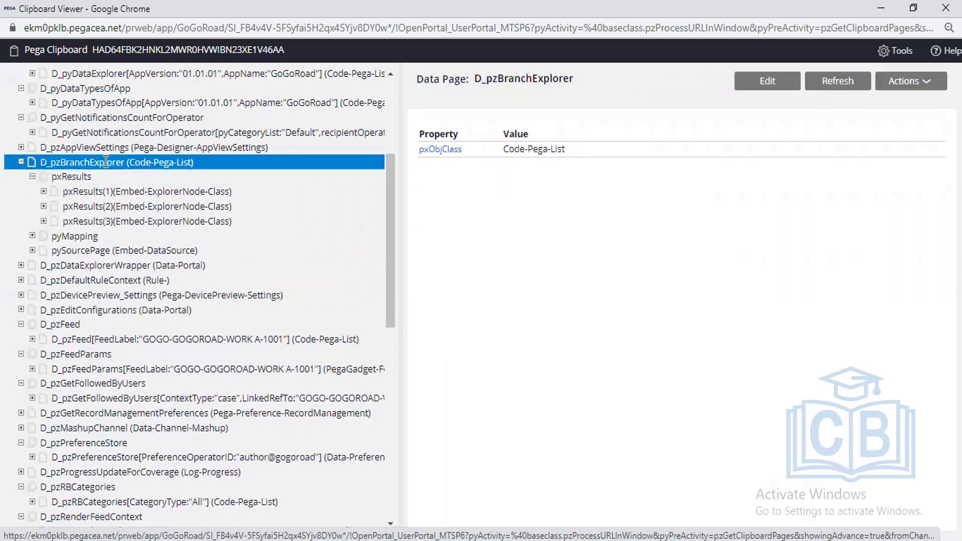
double_click(534, 78)
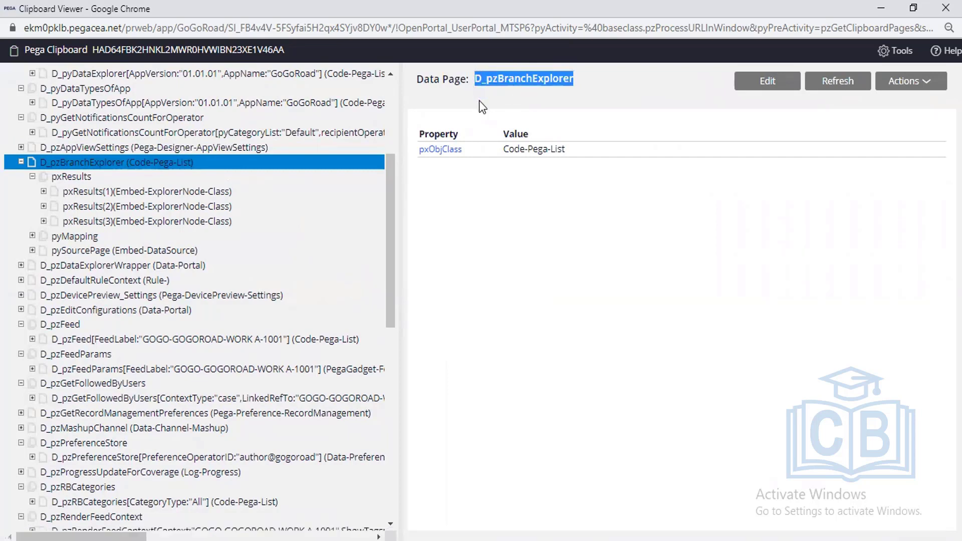
left_click(479, 101)
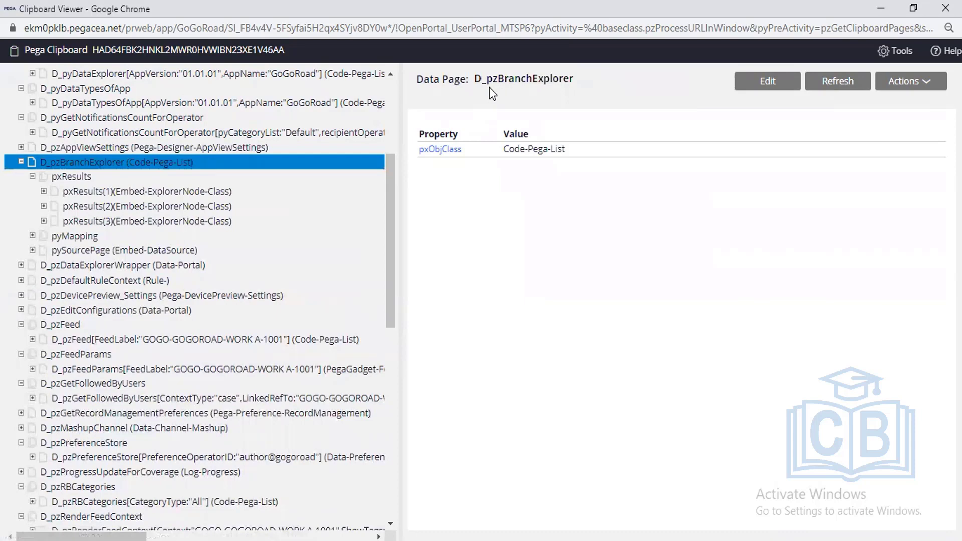
Step: Compare the pxResults(1), pxResults(2) and pxResults(3) pages under D_pzBranchExplorer, ending on pxResults(1)
left_click(91, 191)
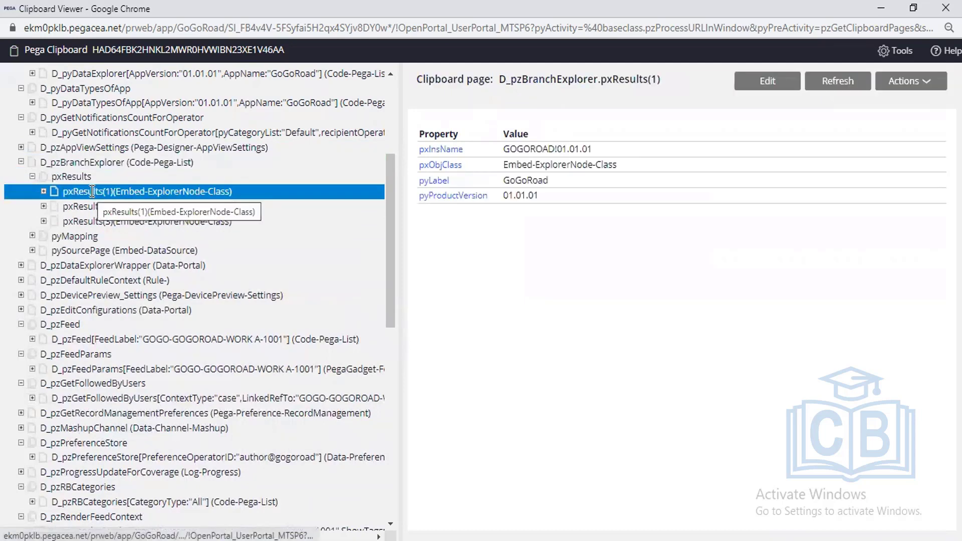
left_click(94, 205)
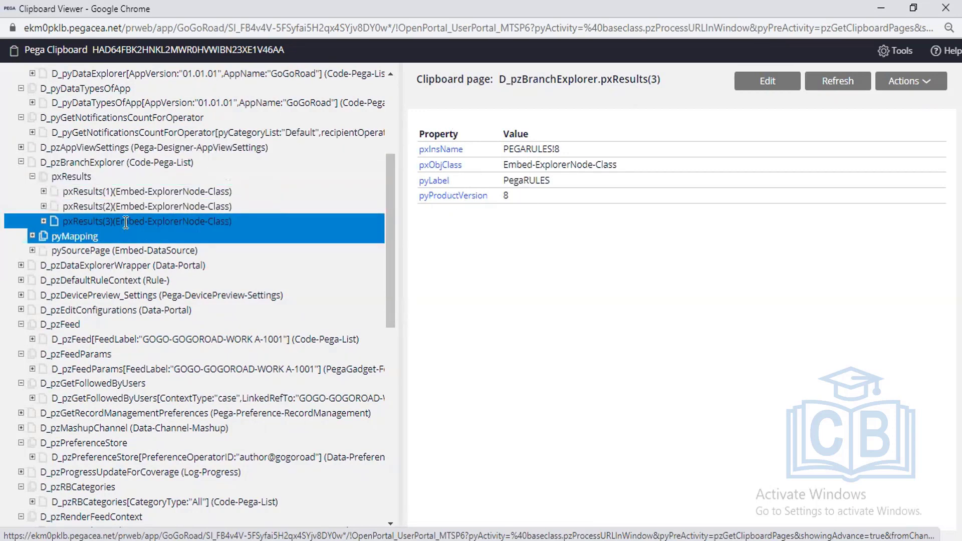
left_click(132, 207)
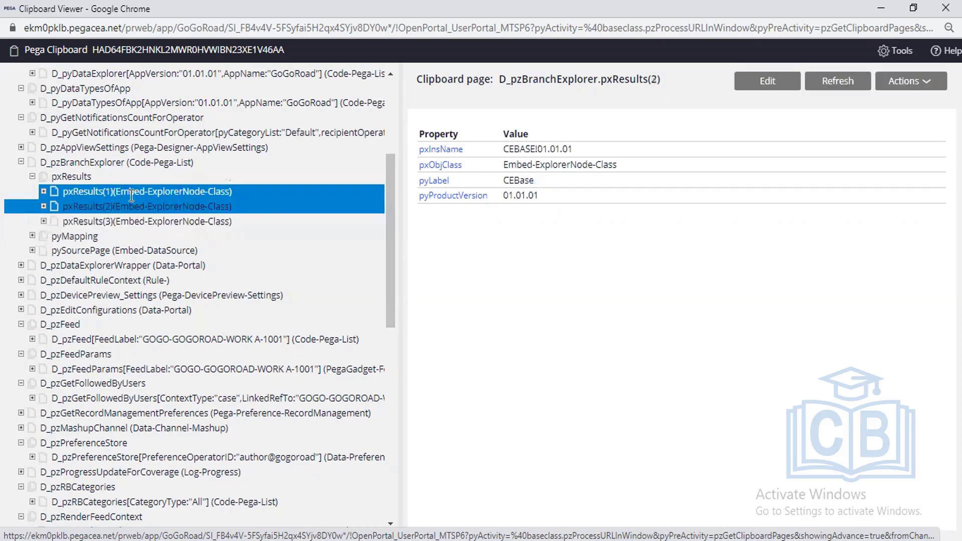
left_click(130, 195)
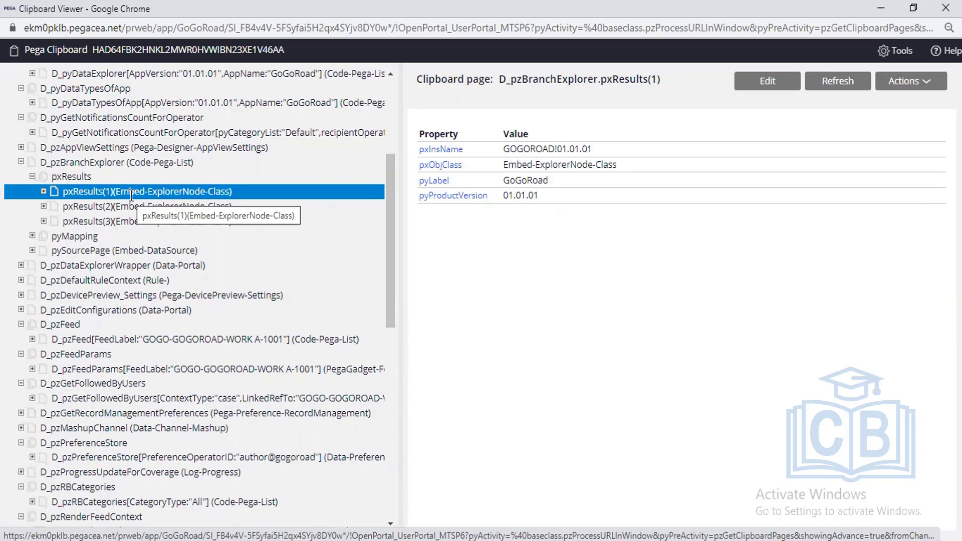
left_click(131, 195)
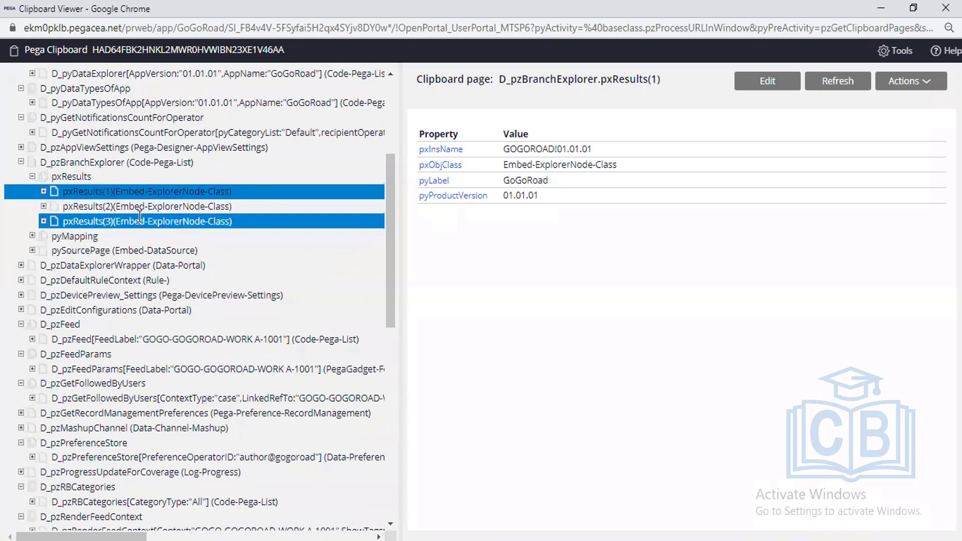
Step: Expand pyWorkPage among the user pages and view its embedded CustomerID and VehicleInformation pages
scroll(143, 290, "down", 9)
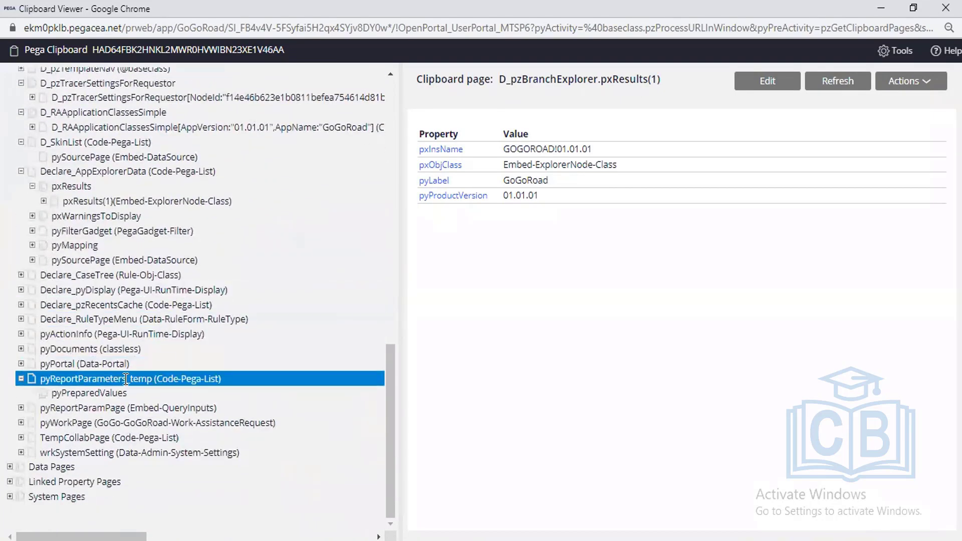
scroll(126, 379, "up", 10)
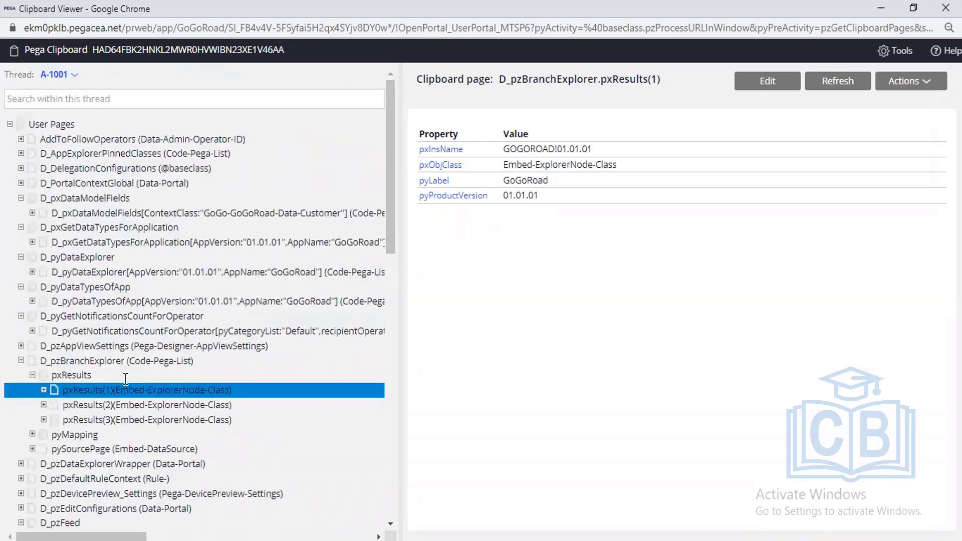
scroll(126, 379, "down", 10)
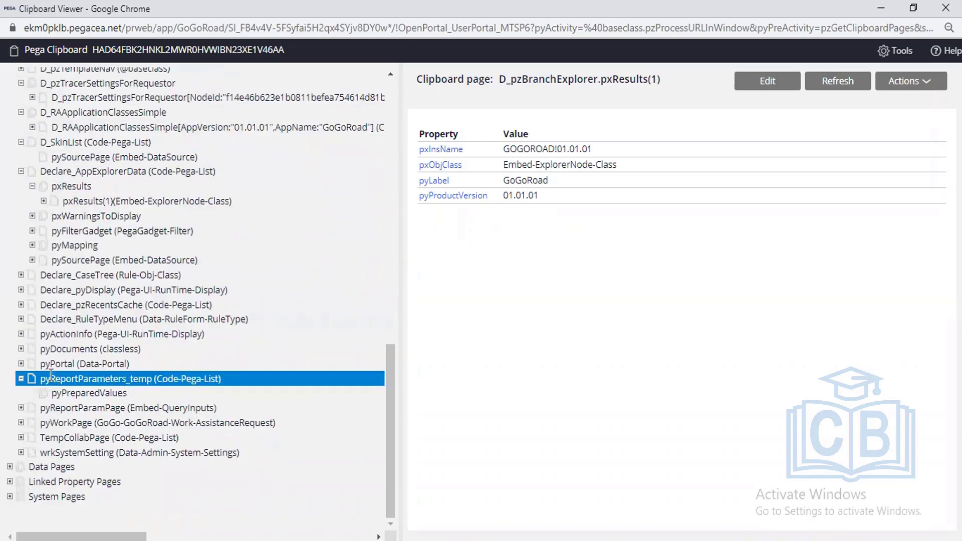
left_click(21, 422)
left_click(221, 335)
scroll(220, 337, "down", 4)
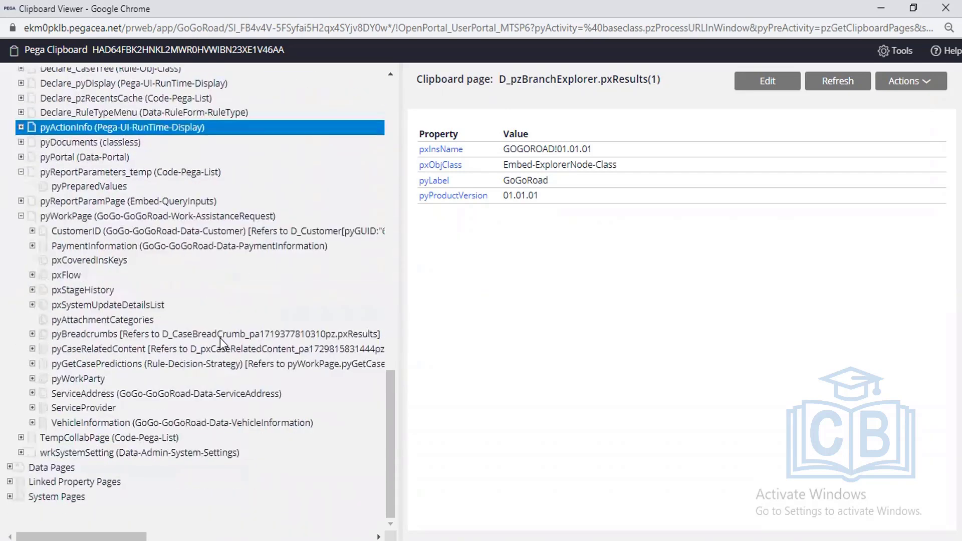
left_click(108, 230)
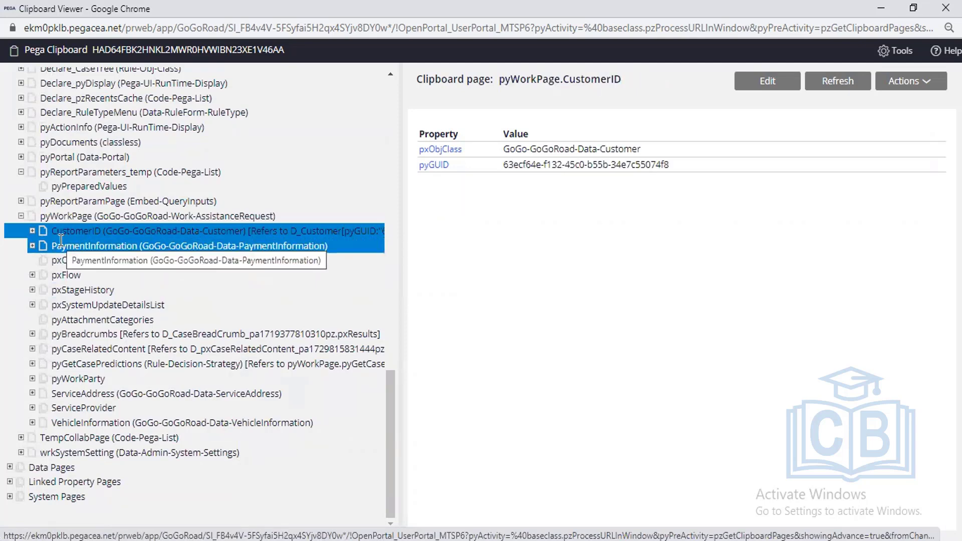
left_click(104, 422)
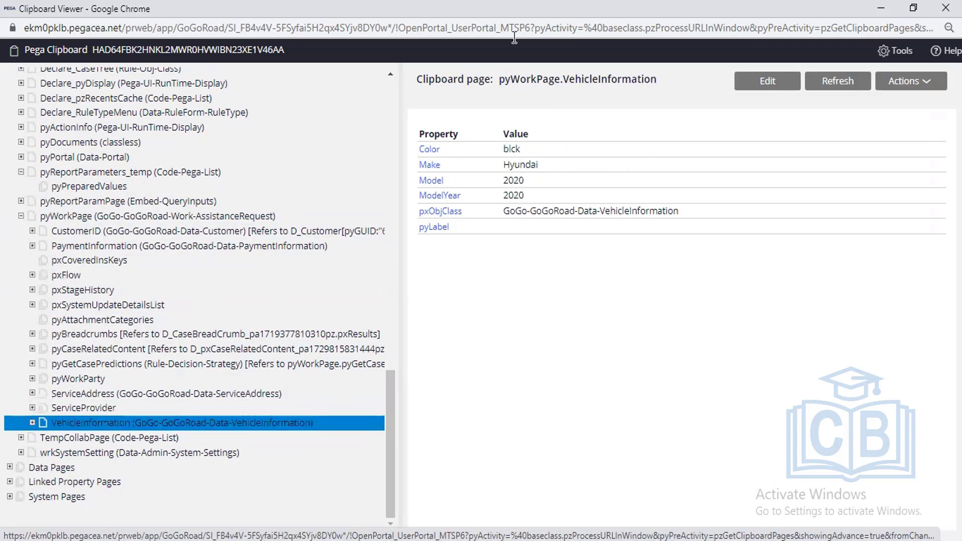
Step: Return to the CurrentLocaion property in Dev Studio, set its type to Page List and highlight the Page definition label
left_click(896, 13)
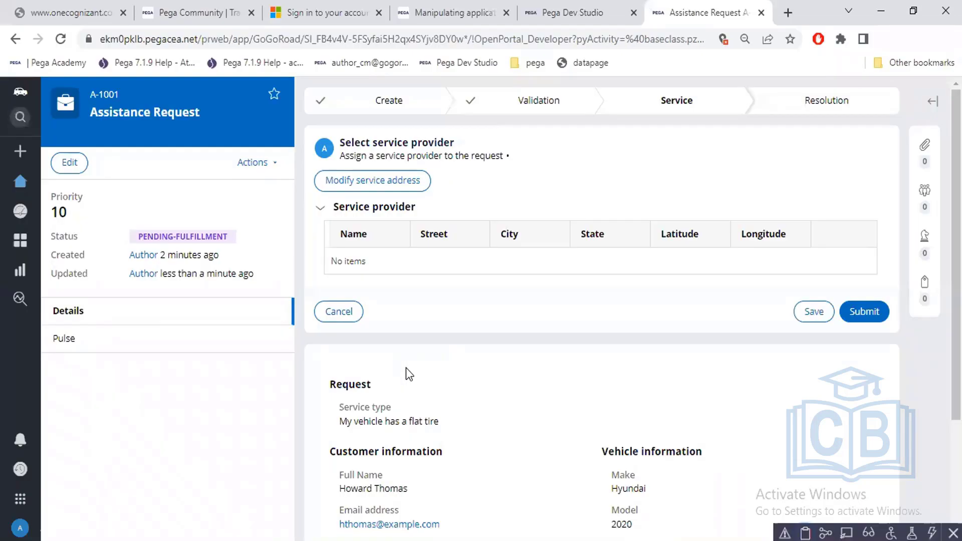
key("ctrl+shift+Tab")
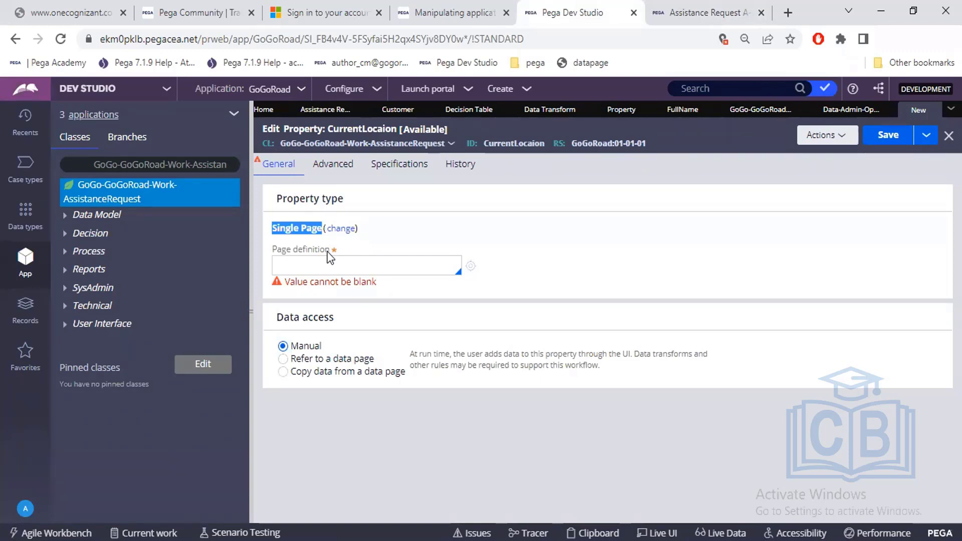
left_click(339, 230)
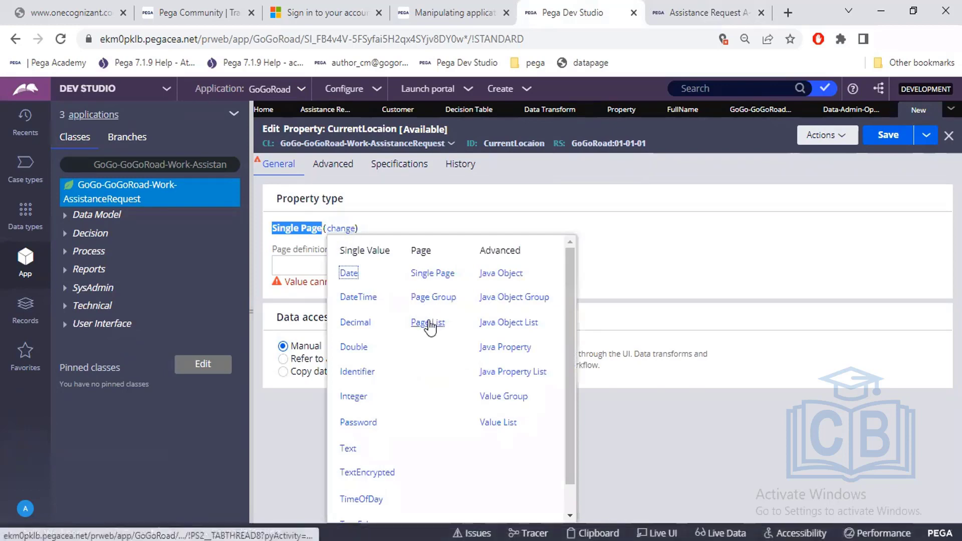
left_click(430, 323)
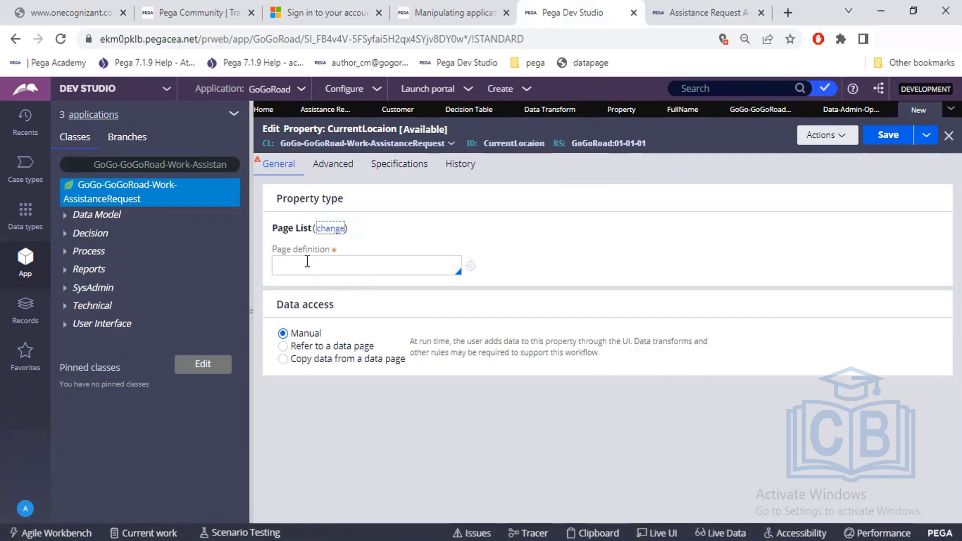
left_click_drag(269, 254, 330, 253)
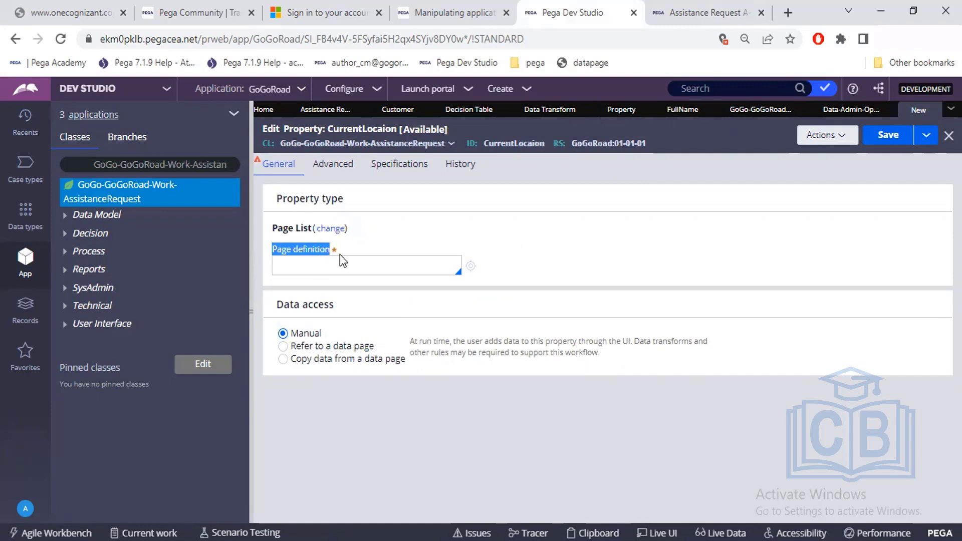
Step: Set the CurrentLocaion property's type to Page Group, and bring up the available property types again
left_click(331, 230)
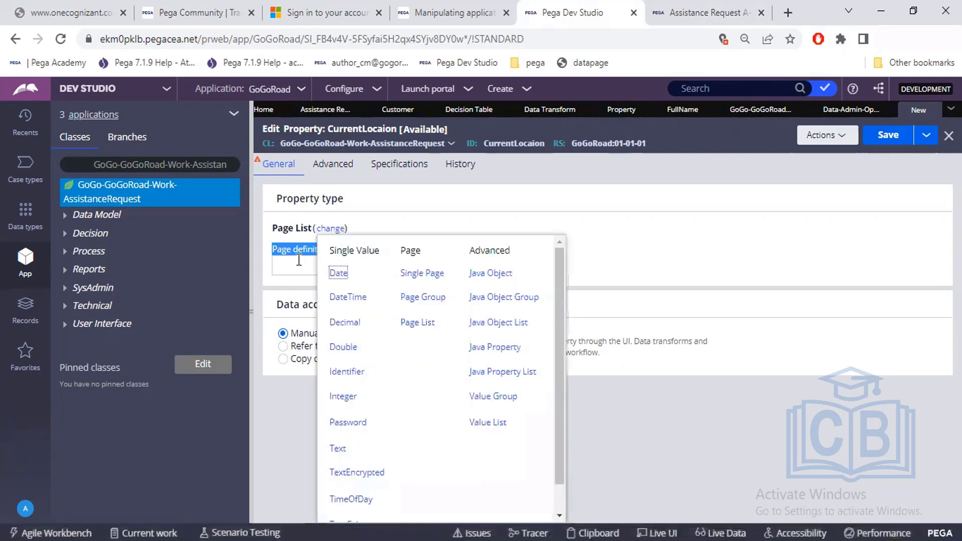
left_click(413, 299)
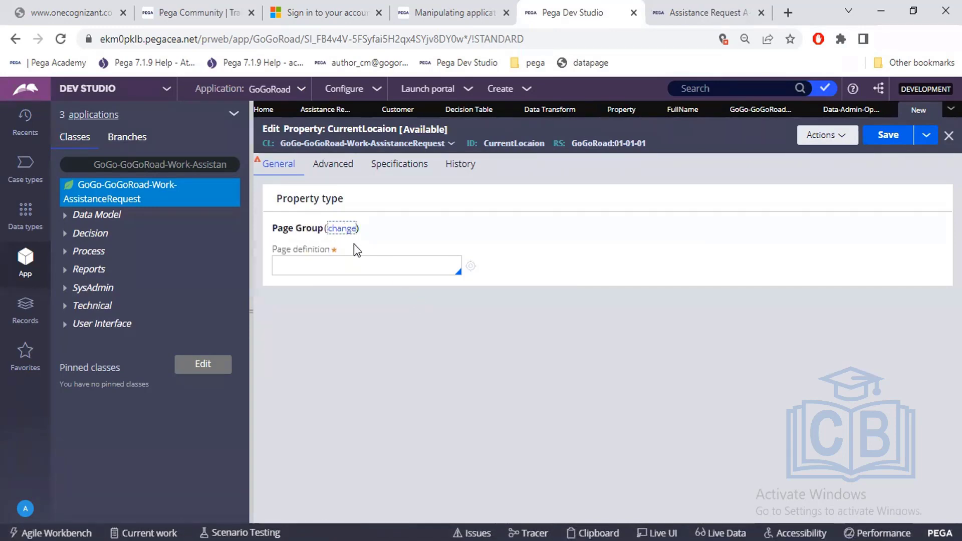
left_click(340, 231)
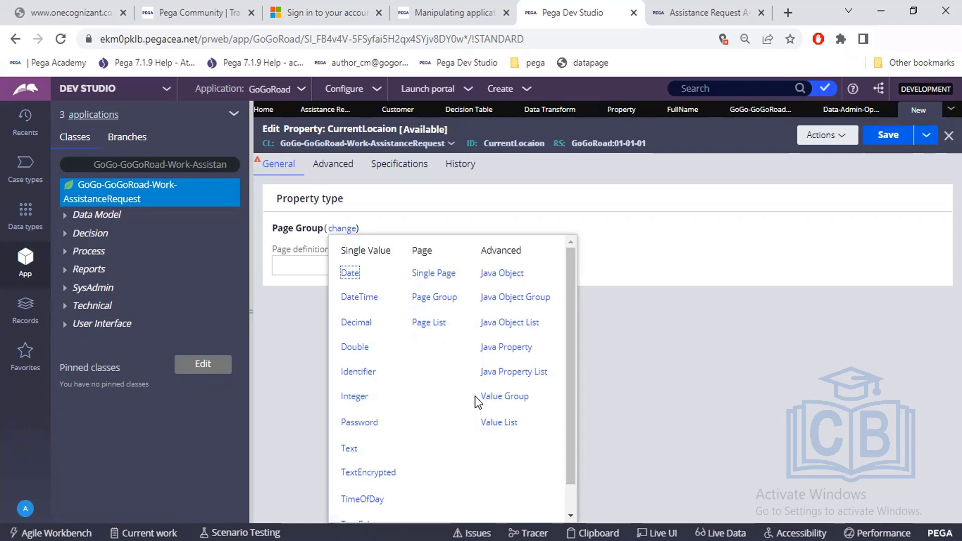
Step: Glance at the Assistance Request case, open the GoGo-GoGoRoad-Work class rule and review its class type choices, keeping Concrete
left_click(706, 12)
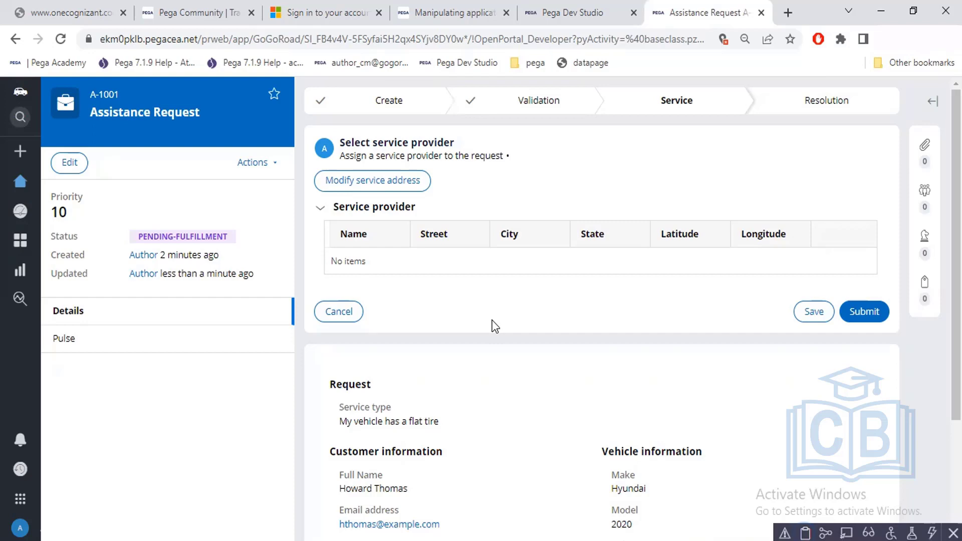
key("ctrl+shift+Tab")
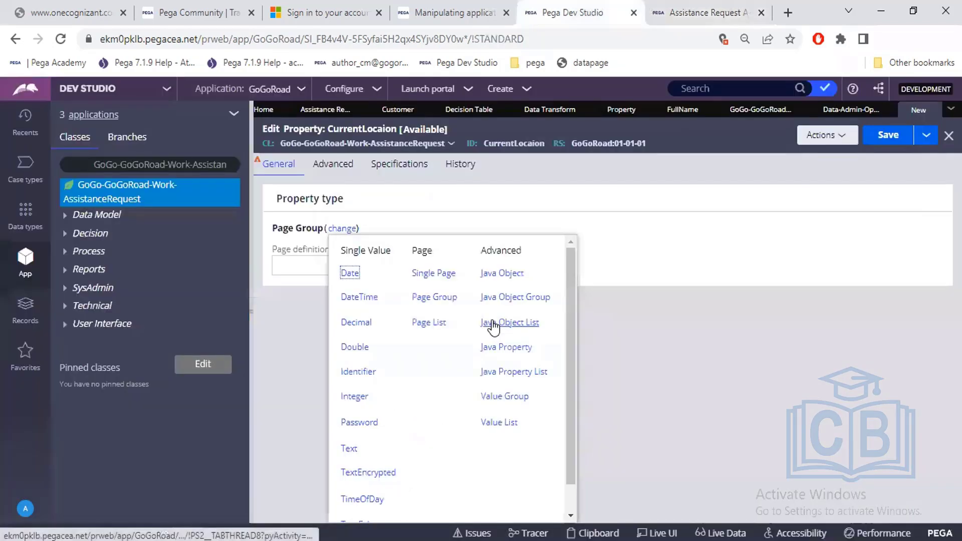
left_click(757, 111)
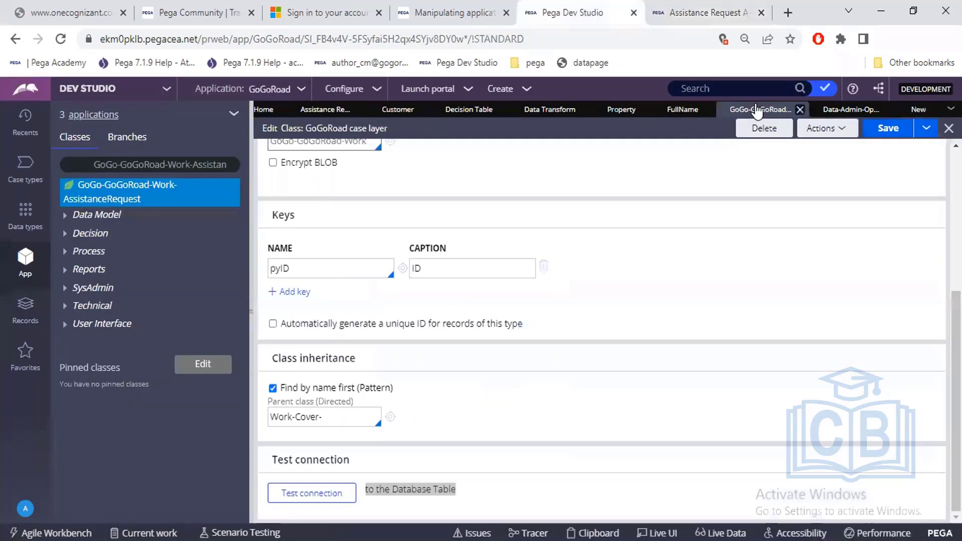
scroll(419, 176, "up", 5)
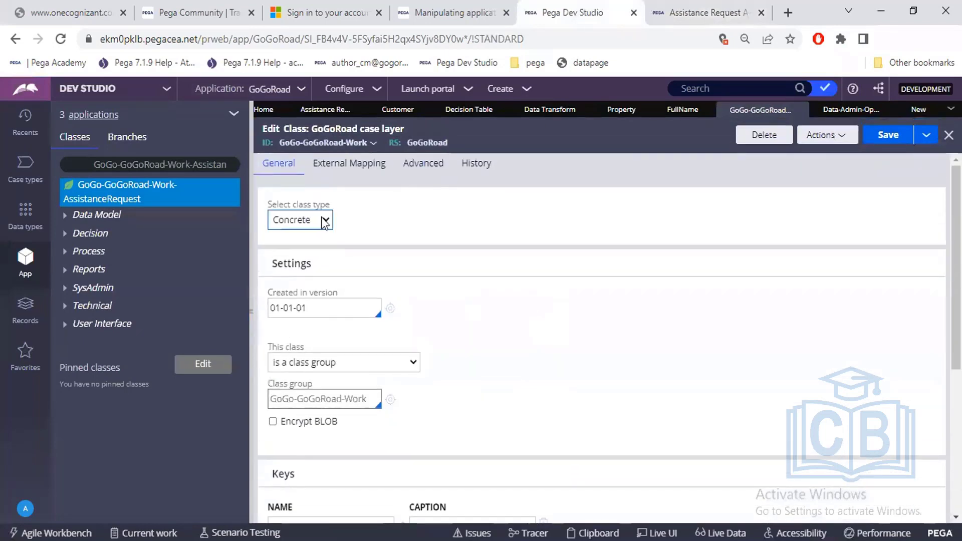
left_click(324, 219)
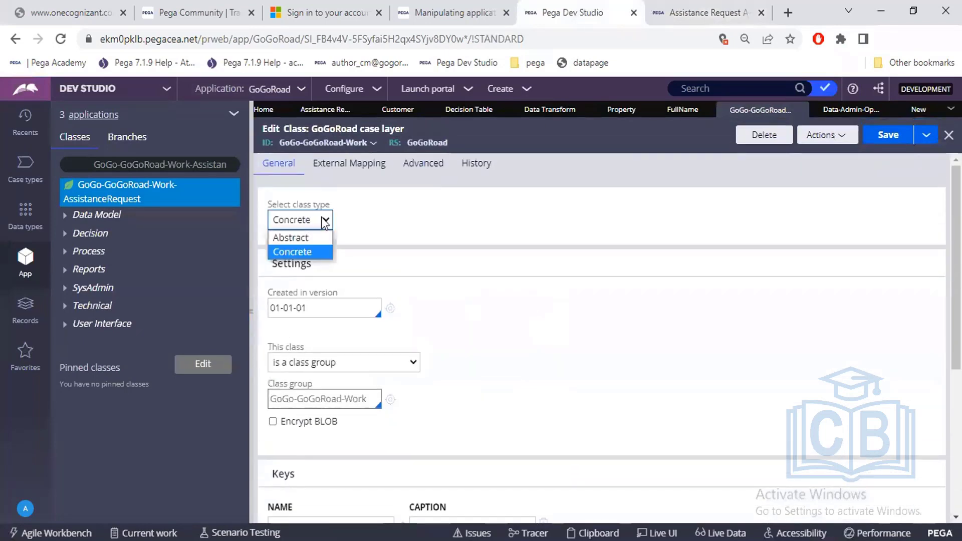
left_click(303, 248)
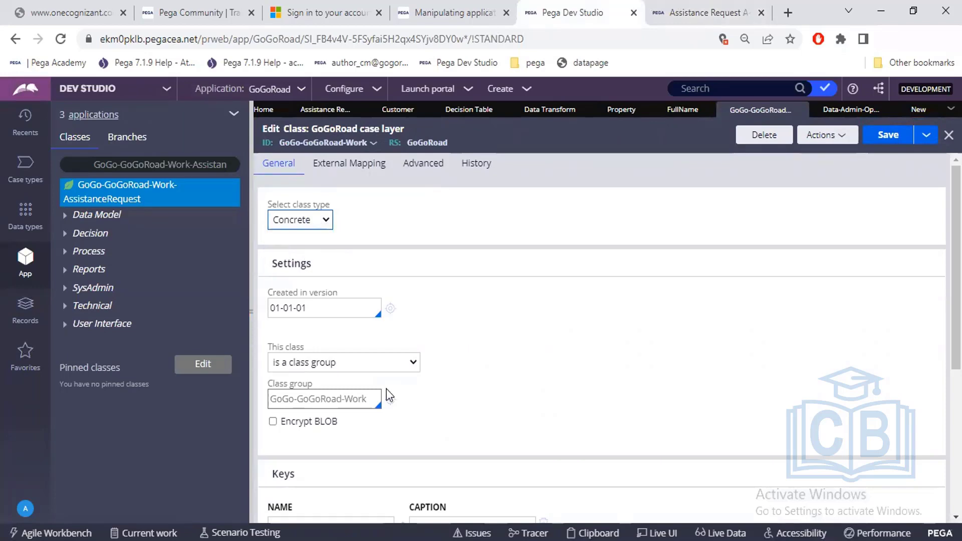
Step: Review the keys, class inheritance and test connection settings of the GoGo-GoGoRoad-Work class rule
scroll(386, 396, "down", 5)
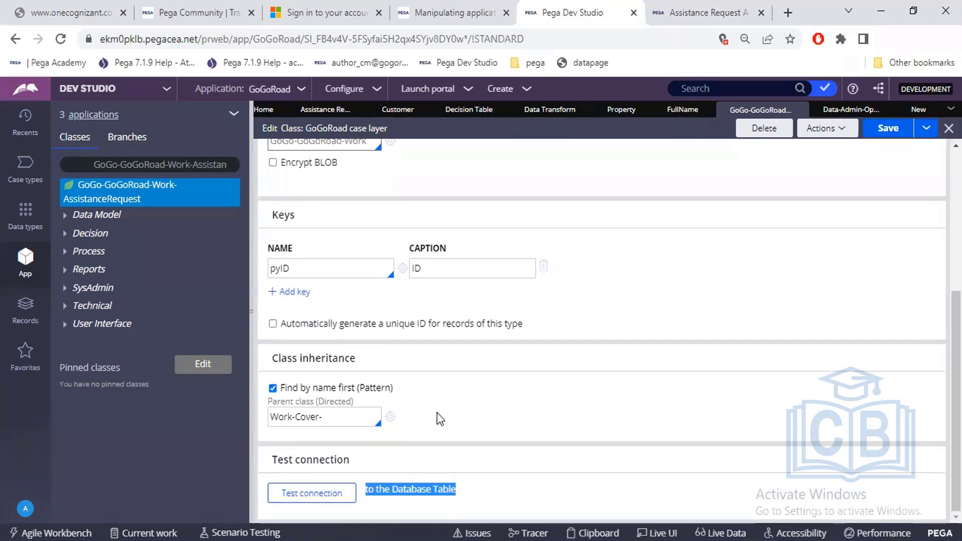
scroll(436, 413, "up", 5)
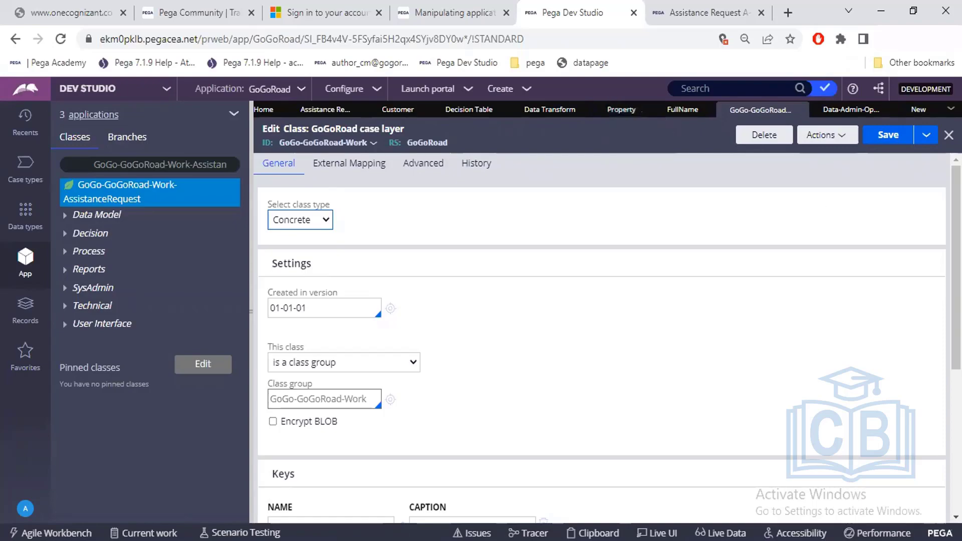
Step: Switch to the Book1 workbook in Excel and highlight the first employee record, followed by the whole sheet
key("alt+Tab")
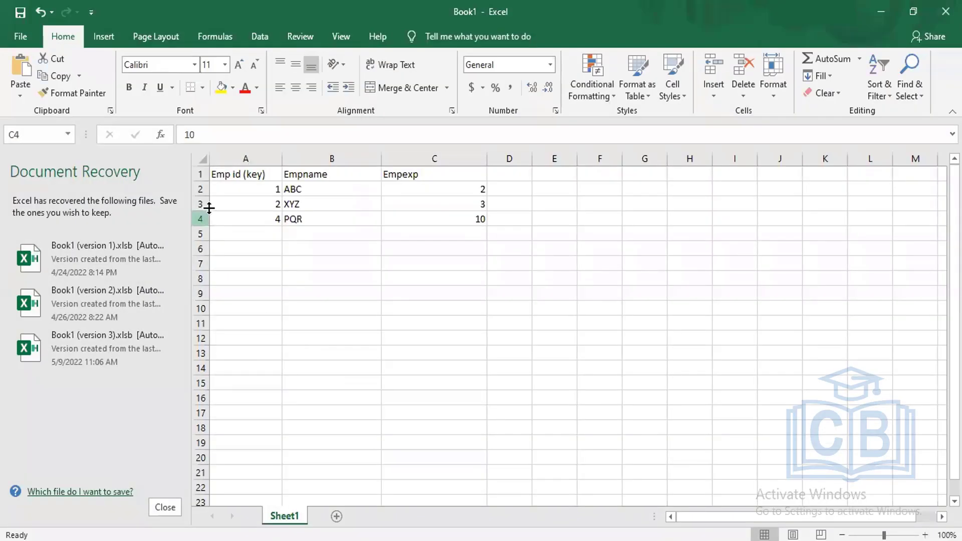
left_click(200, 189)
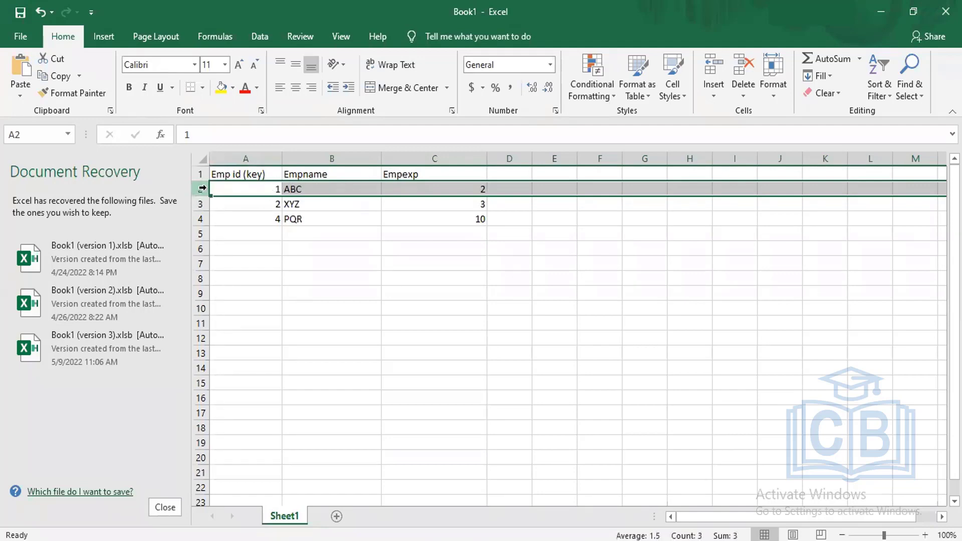
left_click(202, 159)
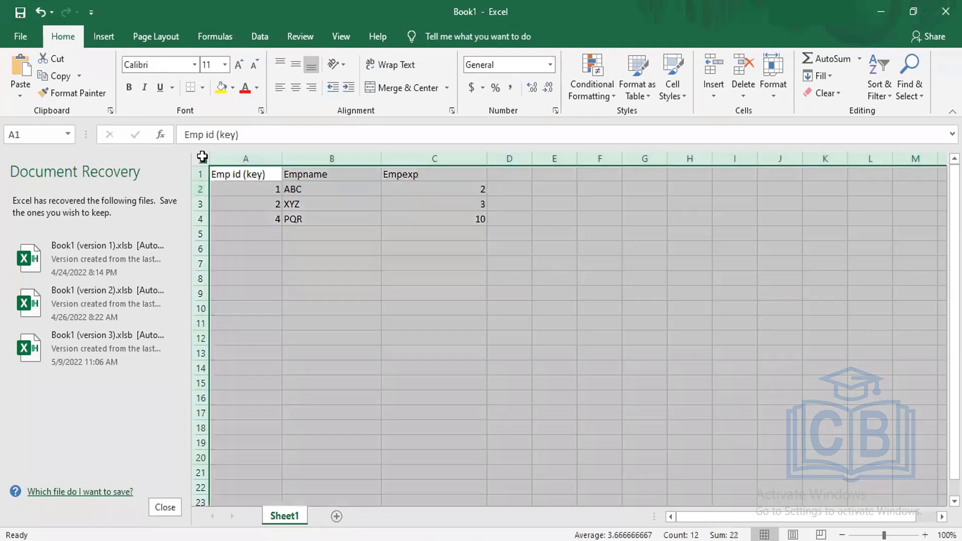
left_click(438, 282)
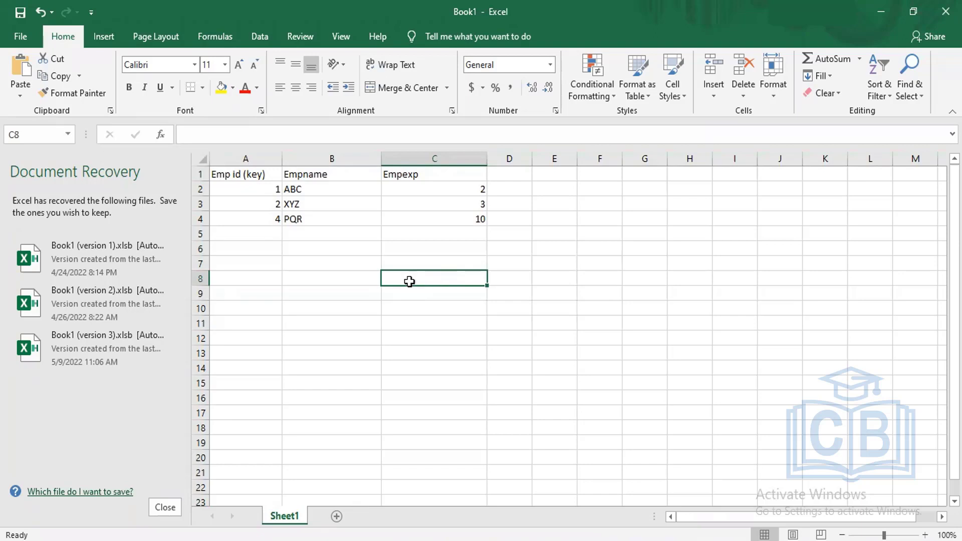
Step: Point out the Empname and Emp id (key) column headers of the employee table by selecting them alternately
left_click(312, 175)
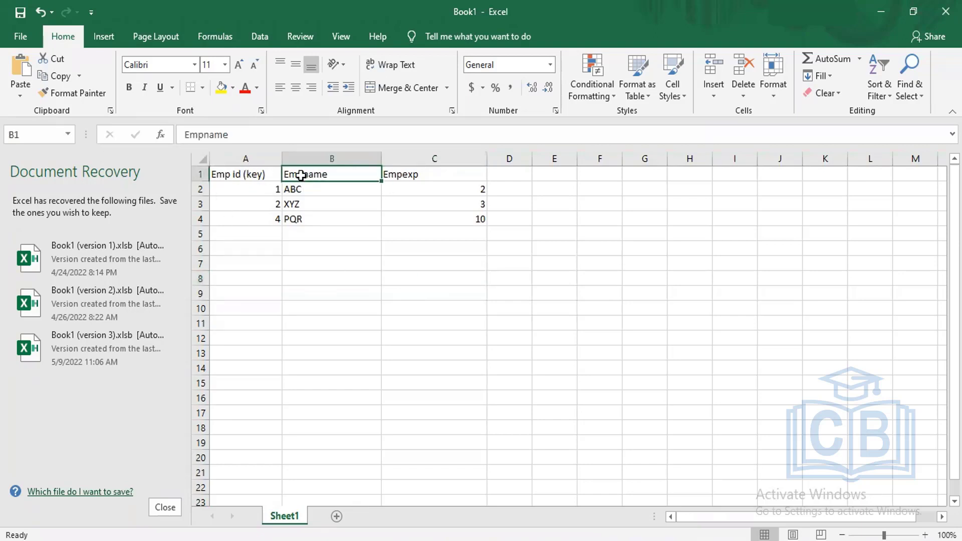
left_click(234, 174)
left_click(288, 175)
left_click(253, 175)
left_click(317, 170)
left_click(254, 183)
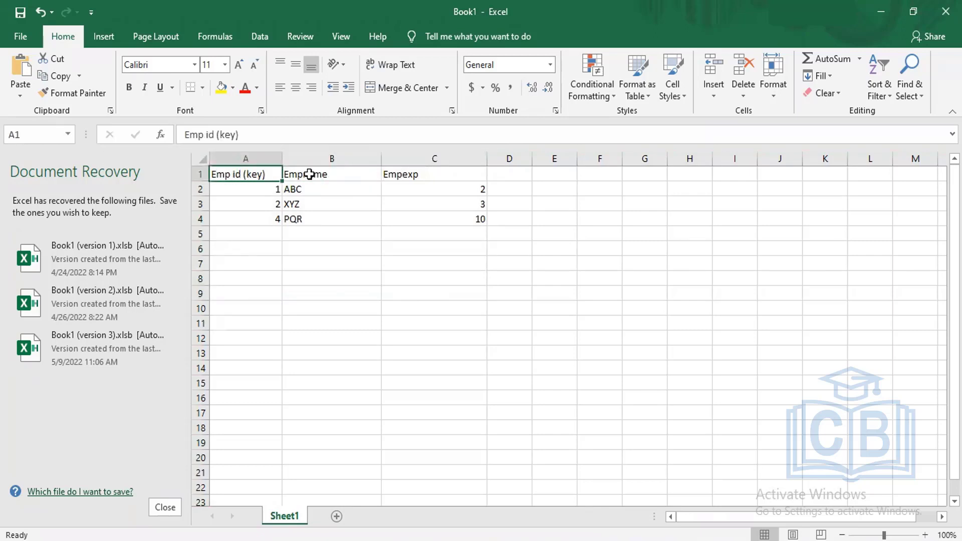